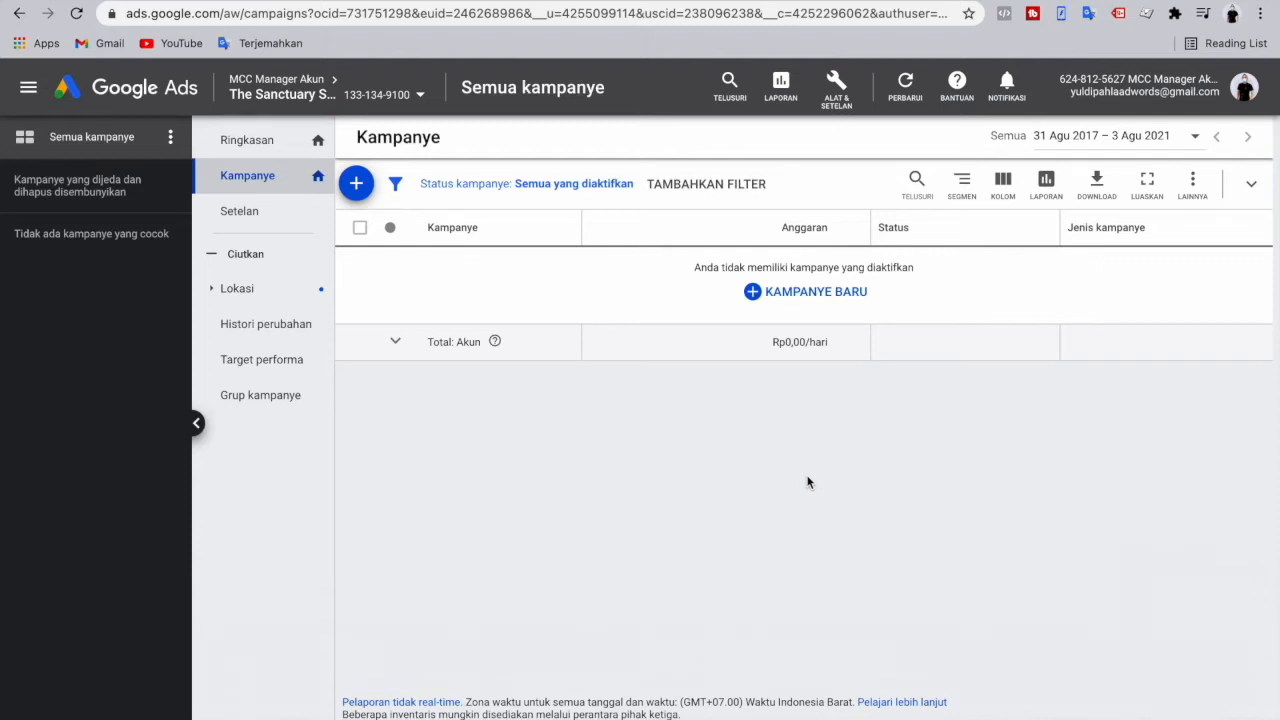
# - Switch to the YouTube video about selling on Tokopedia and highlight "Di Tokopedia Langsung untung 60 juta!" in its title
pyautogui.click(505, 3)
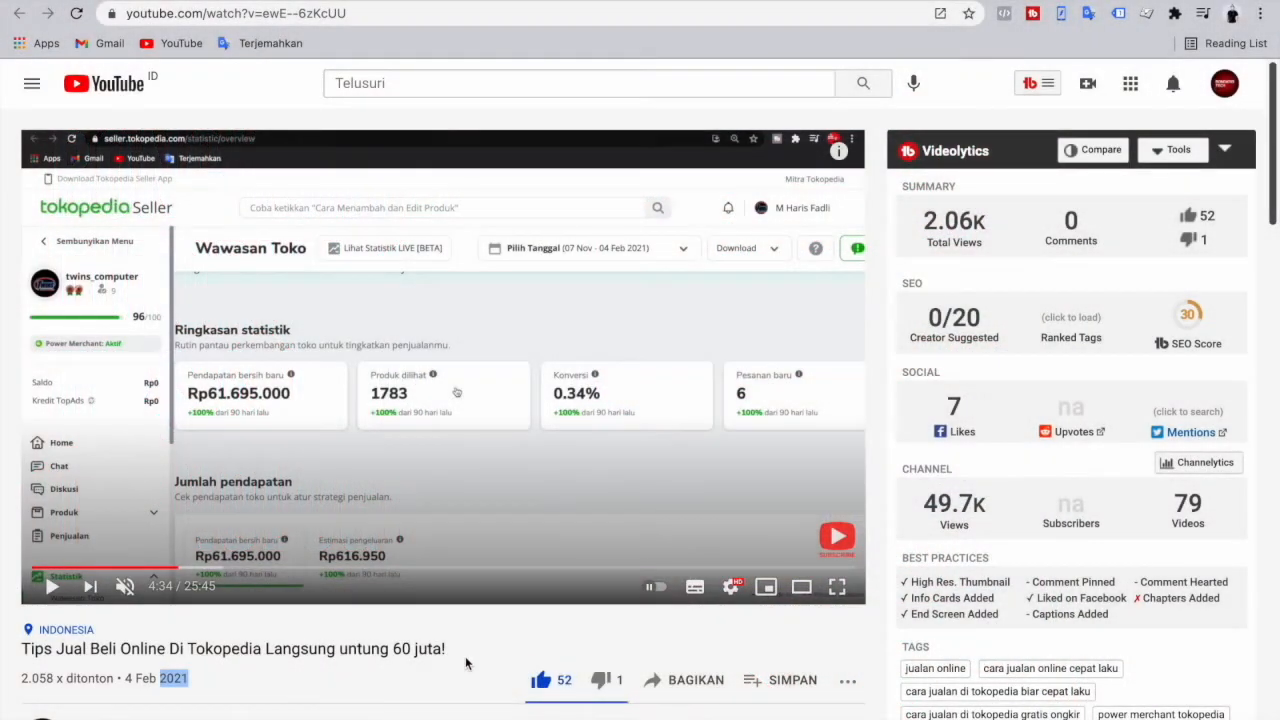
pyautogui.moveTo(445, 649); pyautogui.dragTo(166, 652)
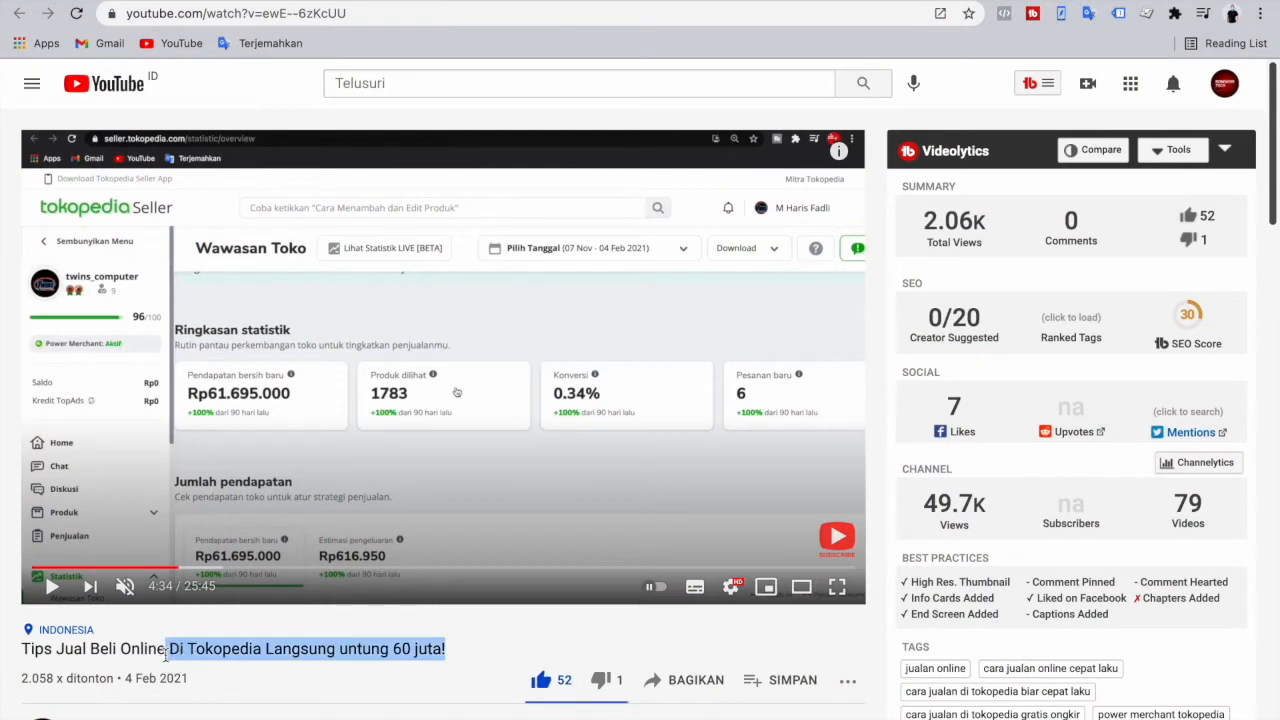
pyautogui.click(284, 679)
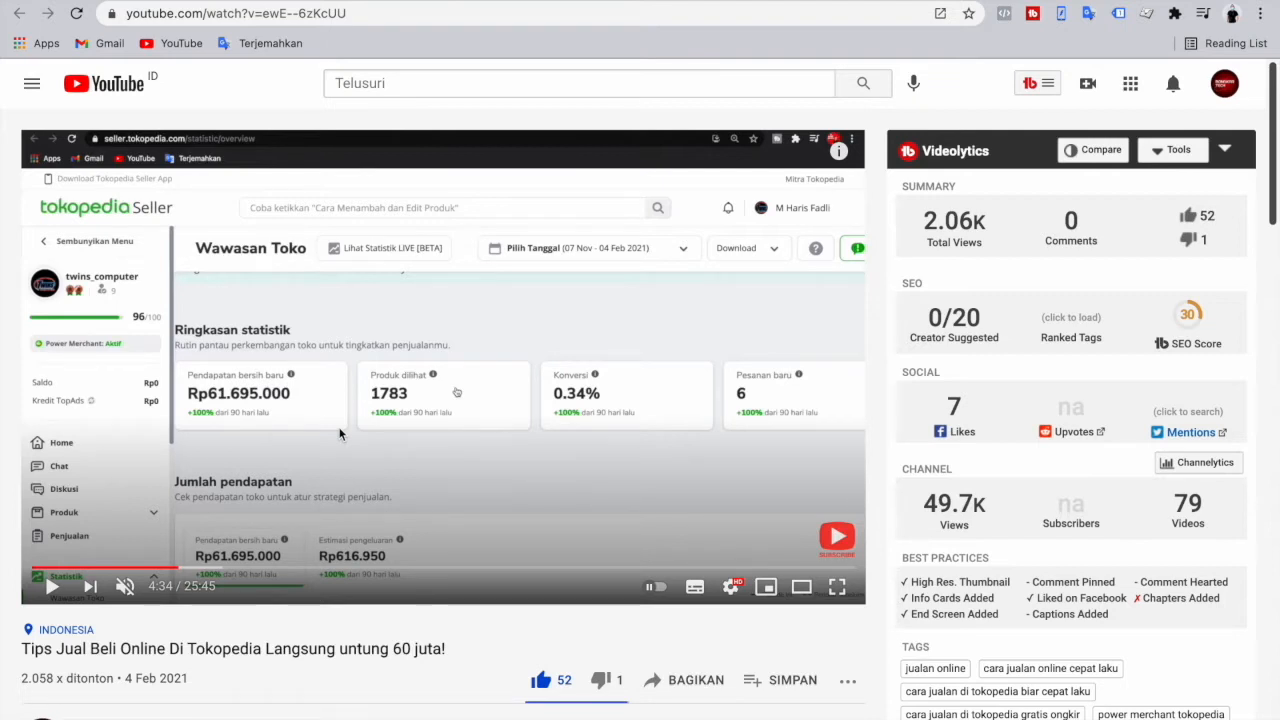
# - Switch to The Sanctuary Collection website and review its home page sections and WhatsApp contact options
pyautogui.click(315, 4)
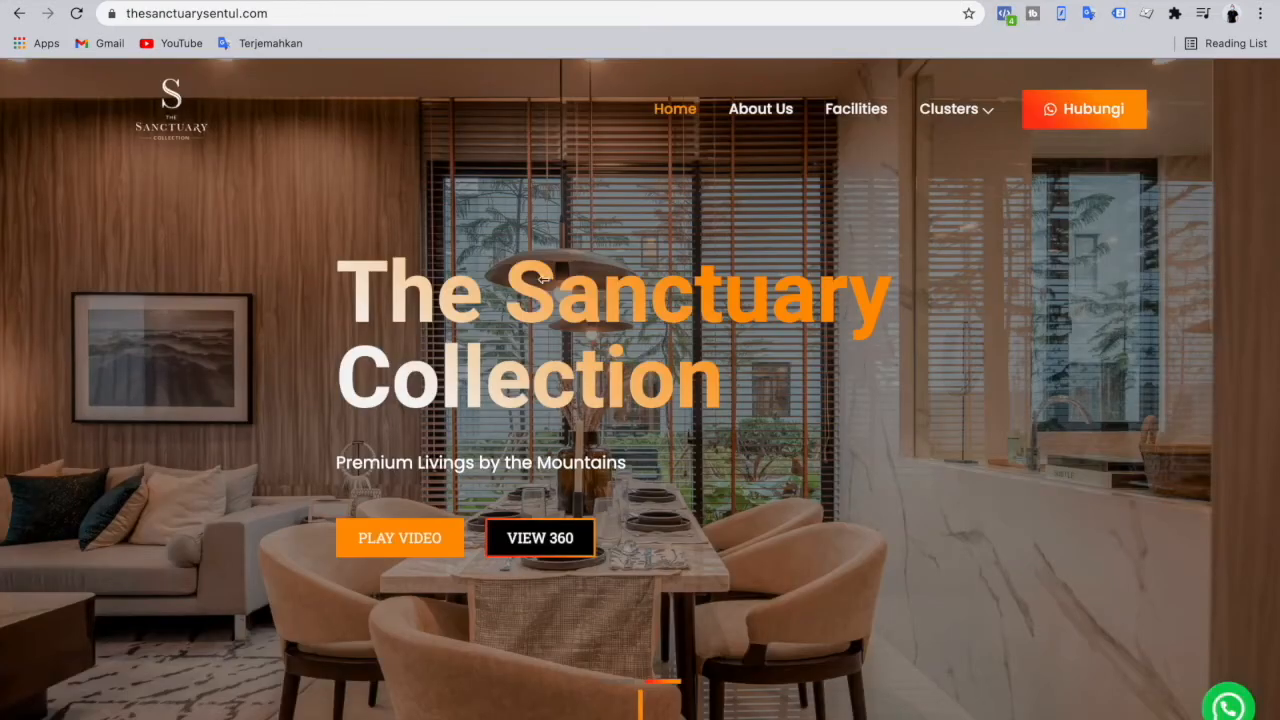
pyautogui.scroll(-3, 426, 284)
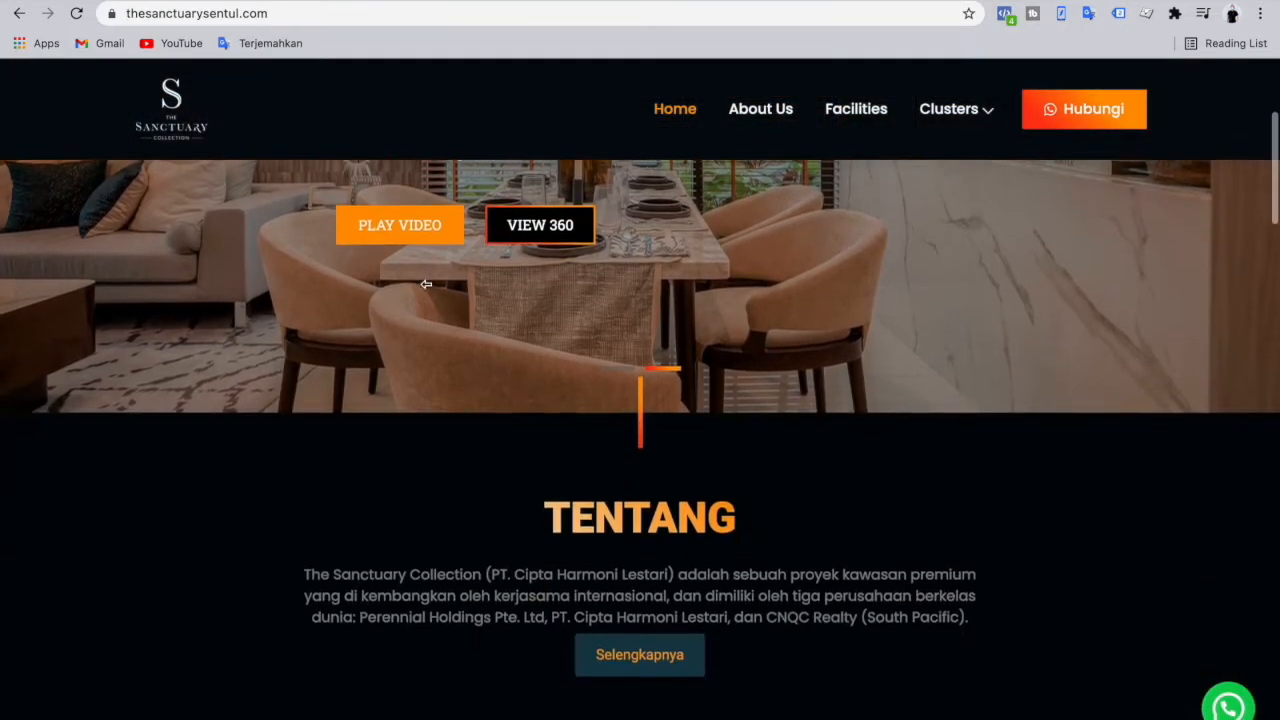
pyautogui.scroll(-6, 426, 284)
pyautogui.scroll(10, 426, 284)
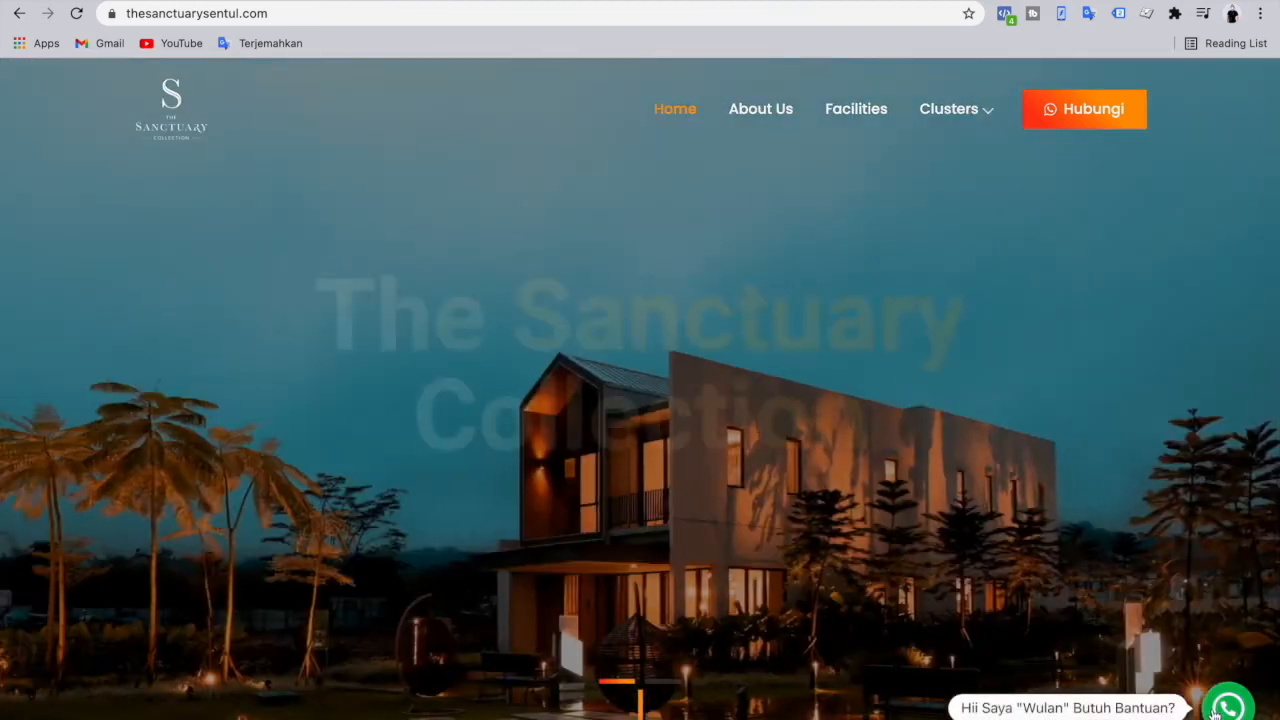
pyautogui.click(1216, 707)
pyautogui.click(1223, 554)
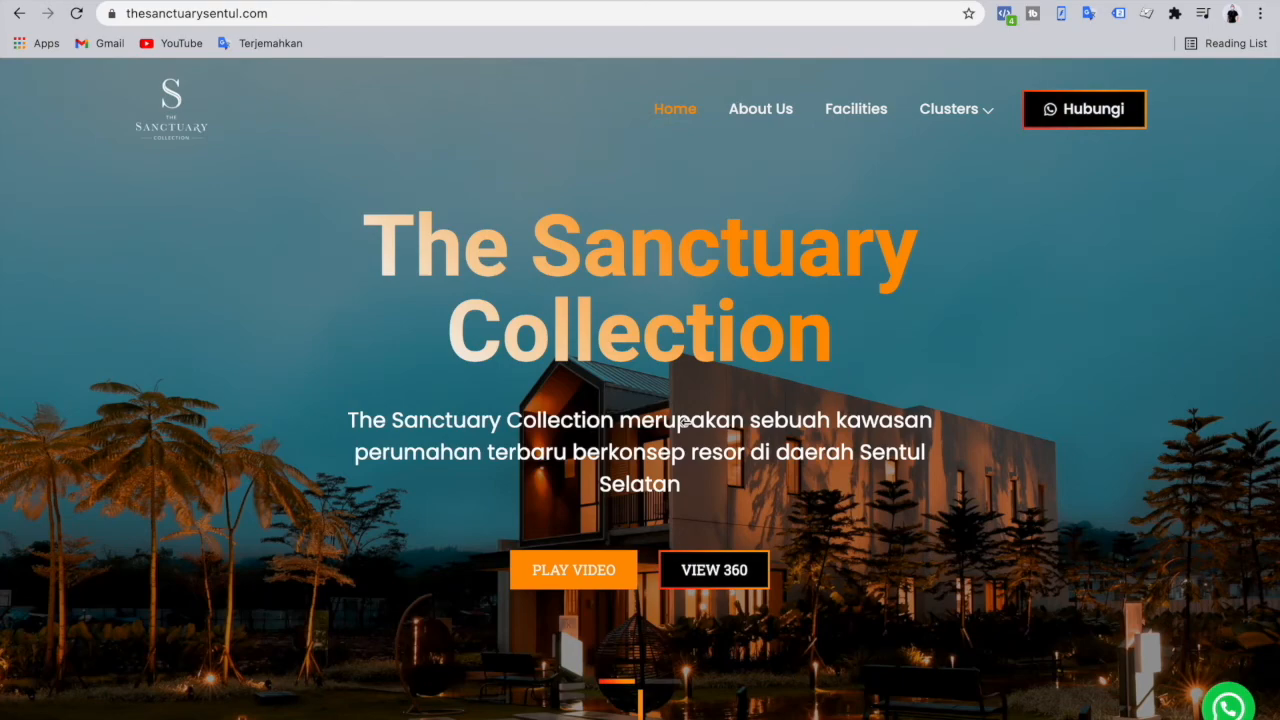
pyautogui.scroll(-15, 684, 424)
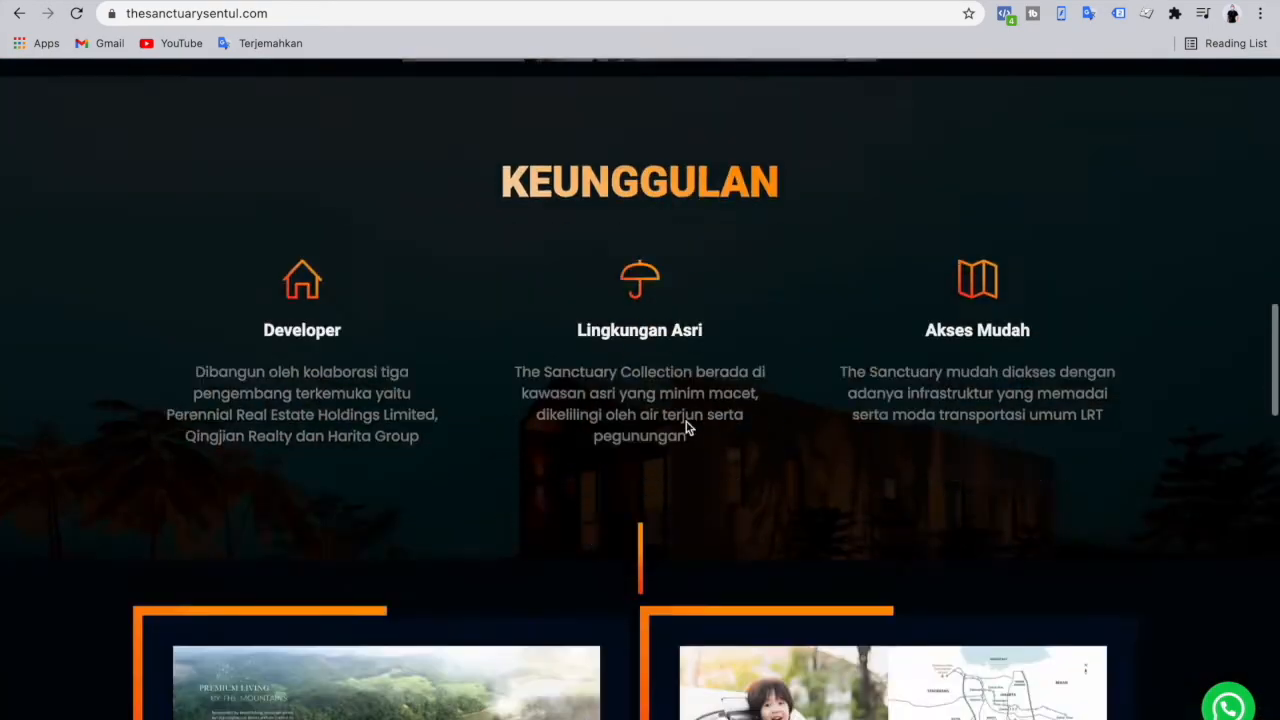
pyautogui.scroll(15, 686, 427)
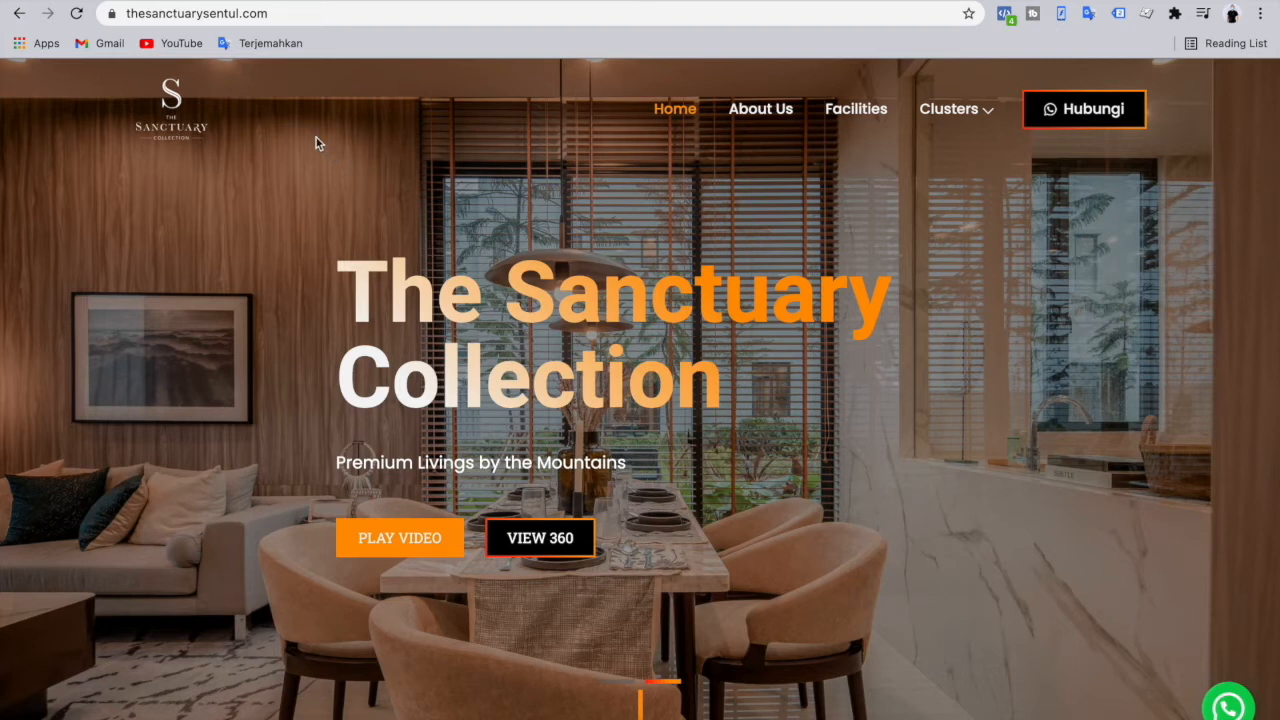
# - Compare the web addresses of the open Google Ads, The Sanctuary Collection and YouTube pages
pyautogui.click(148, 1)
pyautogui.moveTo(214, 13); pyautogui.dragTo(134, 13)
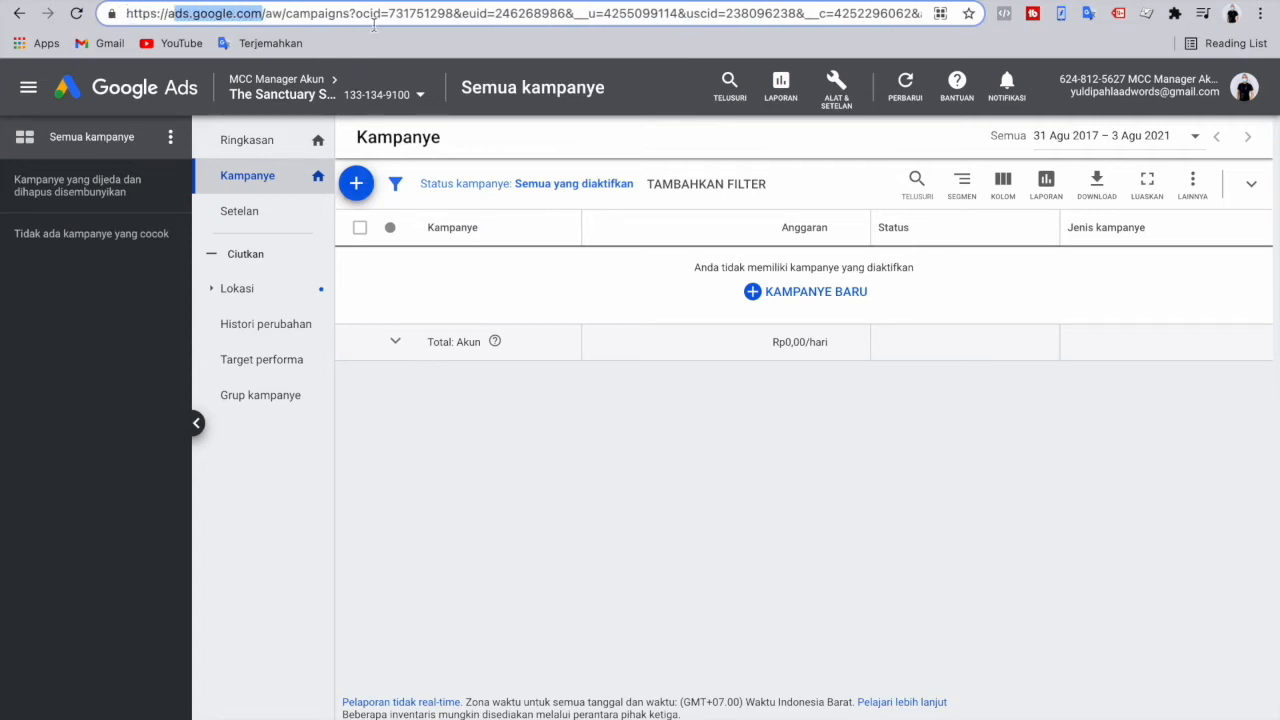
pyautogui.click(335, 1)
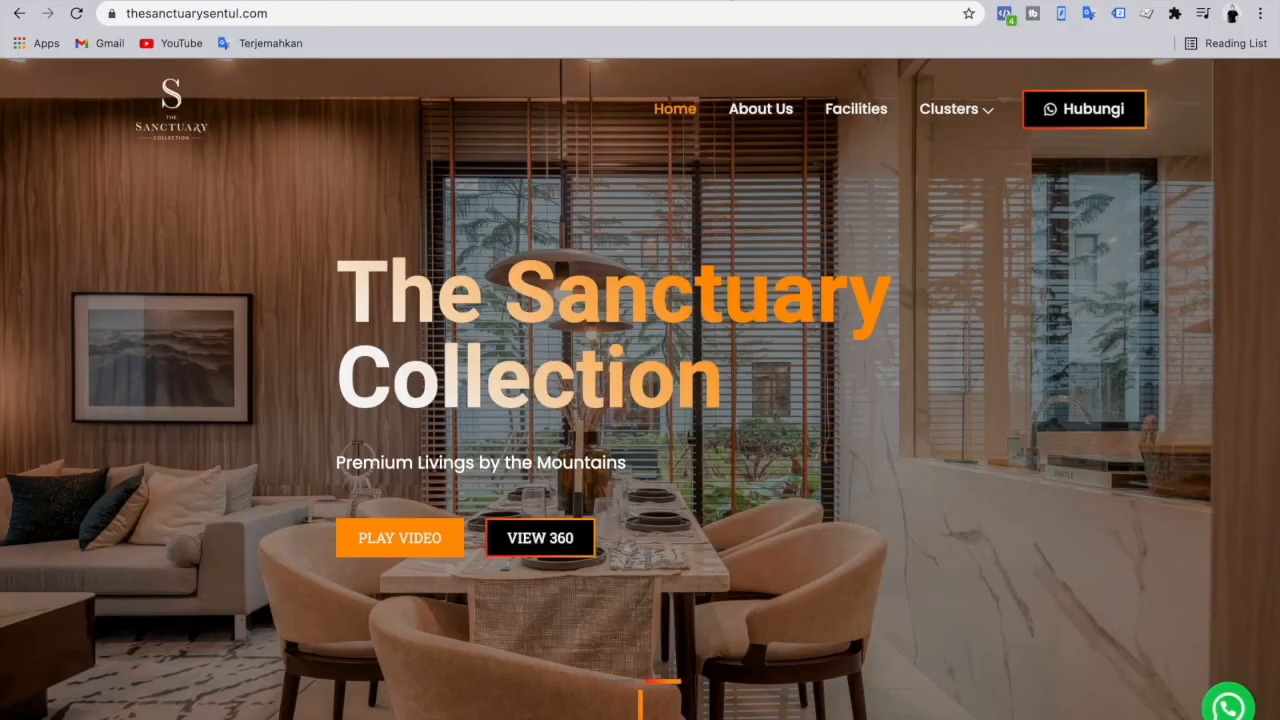
pyautogui.click(547, 1)
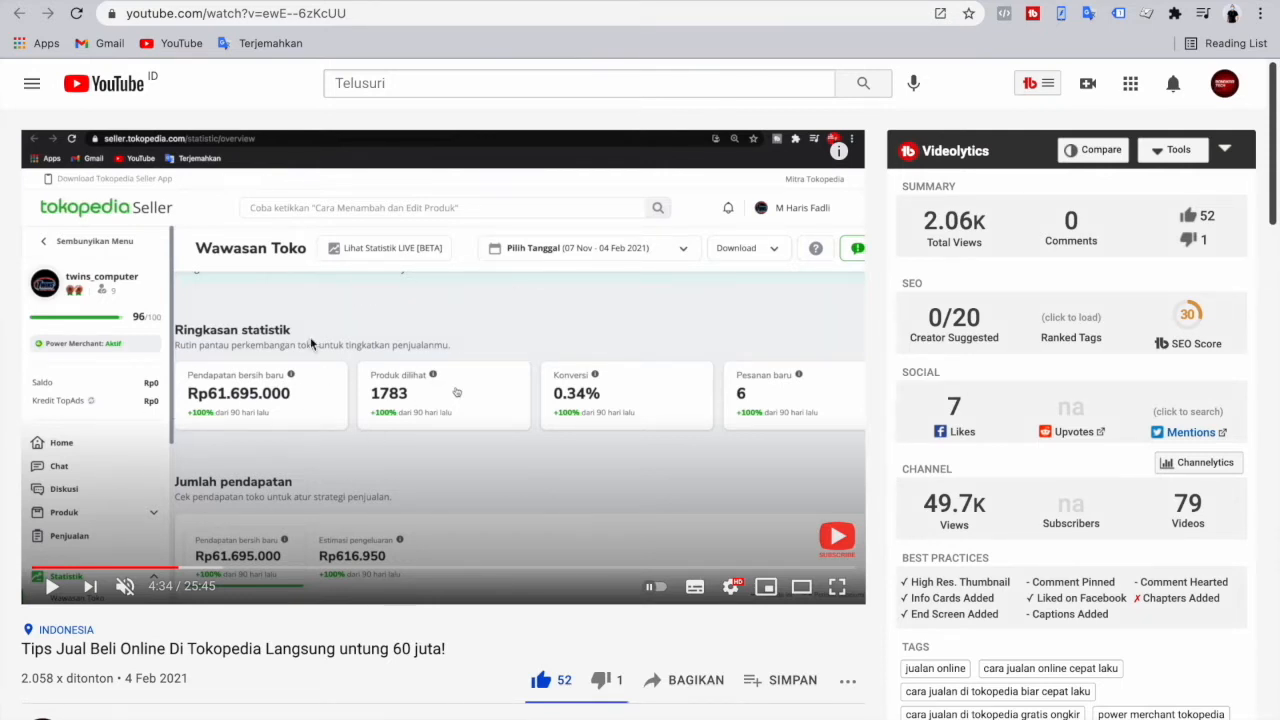
pyautogui.moveTo(366, 10); pyautogui.dragTo(168, 10)
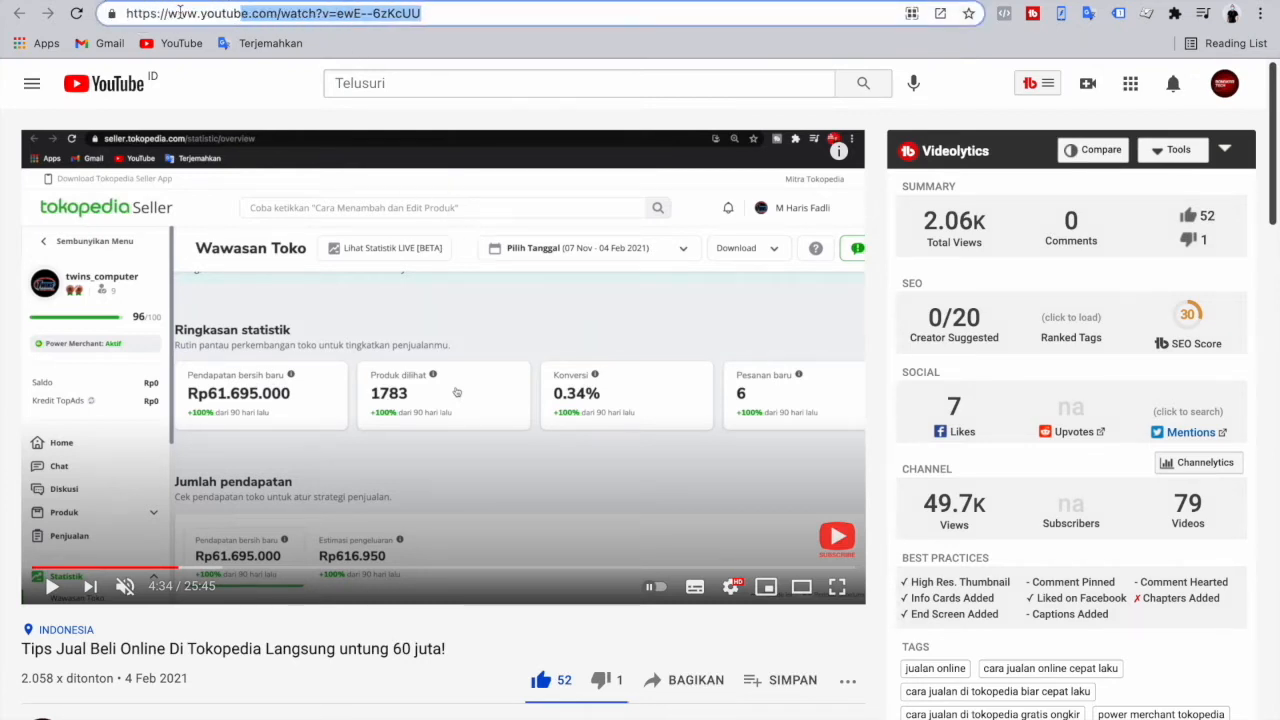
pyautogui.click(448, 12)
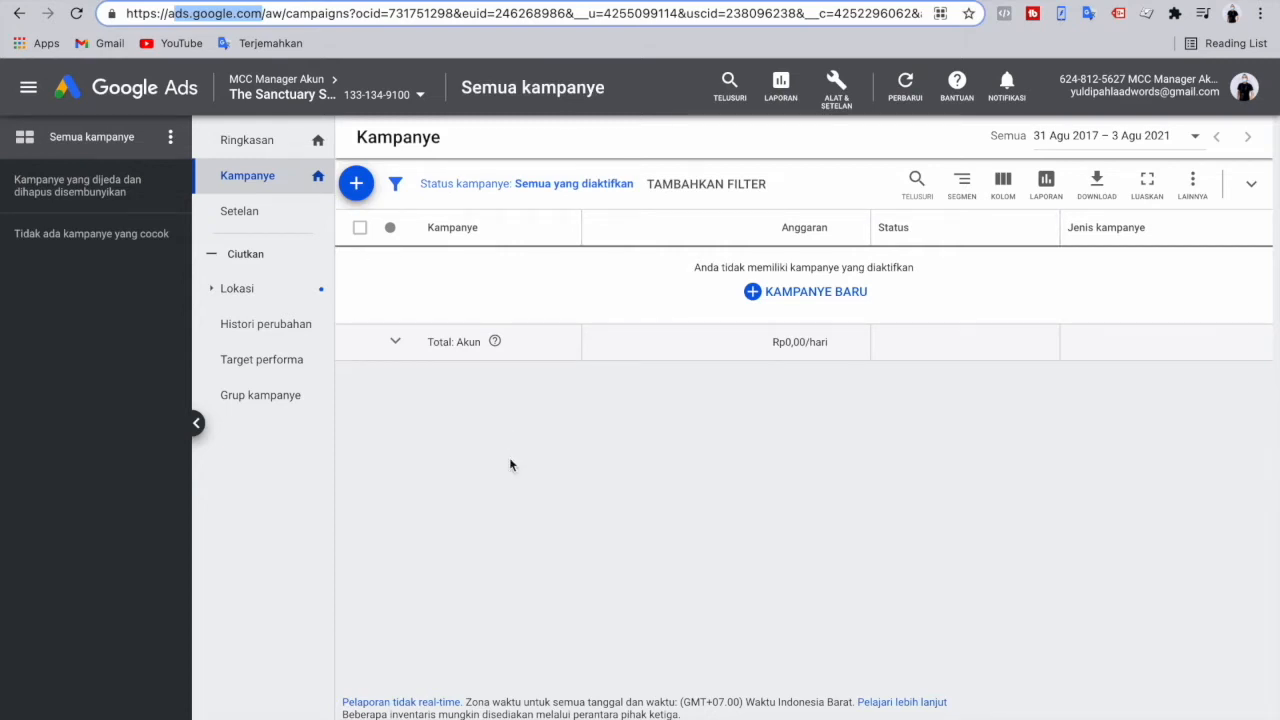
# - Return to Google Ads, highlight its base address and open the account's billing summary
pyautogui.click(267, 16)
pyautogui.moveTo(267, 16); pyautogui.dragTo(112, 14)
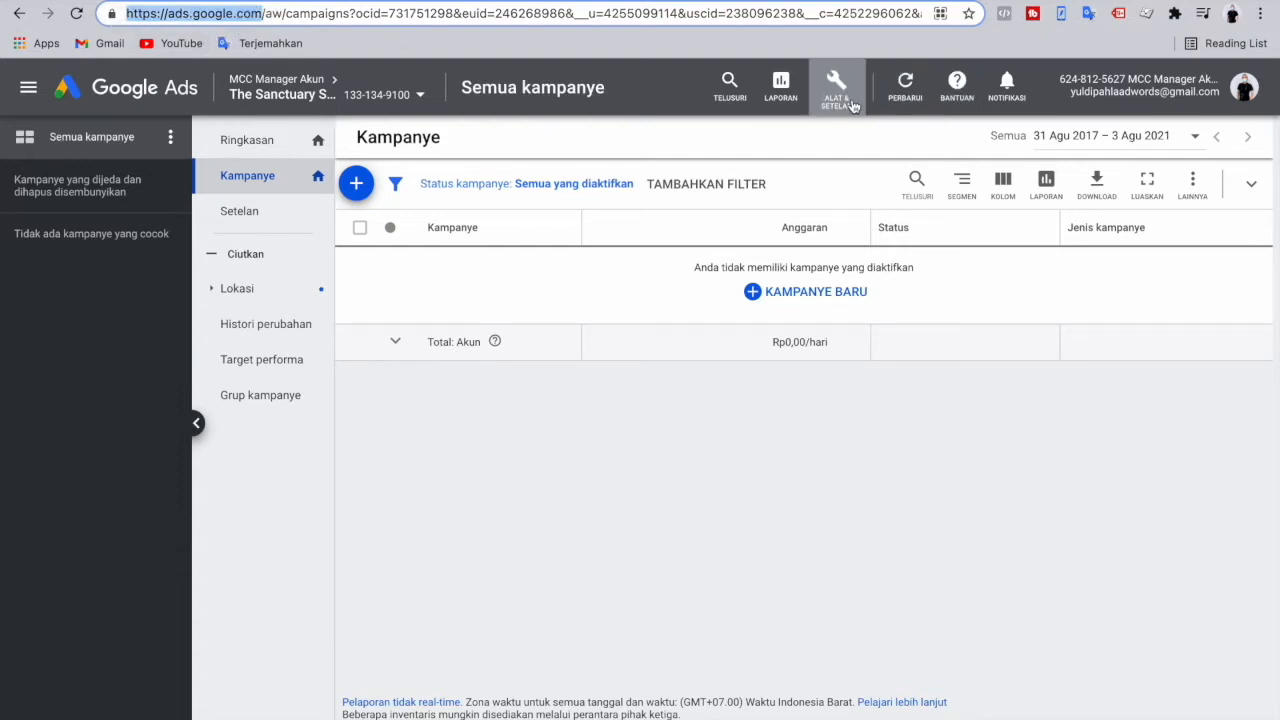
pyautogui.click(848, 104)
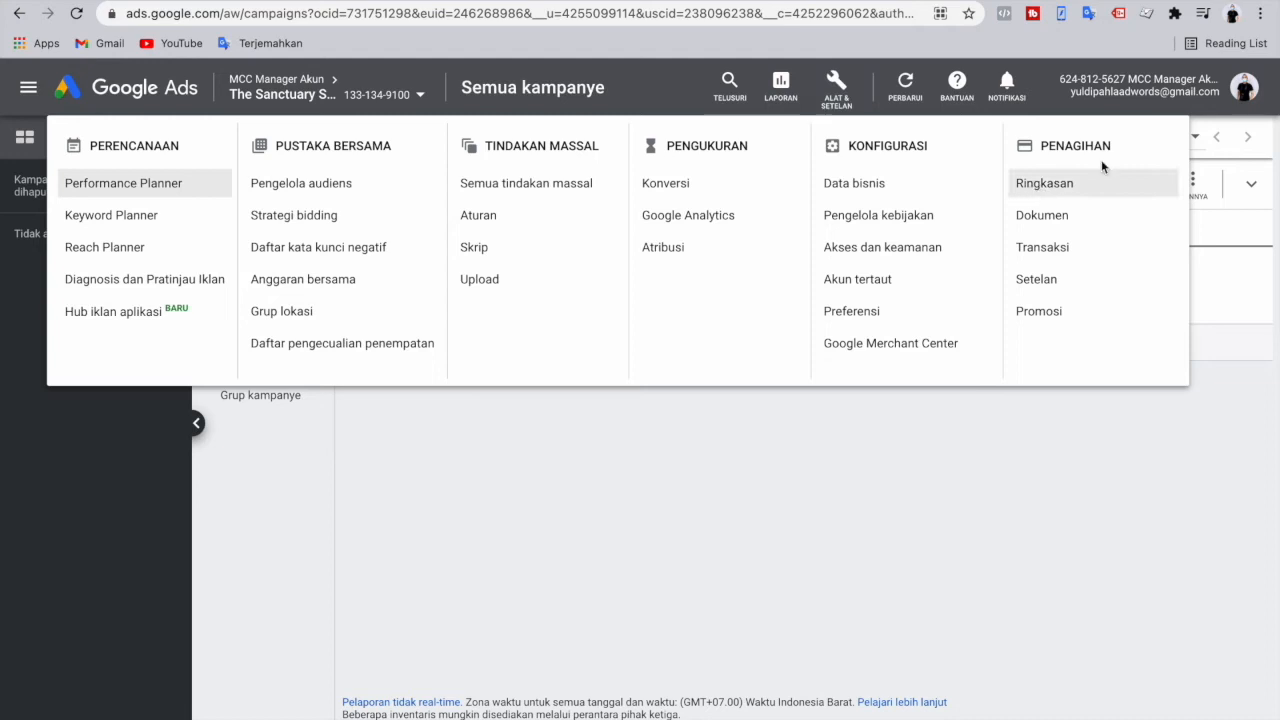
pyautogui.click(1058, 197)
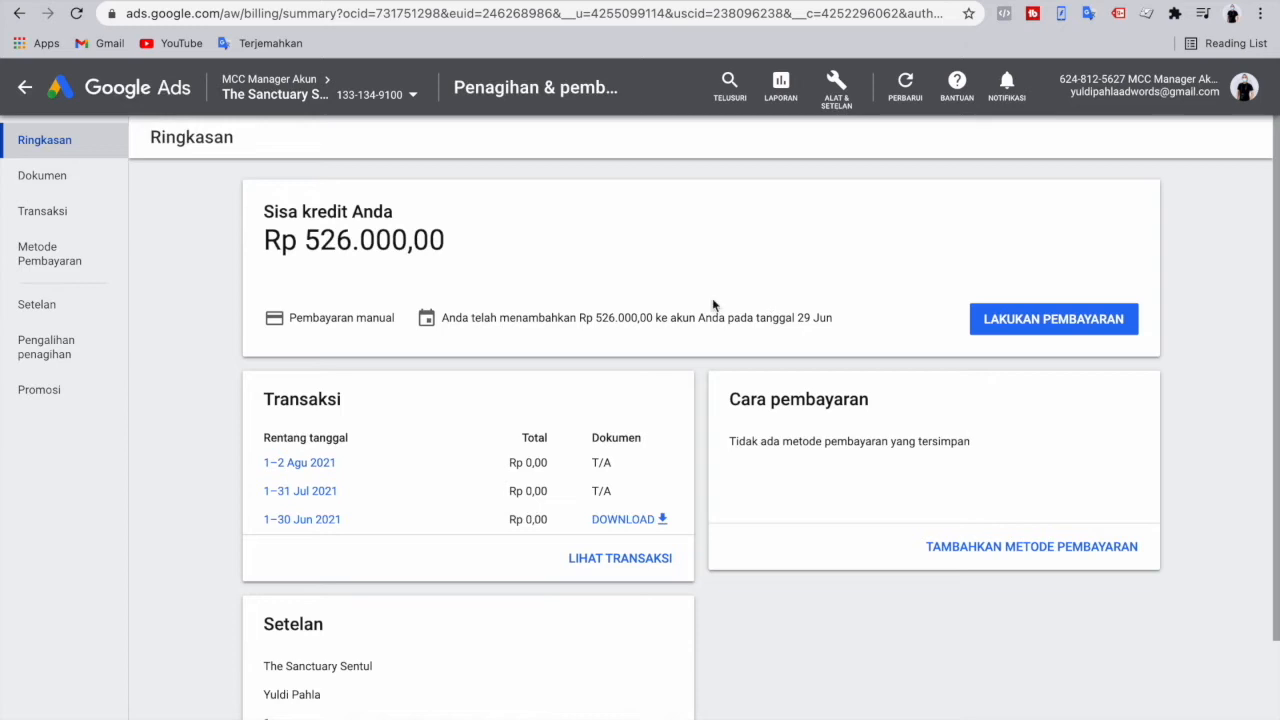
# - Examine the payment type and the most recent top-up entry in the billing summary
pyautogui.doubleClick(320, 320)
pyautogui.click(398, 325)
pyautogui.moveTo(398, 325); pyautogui.dragTo(284, 317)
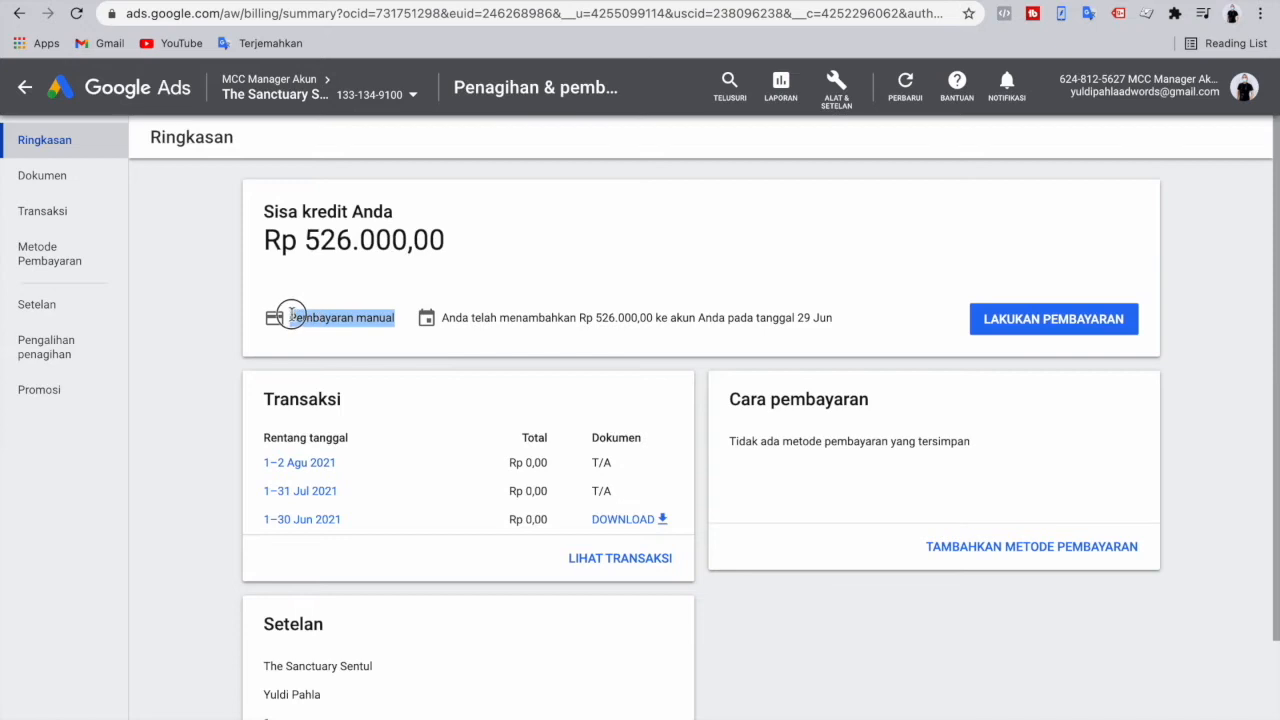
pyautogui.click(351, 332)
pyautogui.tripleClick(350, 318)
pyautogui.click(397, 286)
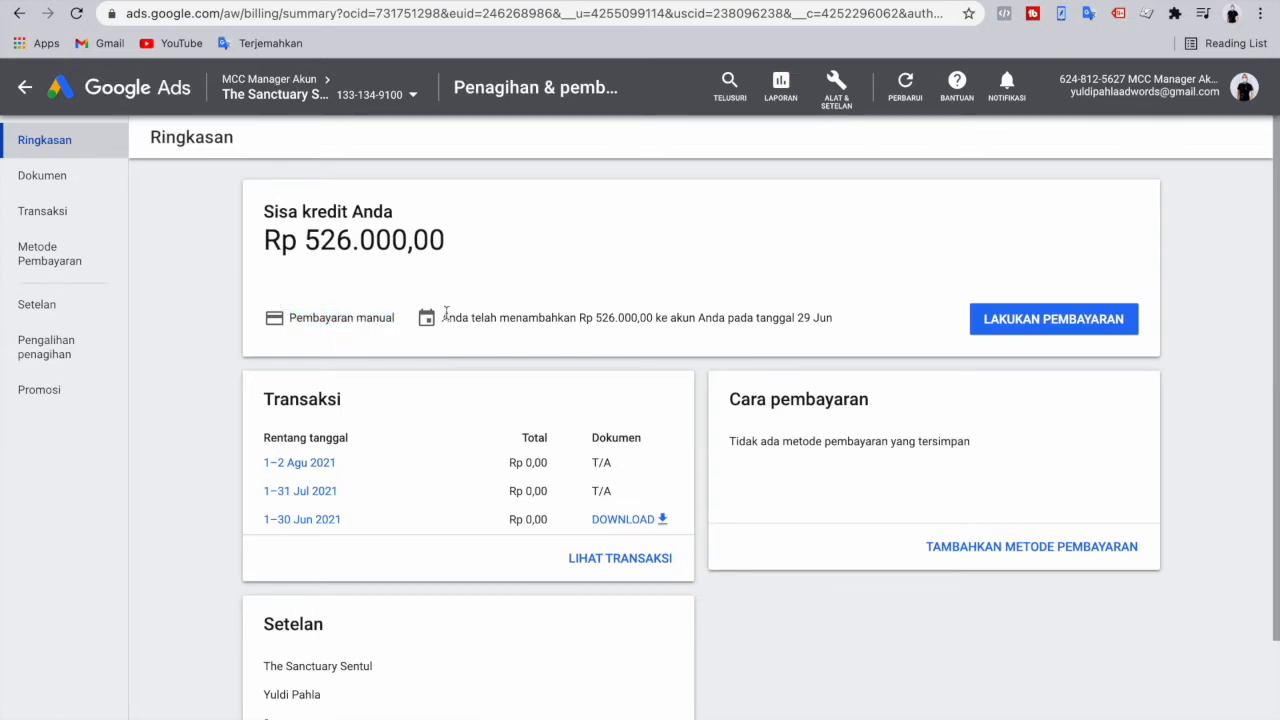
pyautogui.doubleClick(346, 320)
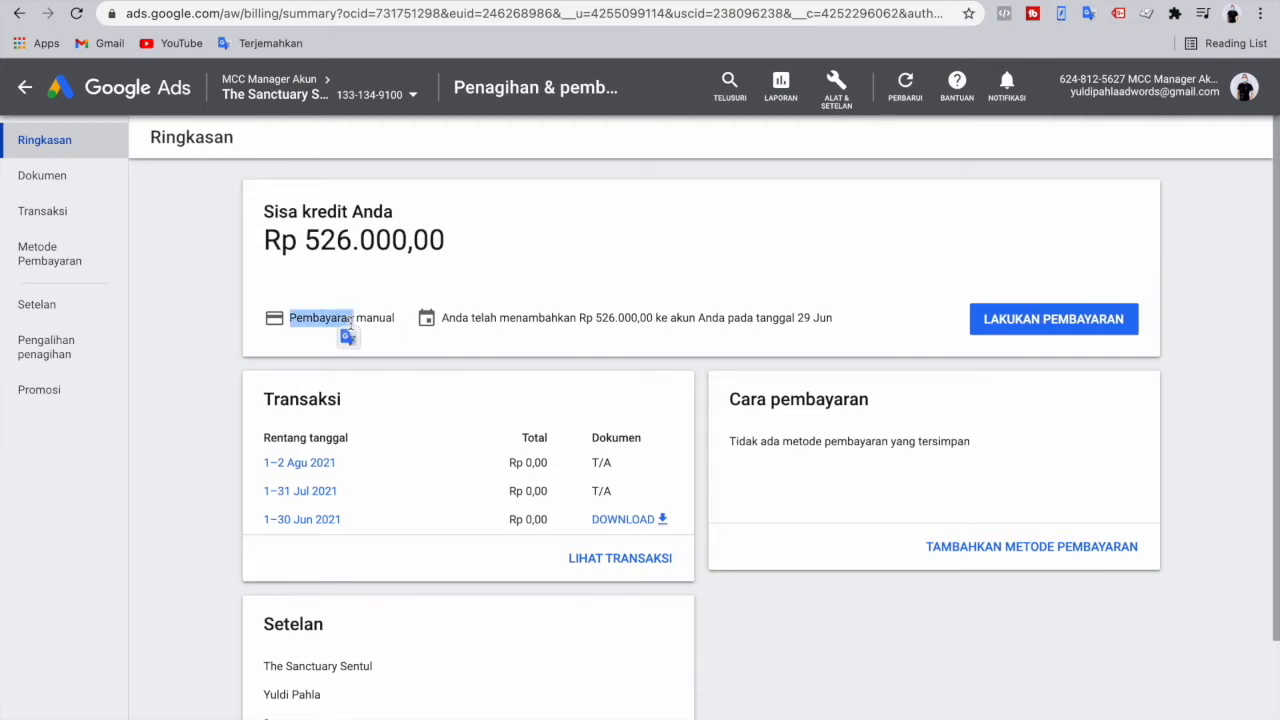
pyautogui.tripleClick(359, 317)
pyautogui.click(385, 291)
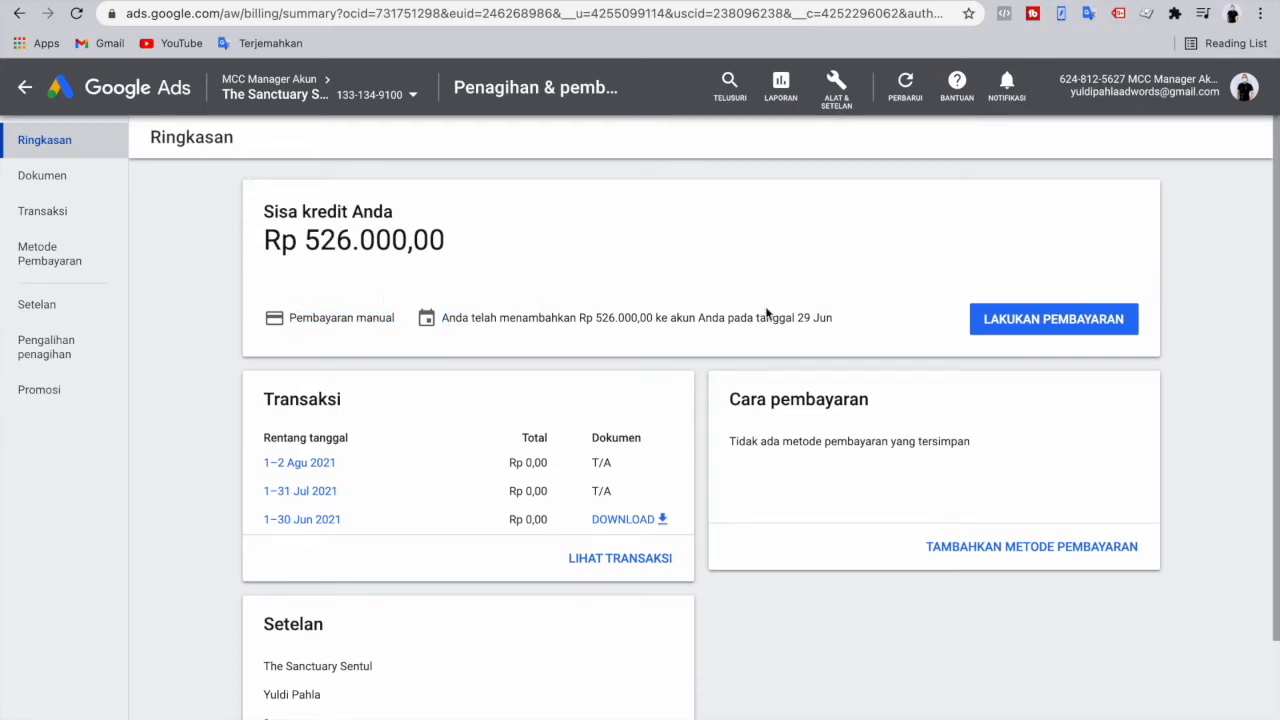
pyautogui.moveTo(826, 320); pyautogui.dragTo(480, 294)
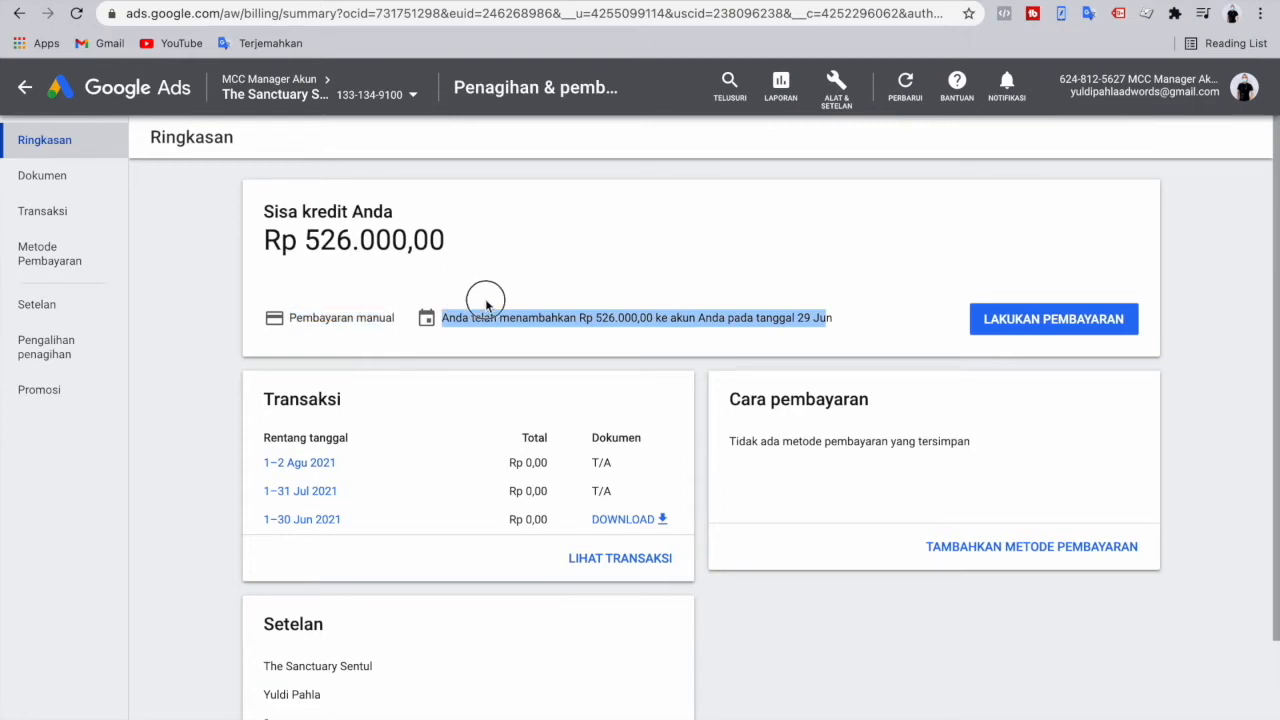
pyautogui.click(487, 300)
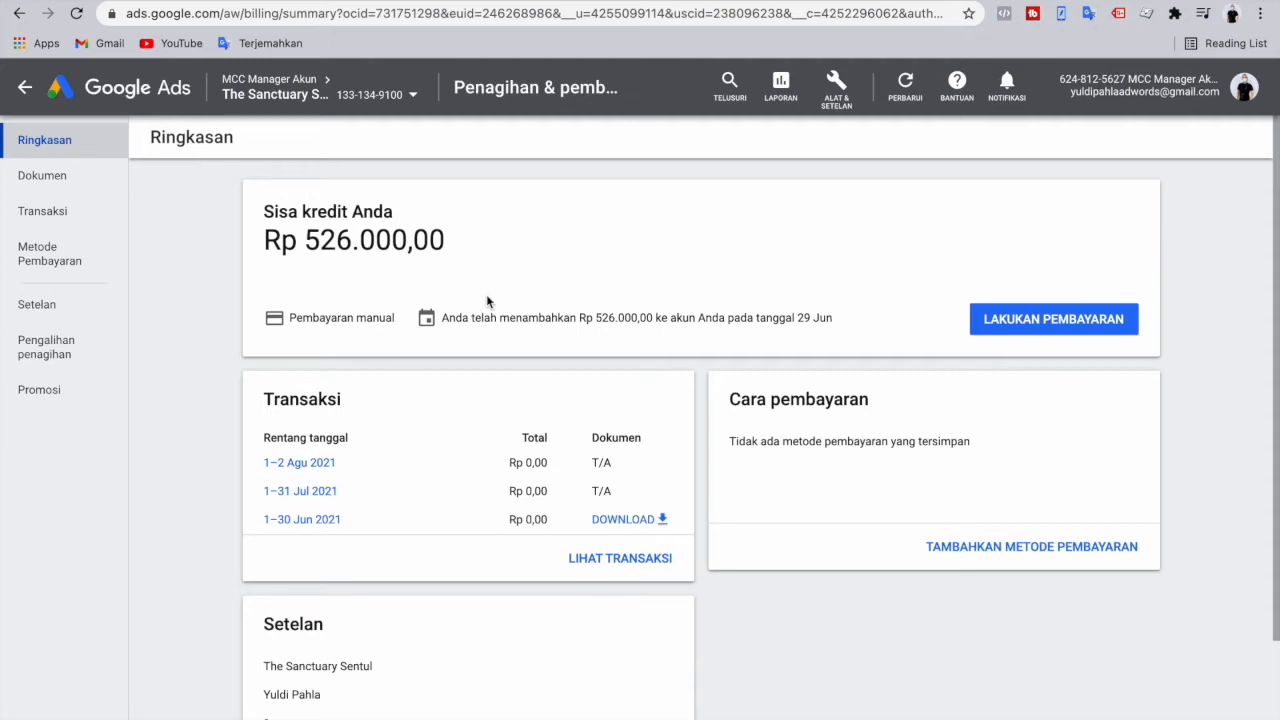
# - Start a payment with GoPay as the method and choose to pay a different amount
pyautogui.click(986, 326)
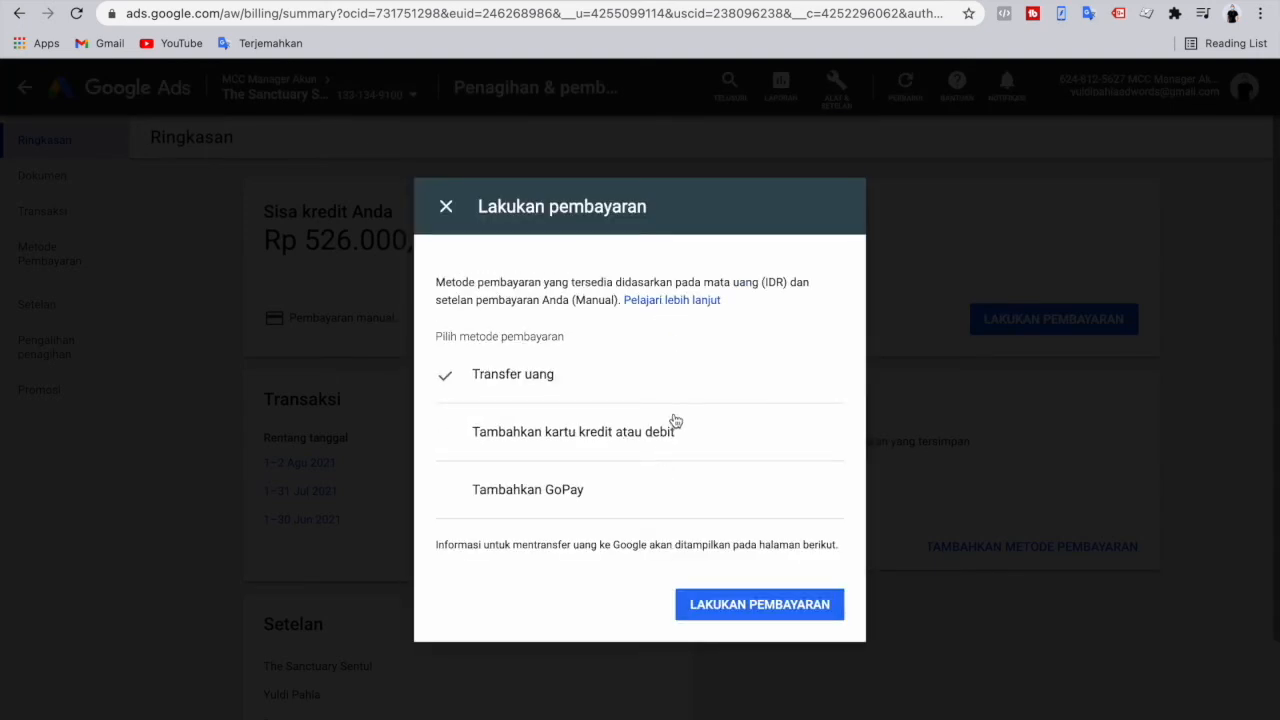
pyautogui.click(567, 484)
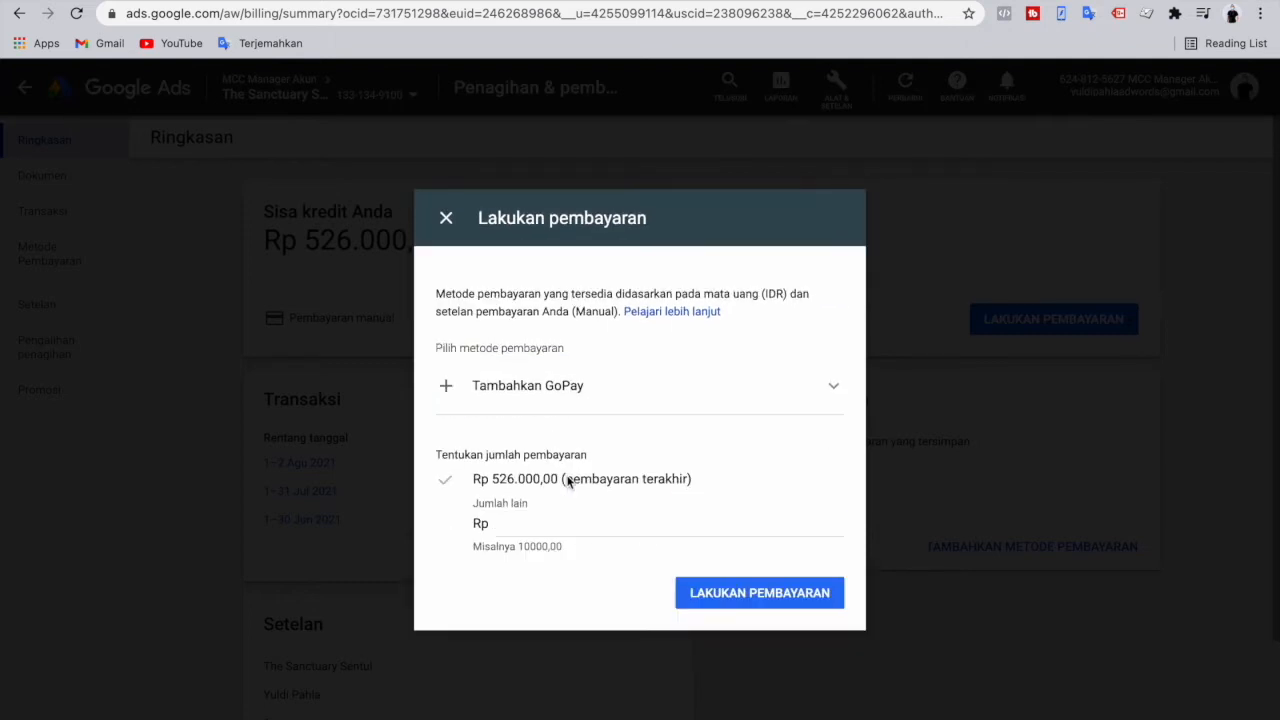
pyautogui.click(500, 528)
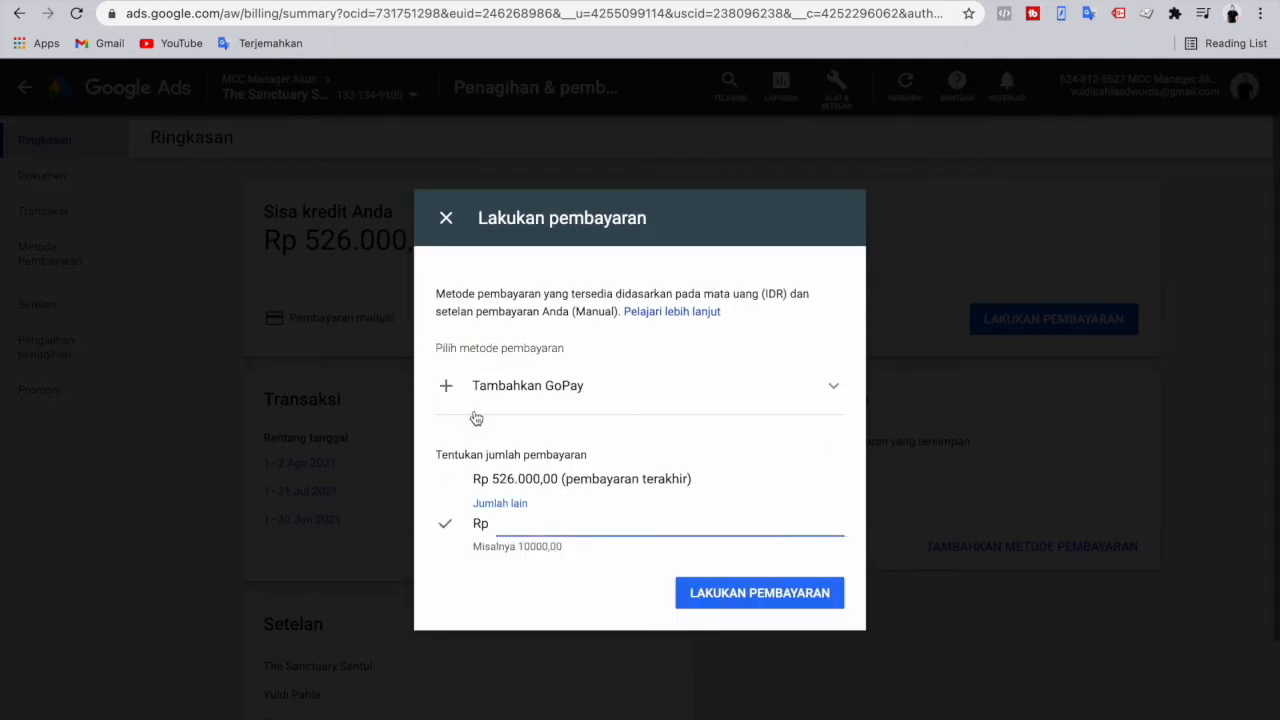
# - Change the payment method to Transfer uang and proceed to the transfer instructions
pyautogui.click(685, 372)
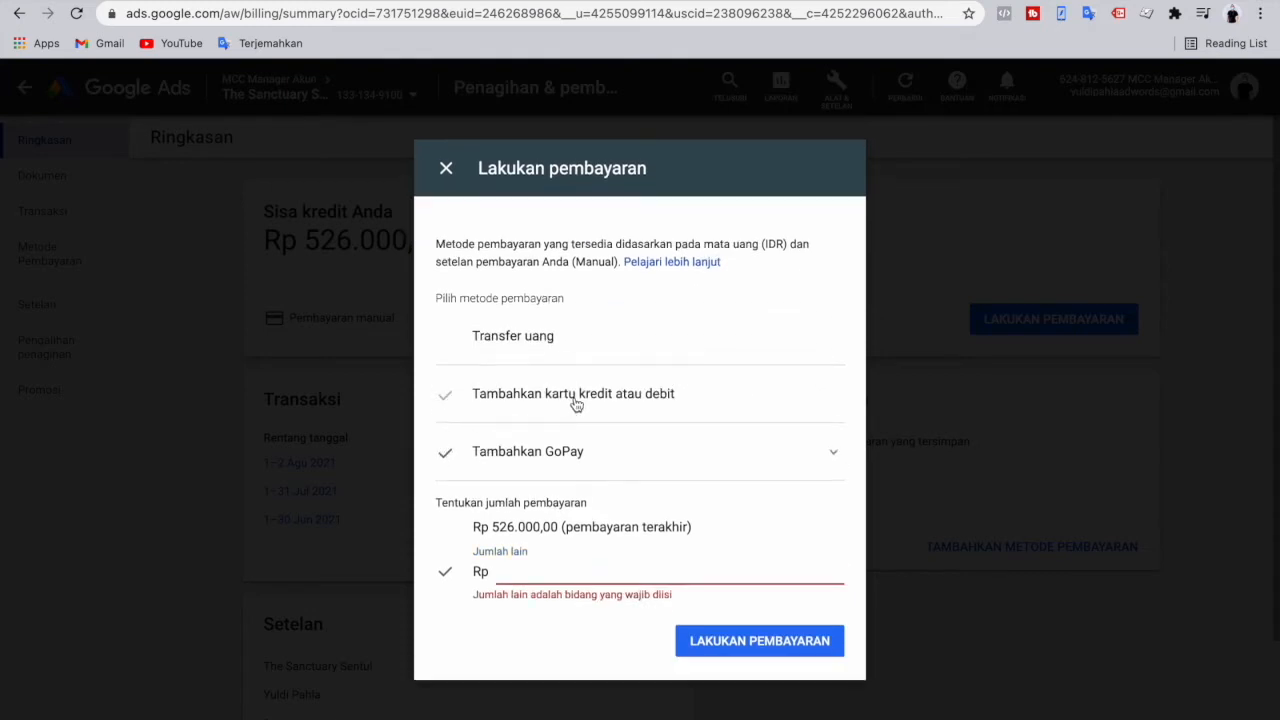
pyautogui.click(555, 334)
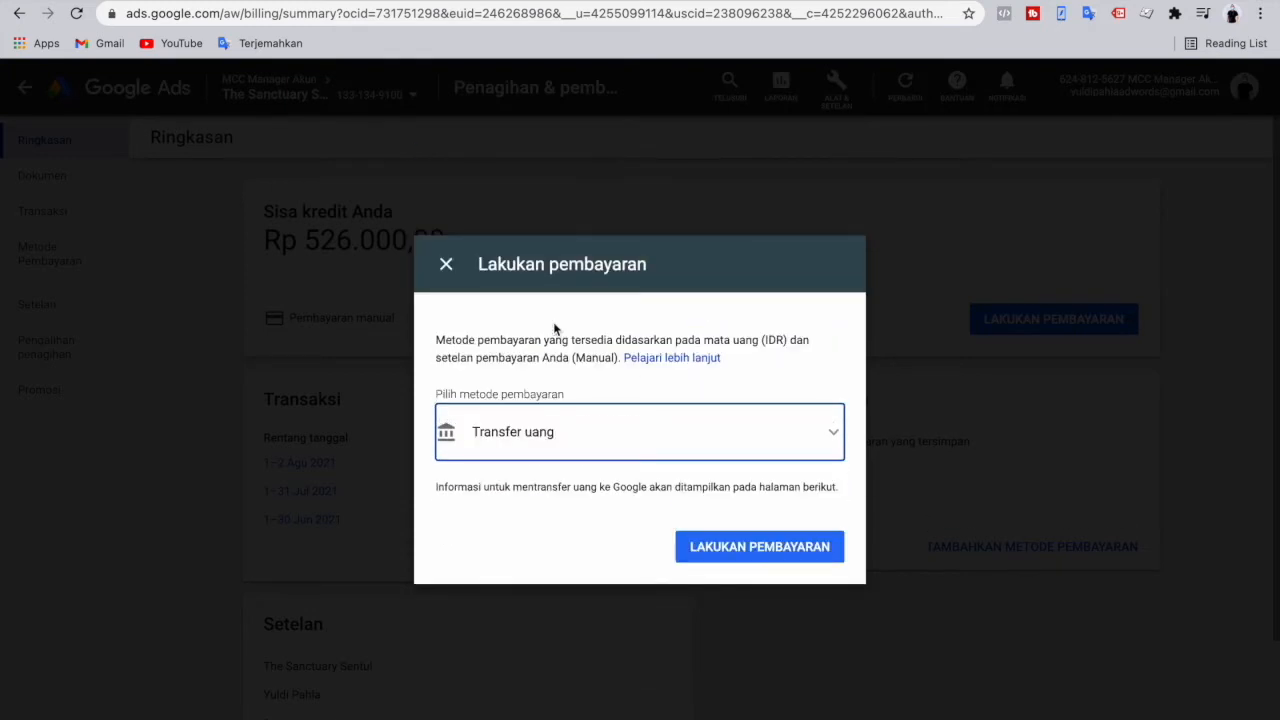
pyautogui.click(737, 547)
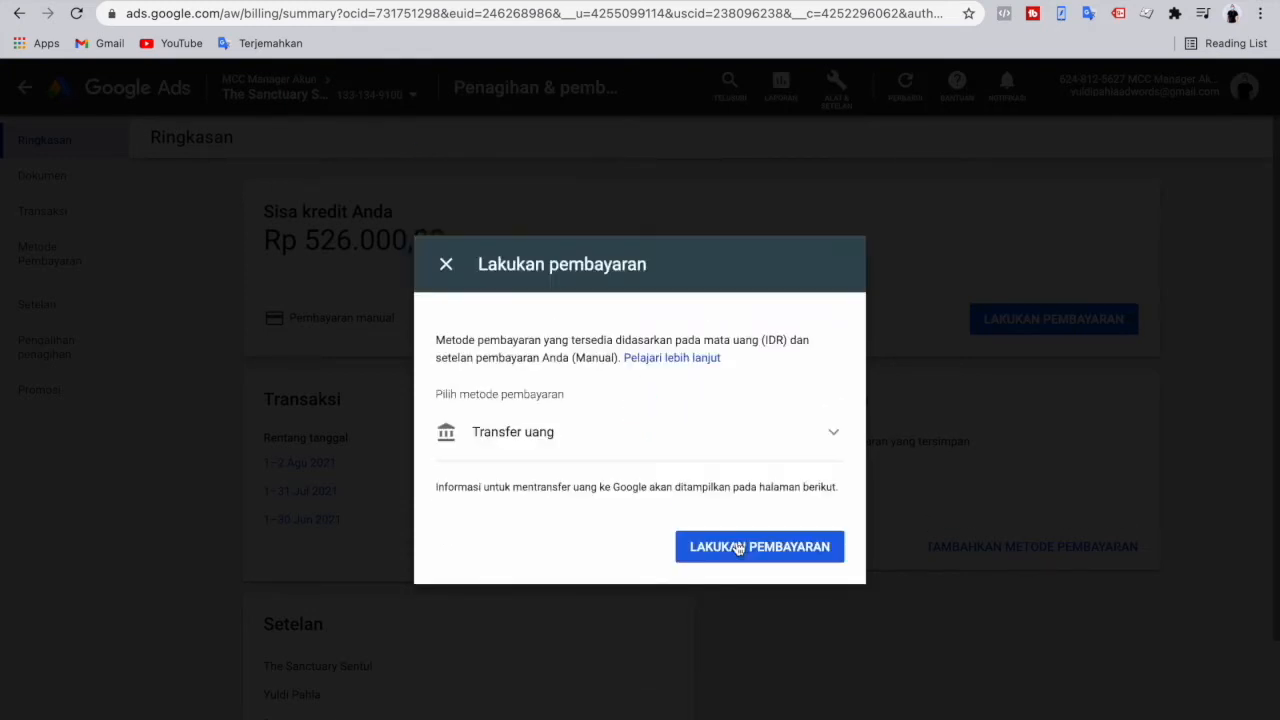
# - Highlight the destination bank account number in the fund transfer information
pyautogui.scroll(-2, 736, 547)
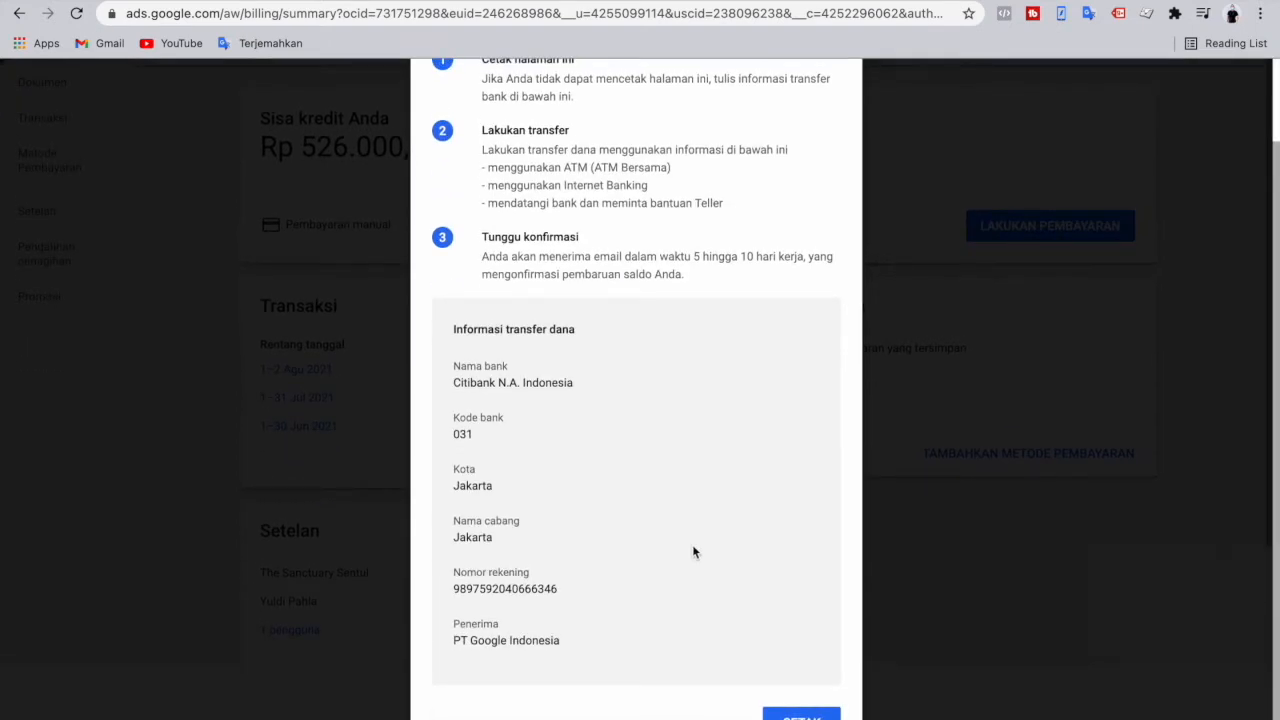
pyautogui.click(549, 587)
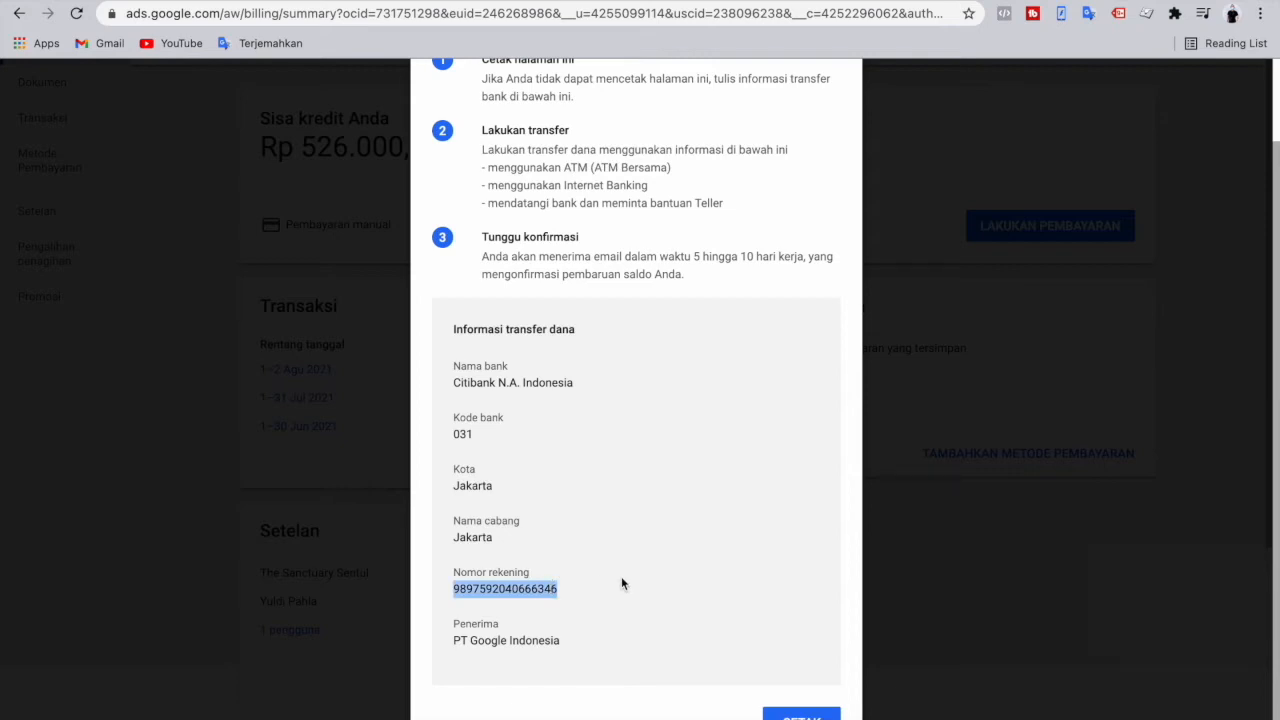
pyautogui.click(597, 600)
pyautogui.doubleClick(500, 591)
pyautogui.click(599, 595)
pyautogui.doubleClick(463, 594)
pyautogui.click(524, 580)
# - Review the transfer instructions and highlight the bank code, bank name and recipient
pyautogui.scroll(2, 523, 582)
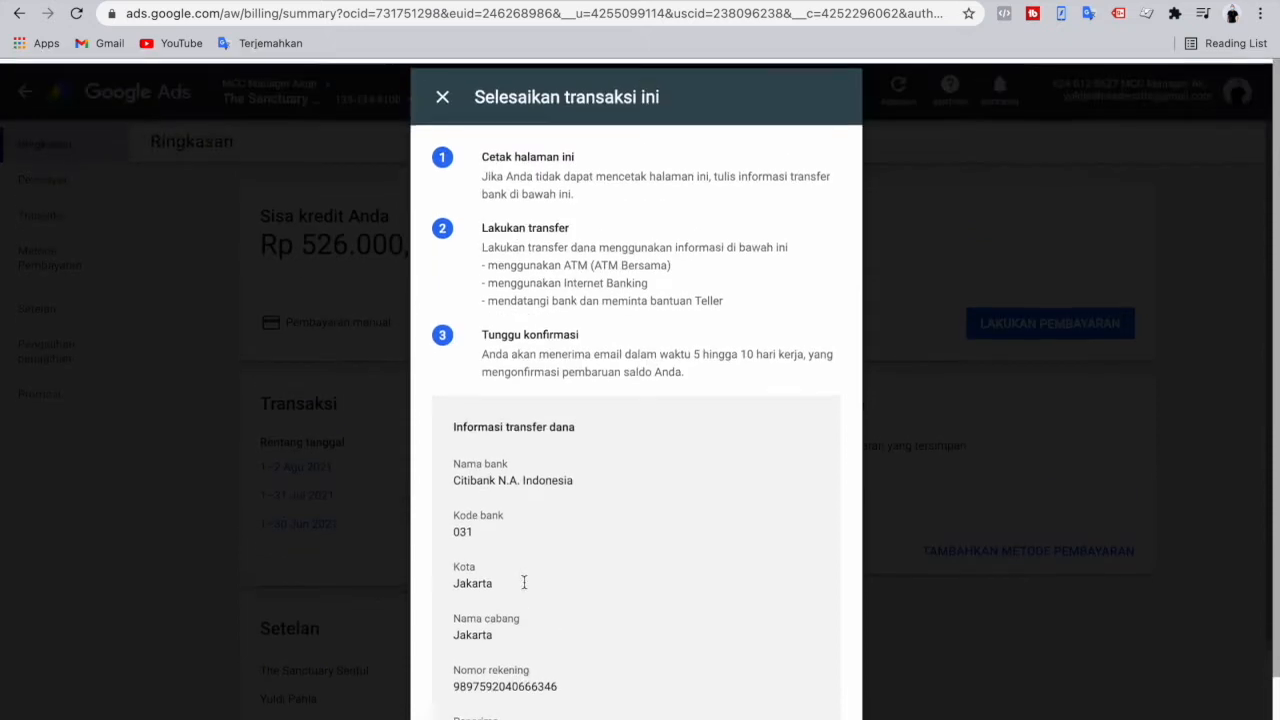
pyautogui.scroll(-2, 523, 582)
pyautogui.scroll(2, 523, 581)
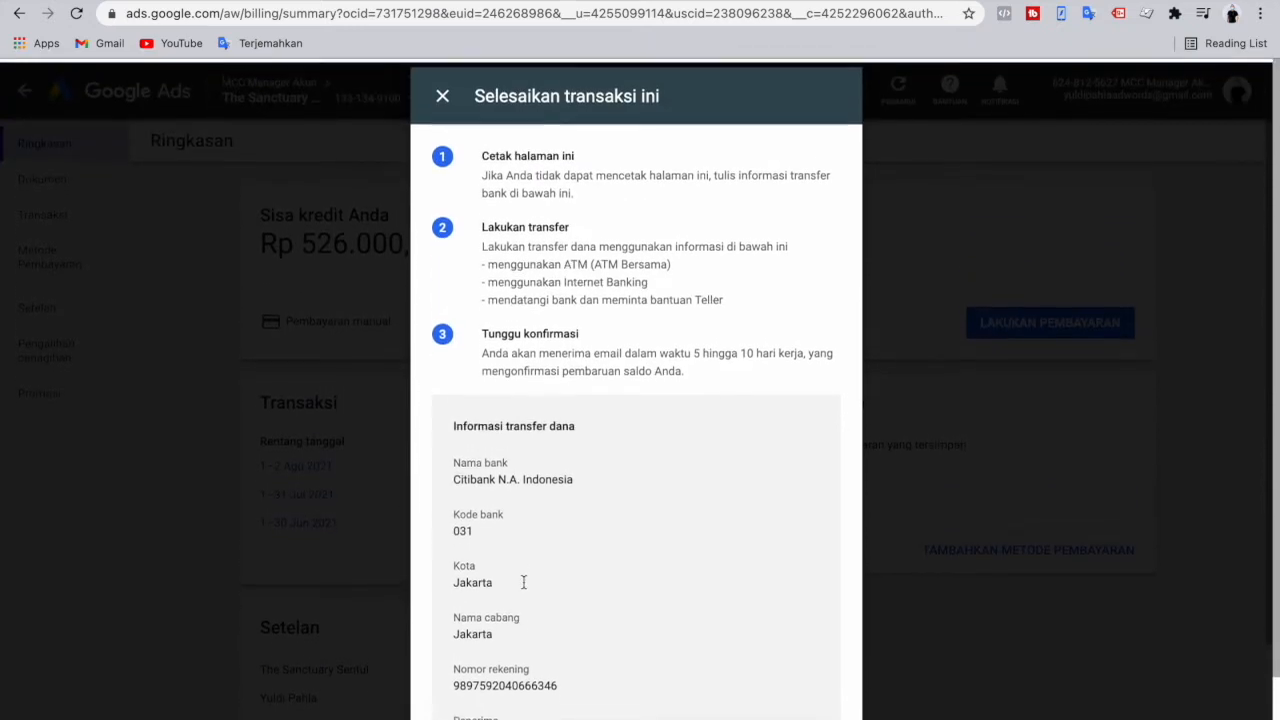
pyautogui.scroll(-2, 527, 433)
pyautogui.moveTo(474, 443); pyautogui.dragTo(448, 449)
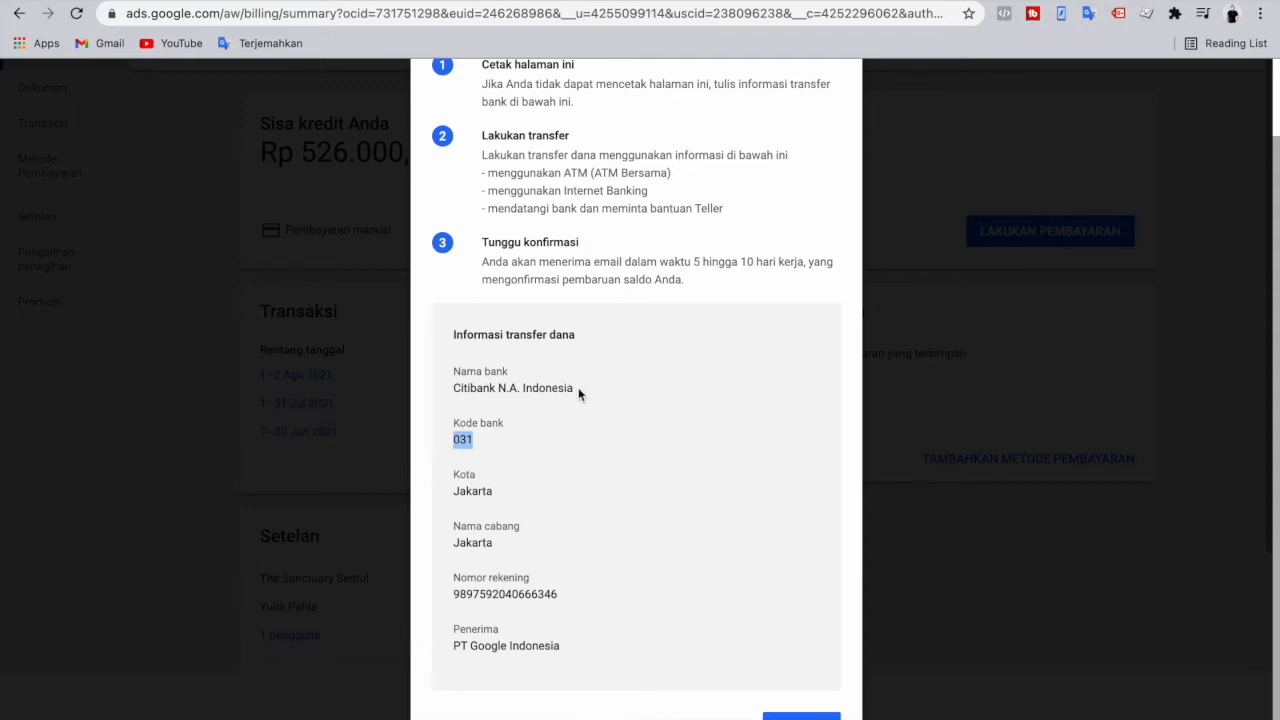
pyautogui.moveTo(575, 389); pyautogui.dragTo(460, 387)
pyautogui.moveTo(594, 642); pyautogui.dragTo(470, 646)
pyautogui.scroll(1, 506, 484)
pyautogui.scroll(1, 506, 484)
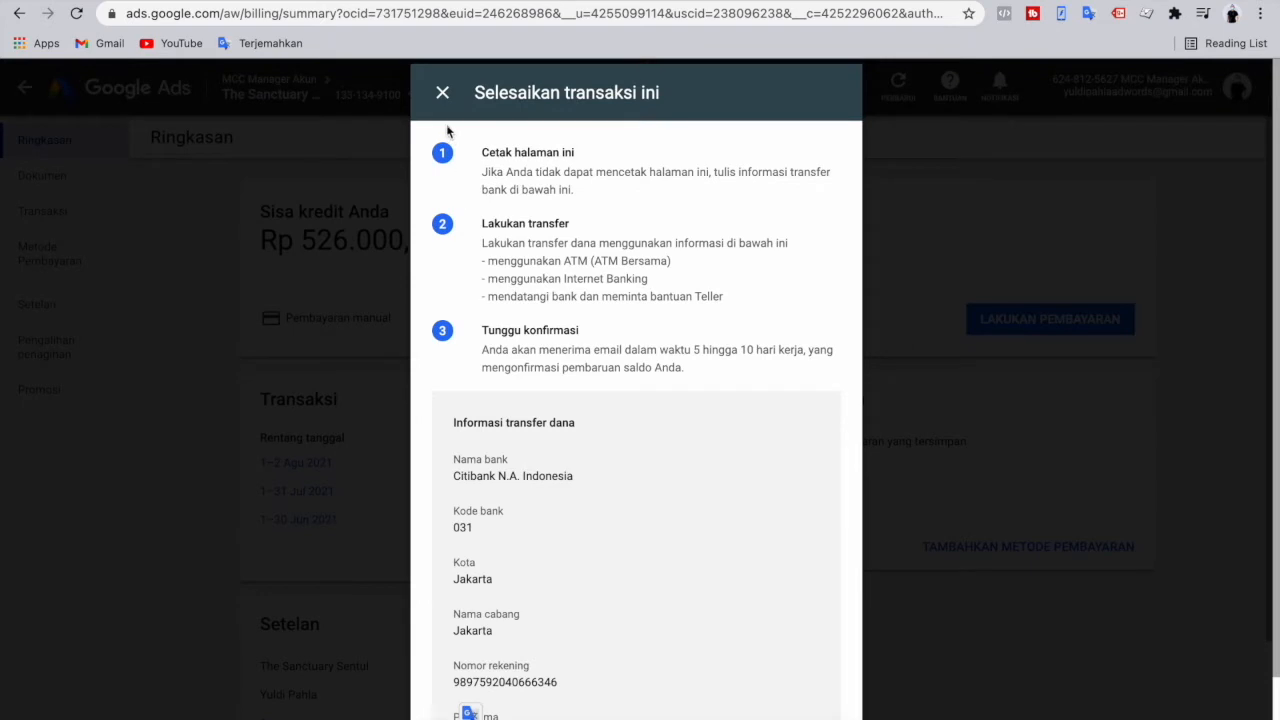
# - Close the transfer instructions and highlight the remaining credit amount on the billing summary
pyautogui.click(442, 94)
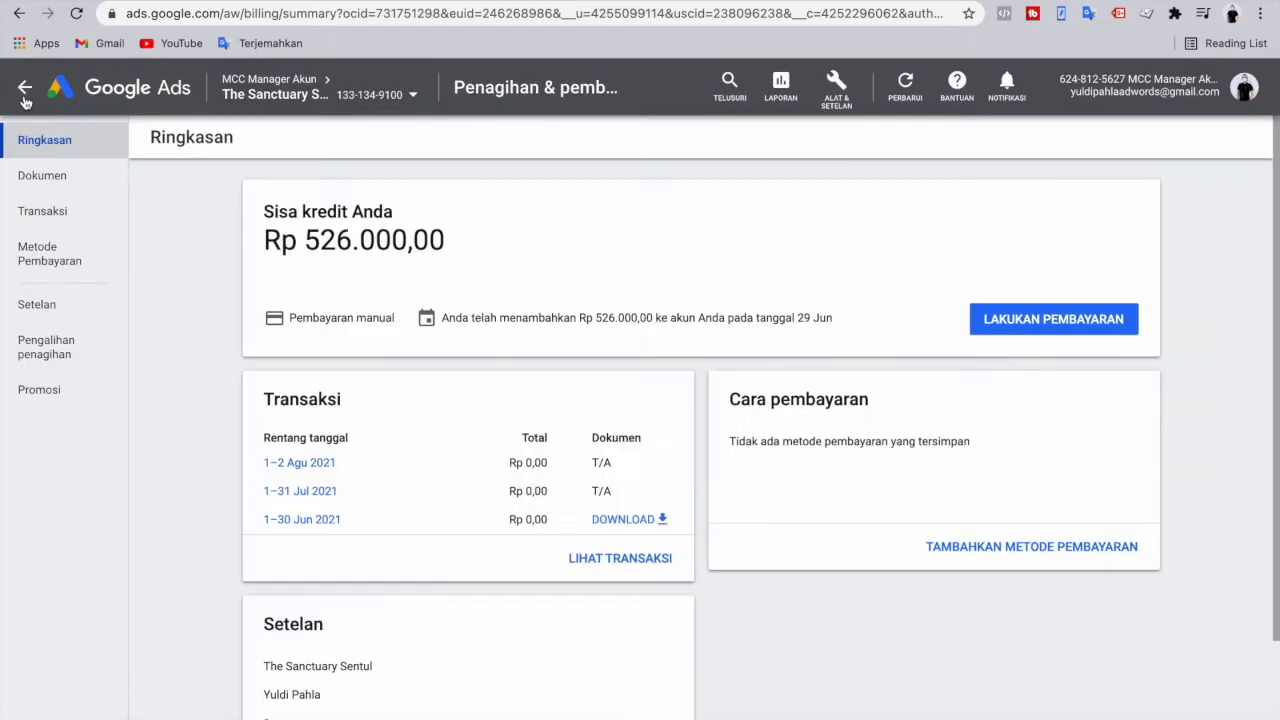
pyautogui.moveTo(450, 246); pyautogui.dragTo(266, 241)
pyautogui.click(518, 244)
pyautogui.click(508, 254)
pyautogui.moveTo(463, 250); pyautogui.dragTo(264, 242)
pyautogui.click(513, 262)
pyautogui.moveTo(458, 246); pyautogui.dragTo(266, 246)
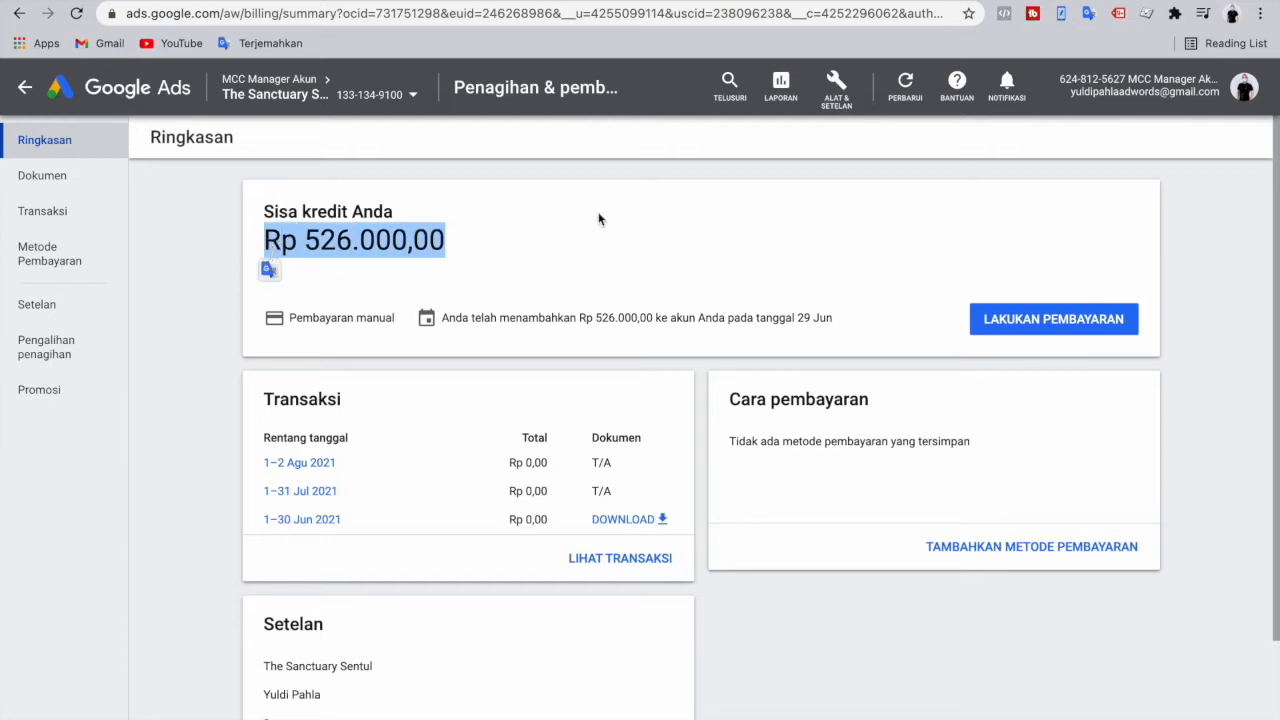
pyautogui.click(598, 219)
# - Leave the billing page, open Keyword Planner and dismiss its notice about changes
pyautogui.click(25, 87)
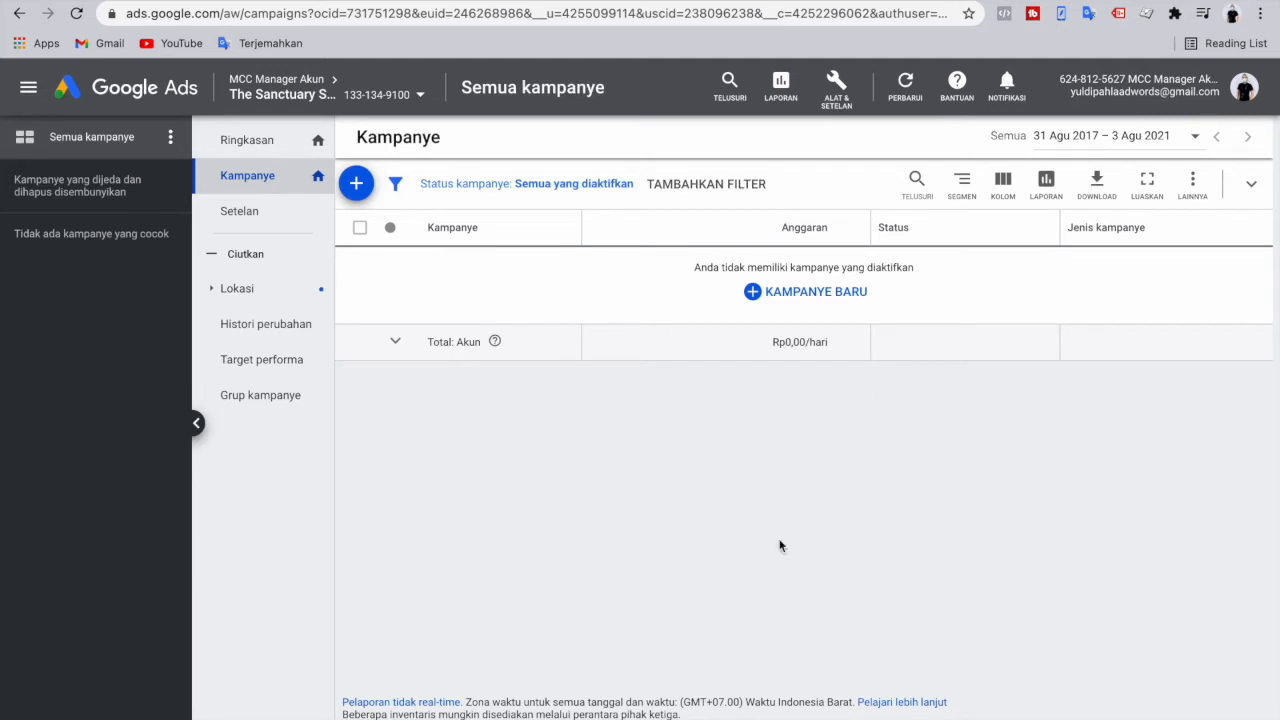
pyautogui.click(833, 100)
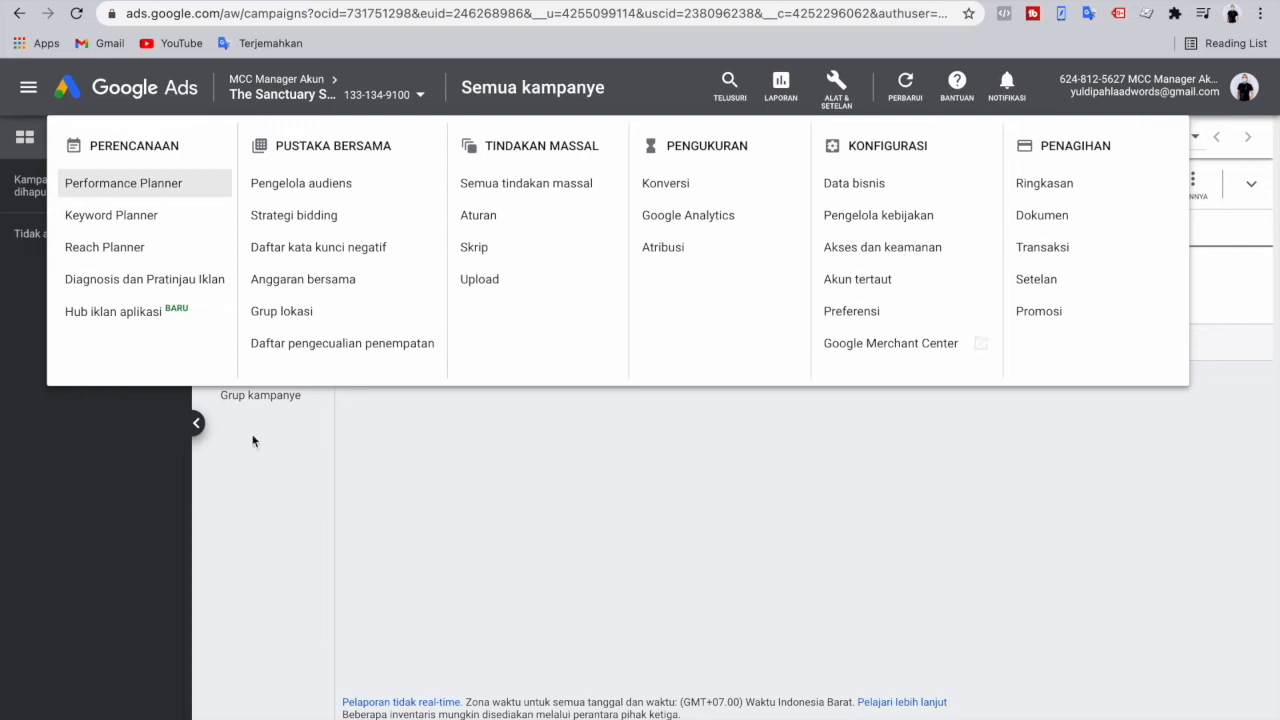
pyautogui.click(182, 228)
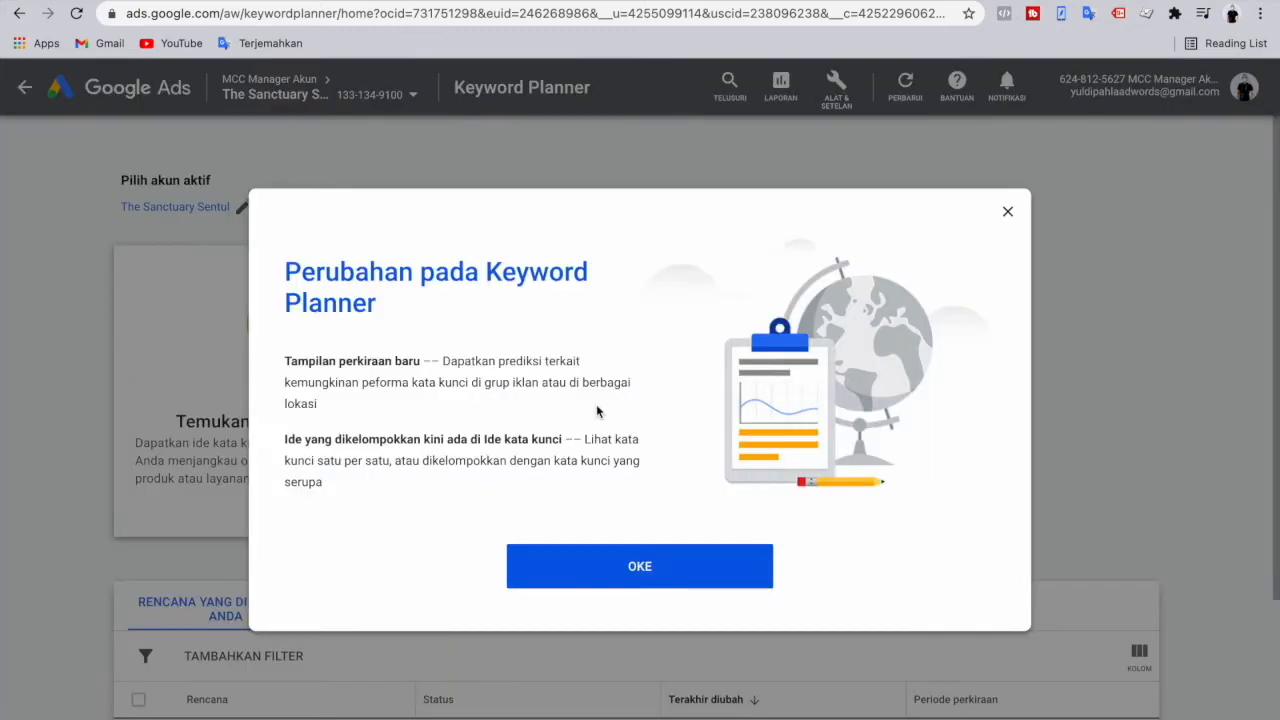
pyautogui.click(598, 552)
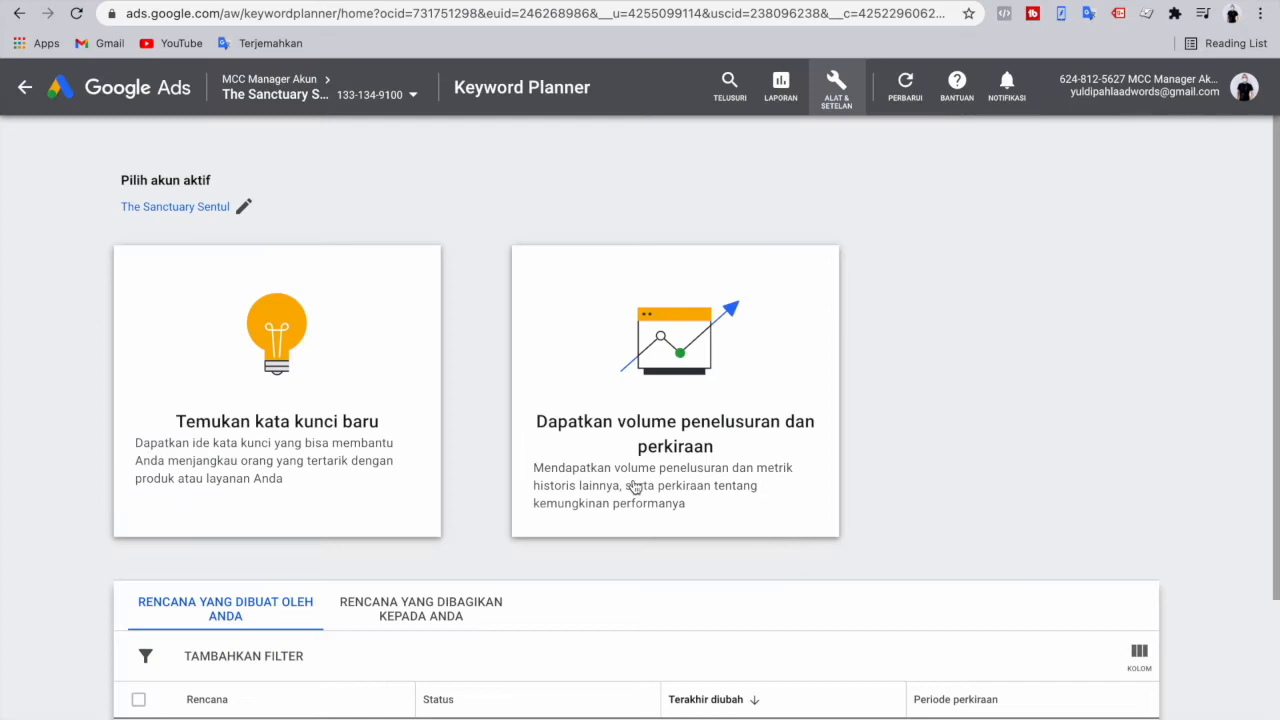
# - Find new keyword ideas based on the keyword "sepatu"
pyautogui.scroll(-3, 633, 487)
pyautogui.scroll(3, 258, 277)
pyautogui.click(258, 277)
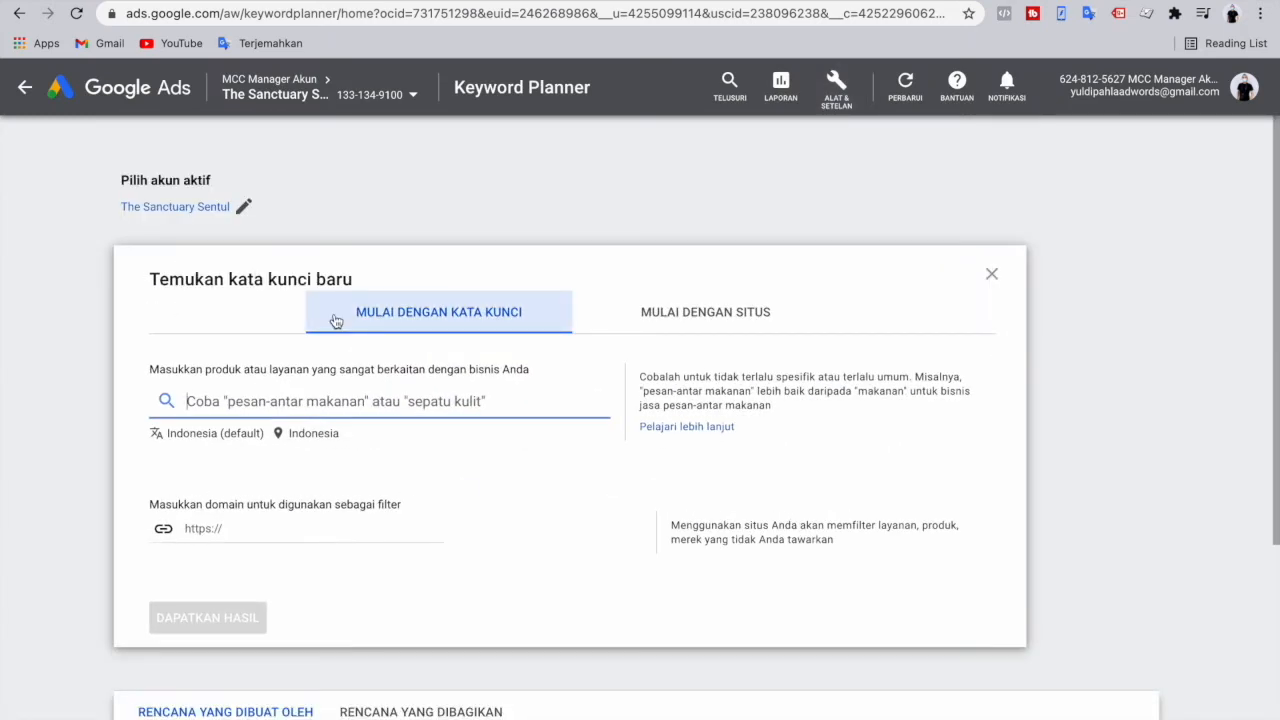
pyautogui.write('sepatu')
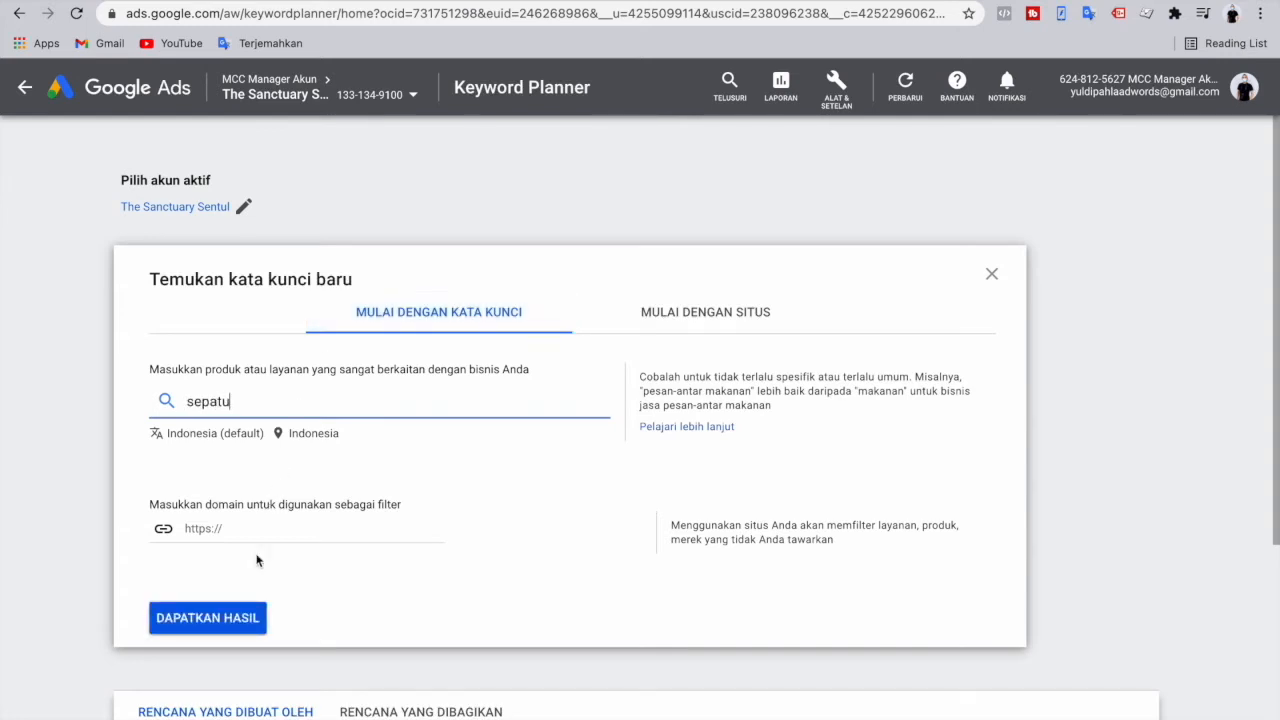
pyautogui.click(240, 617)
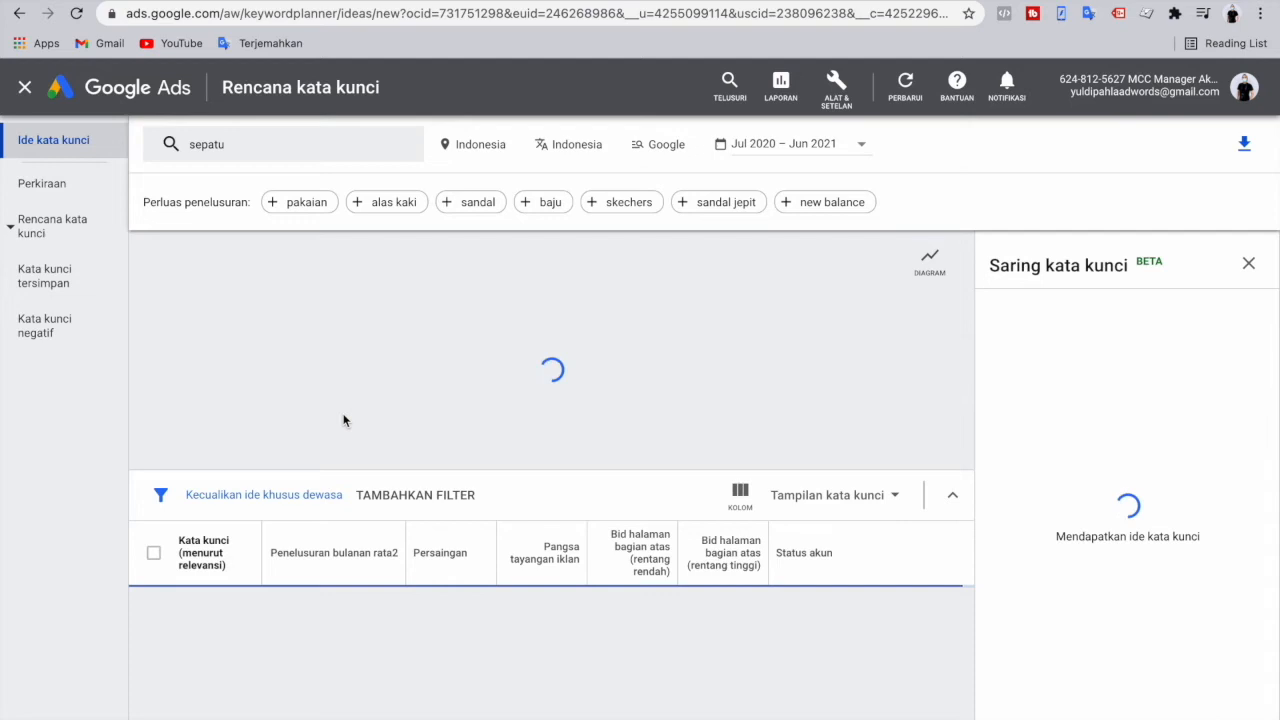
# - Select the keyword idea "sepatu wanita" and highlight its average monthly searches figure
pyautogui.scroll(-3, 343, 420)
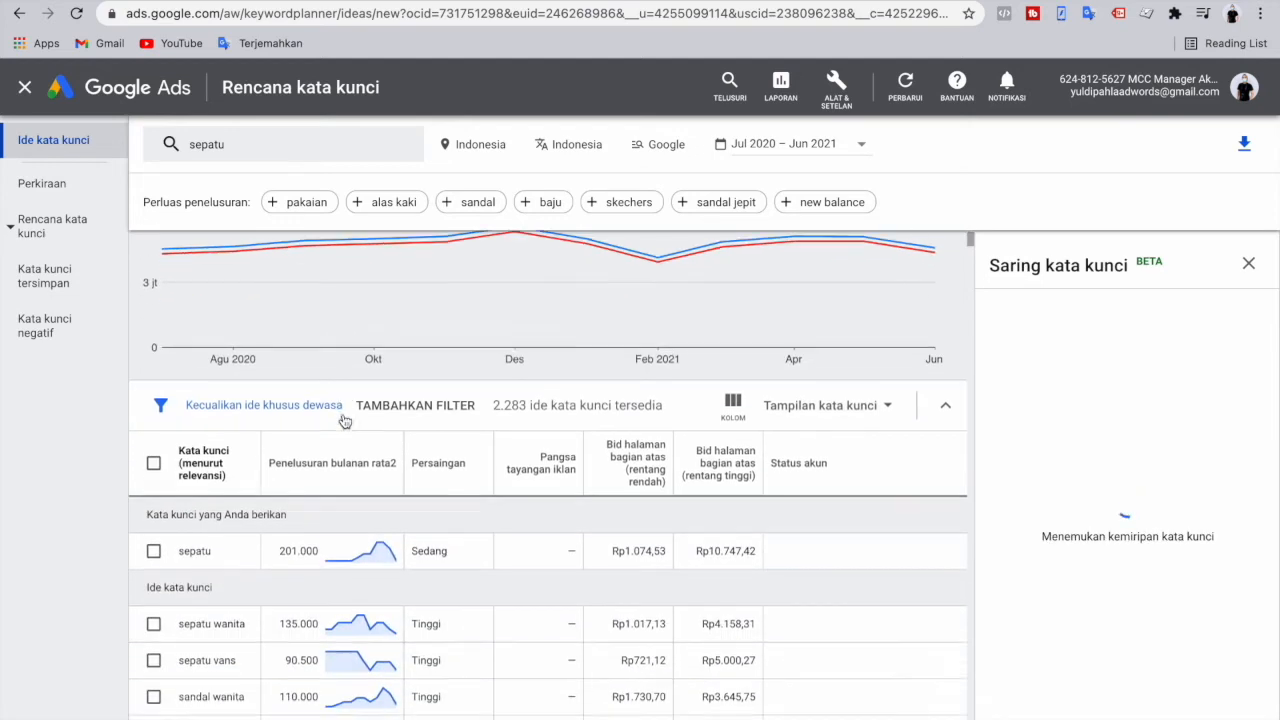
pyautogui.moveTo(343, 420)
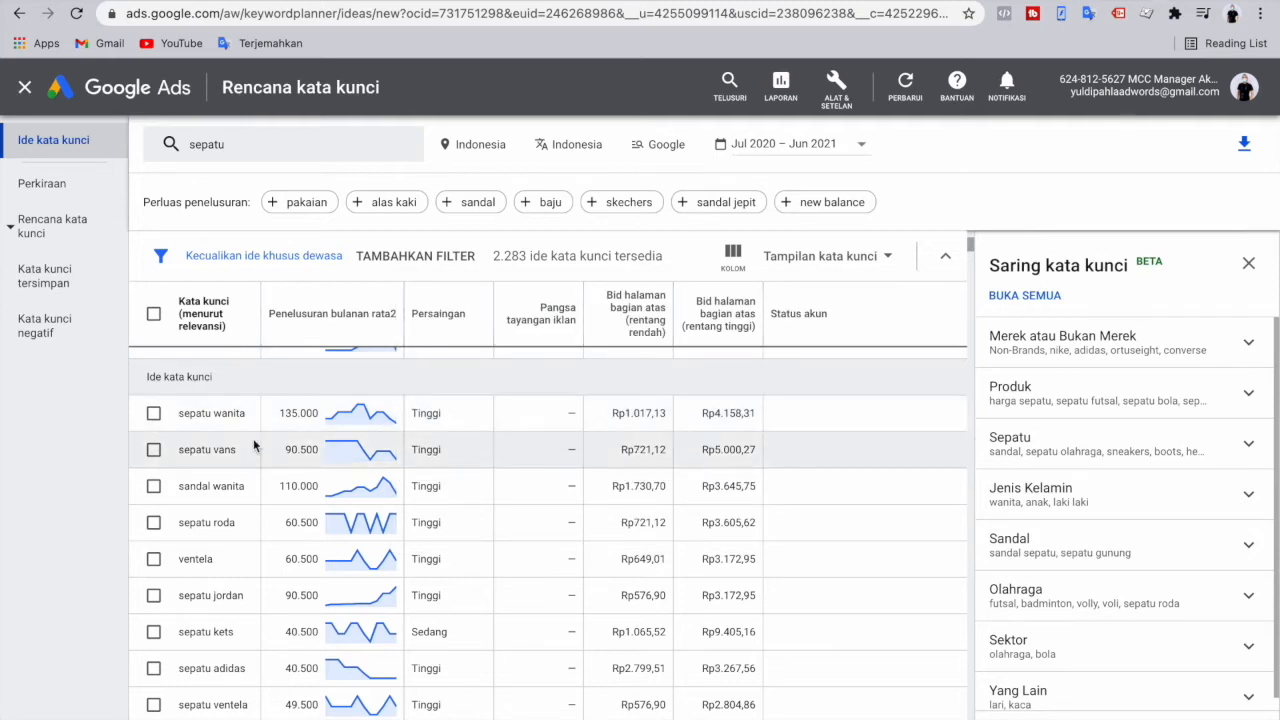
pyautogui.click(153, 413)
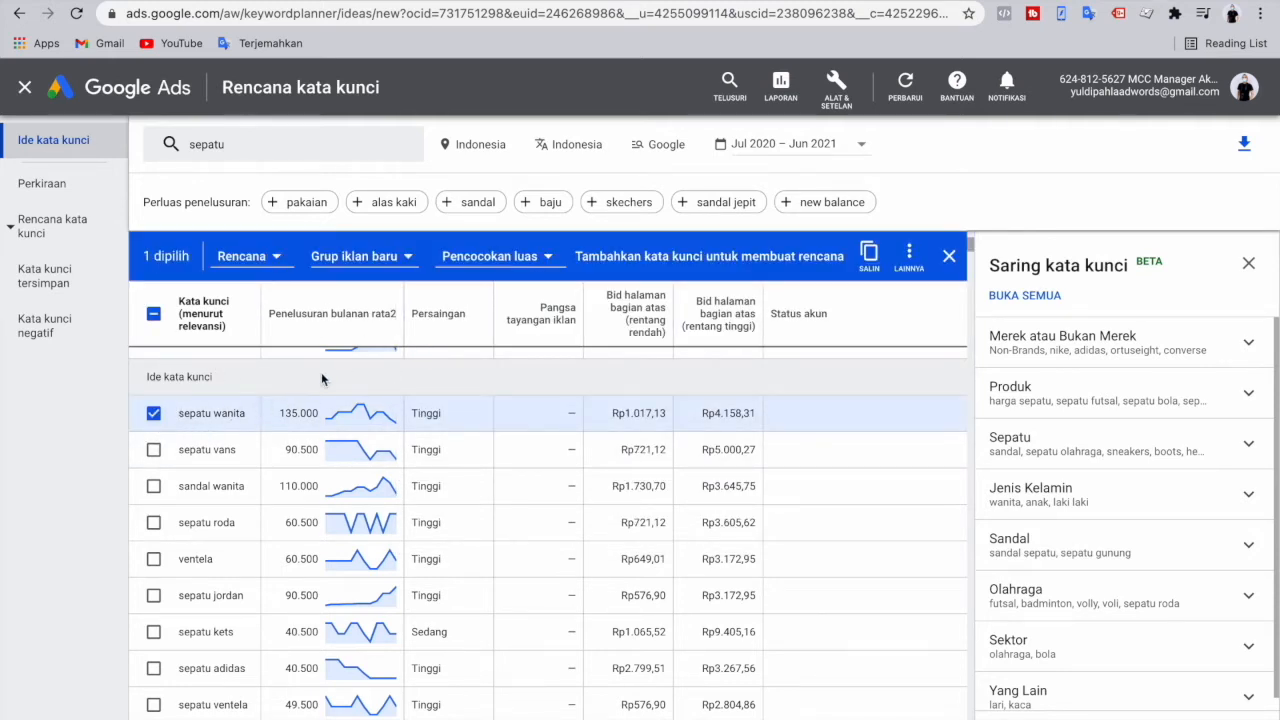
pyautogui.doubleClick(280, 413)
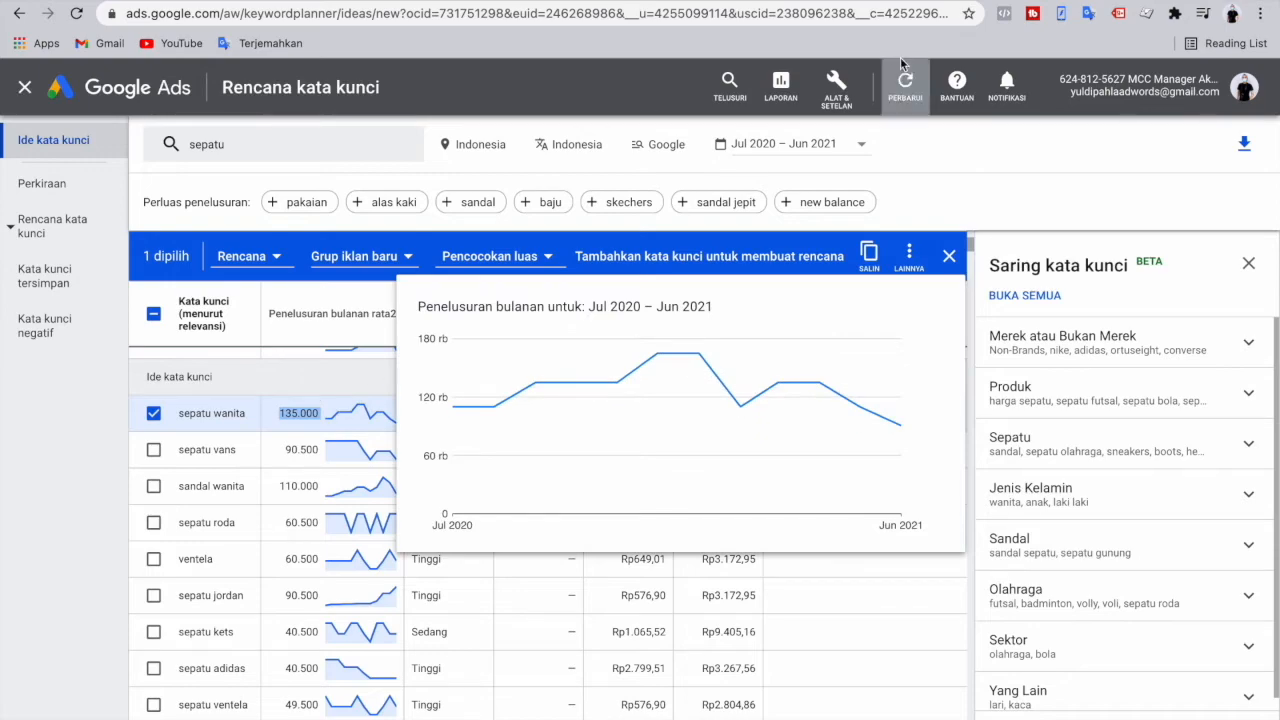
# - Search Google for "sepatu" in a new browser tab and look through the ads and results
pyautogui.hotkey('ctrl', 't')
pyautogui.write('s')
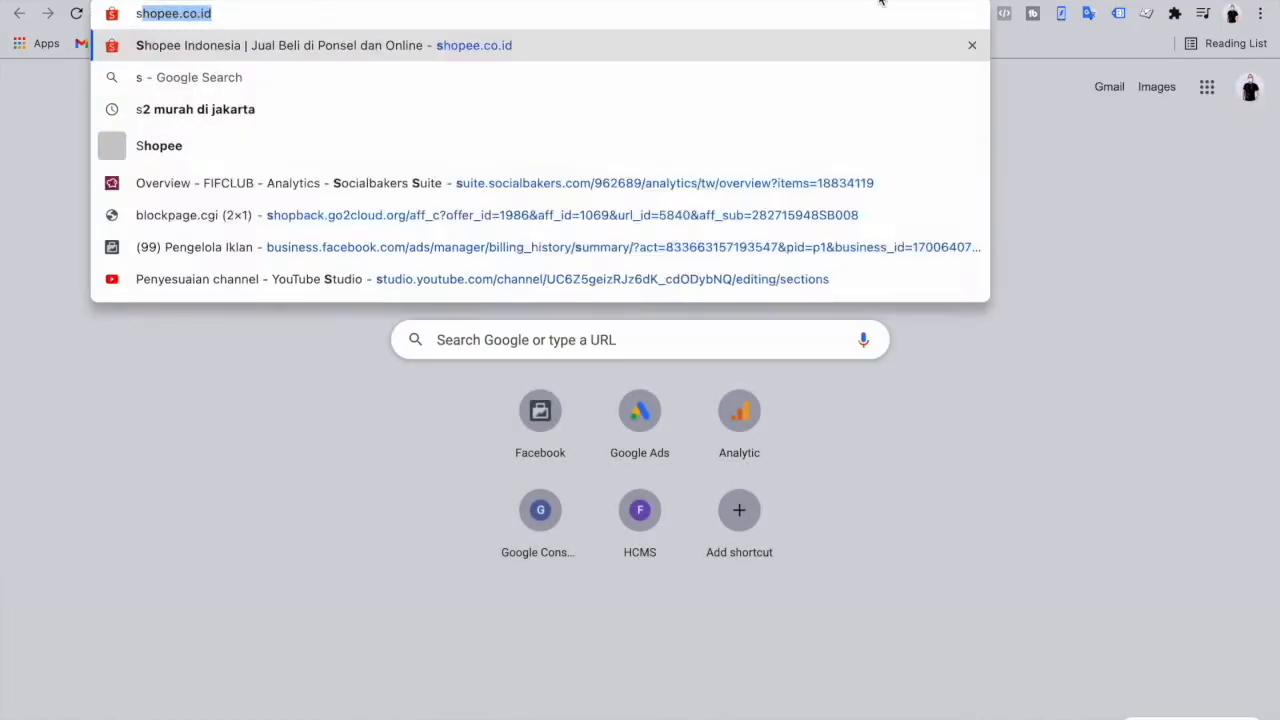
pyautogui.write('epatu')
pyautogui.press('Return')
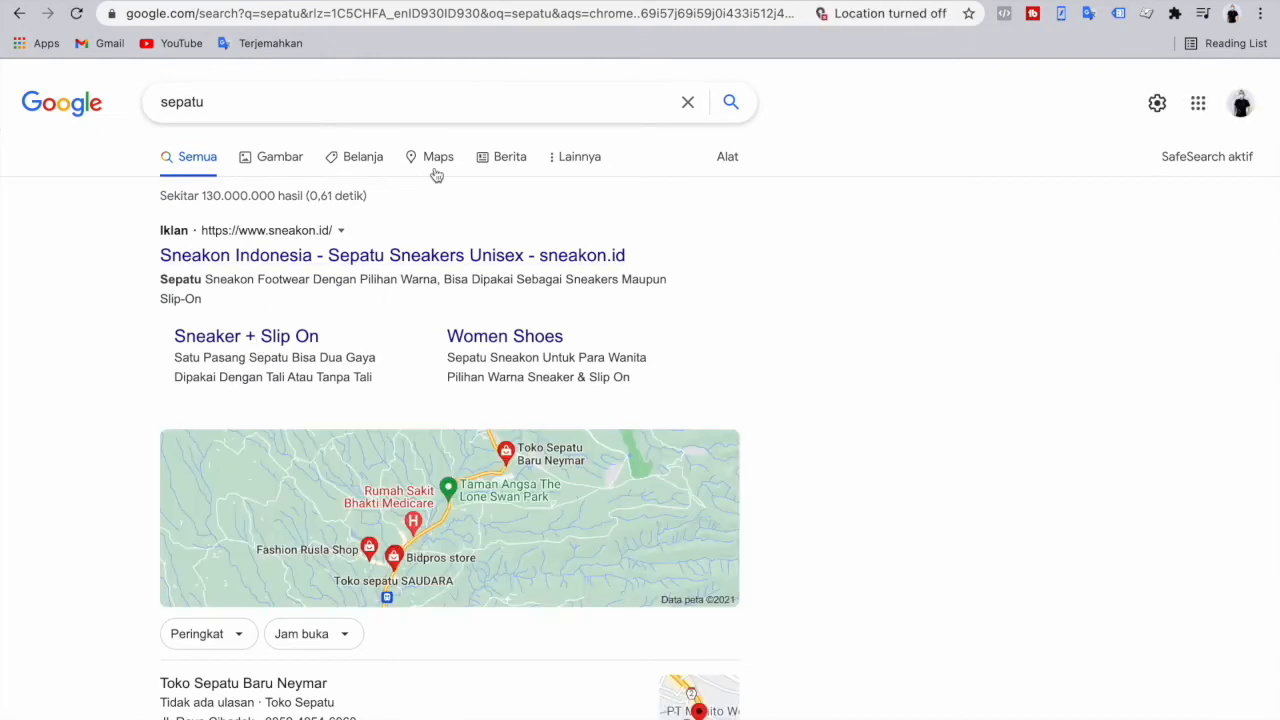
pyautogui.scroll(-5, 613, 331)
pyautogui.scroll(5, 613, 331)
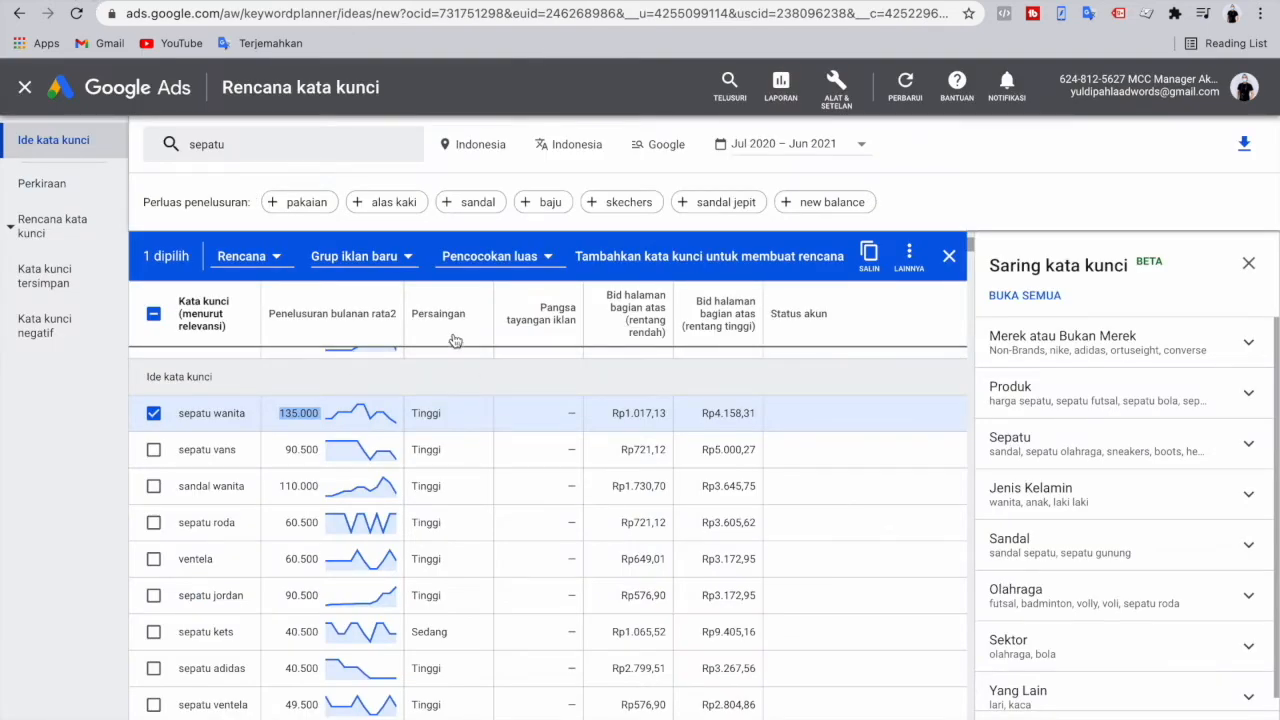
# - Back in the Google Ads keyword ideas, highlight the high-range top-of-page bid for "sepatu wanita"
pyautogui.moveTo(460, 323)
pyautogui.moveTo(700, 414); pyautogui.dragTo(757, 420)
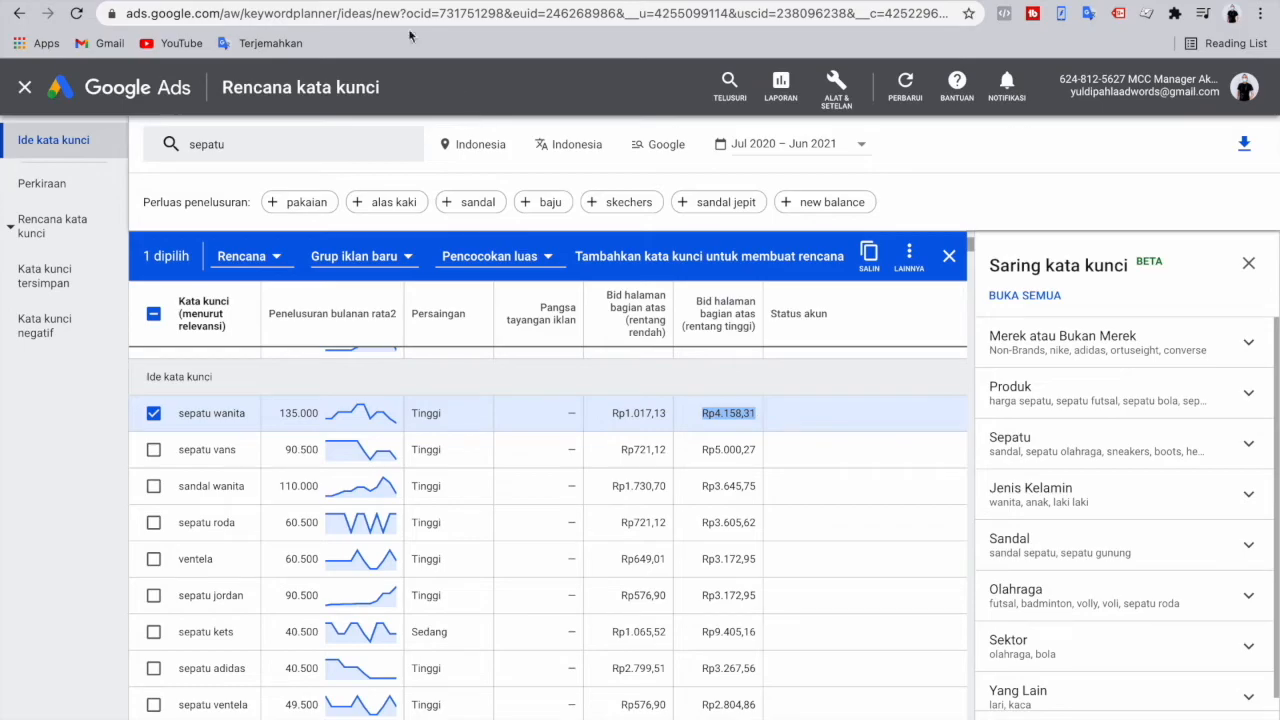
pyautogui.click(368, 1)
pyautogui.click(711, 420)
pyautogui.click(757, 409)
pyautogui.moveTo(702, 413); pyautogui.dragTo(752, 413)
# - Examine the search trend chart and the list of keyword ideas with their search volumes, competition and bids
pyautogui.scroll(-2, 266, 634)
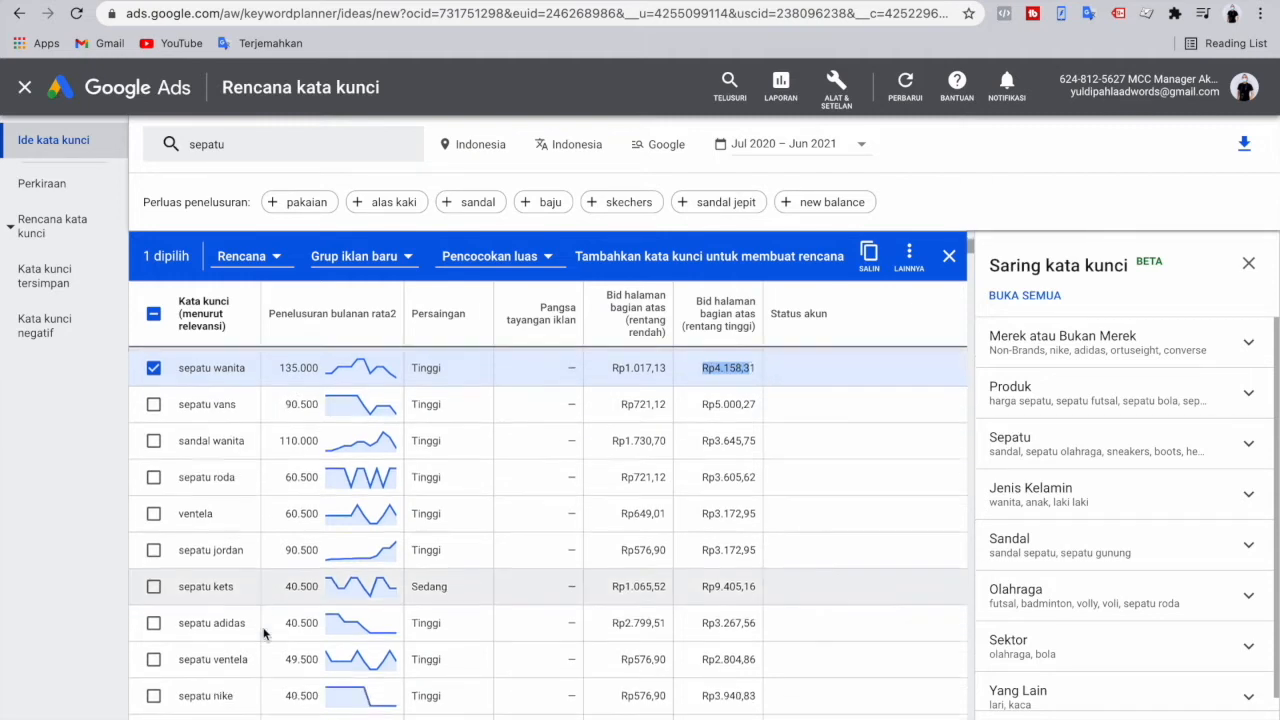
pyautogui.scroll(5, 265, 633)
pyautogui.scroll(1, 265, 633)
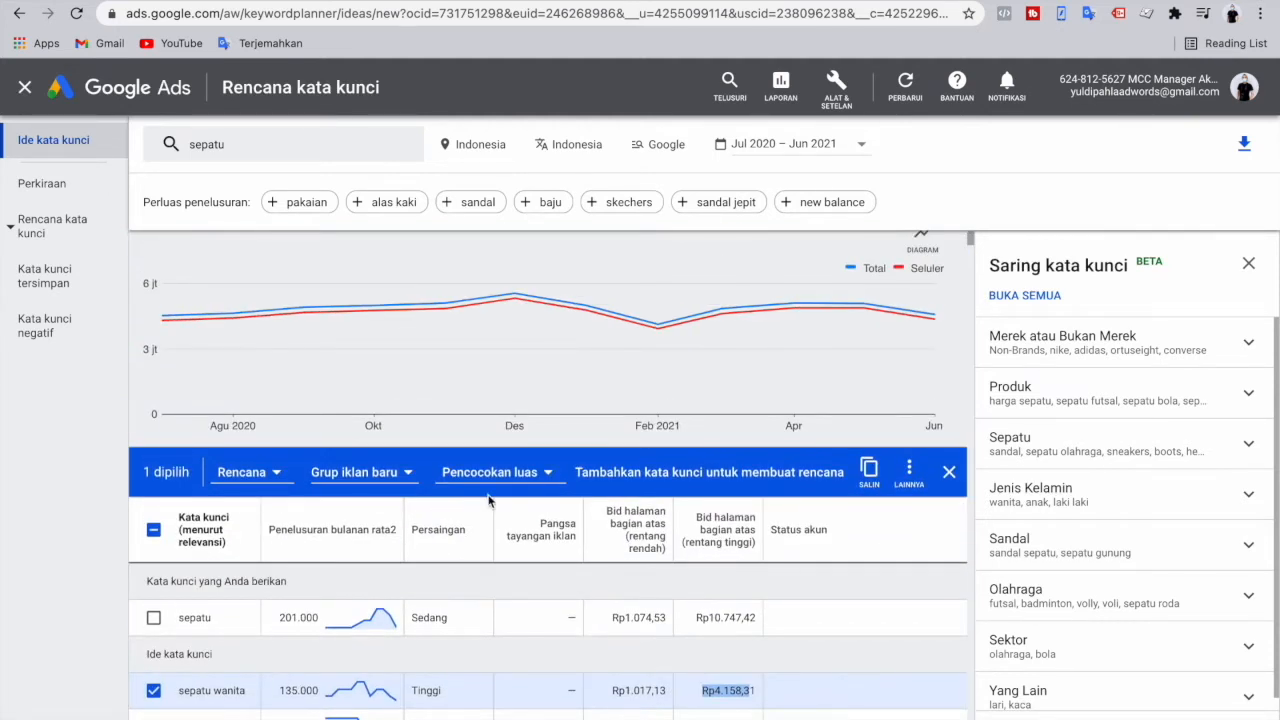
pyautogui.scroll(-3, 489, 500)
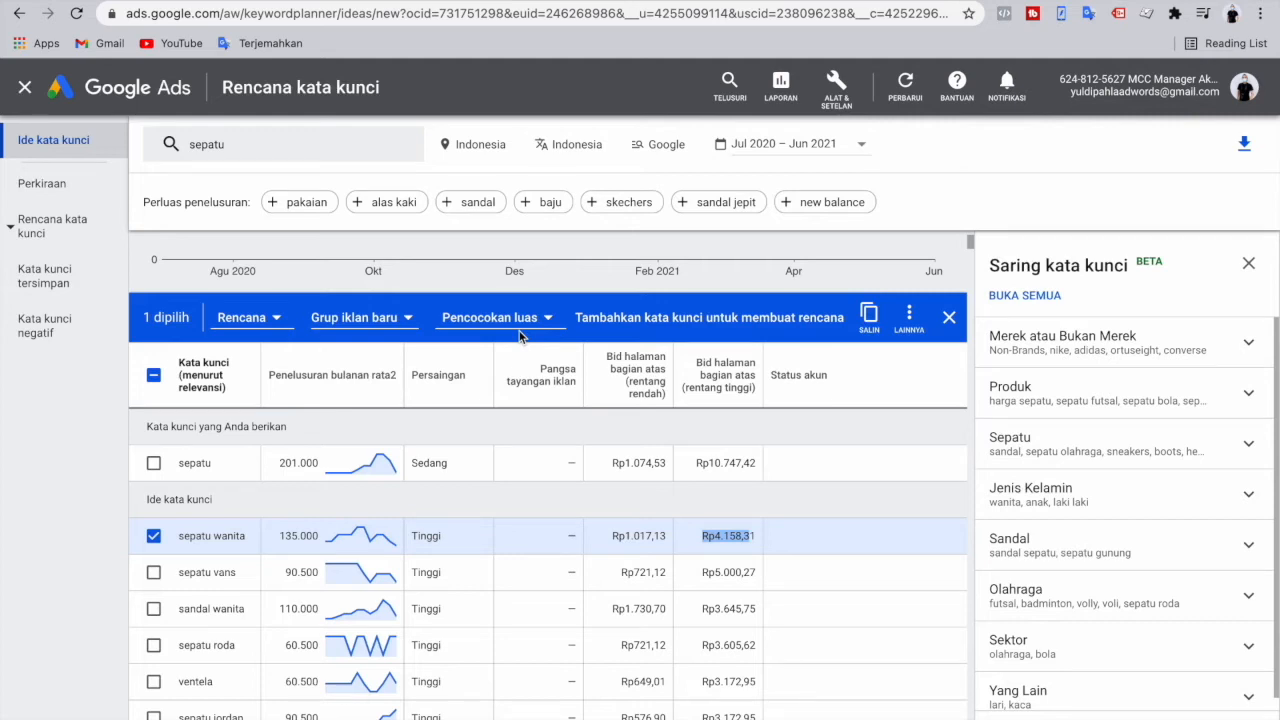
pyautogui.scroll(-3, 532, 554)
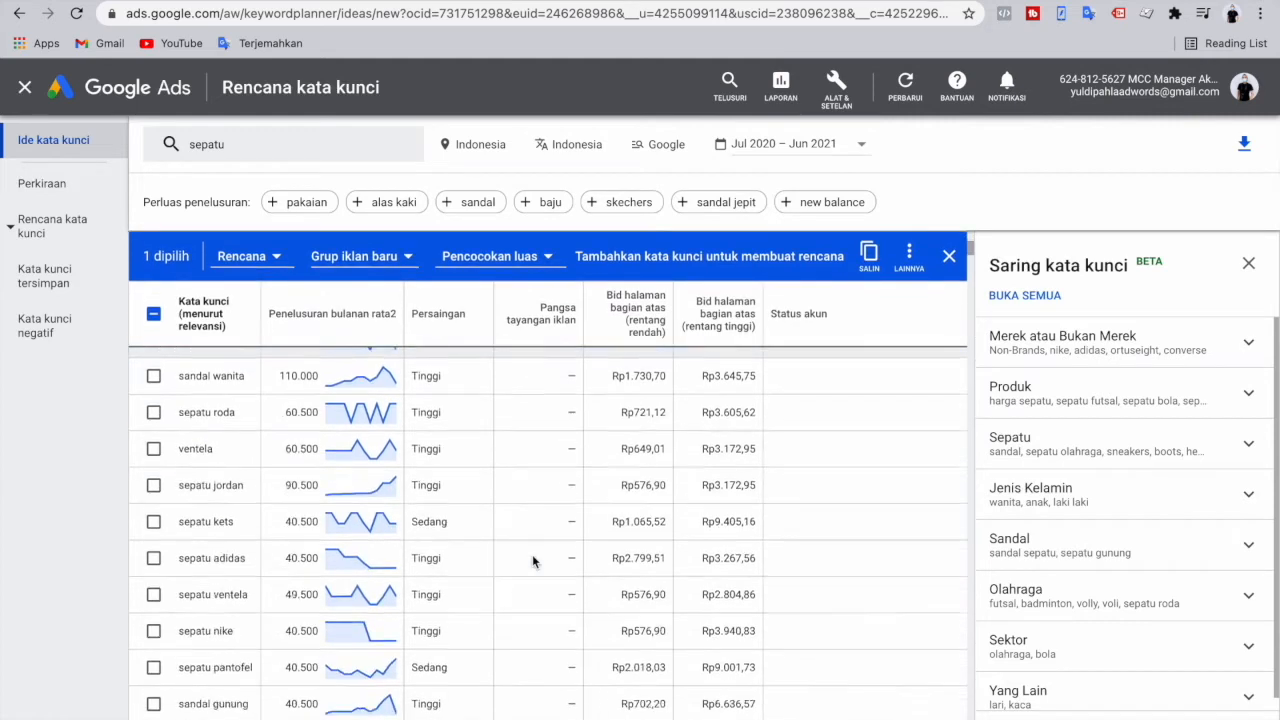
pyautogui.scroll(-10, 210, 490)
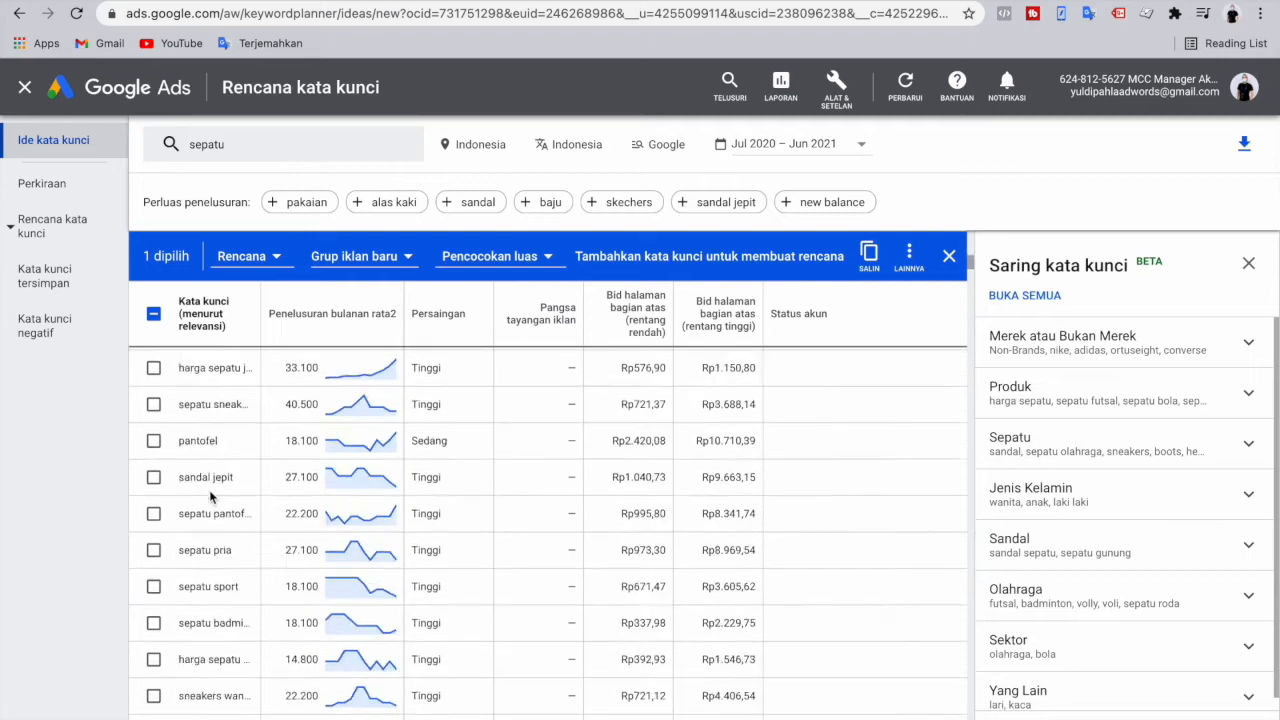
pyautogui.scroll(15, 210, 495)
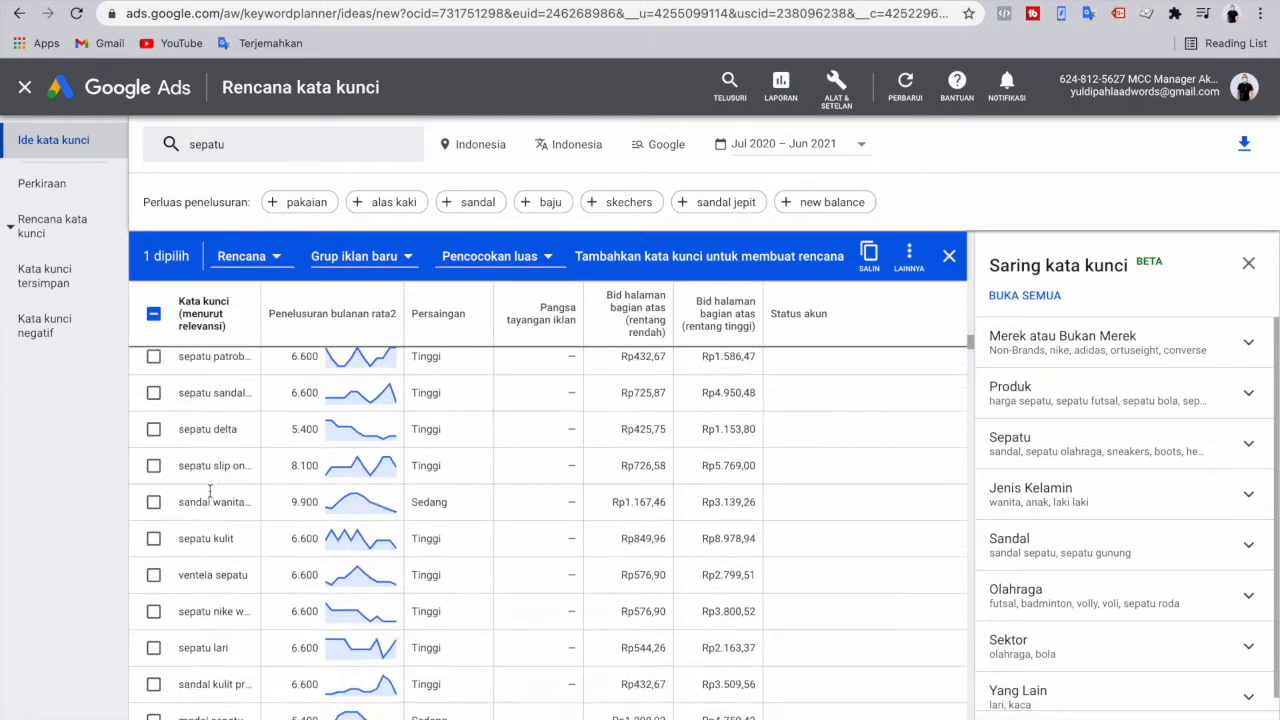
pyautogui.scroll(-5, 330, 558)
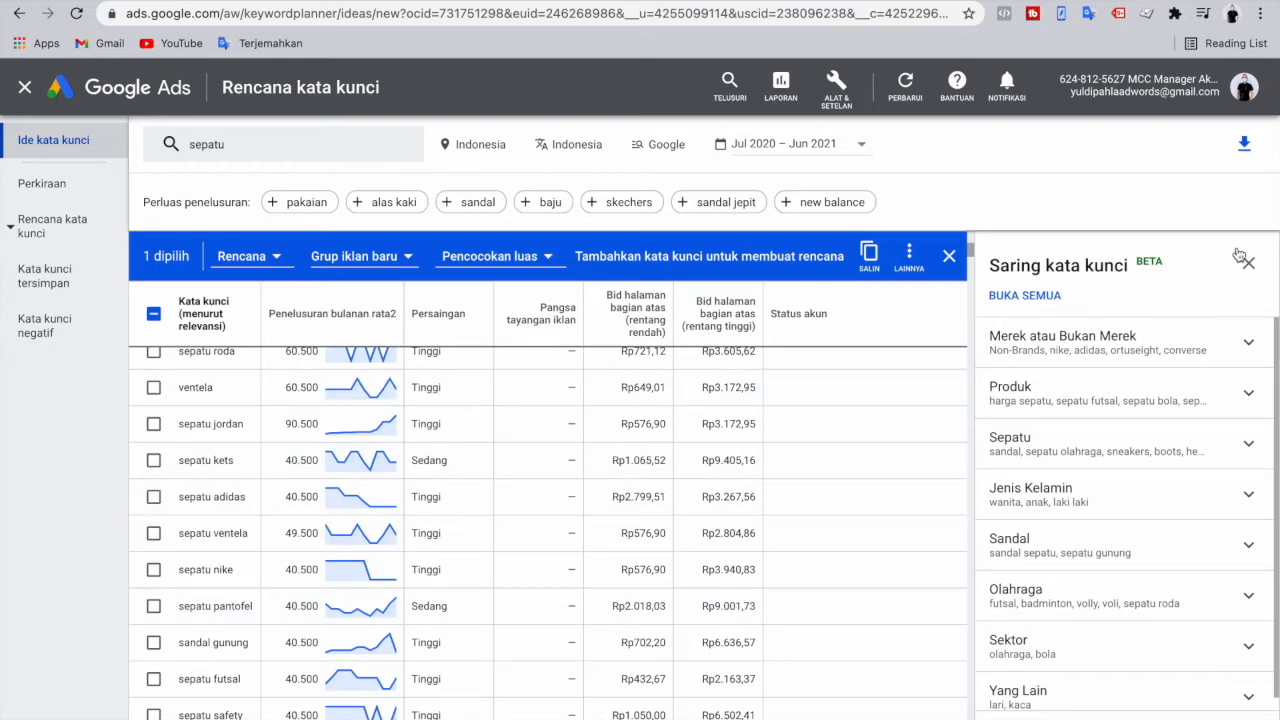
pyautogui.scroll(5, 474, 414)
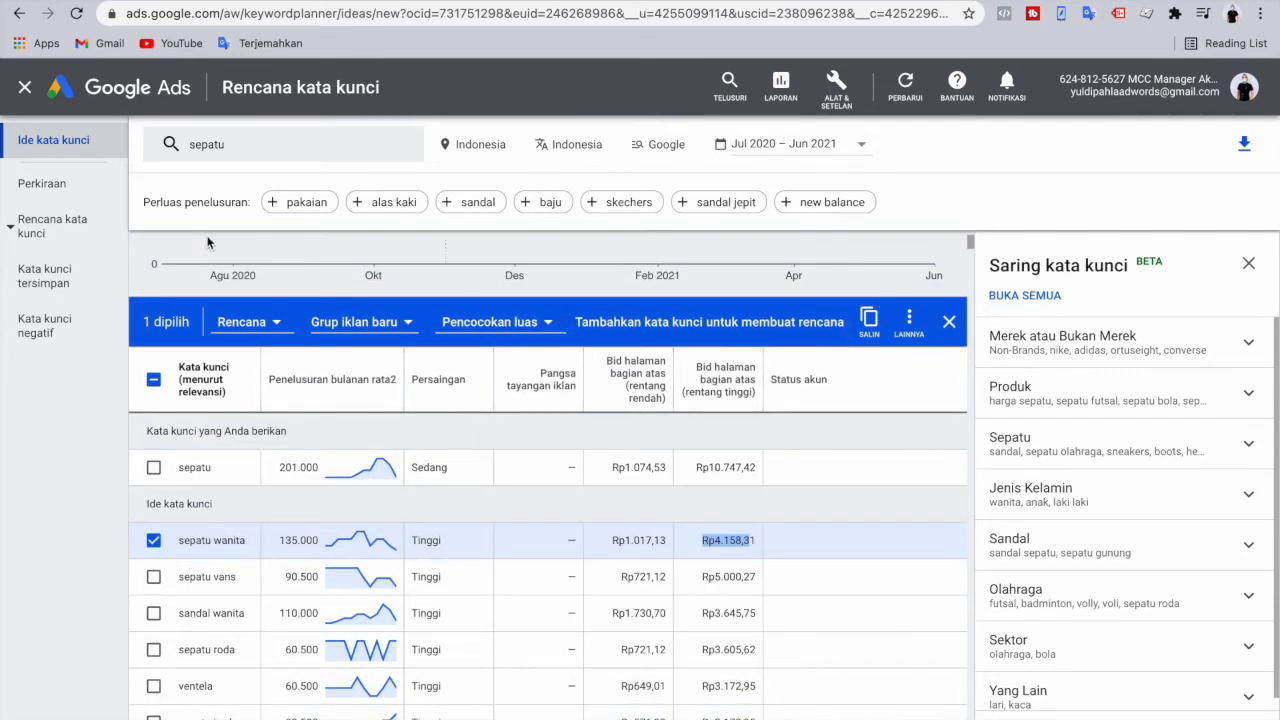
# - Exit the keyword plan to the campaigns overview and start creating a new campaign
pyautogui.click(27, 90)
pyautogui.click(24, 87)
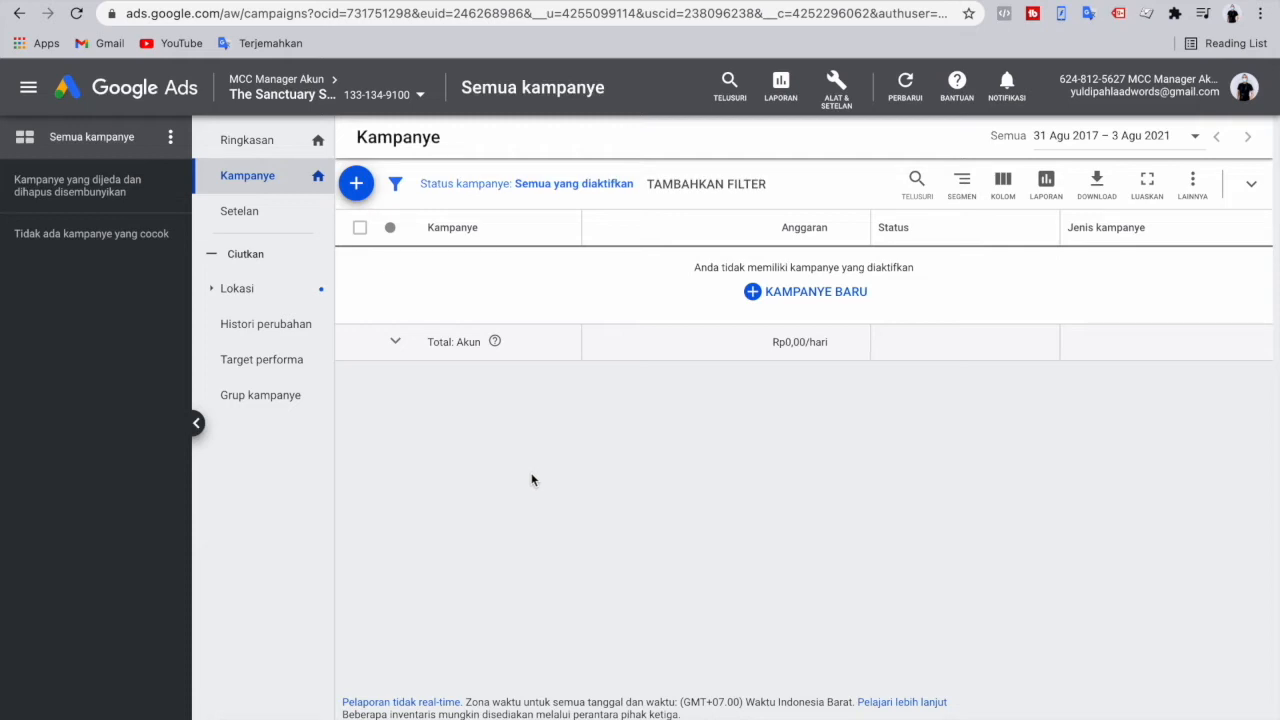
pyautogui.click(368, 187)
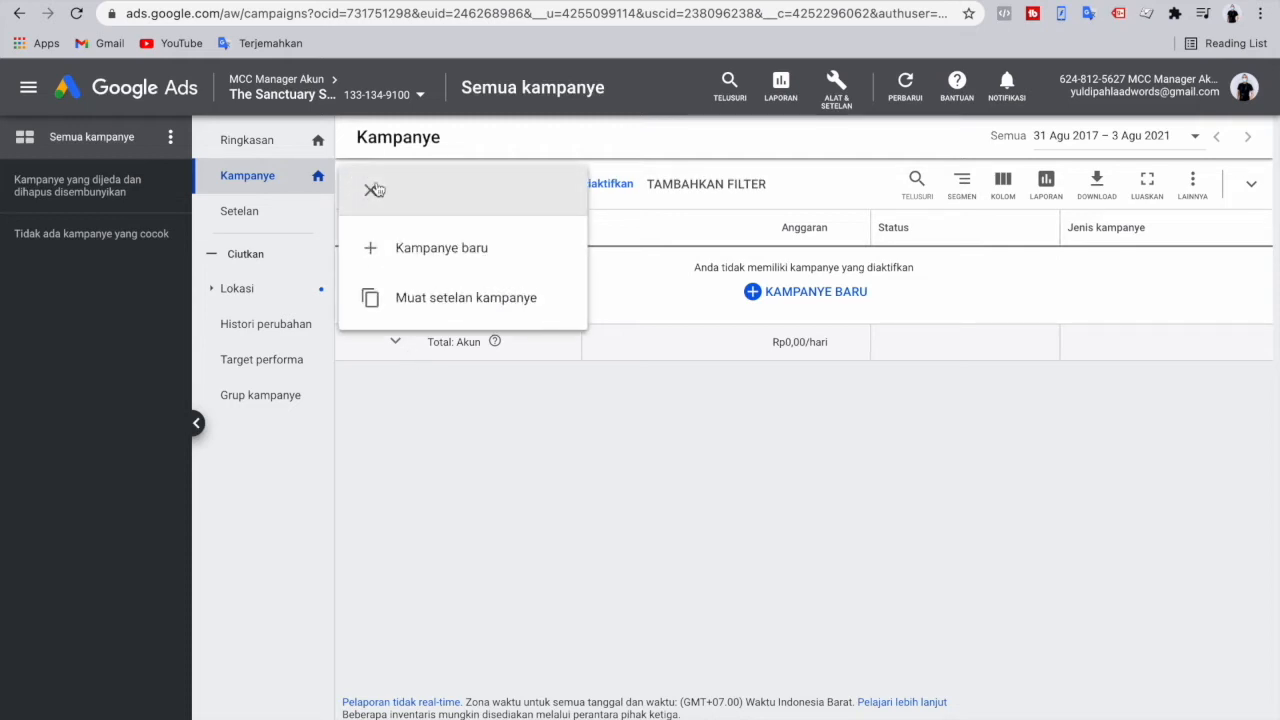
pyautogui.click(423, 256)
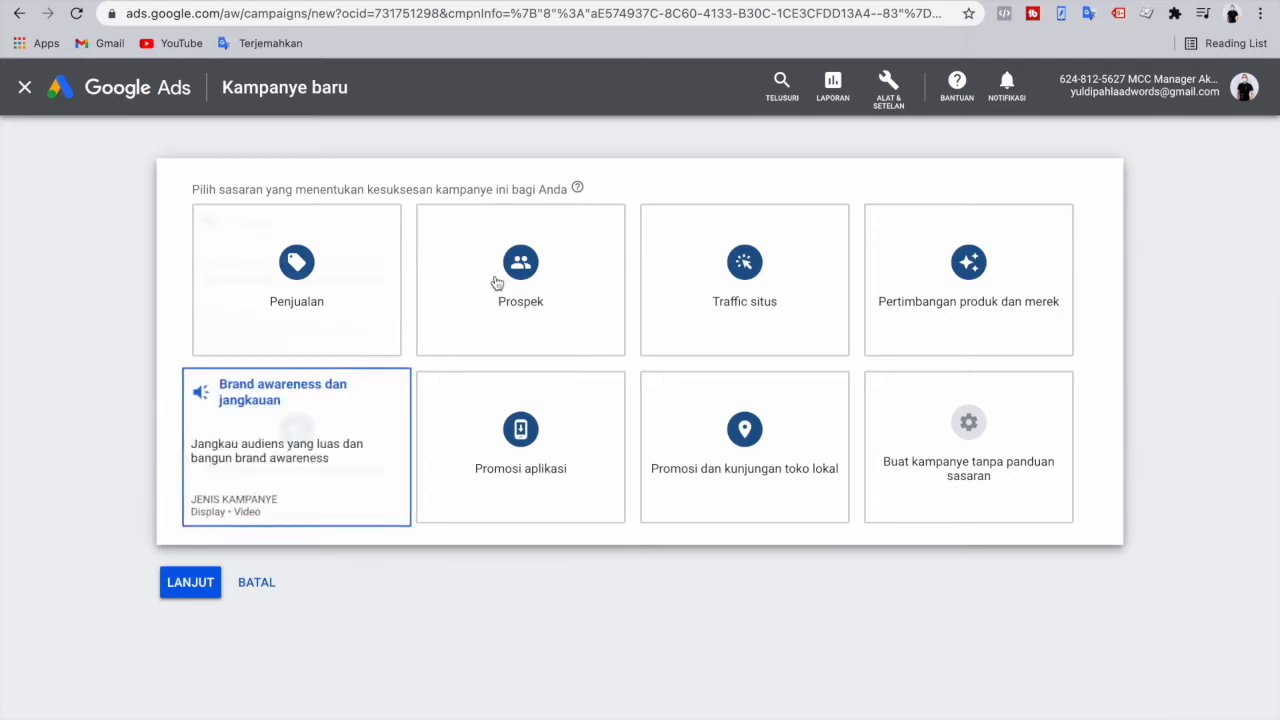
# - Compare the campaign goals, choose Brand awareness dan jangkauan, and check a YouTube video page to illustrate the Video campaign type
pyautogui.click(295, 268)
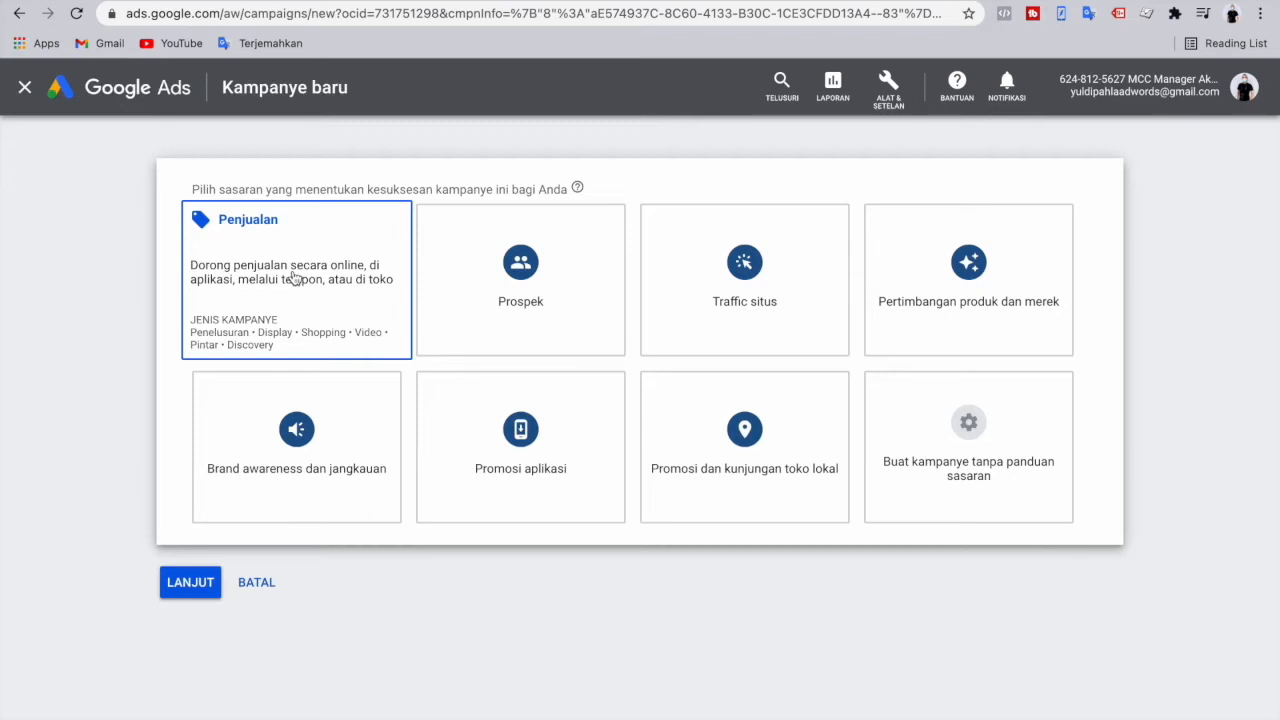
pyautogui.moveTo(470, 272)
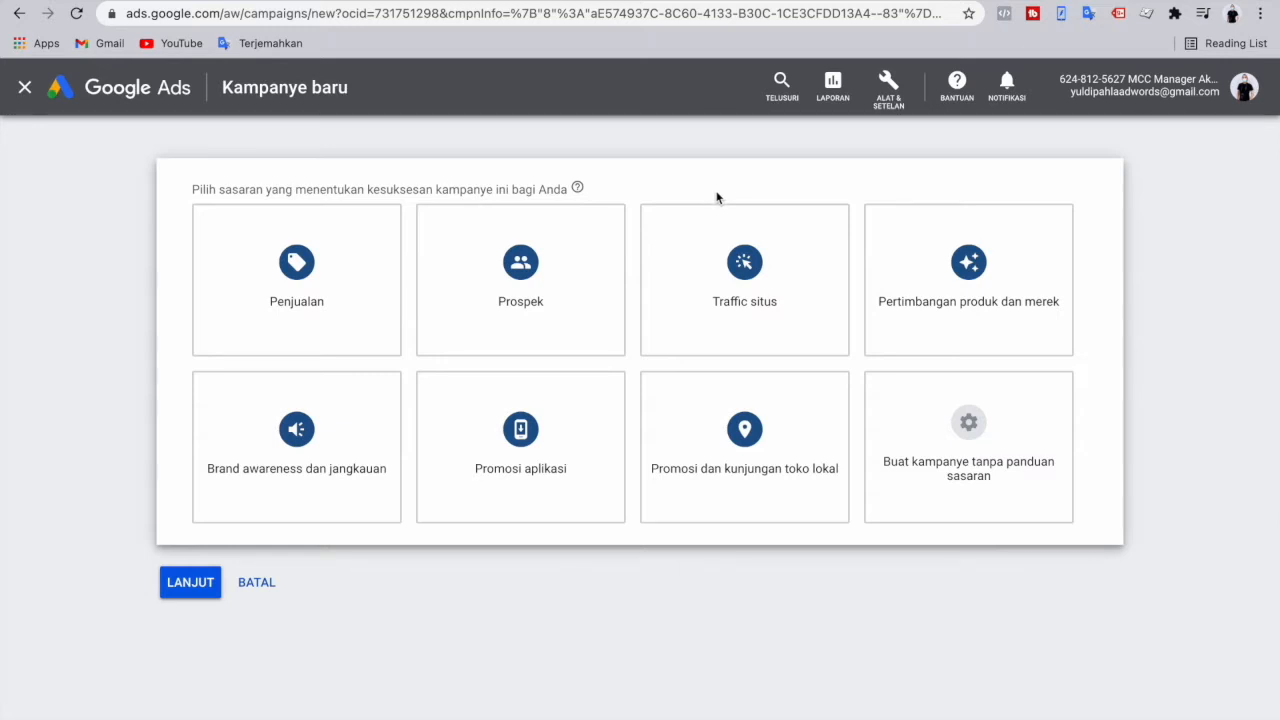
pyautogui.moveTo(728, 236)
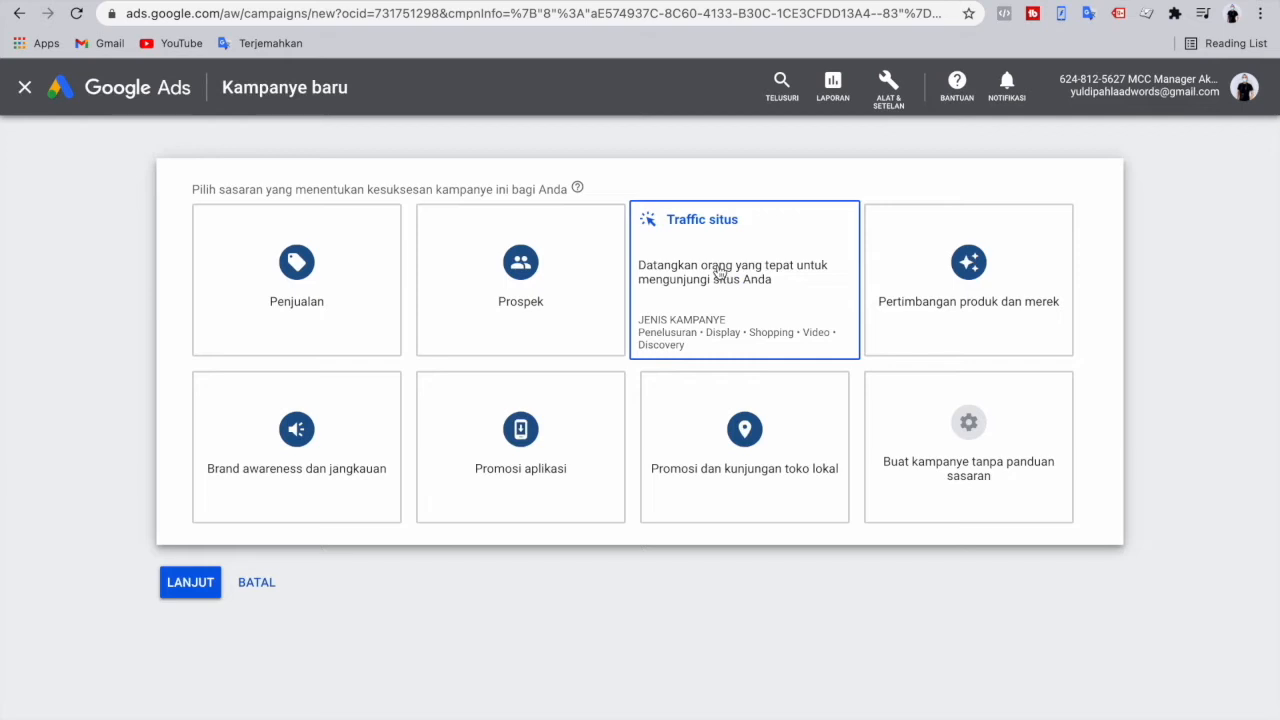
pyautogui.moveTo(330, 270)
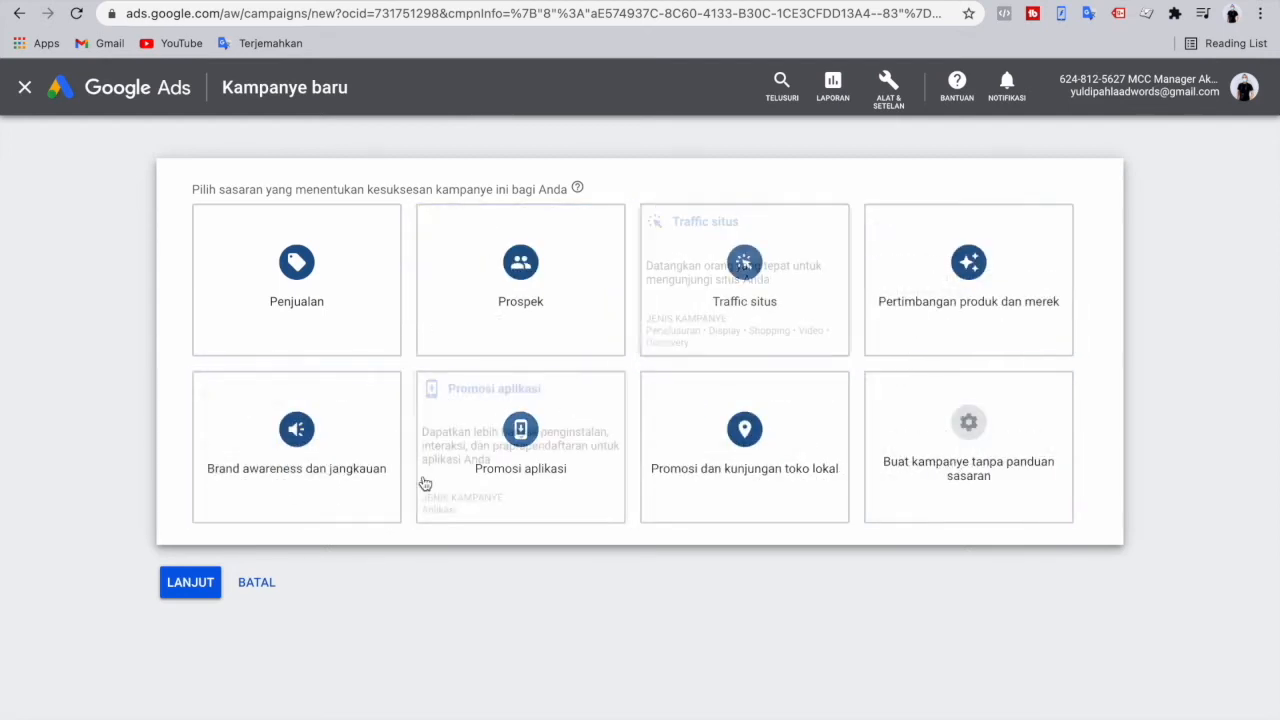
pyautogui.click(339, 444)
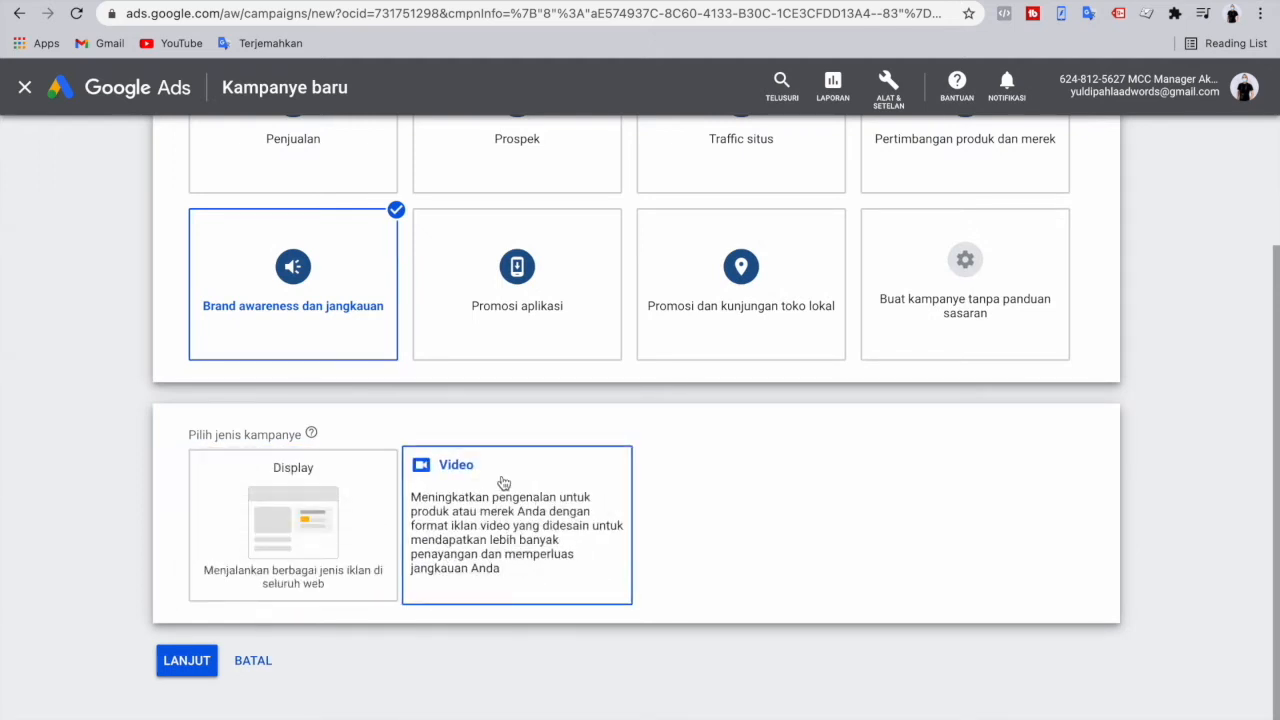
pyautogui.scroll(2, 690, 469)
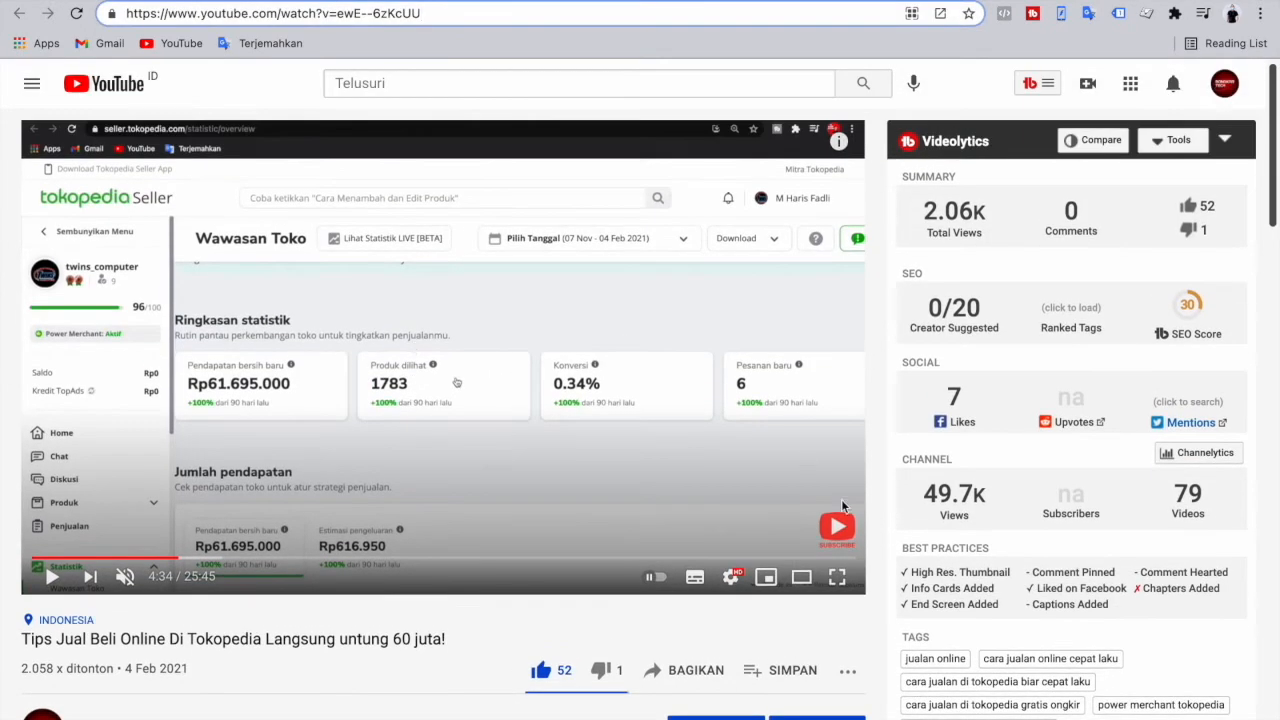
pyautogui.moveTo(757, 521)
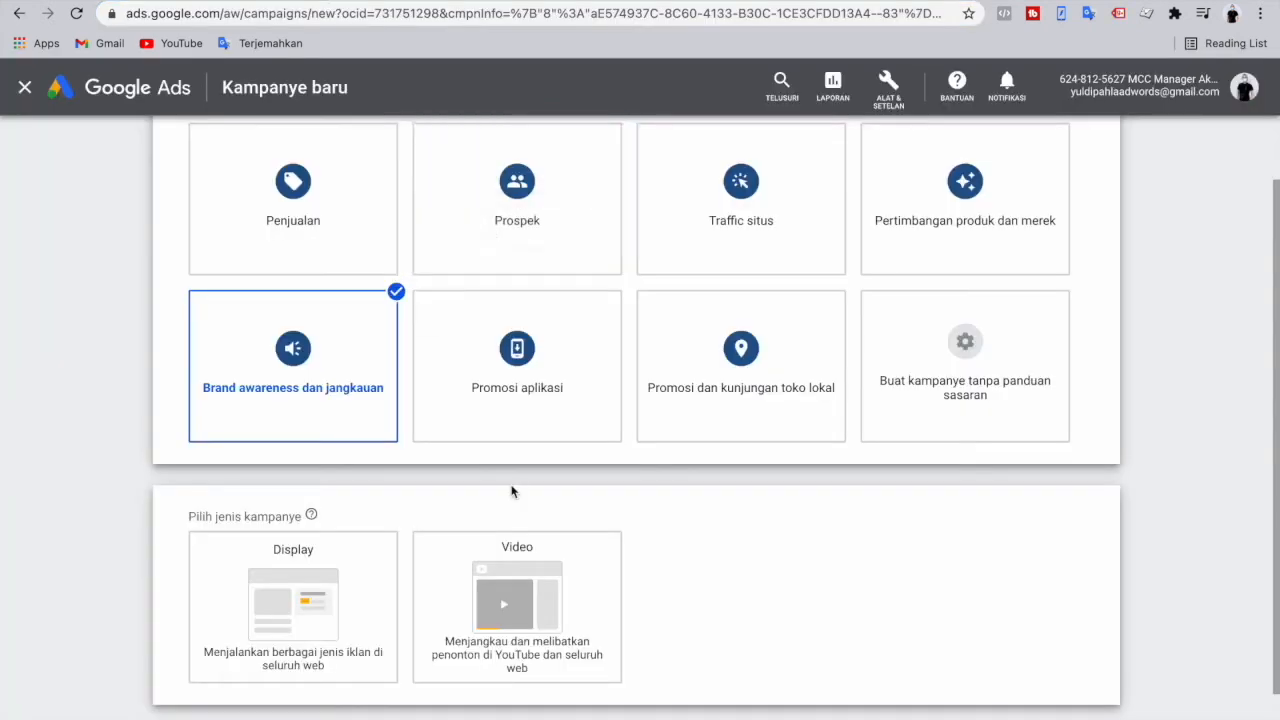
# - Choose Traffic situs as the campaign goal and, back from the "sepatu" Google results, select Penelusuran as the campaign type
pyautogui.click(700, 335)
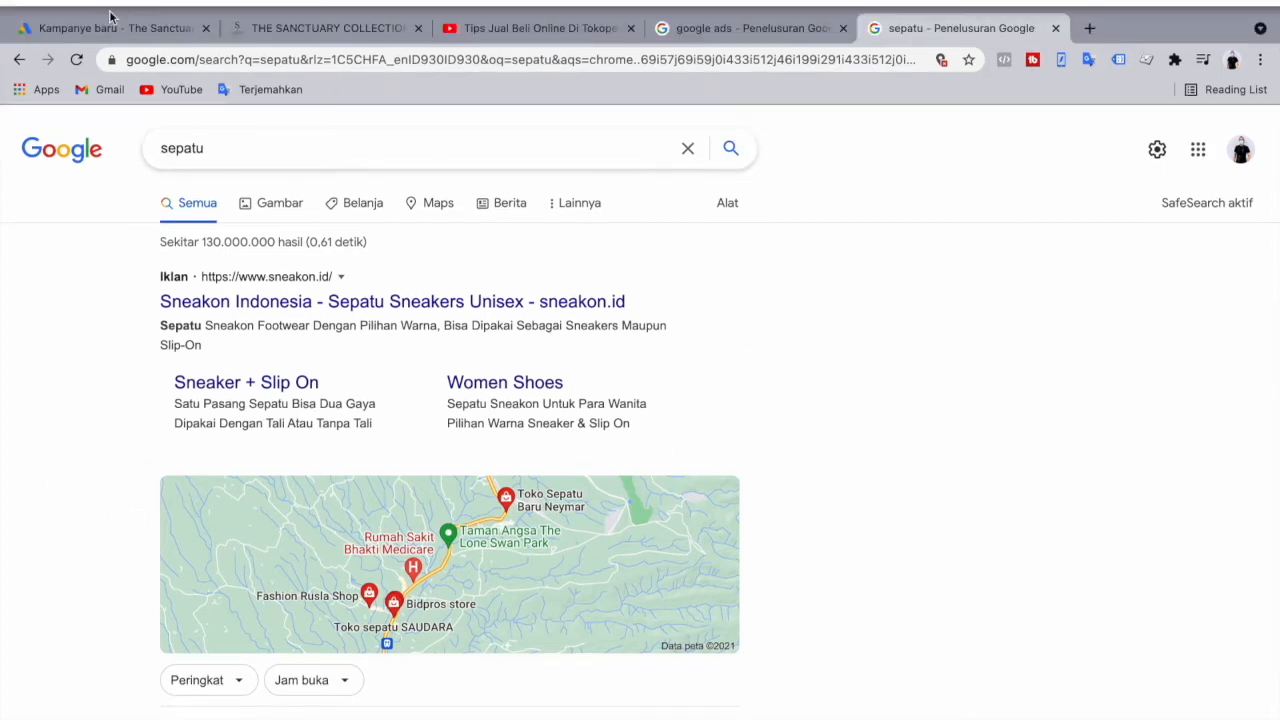
pyautogui.click(111, 17)
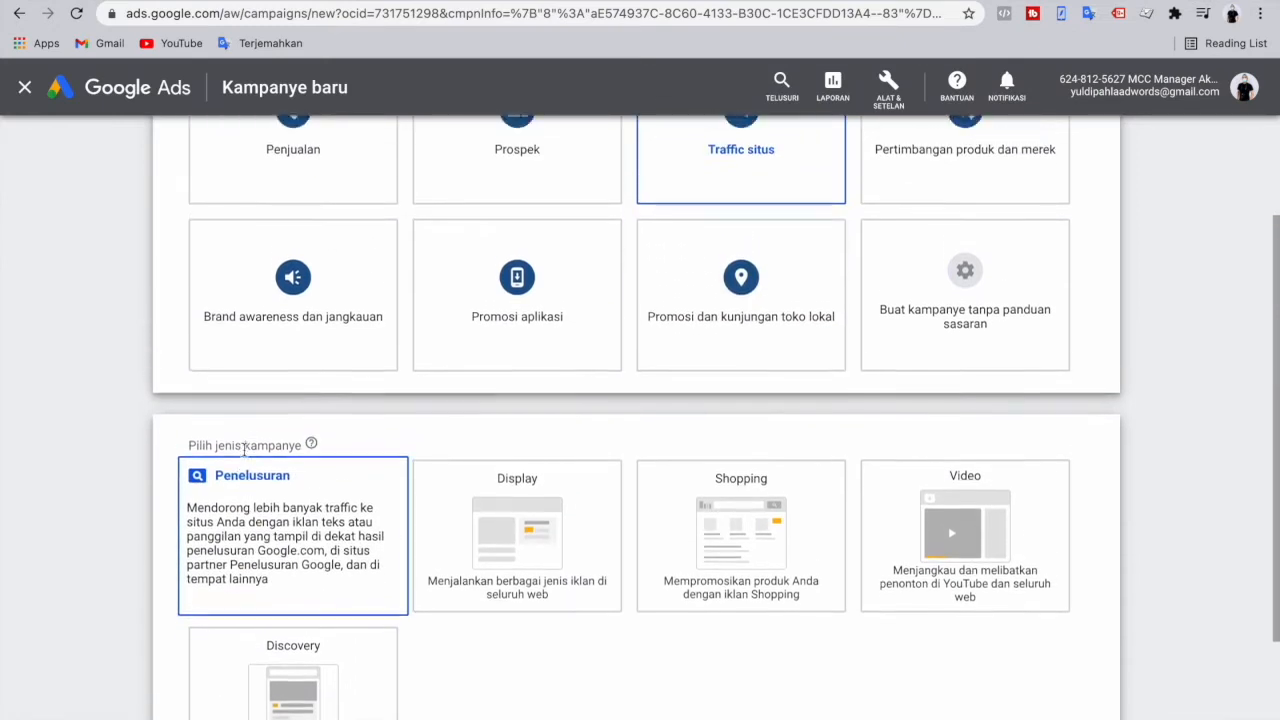
pyautogui.scroll(3, 244, 450)
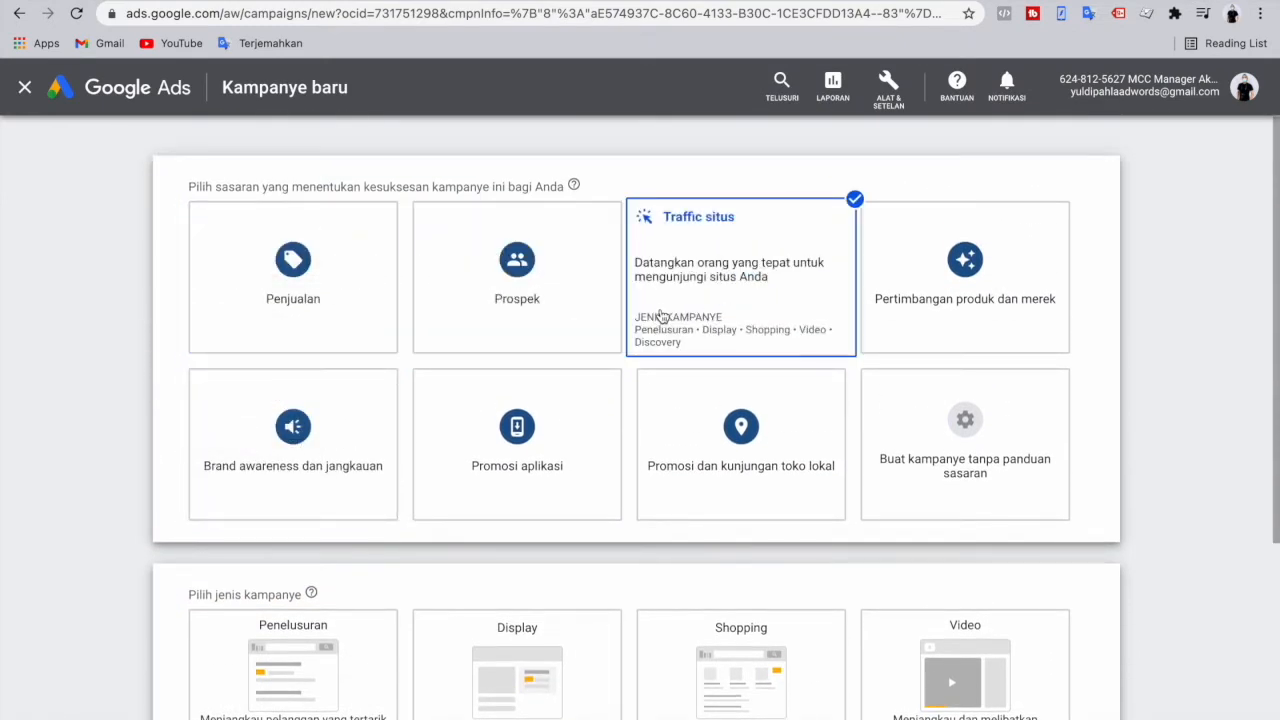
pyautogui.scroll(-3, 480, 500)
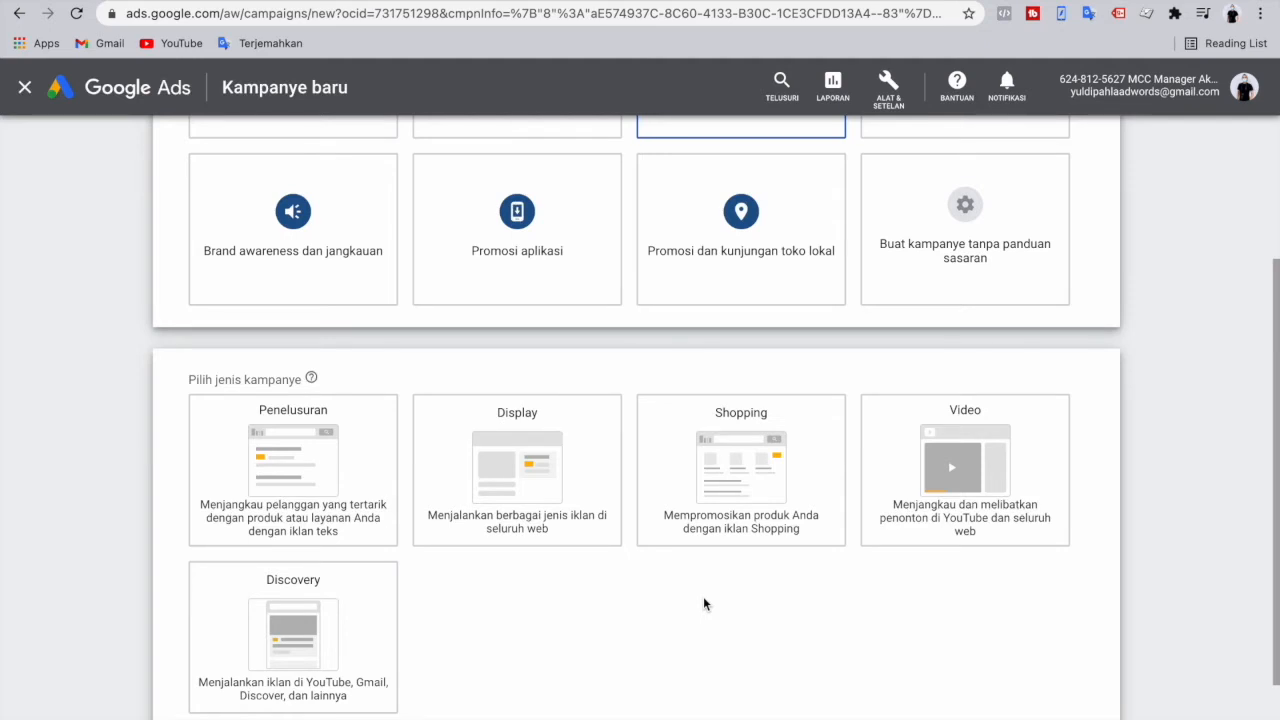
pyautogui.scroll(-2, 634, 606)
pyautogui.click(466, 357)
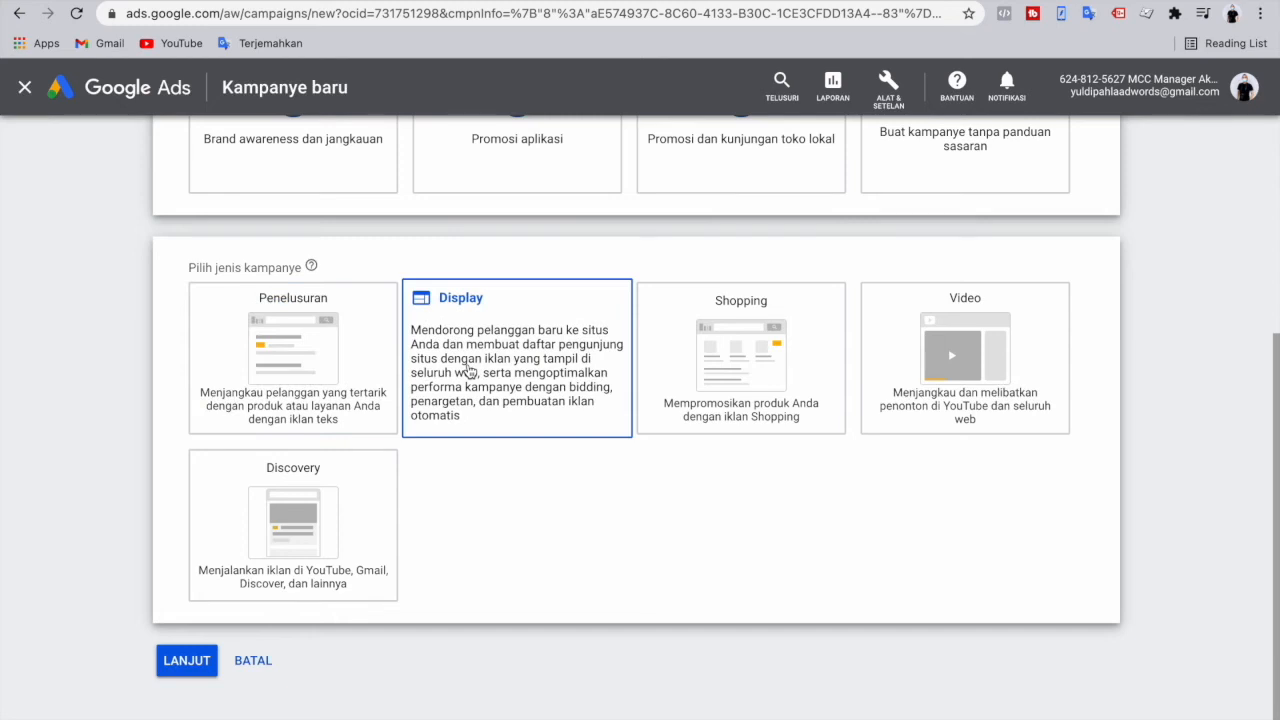
pyautogui.click(345, 374)
pyautogui.scroll(-3, 486, 540)
pyautogui.click(302, 394)
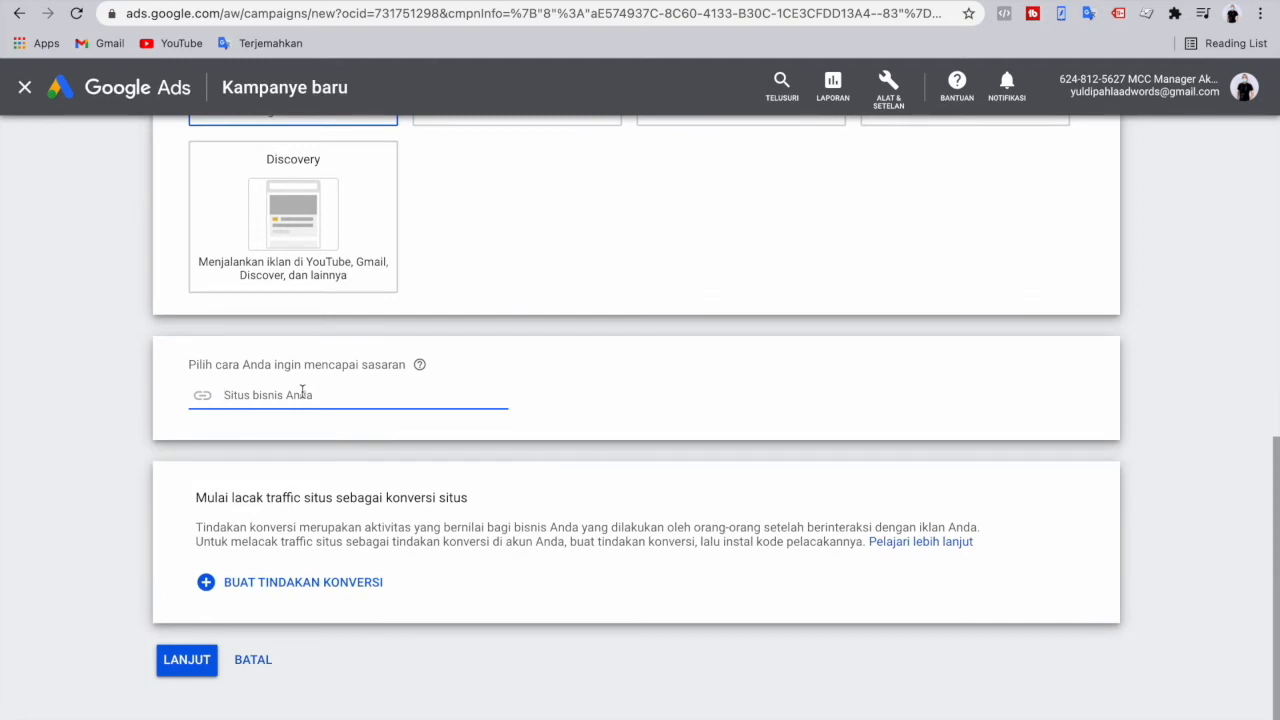
pyautogui.click(318, 1)
pyautogui.moveTo(285, 13); pyautogui.dragTo(100, 14)
pyautogui.hotkey('ctrl', 'c')
pyautogui.click(150, 1)
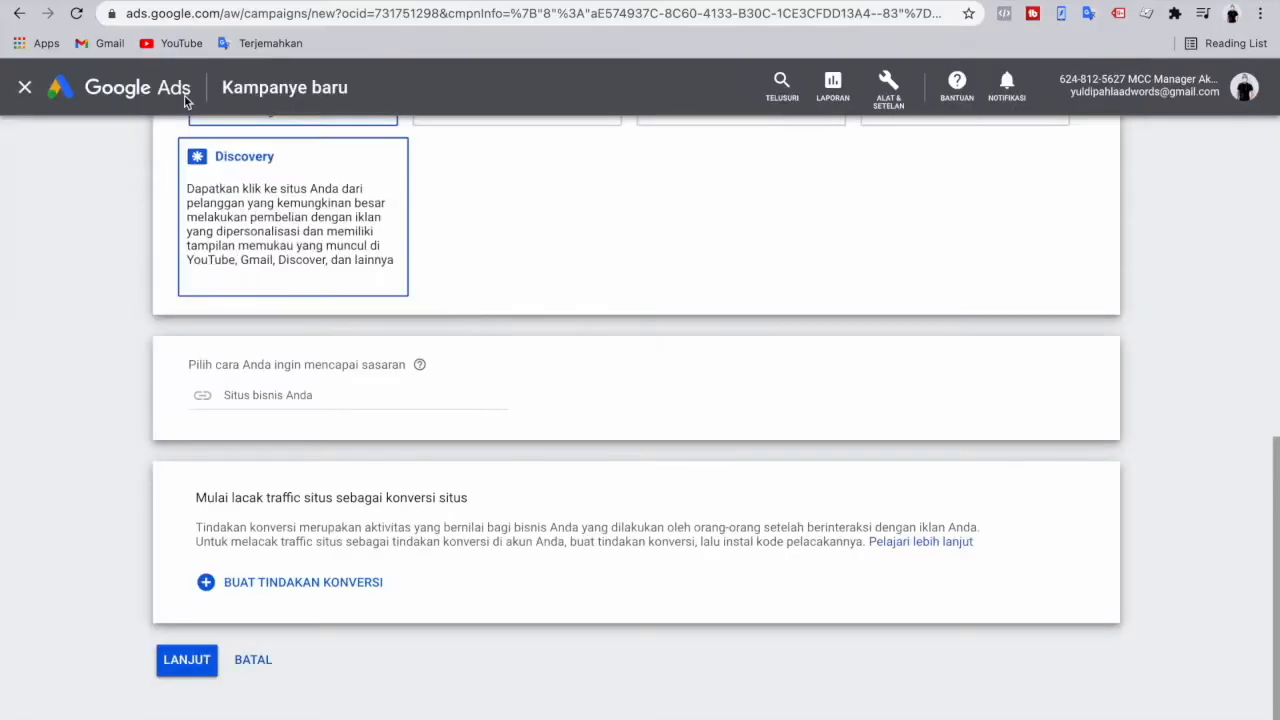
pyautogui.click(276, 402)
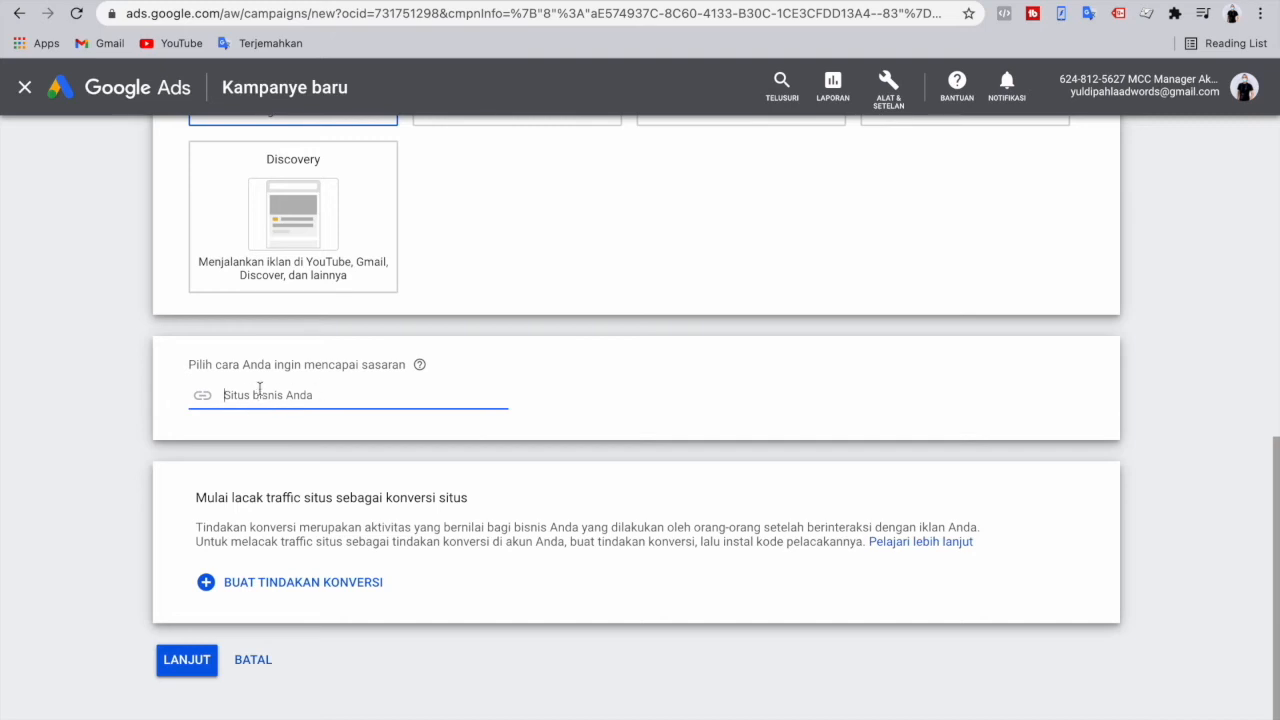
pyautogui.hotkey('ctrl', 'v')
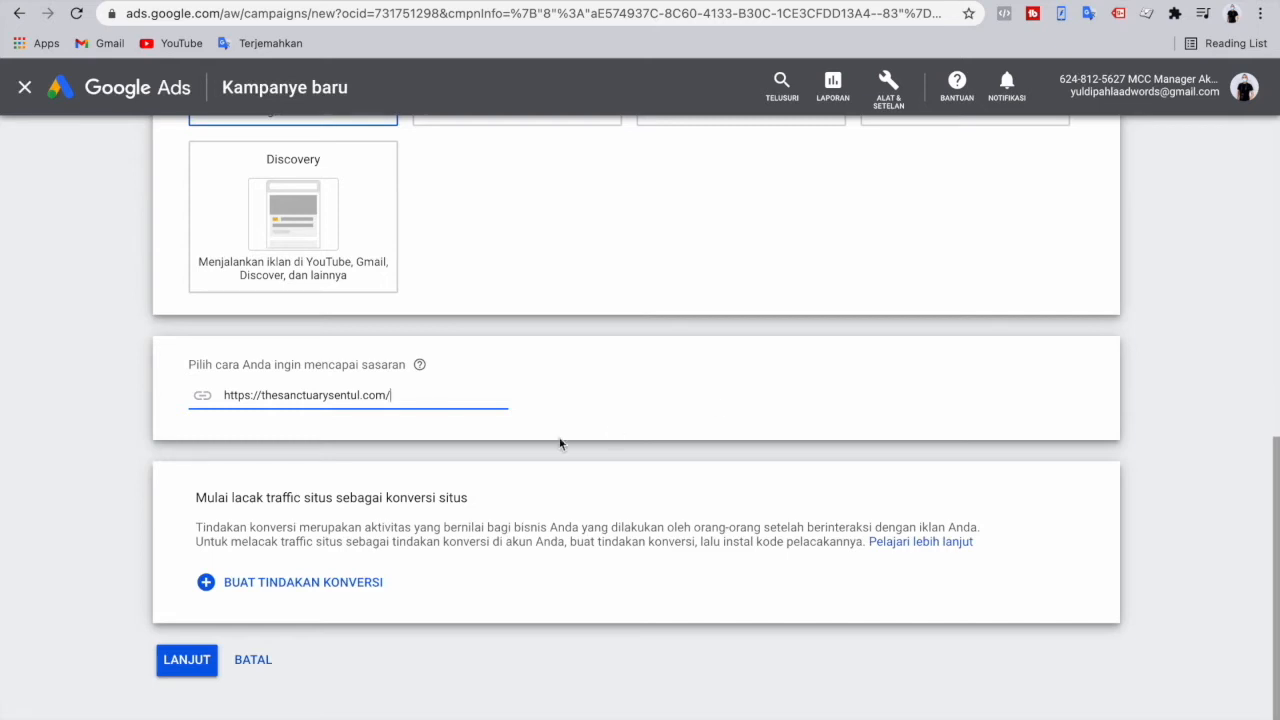
pyautogui.click(485, 394)
pyautogui.moveTo(410, 396); pyautogui.dragTo(201, 401)
pyautogui.click(517, 445)
pyautogui.click(170, 660)
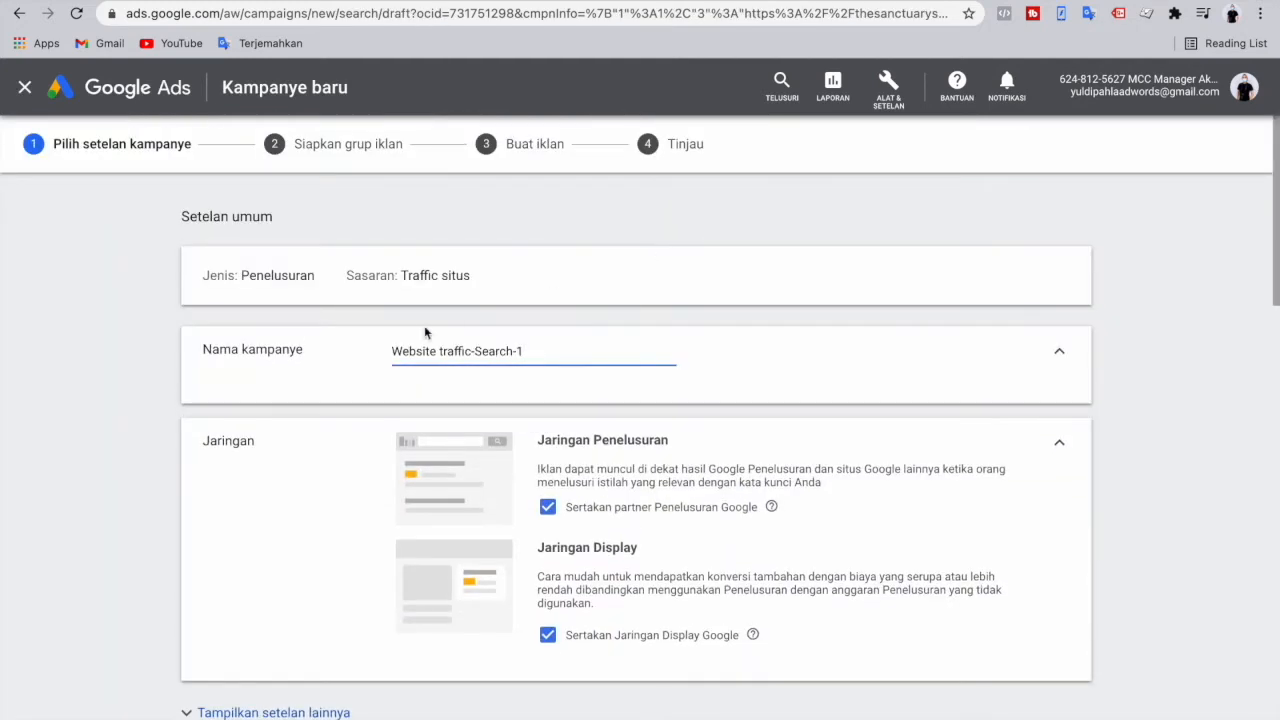
# - Replace the default campaign name with "25 agustus 2021"
pyautogui.moveTo(559, 349); pyautogui.dragTo(335, 353)
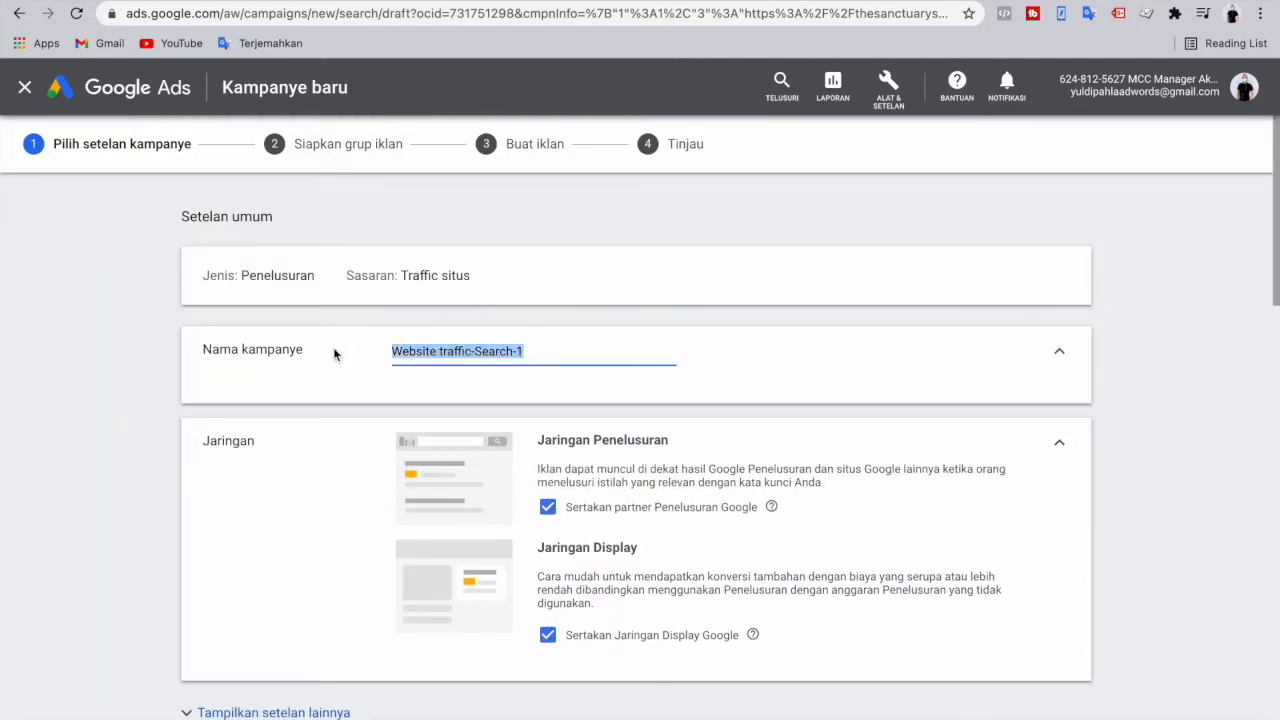
pyautogui.press('BackSpace')
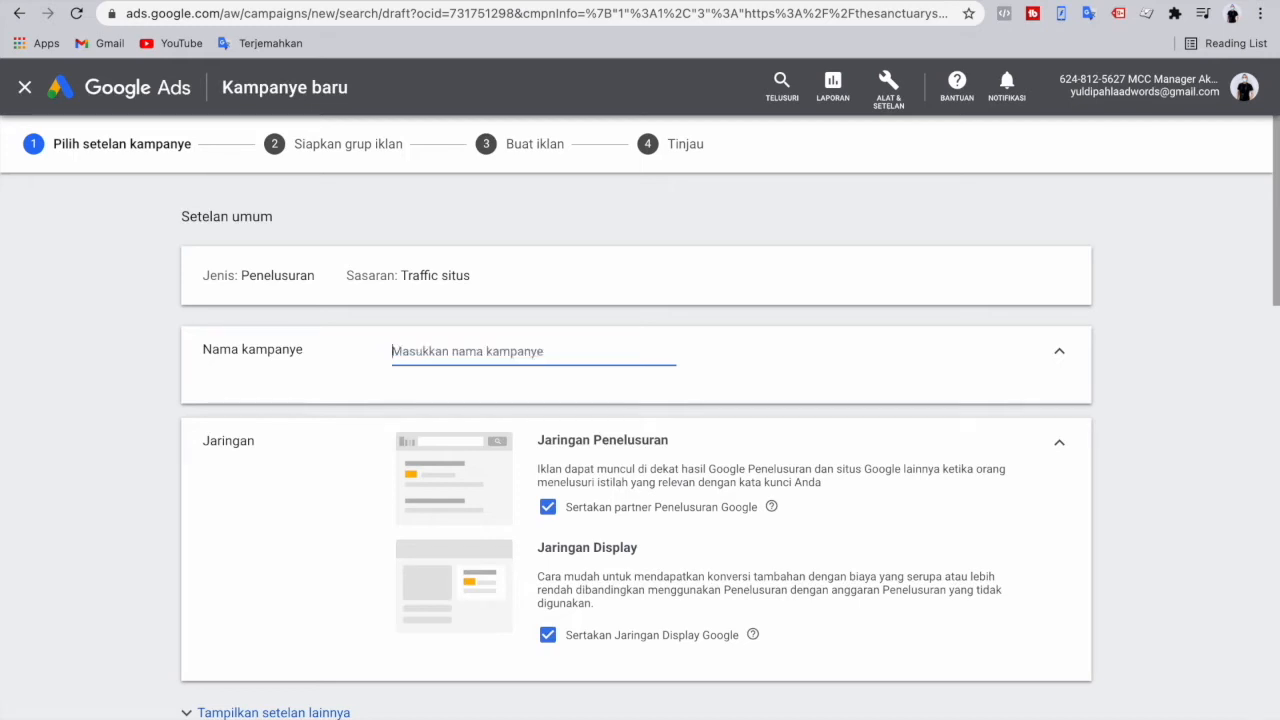
pyautogui.write('3')
pyautogui.press('BackSpace')
pyautogui.press('BackSpace')
pyautogui.write('25')
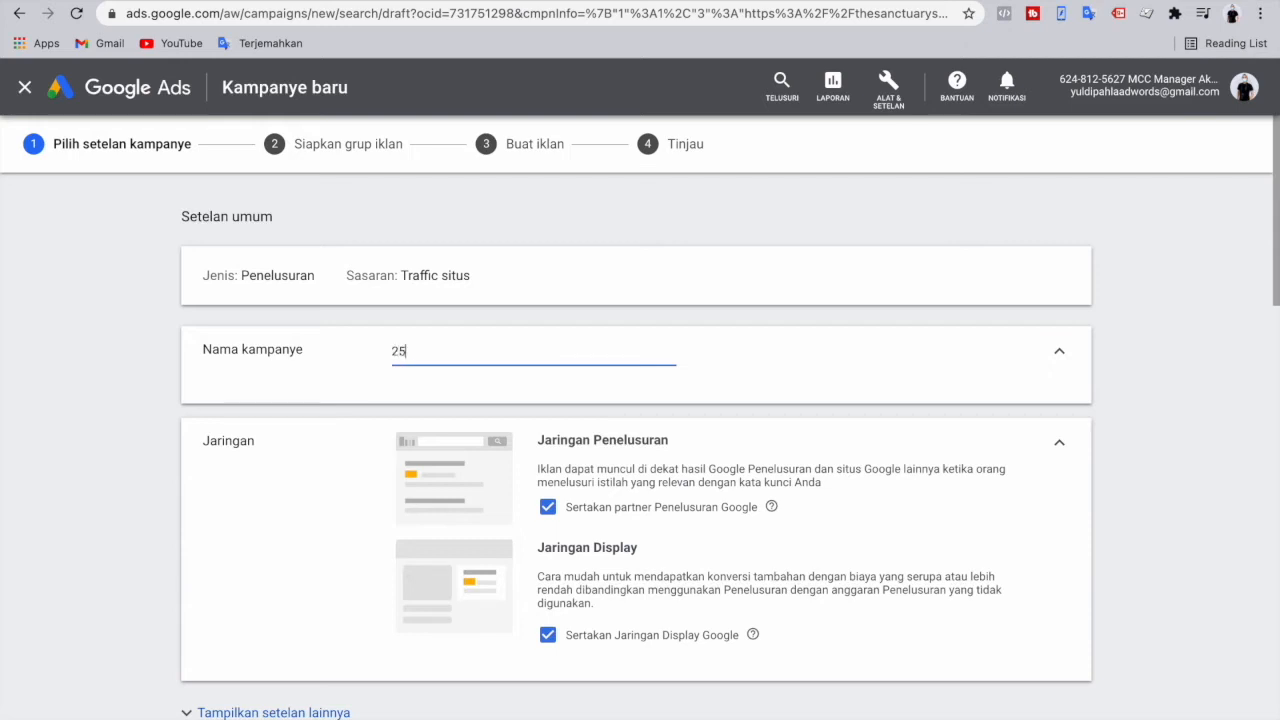
pyautogui.write(' agustus')
pyautogui.click(766, 383)
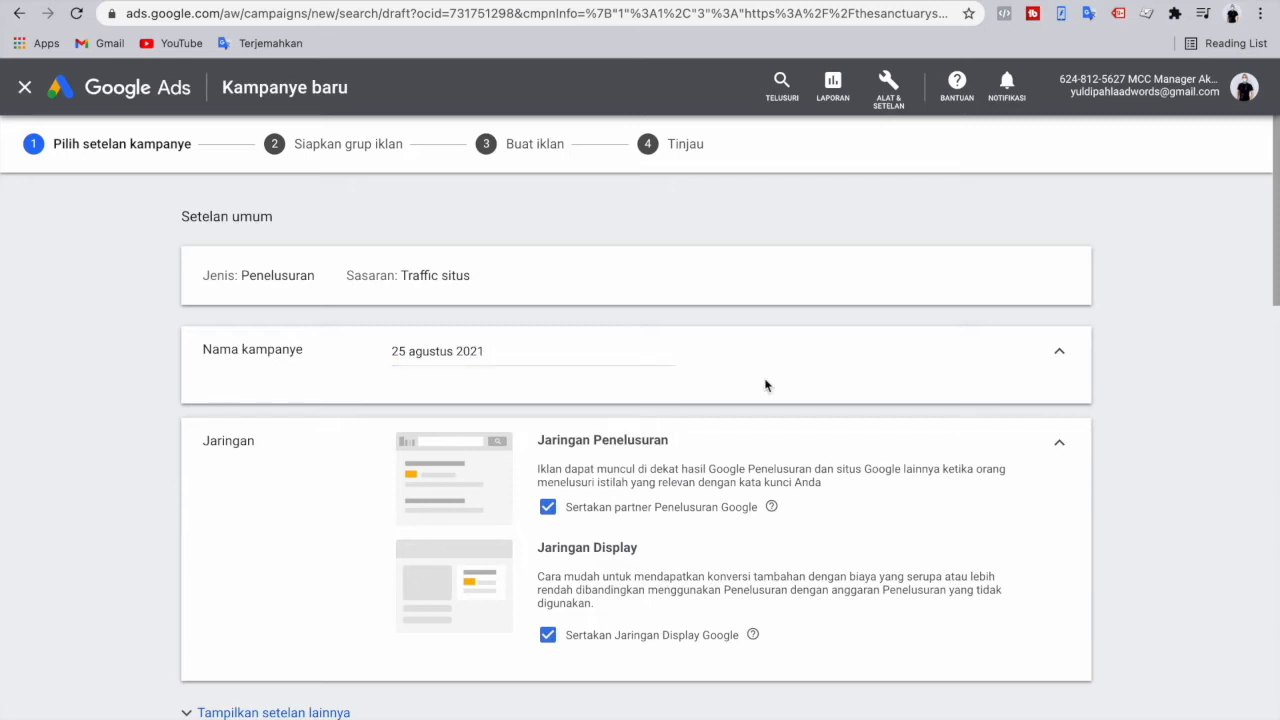
# - Restrict the campaign's location targeting to Indonesia
pyautogui.scroll(-3, 766, 383)
pyautogui.scroll(2, 466, 251)
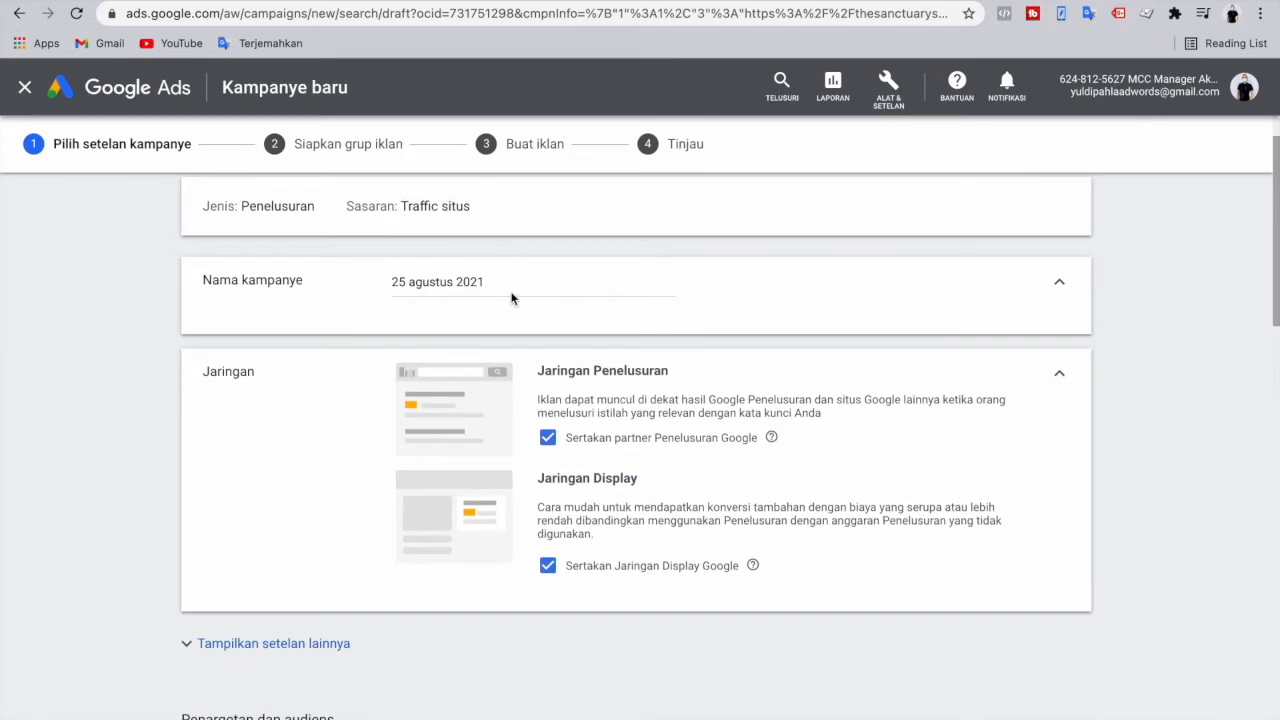
pyautogui.scroll(-2, 504, 437)
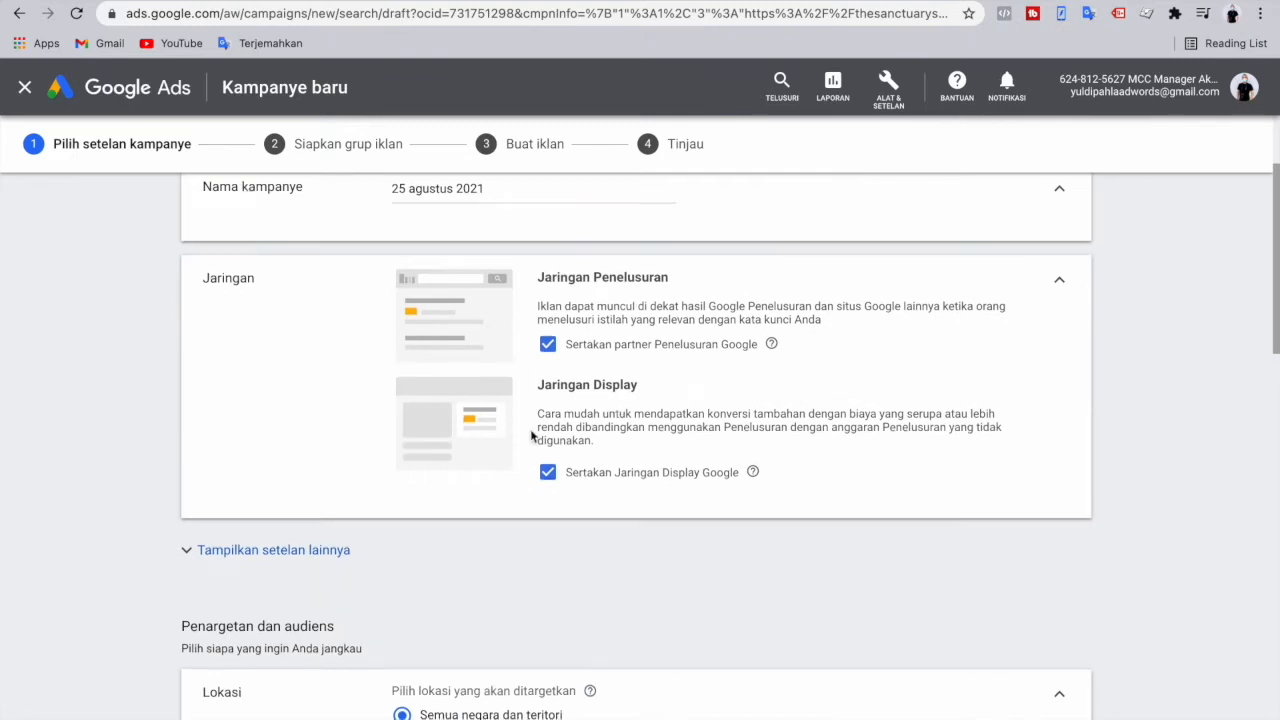
pyautogui.scroll(-5, 534, 437)
pyautogui.click(402, 461)
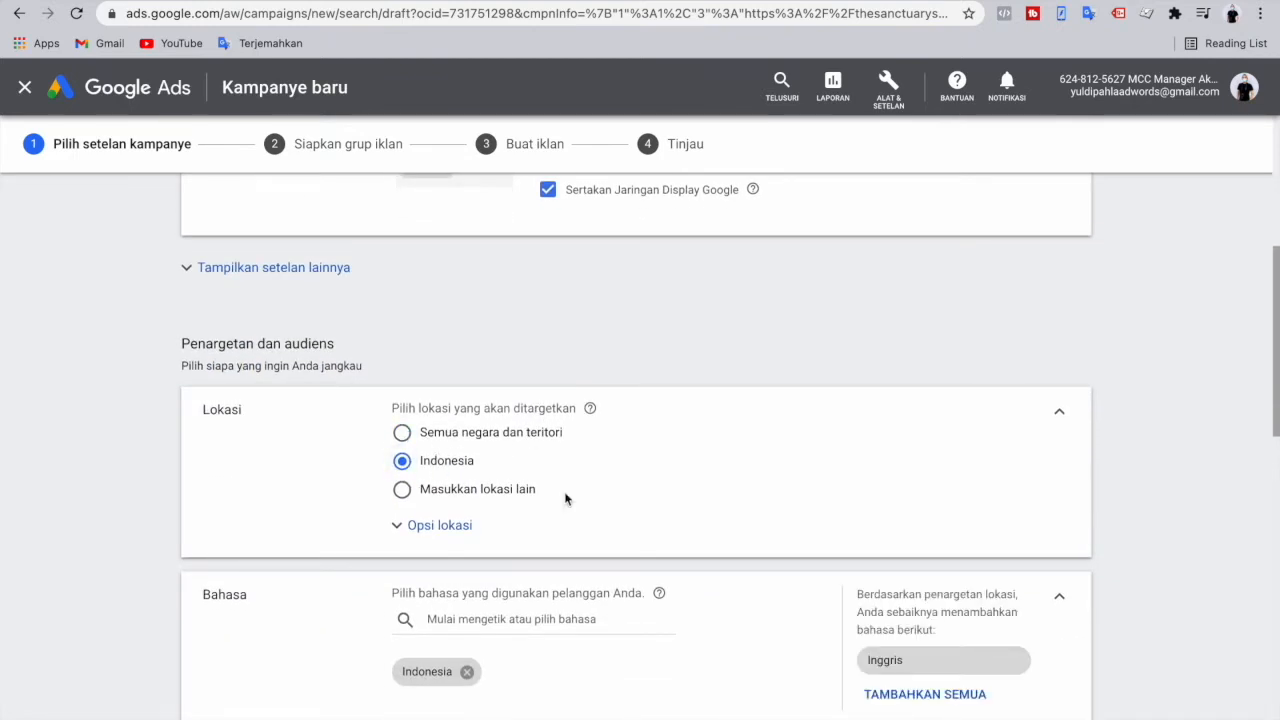
# - Search the customer languages for "ing" and add Inggris alongside Indonesia
pyautogui.scroll(-1, 540, 495)
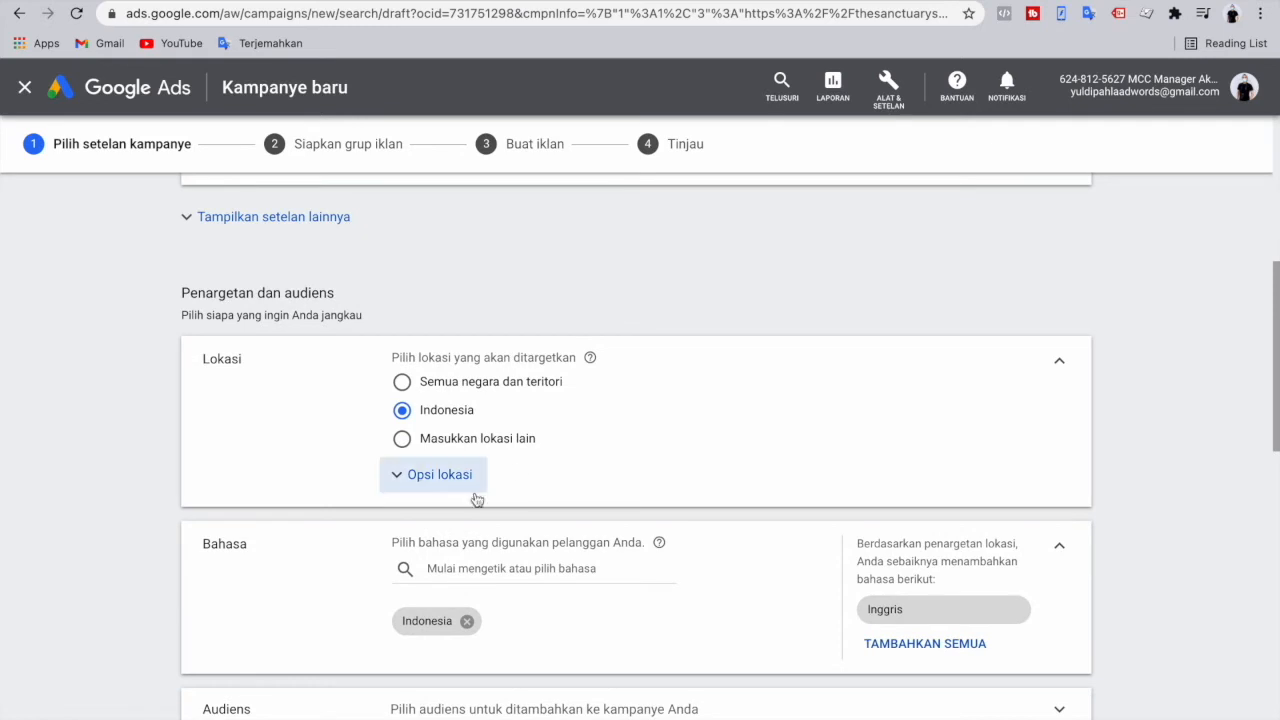
pyautogui.click(457, 568)
pyautogui.scroll(-3, 457, 574)
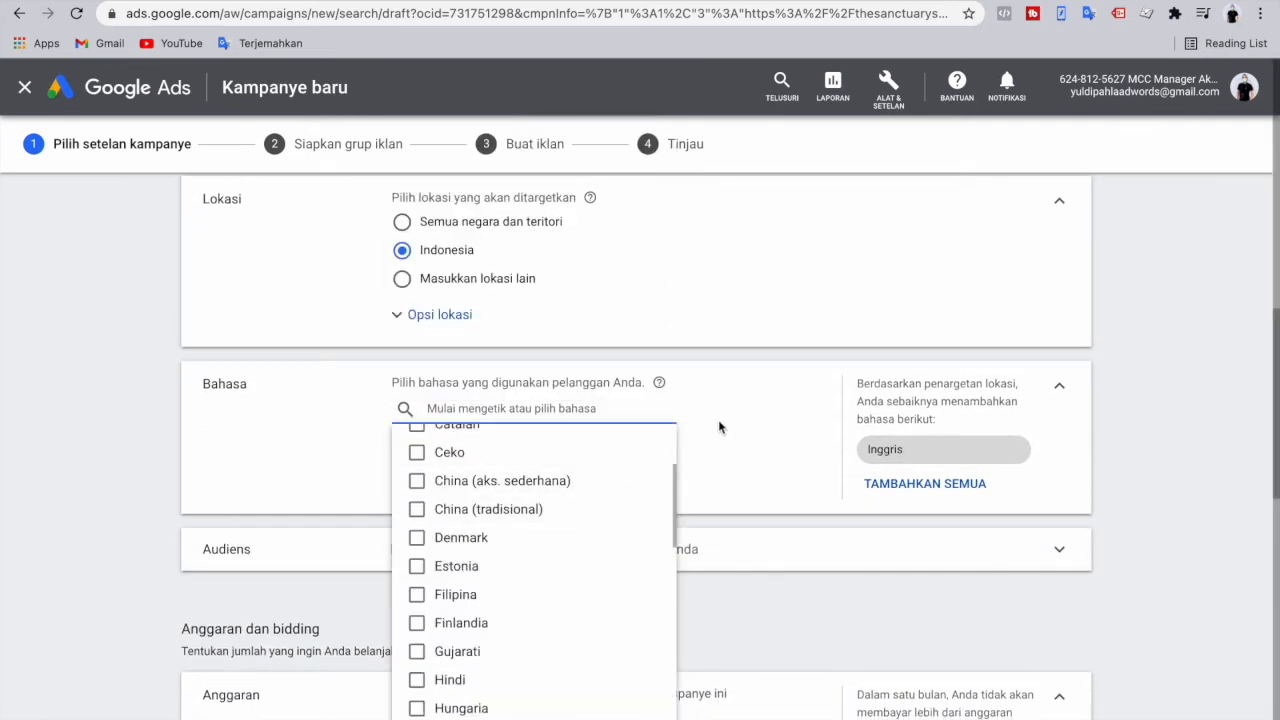
pyautogui.click(719, 427)
pyautogui.click(566, 410)
pyautogui.write('ing')
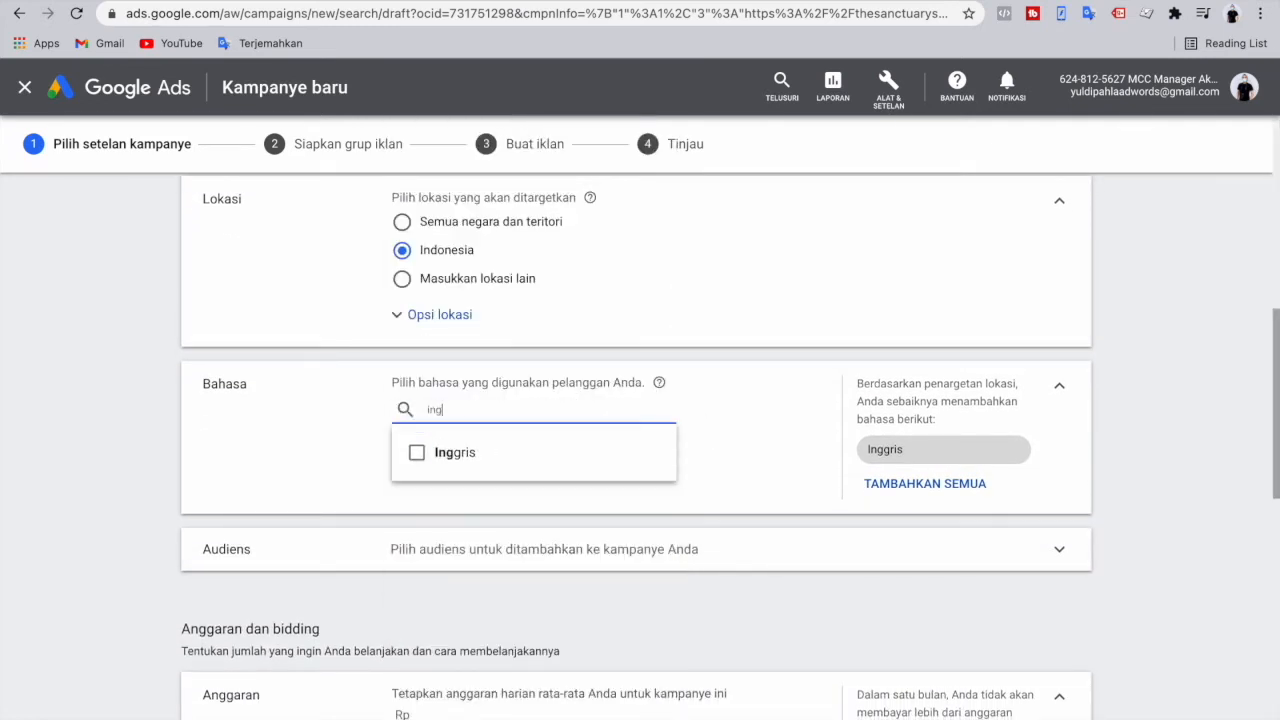
pyautogui.click(484, 465)
pyautogui.click(743, 458)
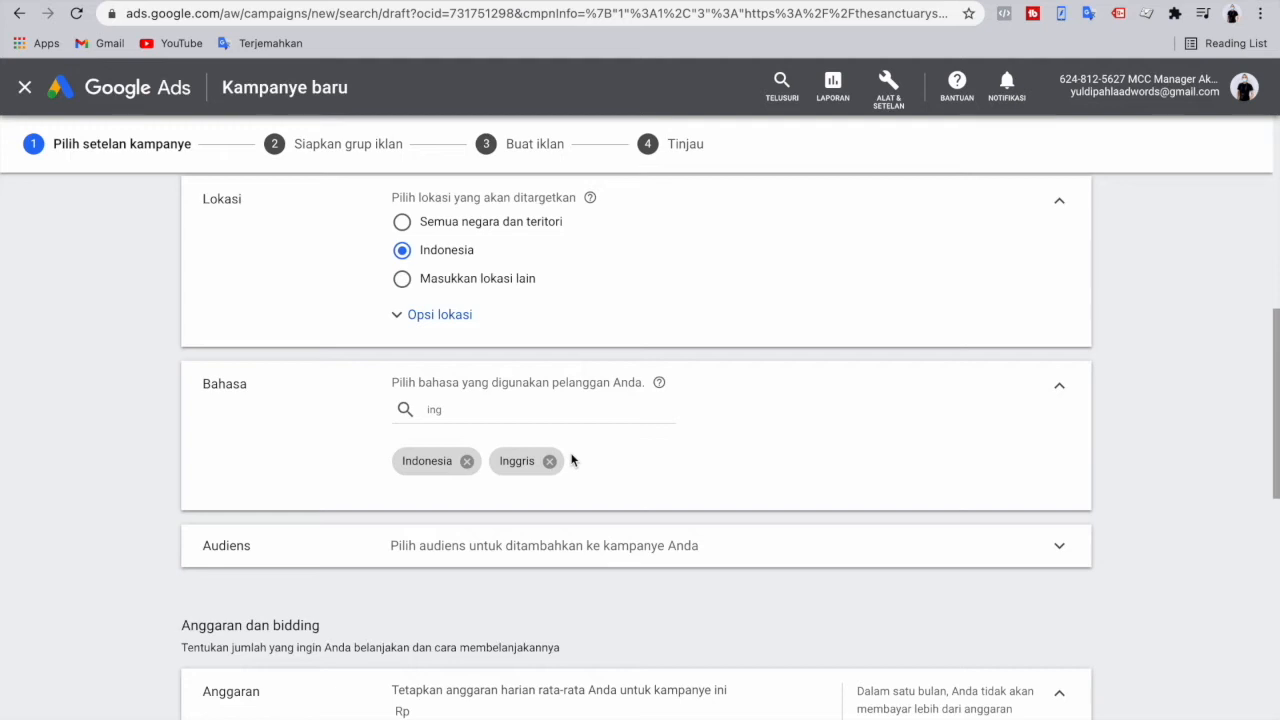
# - Clear the leftover search text from the Bahasa field and close the language list
pyautogui.click(486, 408)
pyautogui.press('BackSpace')
pyautogui.press('BackSpace')
pyautogui.press('BackSpace')
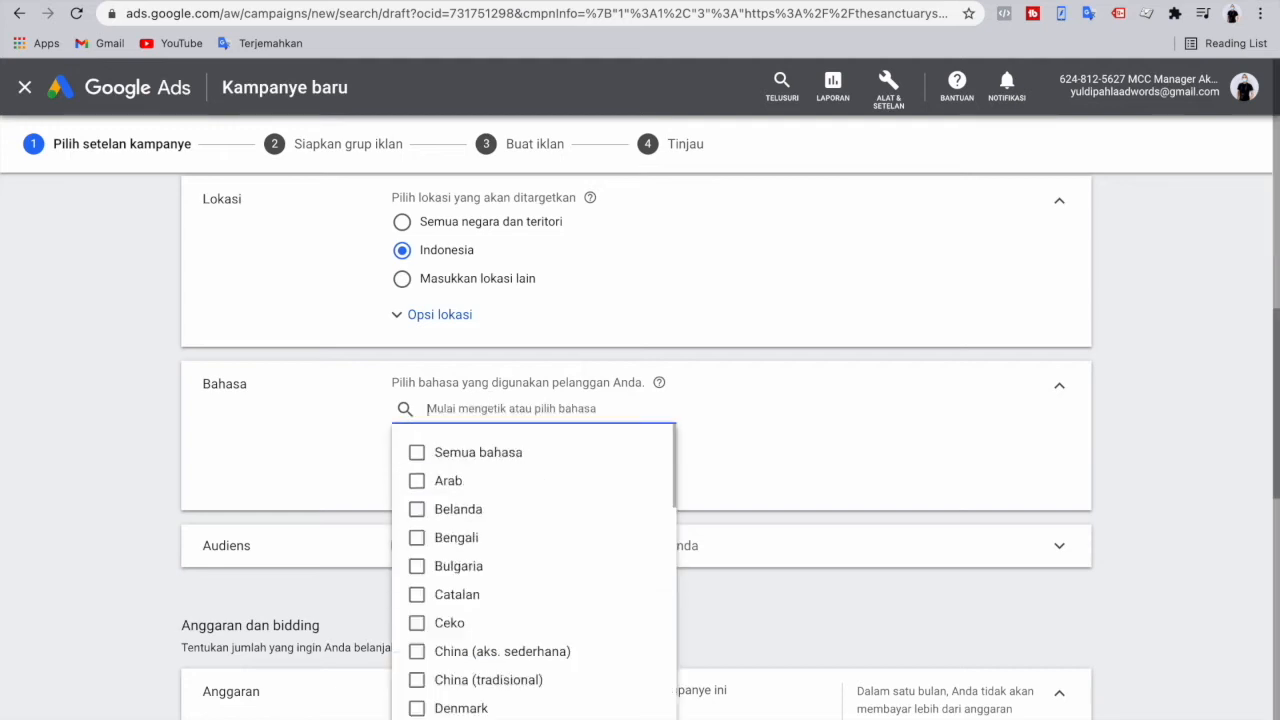
pyautogui.click(297, 436)
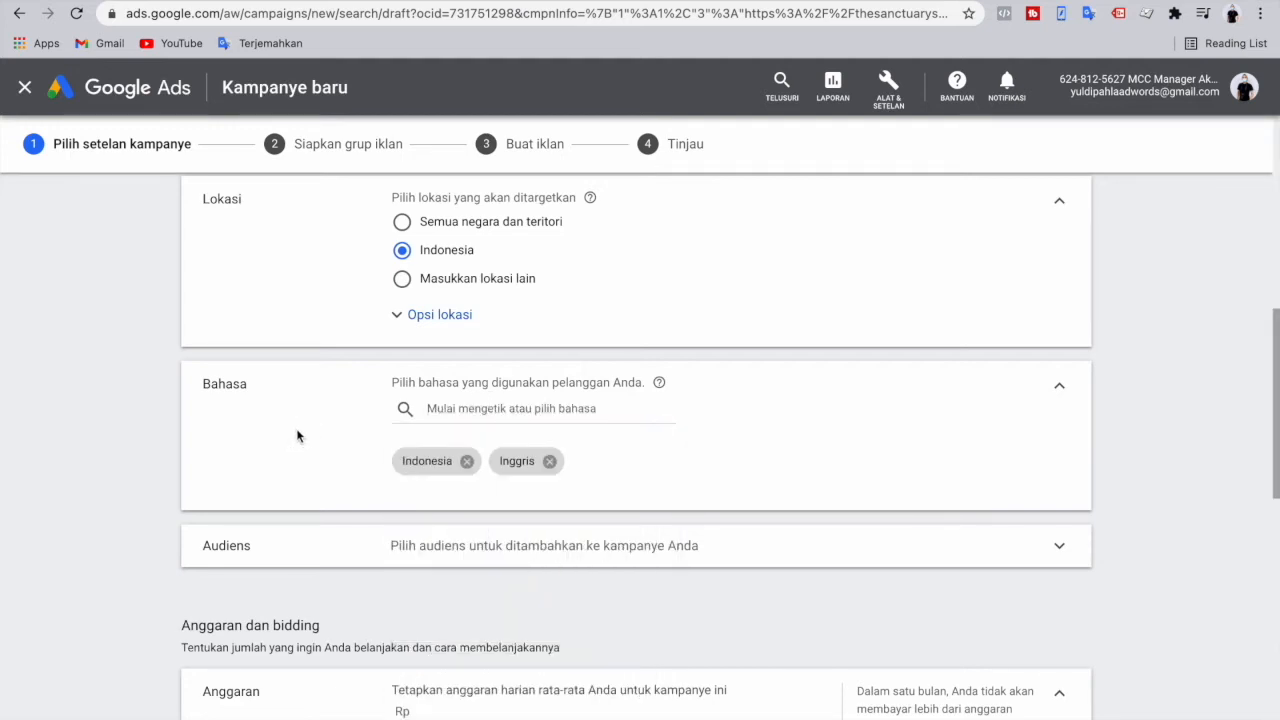
pyautogui.click(443, 410)
pyautogui.click(361, 477)
# - Expand the Audiens section and search the audiences for "rumah"
pyautogui.scroll(-2, 361, 480)
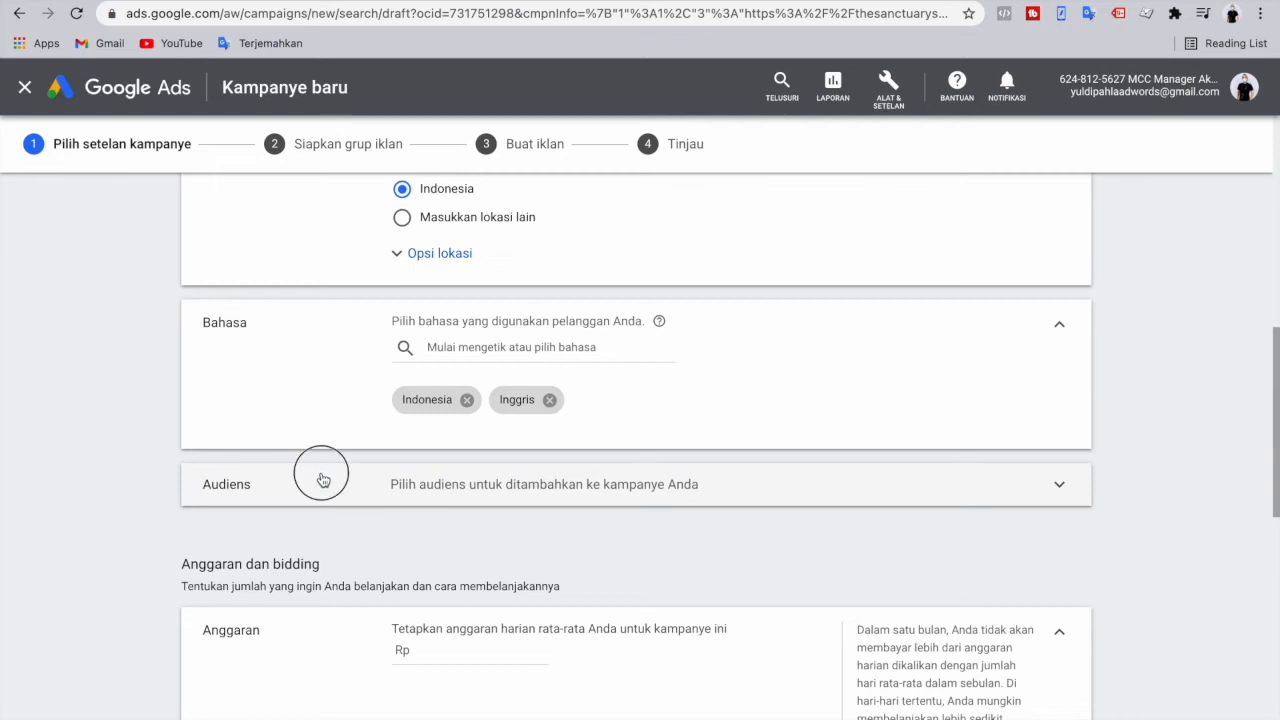
pyautogui.click(322, 480)
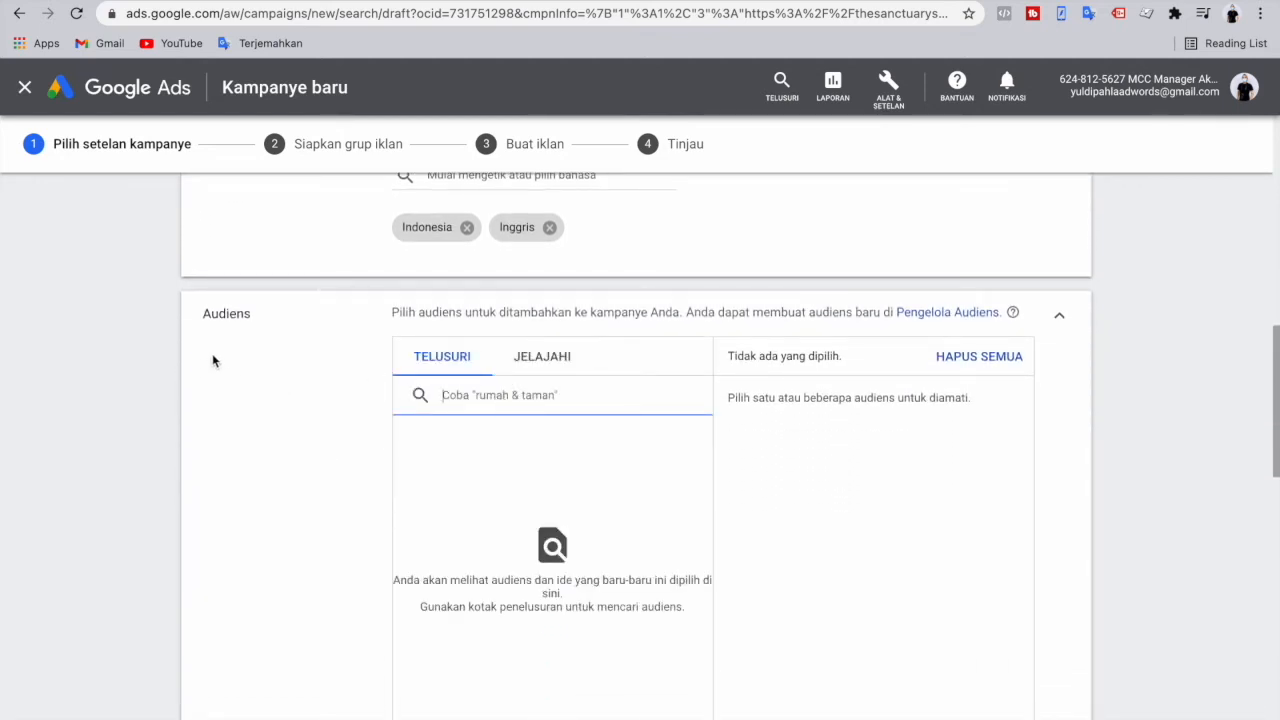
pyautogui.moveTo(270, 315); pyautogui.dragTo(220, 315)
pyautogui.click(494, 399)
pyautogui.write('rumah')
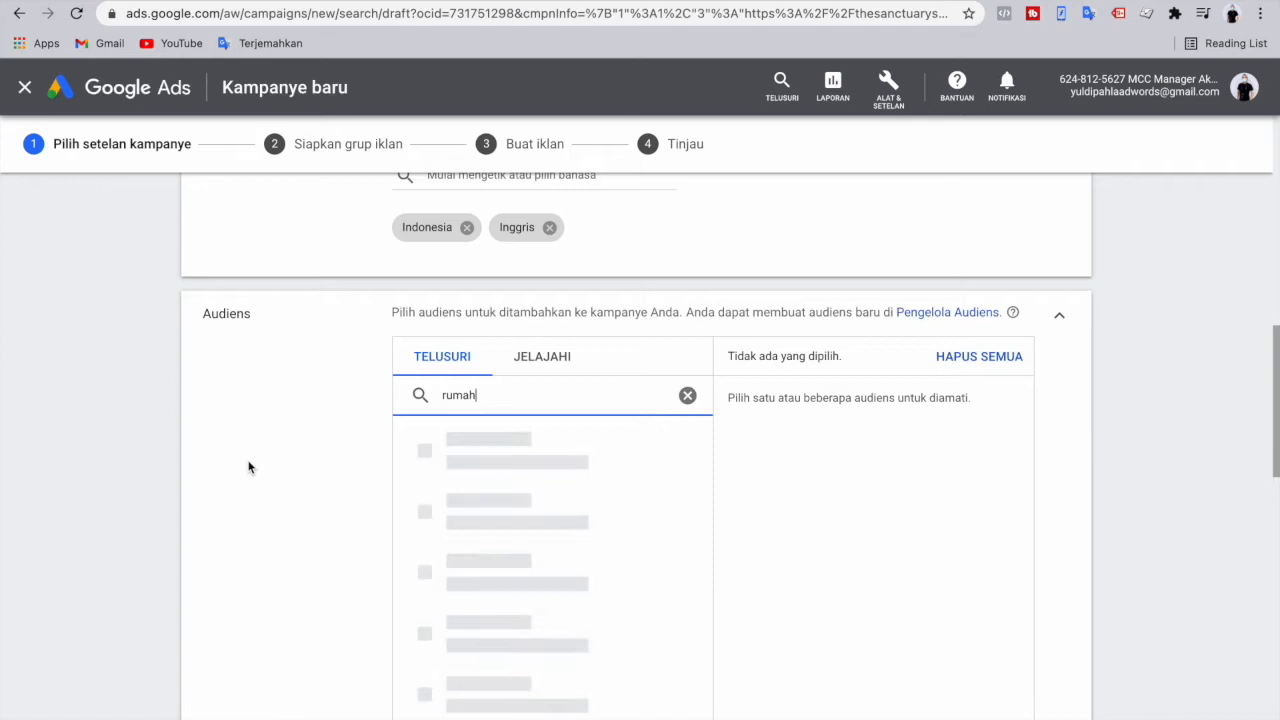
# - Add the in-market audiences Properti Perumahan (Untuk Dijual) and Properti Komersial (Untuk Dijual) to the campaign
pyautogui.scroll(-2, 249, 466)
pyautogui.click(421, 408)
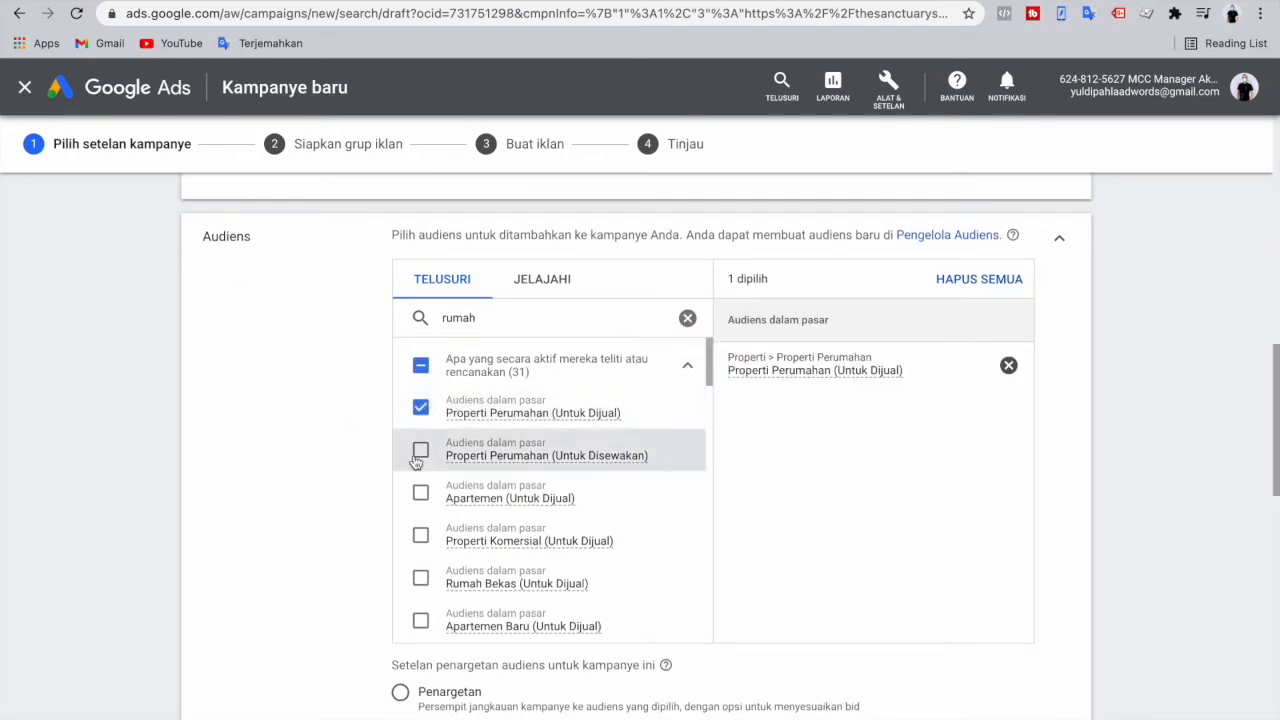
pyautogui.scroll(-2, 424, 482)
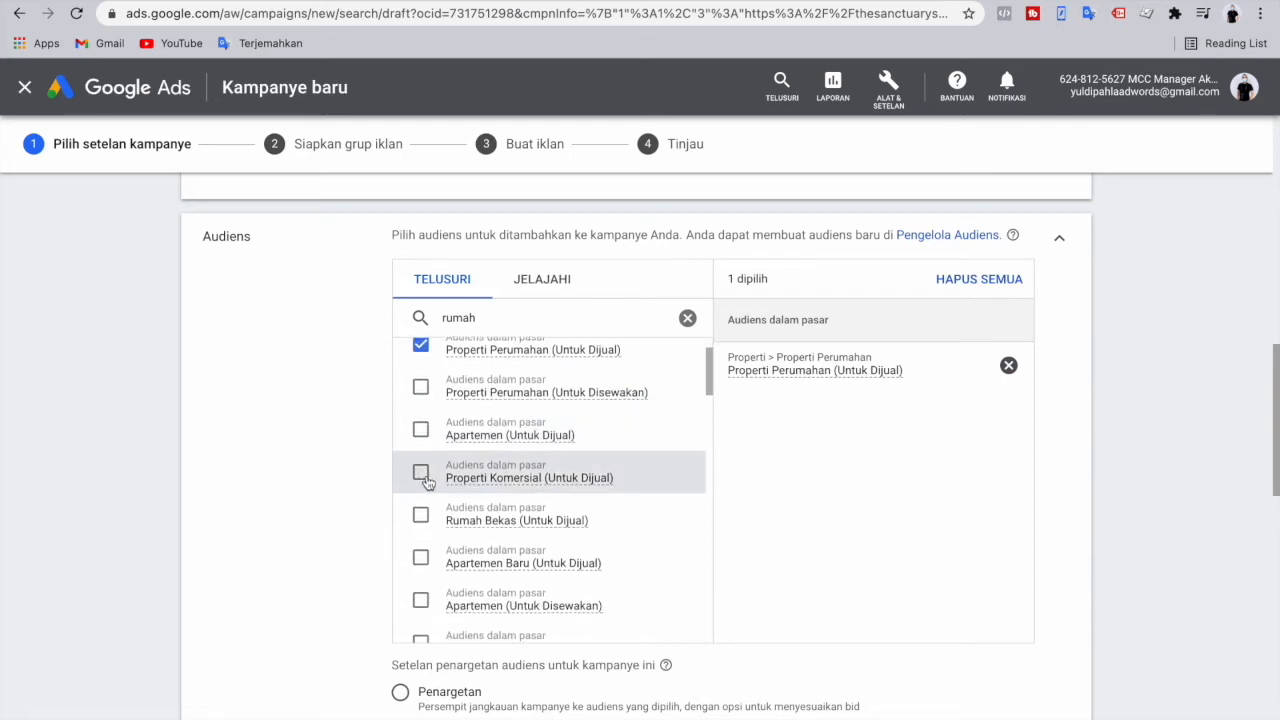
pyautogui.click(421, 474)
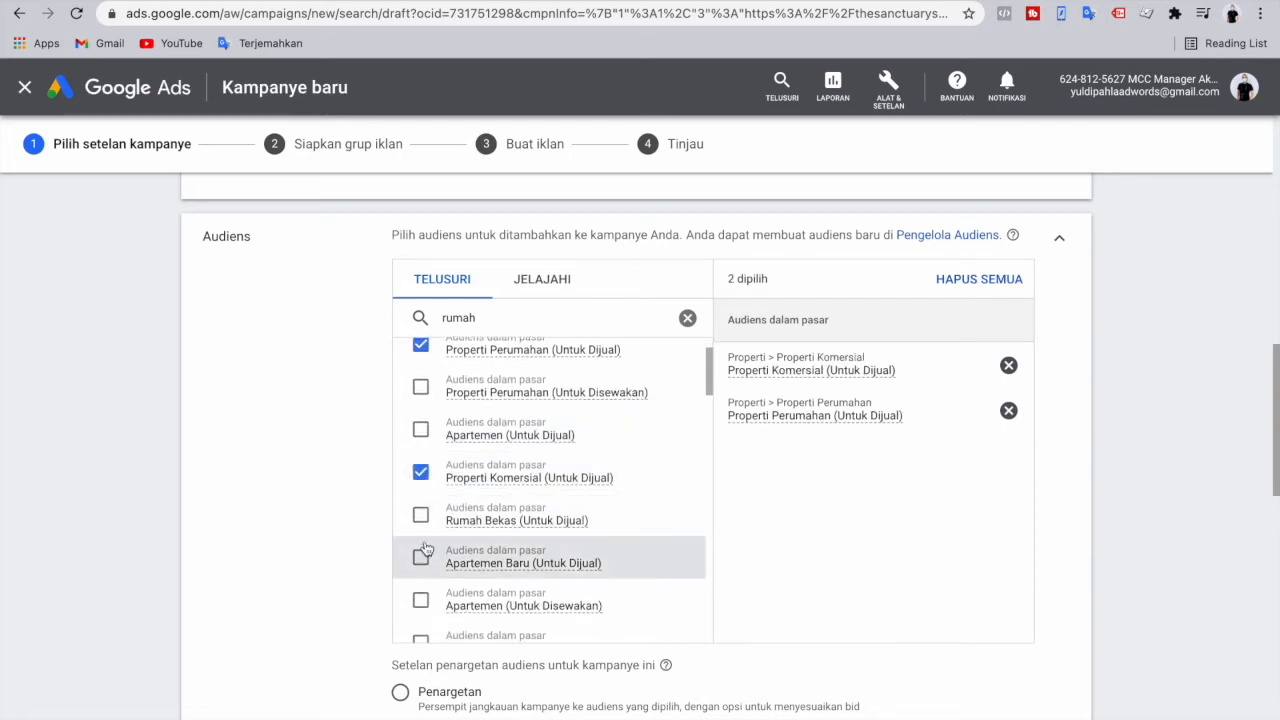
pyautogui.scroll(-2, 424, 560)
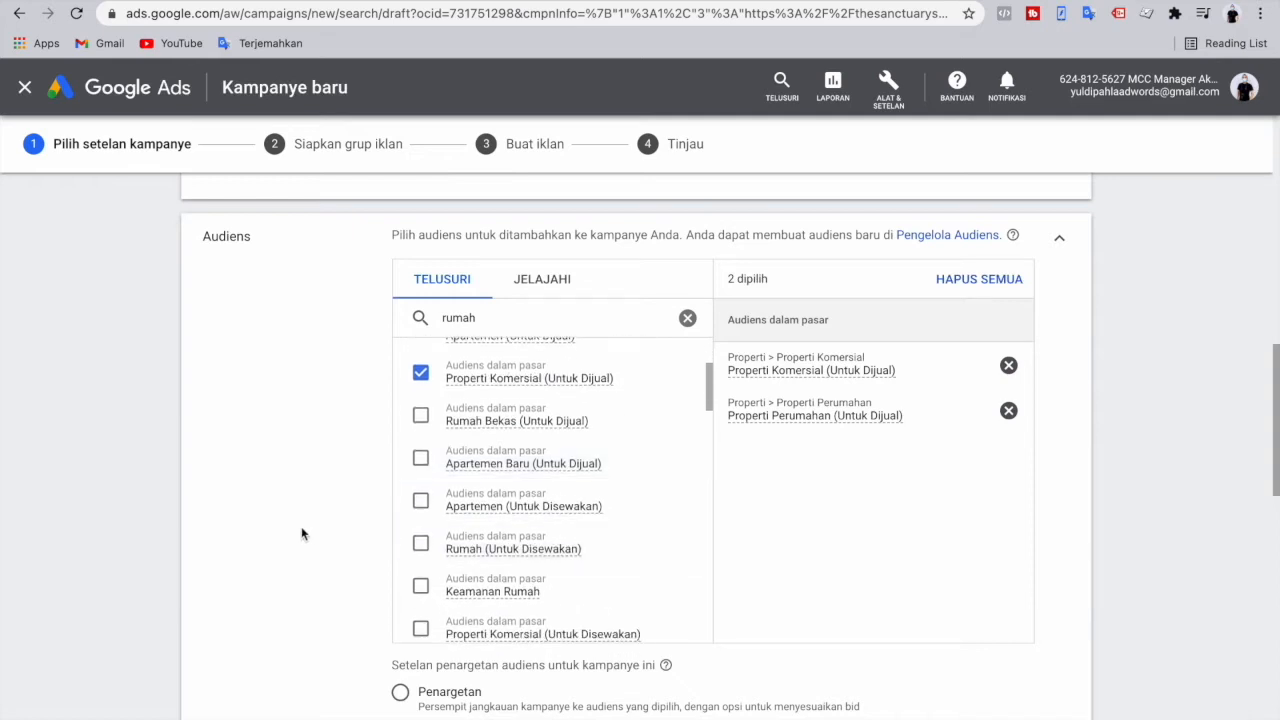
# - Check the budget, bidding and ad extension sections, and expand the additional general settings below Jaringan
pyautogui.scroll(-3, 301, 530)
pyautogui.scroll(-2, 301, 534)
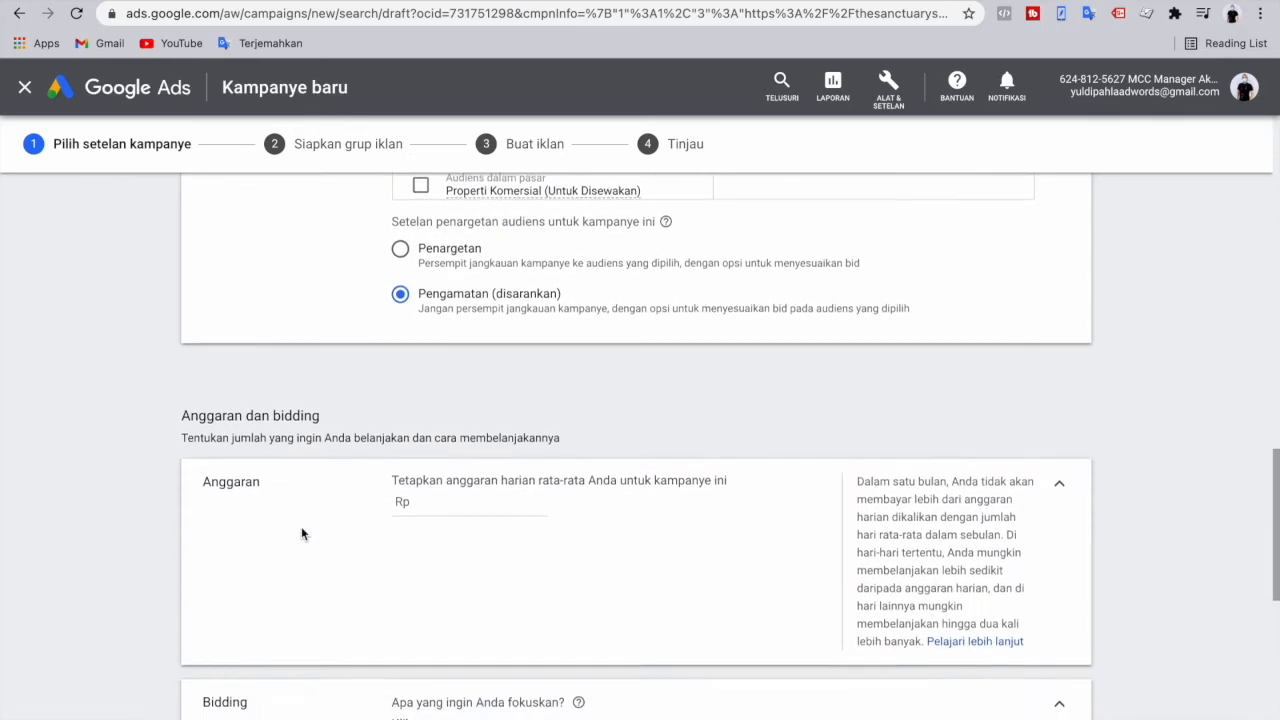
pyautogui.scroll(-5, 301, 534)
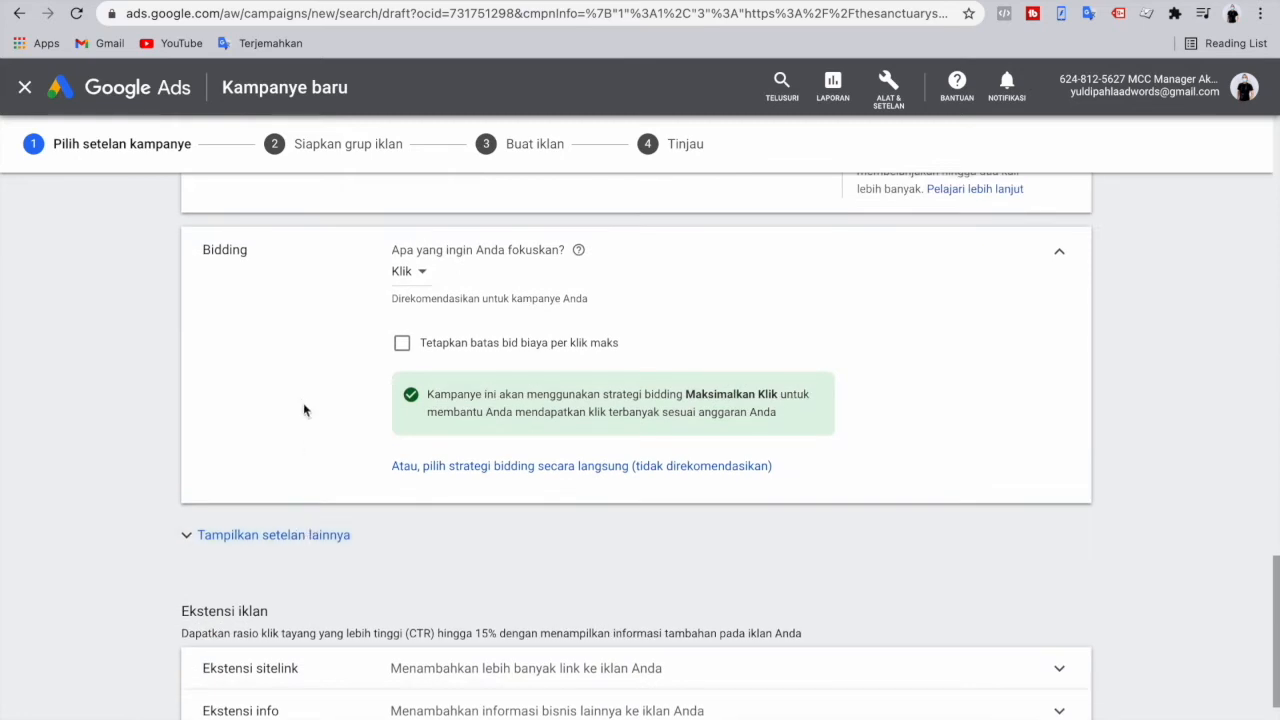
pyautogui.scroll(-2, 303, 409)
pyautogui.scroll(10, 279, 361)
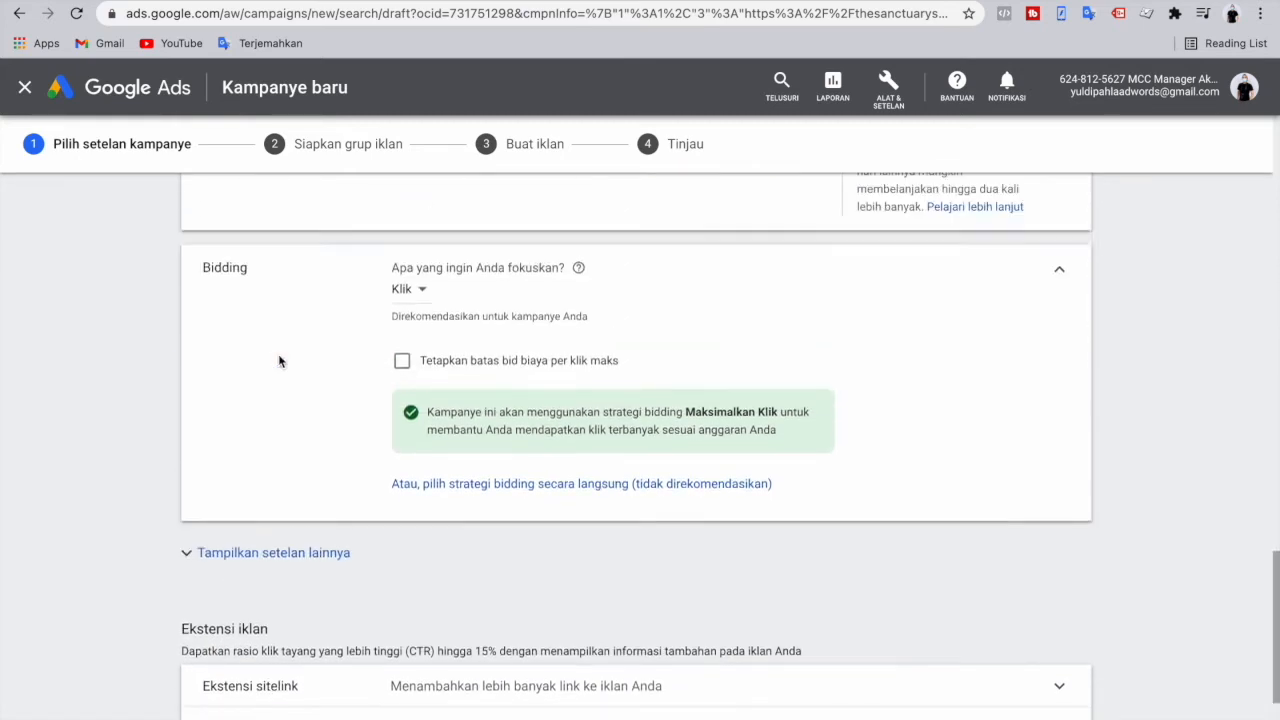
pyautogui.scroll(8, 279, 361)
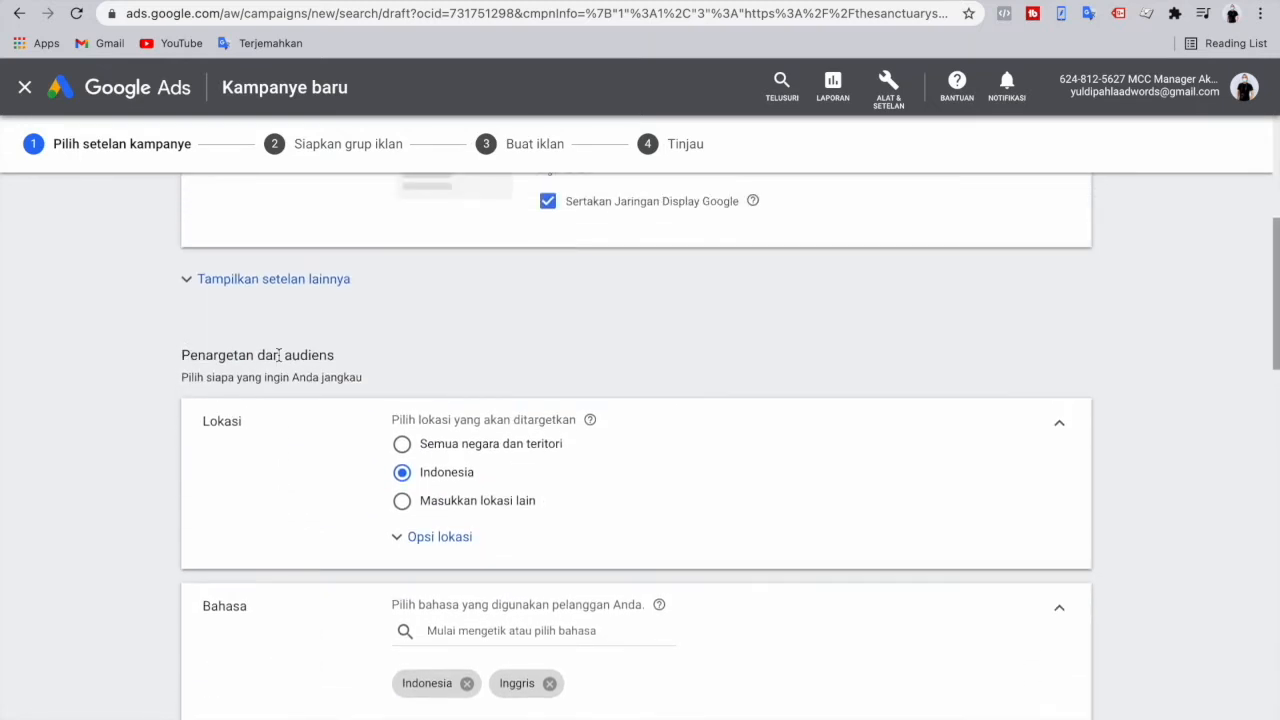
pyautogui.click(216, 283)
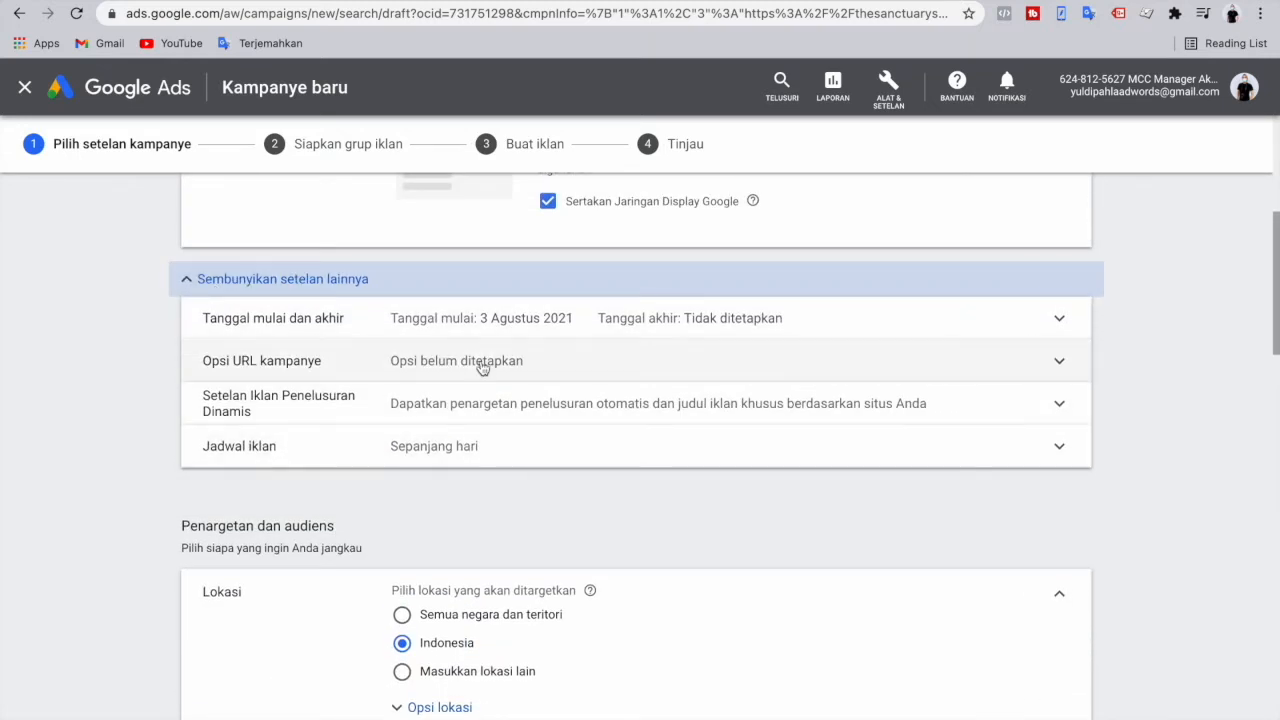
# - Set the campaign's end date to 25 Agu 2021 in the Tanggal mulai dan akhir section
pyautogui.click(574, 318)
pyautogui.click(453, 455)
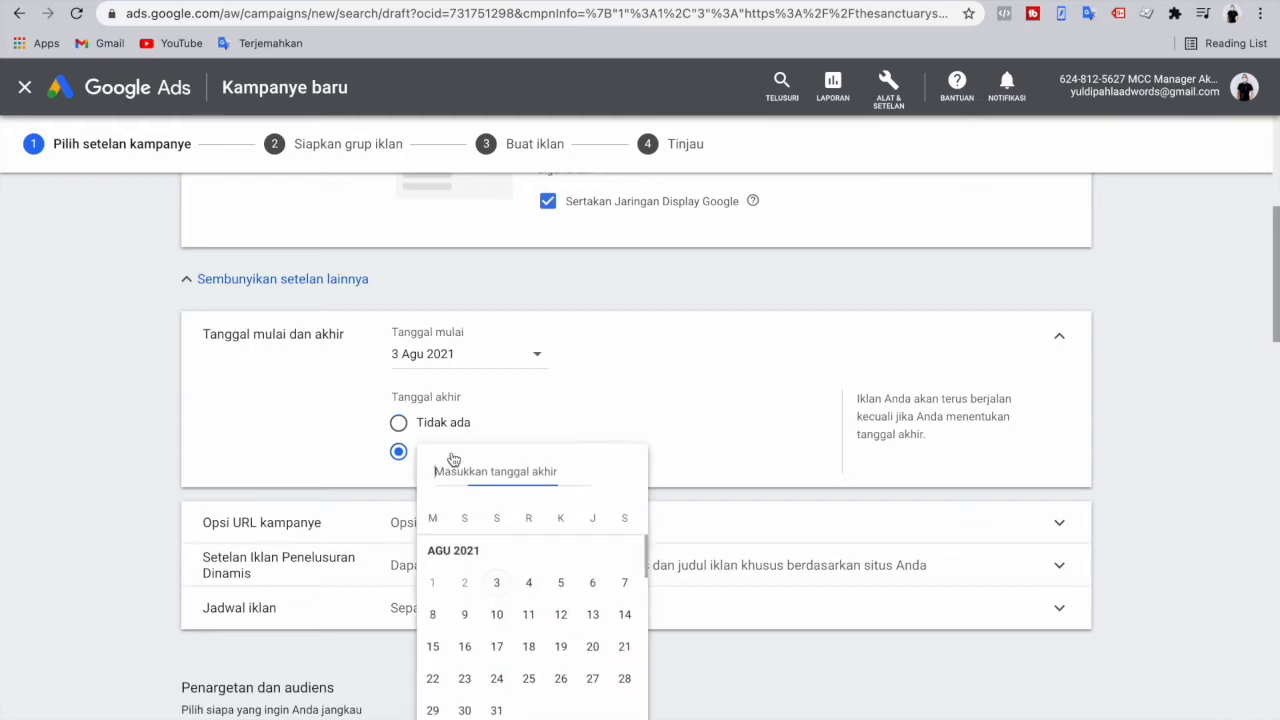
pyautogui.click(528, 678)
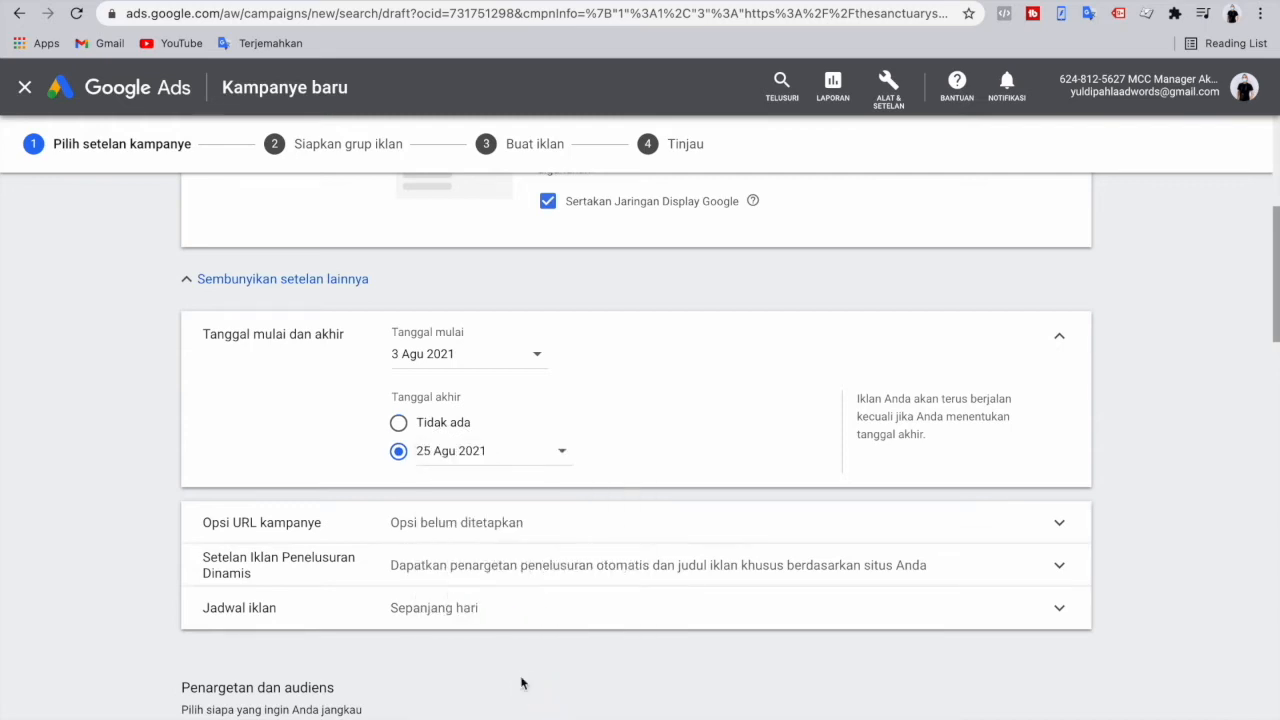
# - Expand Opsi lokasi and try Masukkan lokasi lain and Semua negara dan teritori before returning the target location to Indonesia
pyautogui.scroll(-1, 688, 599)
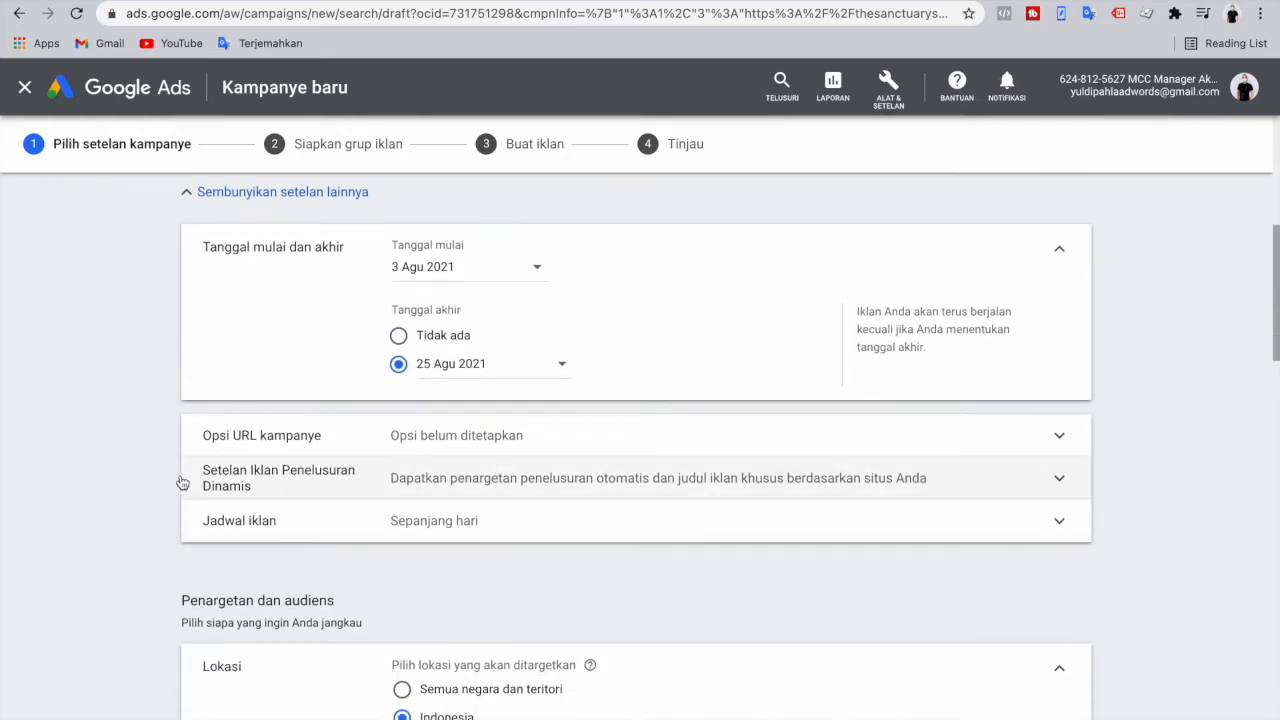
pyautogui.scroll(-3, 111, 505)
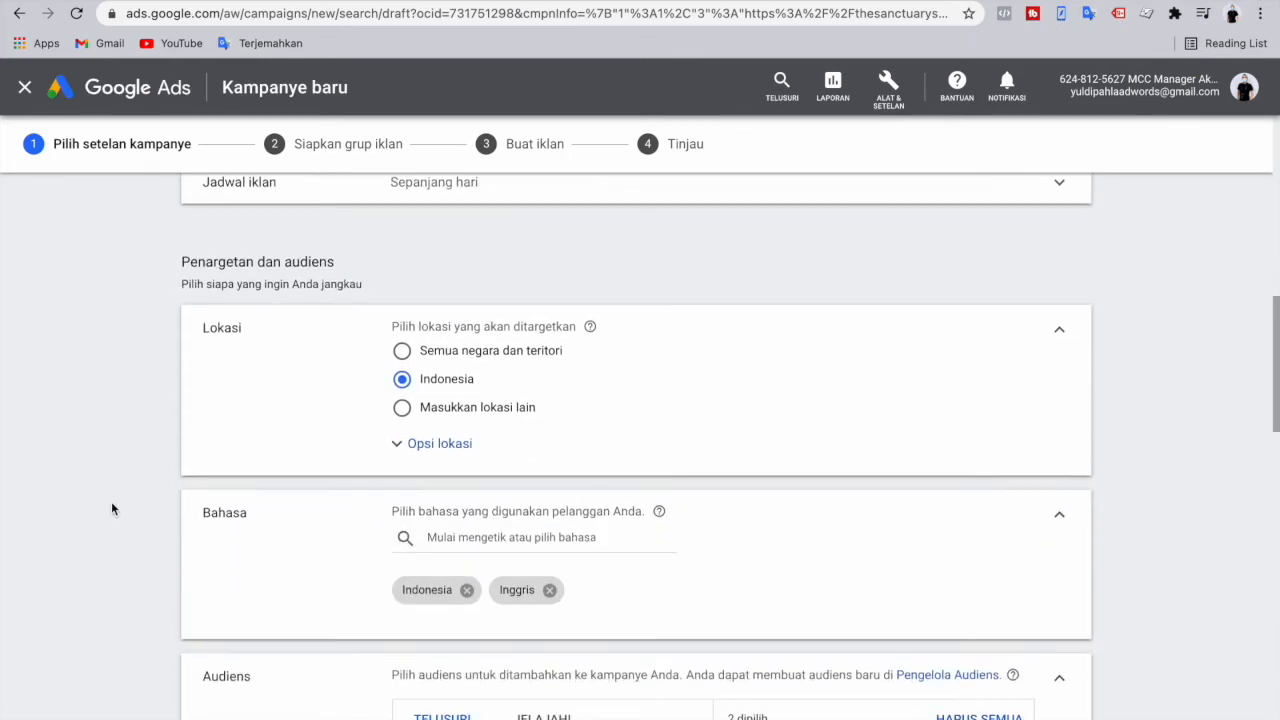
pyautogui.click(428, 452)
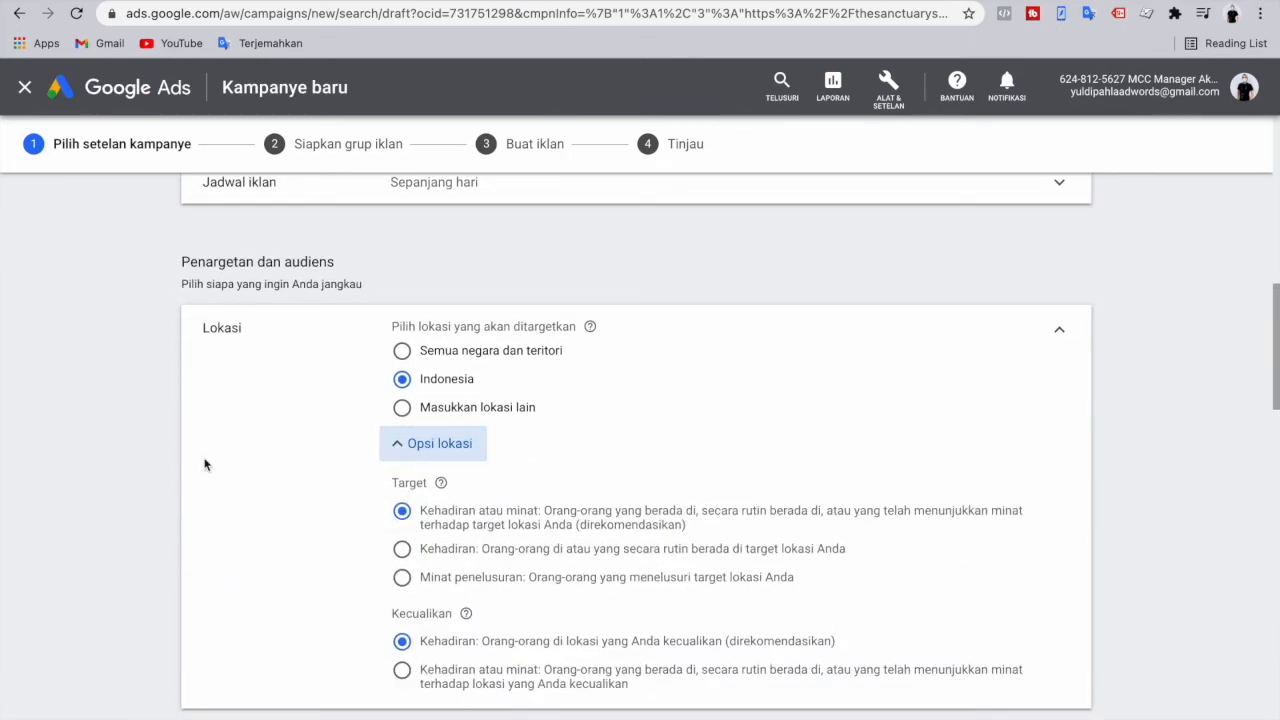
pyautogui.click(402, 407)
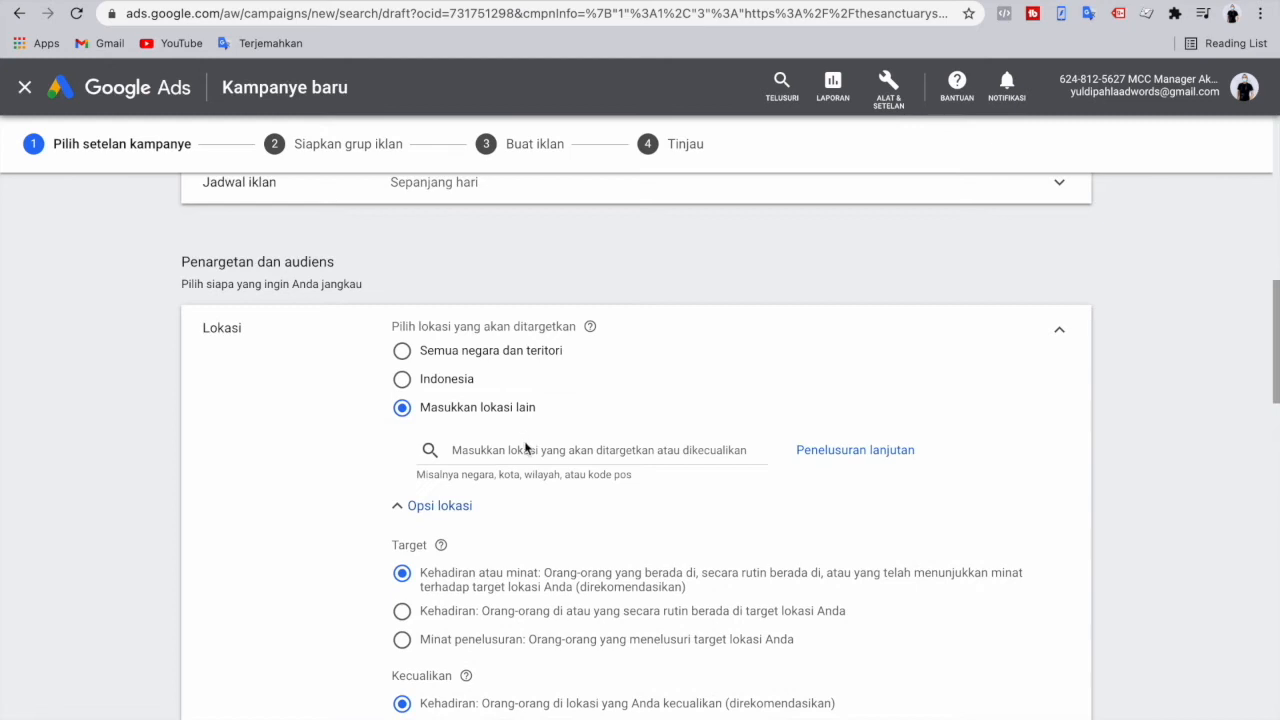
pyautogui.click(401, 351)
pyautogui.click(401, 380)
# - Review the Target and Kecualikan settings under Opsi lokasi and collapse them
pyautogui.scroll(-1, 320, 443)
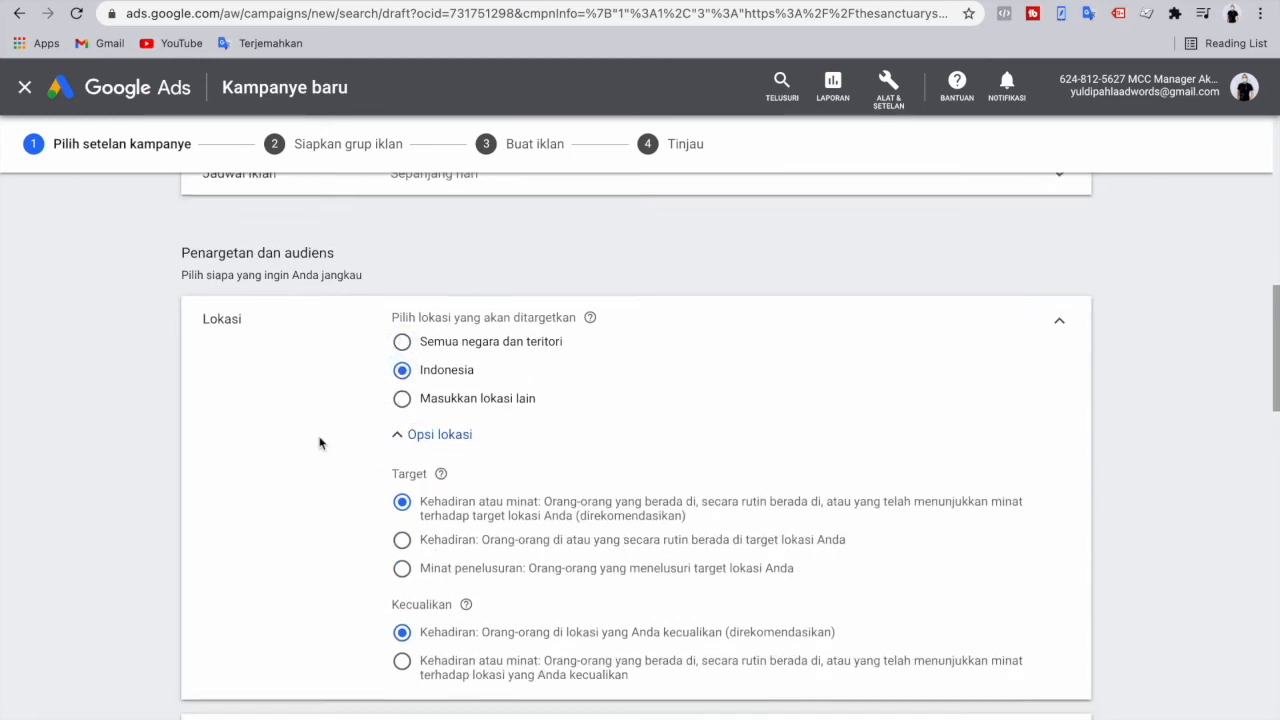
pyautogui.scroll(-2, 320, 443)
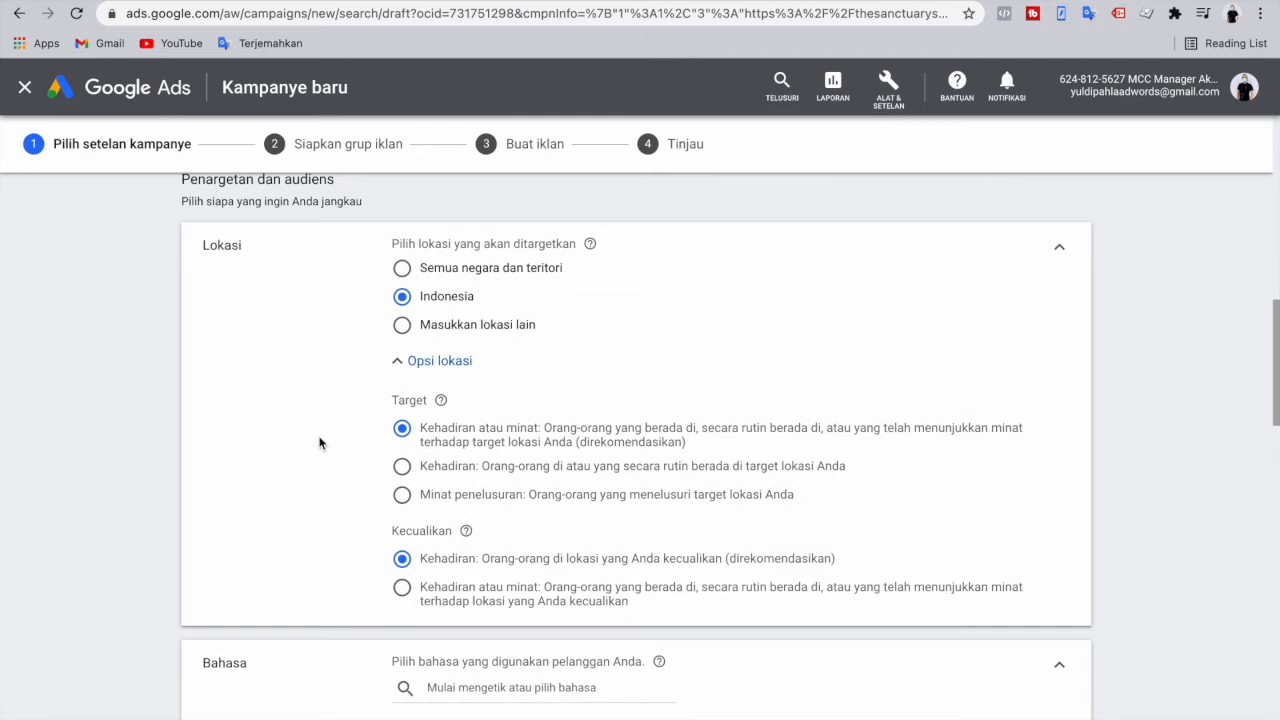
pyautogui.scroll(-1, 320, 443)
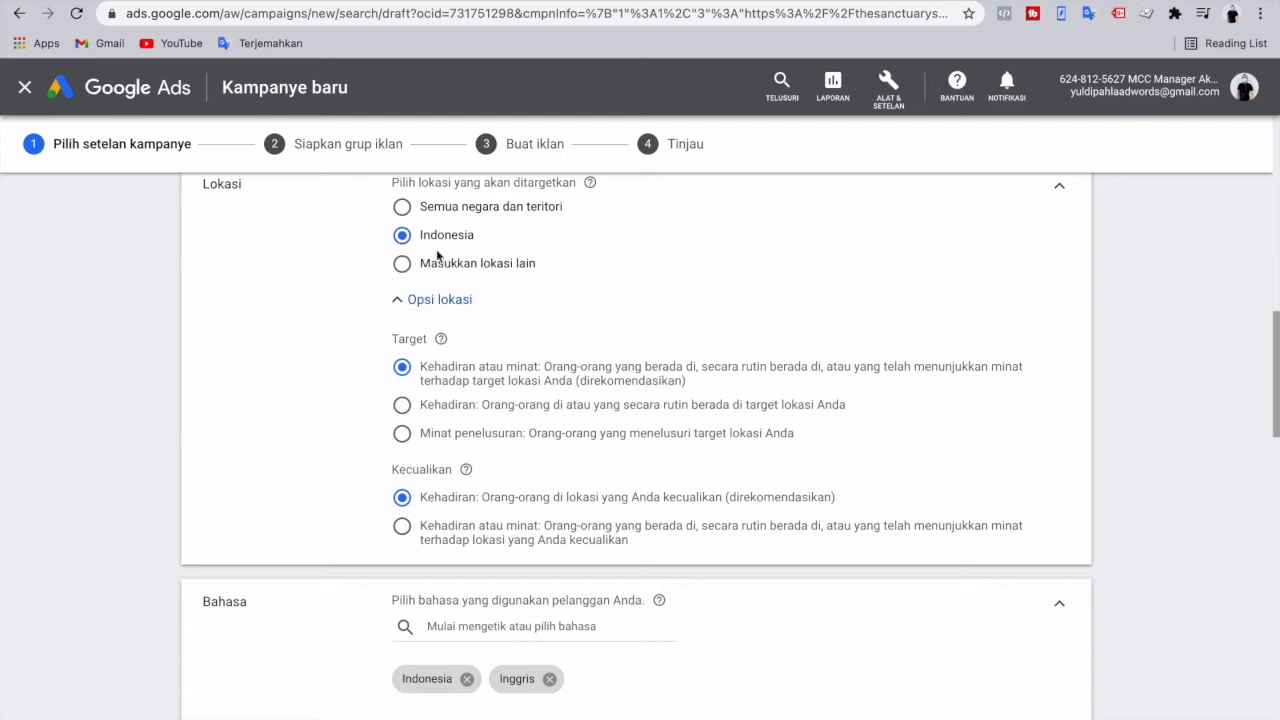
pyautogui.scroll(1, 325, 268)
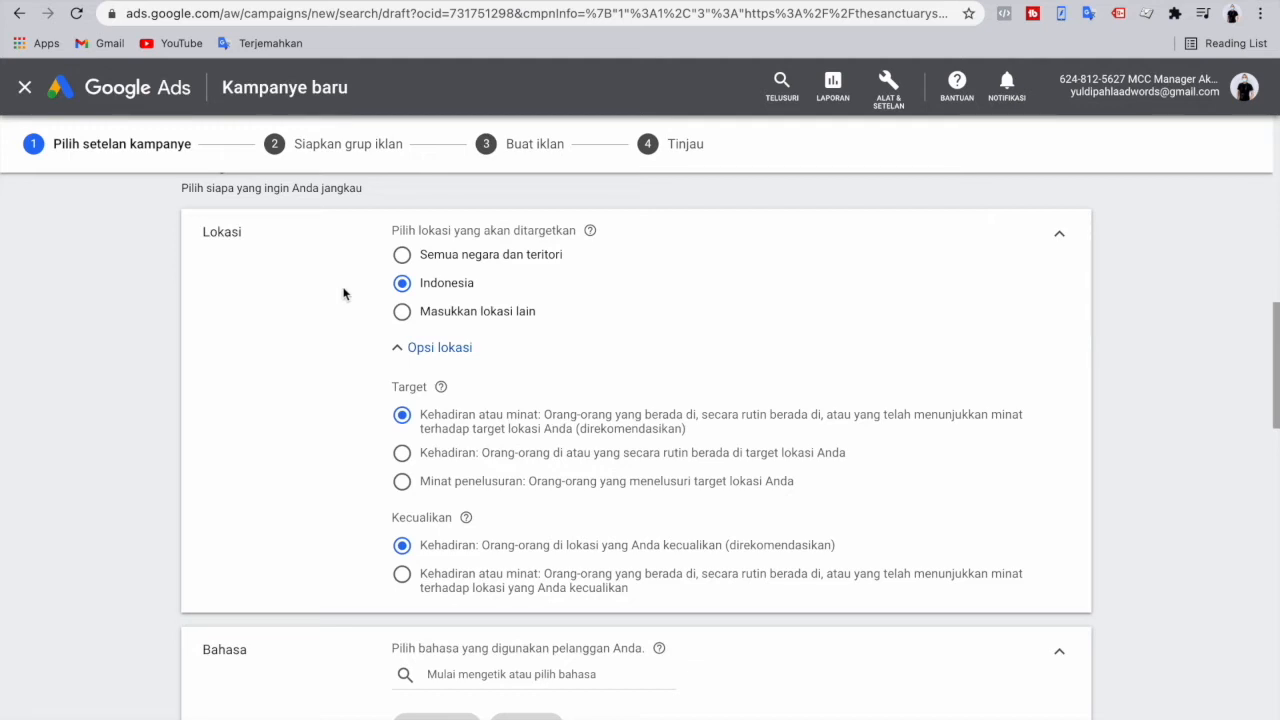
pyautogui.click(401, 358)
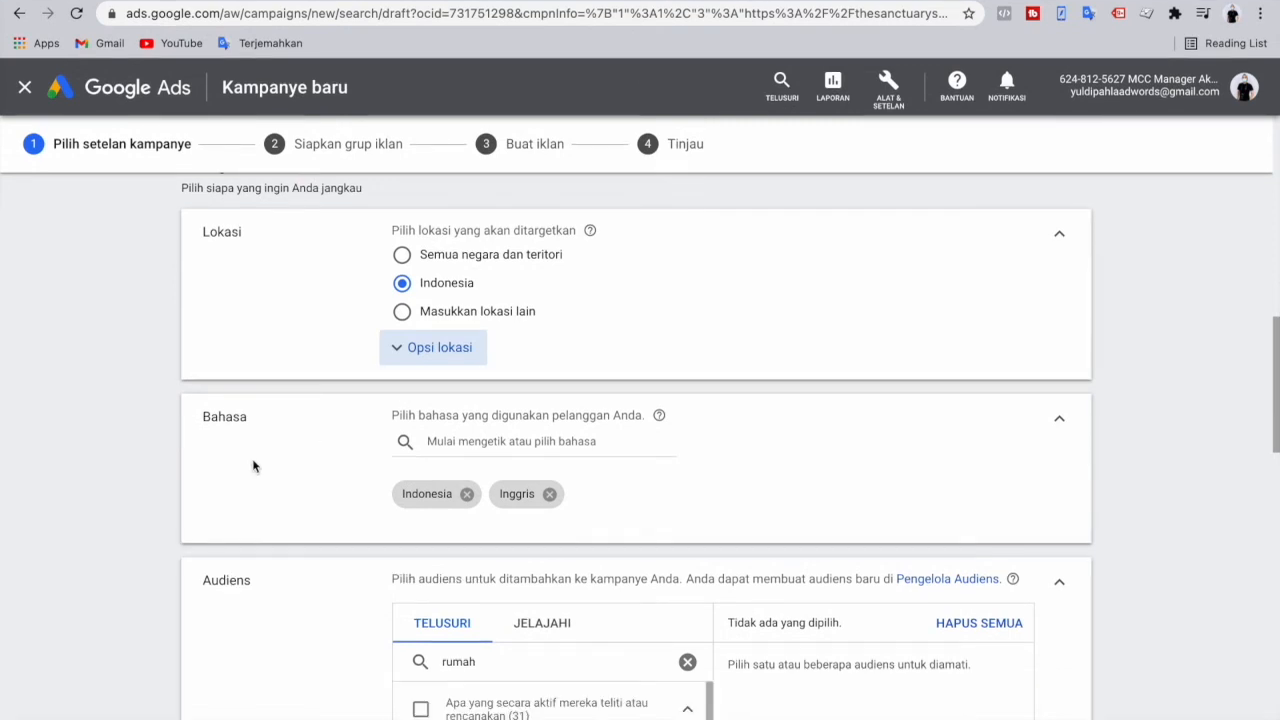
# - Try the Penargetan setting for the campaign's audiences and return to Pengamatan (disarankan)
pyautogui.scroll(-3, 253, 466)
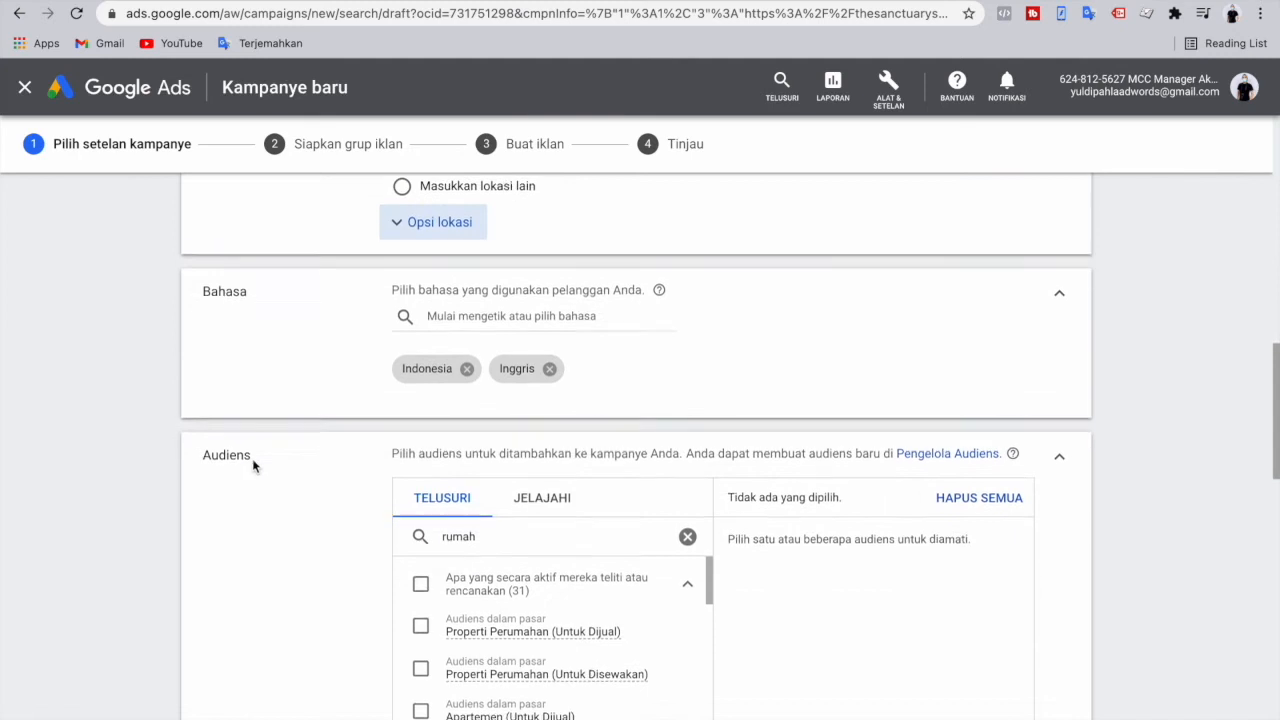
pyautogui.scroll(-2, 287, 609)
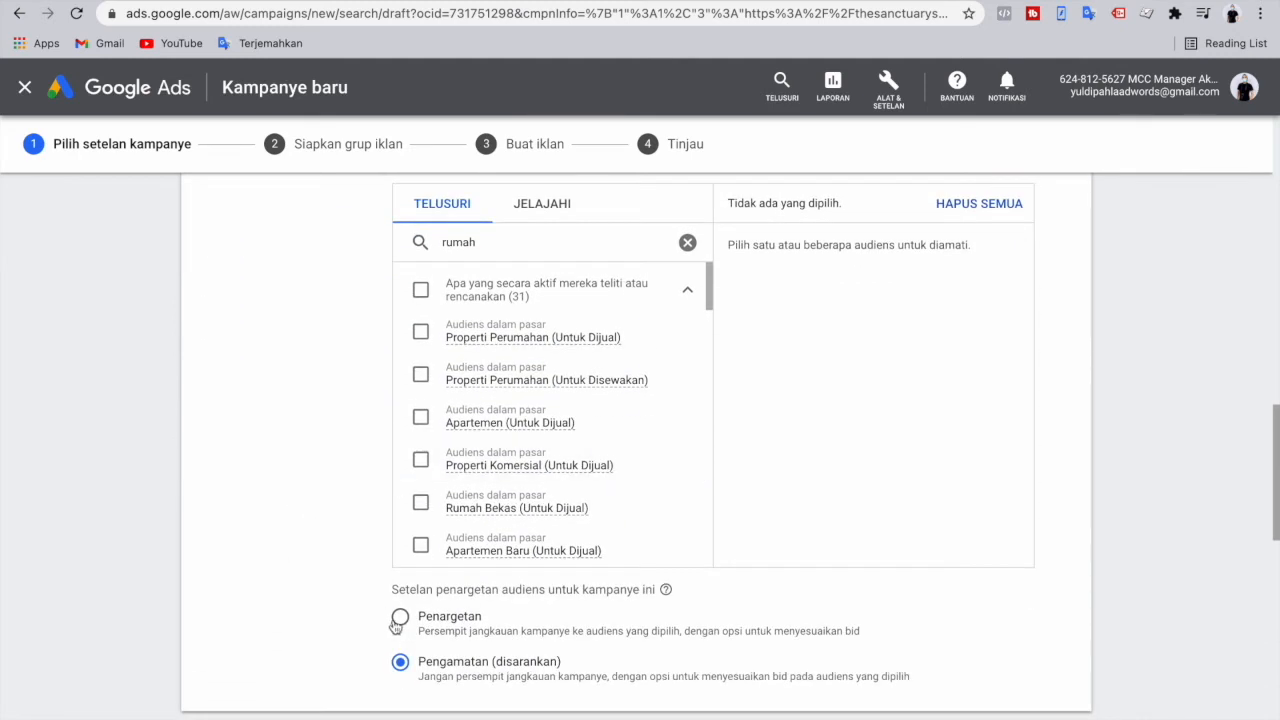
pyautogui.click(401, 616)
pyautogui.click(400, 662)
# - Add the in-market audiences Properti Perumahan (Untuk Dijual) and Properti Komersial (Untuk Disewakan) from the "rumah" results
pyautogui.scroll(-1, 518, 452)
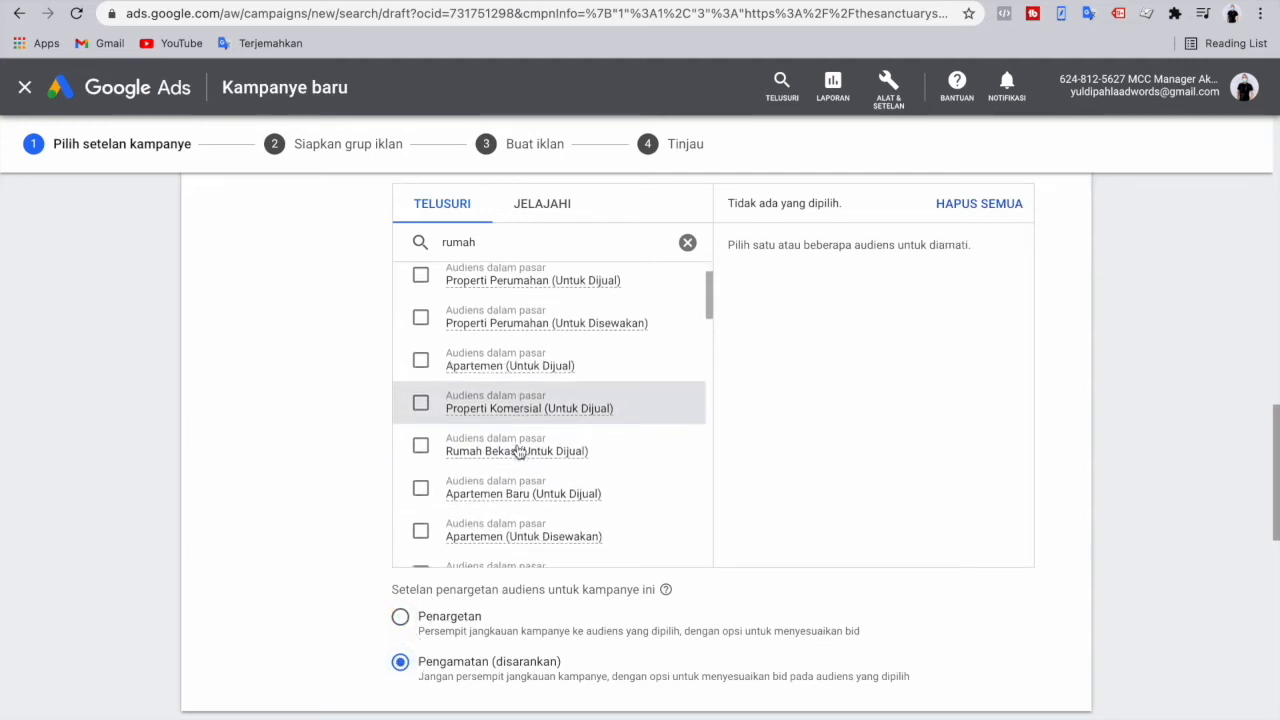
pyautogui.scroll(5, 518, 452)
pyautogui.scroll(-8, 480, 447)
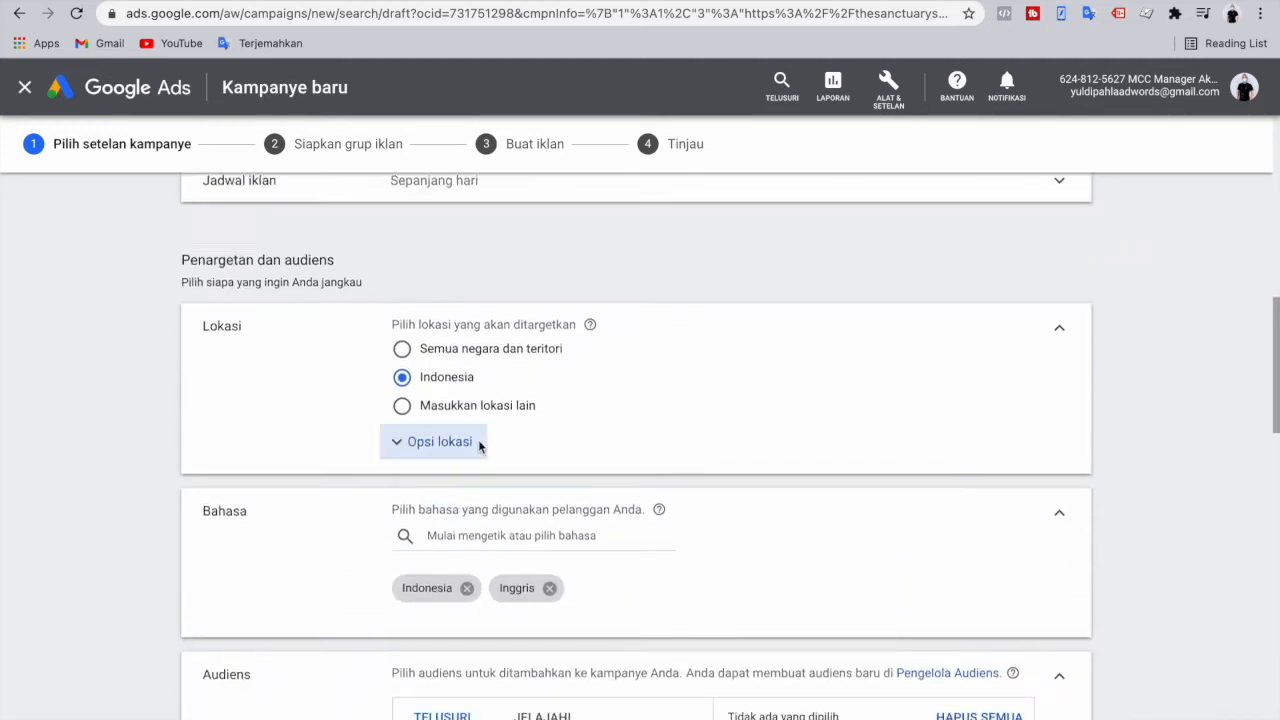
pyautogui.scroll(1, 421, 520)
pyautogui.scroll(-2, 329, 543)
pyautogui.click(420, 405)
pyautogui.scroll(-1, 460, 573)
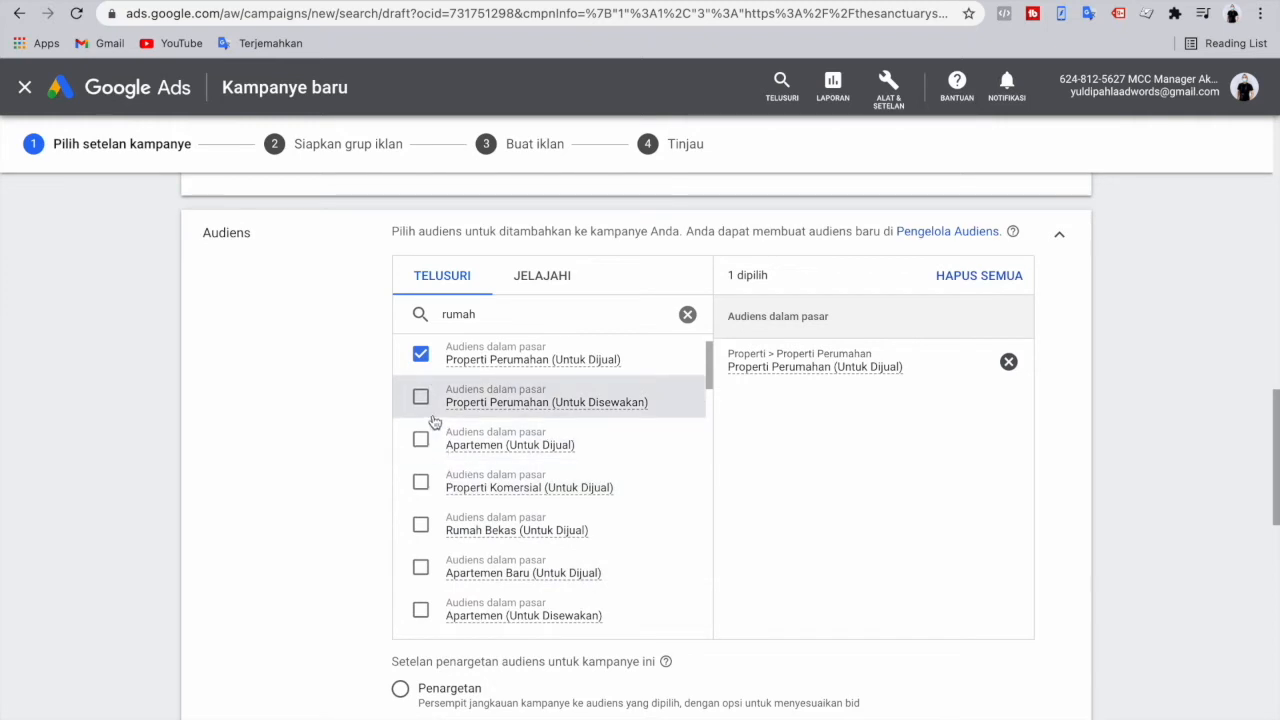
pyautogui.scroll(-3, 428, 522)
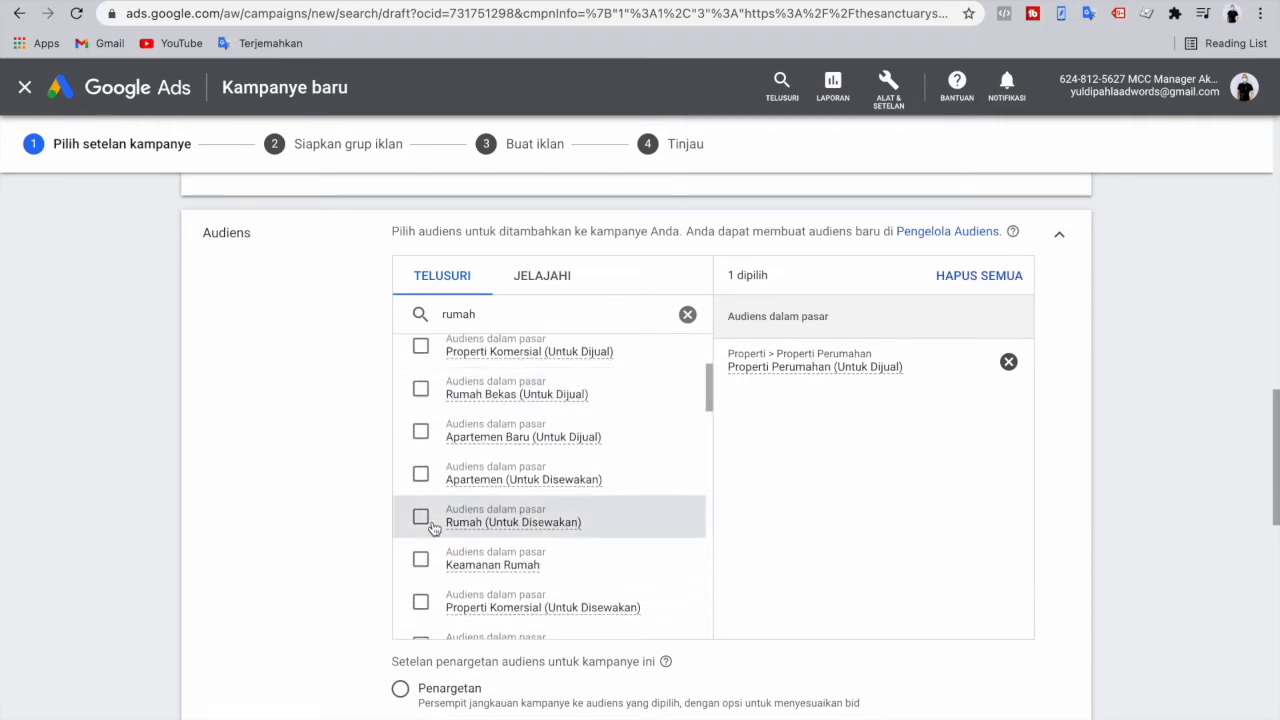
pyautogui.scroll(-2, 420, 566)
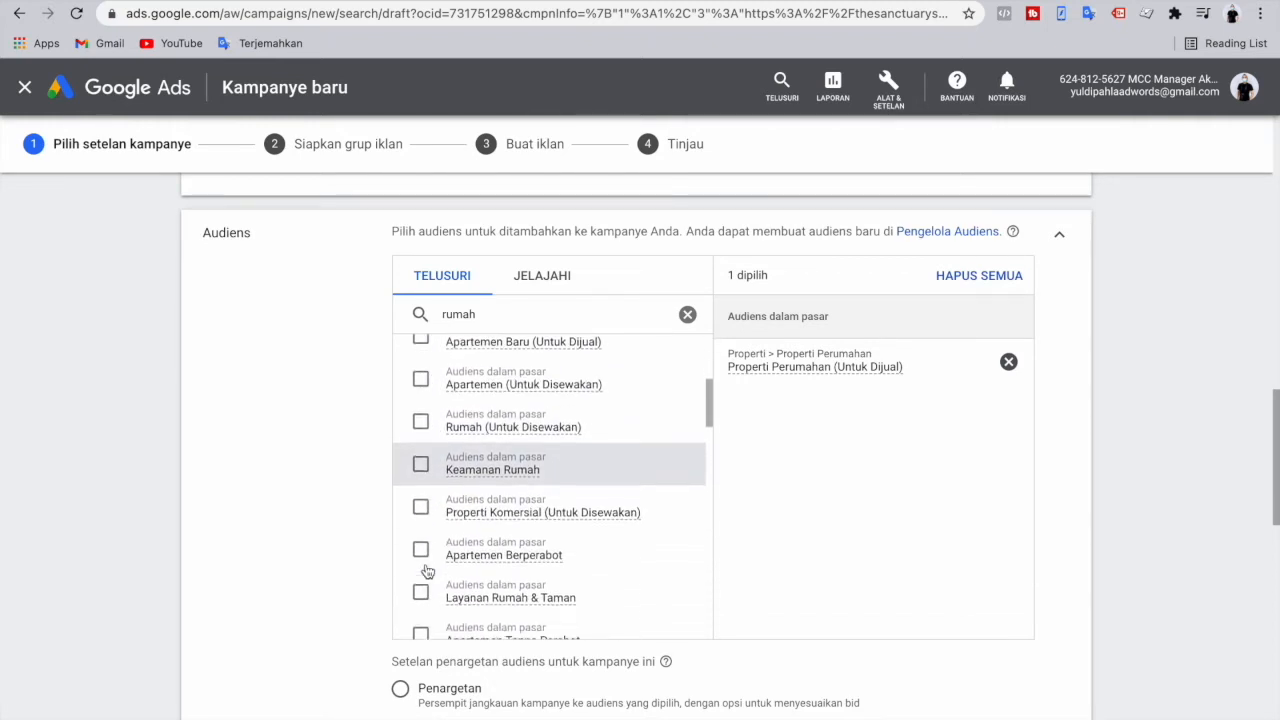
pyautogui.click(421, 507)
# - Add the in-market audiences Rumah & Taman and Rumah (Untuk Dijual) to the campaign
pyautogui.scroll(-2, 425, 514)
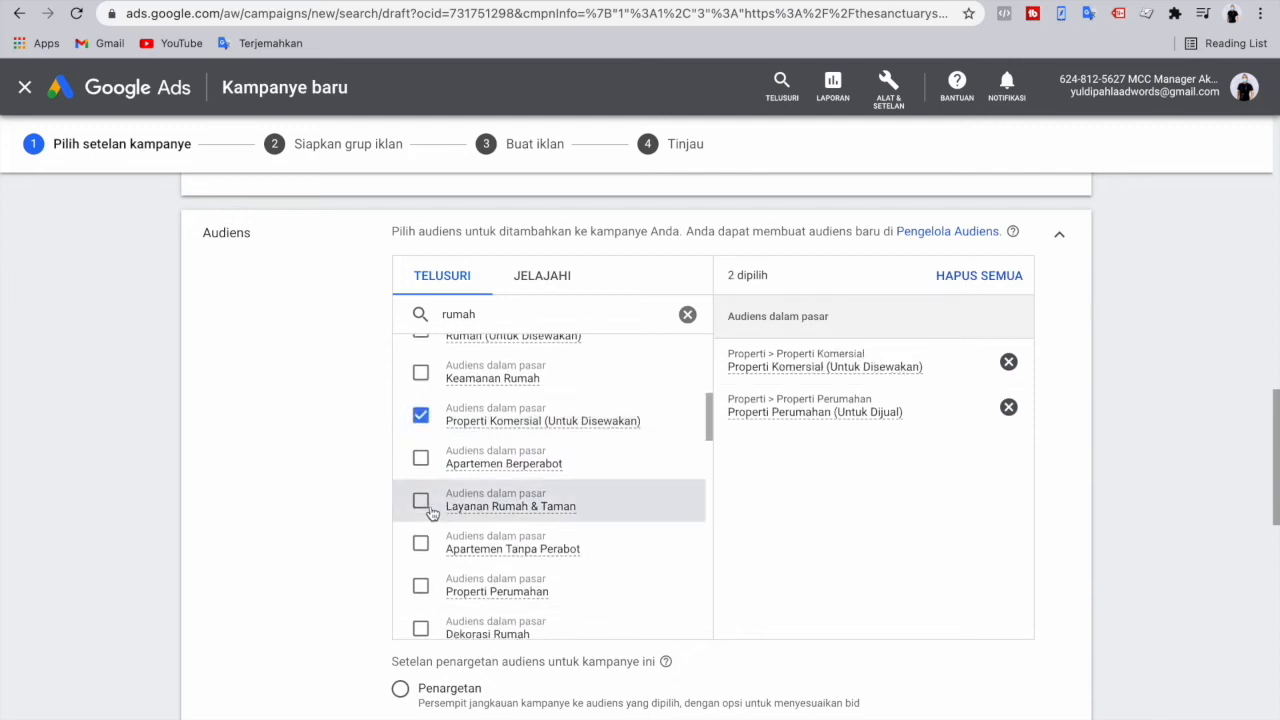
pyautogui.scroll(-3, 435, 540)
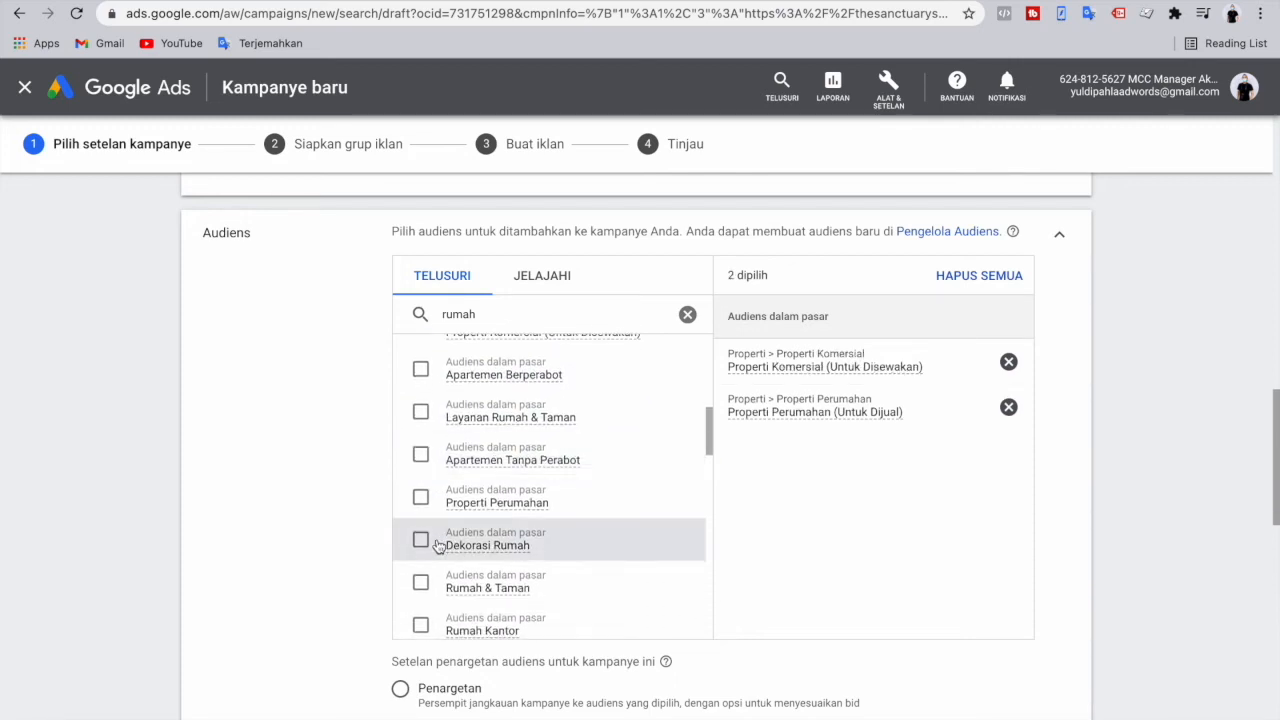
pyautogui.click(421, 527)
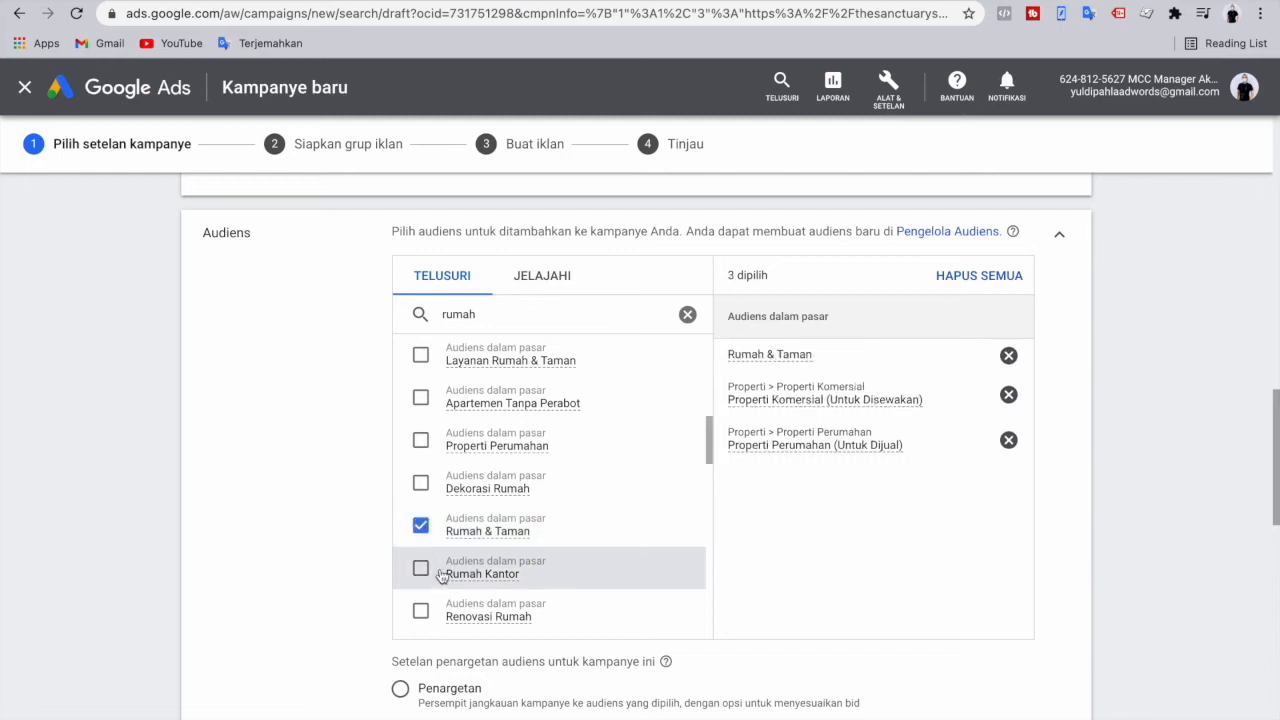
pyautogui.scroll(-3, 430, 580)
pyautogui.scroll(-3, 430, 581)
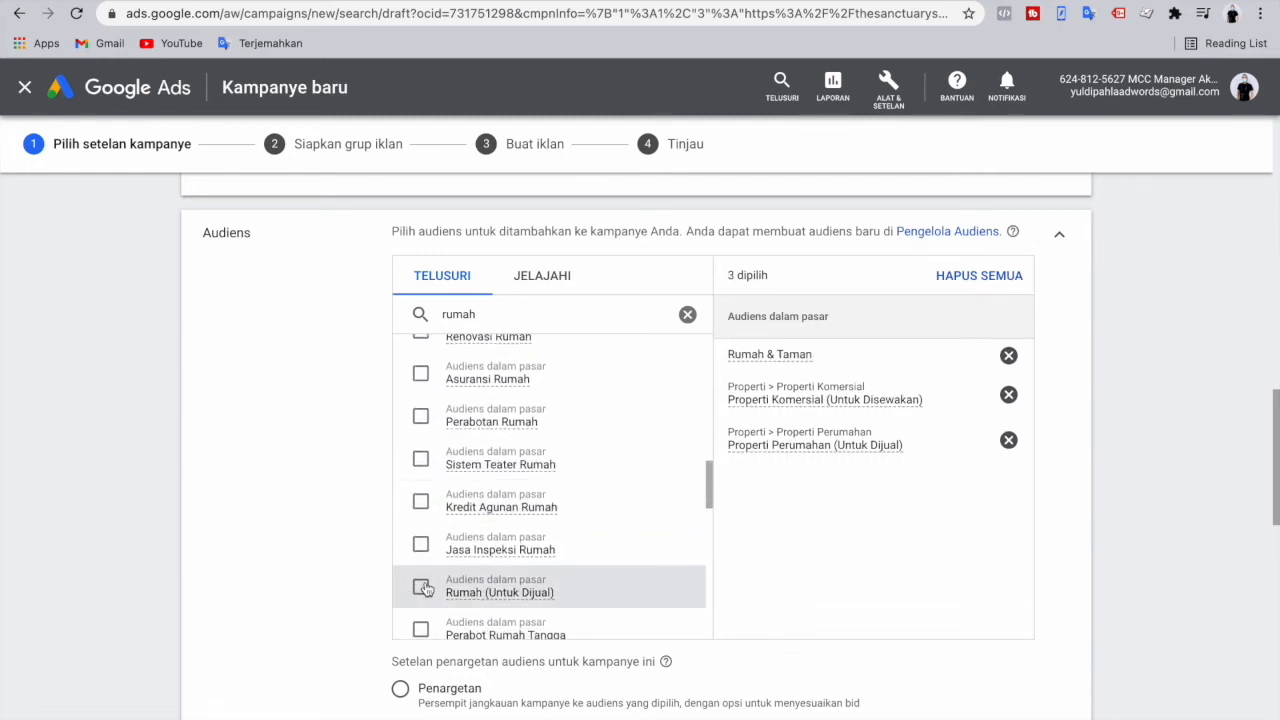
pyautogui.scroll(-1, 428, 582)
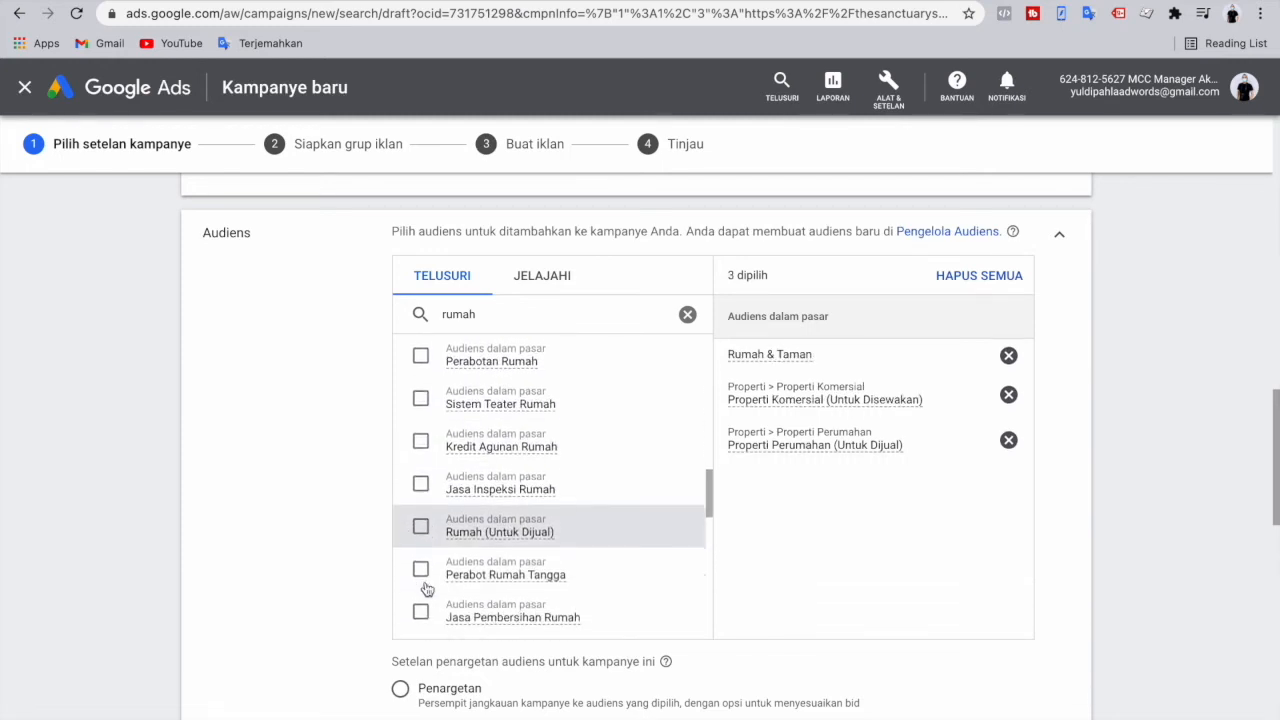
pyautogui.click(421, 530)
# - Look through the remaining "rumah" audiences and add the interest audience Pemburu Harga Murah
pyautogui.scroll(-4, 421, 538)
pyautogui.scroll(-1, 421, 540)
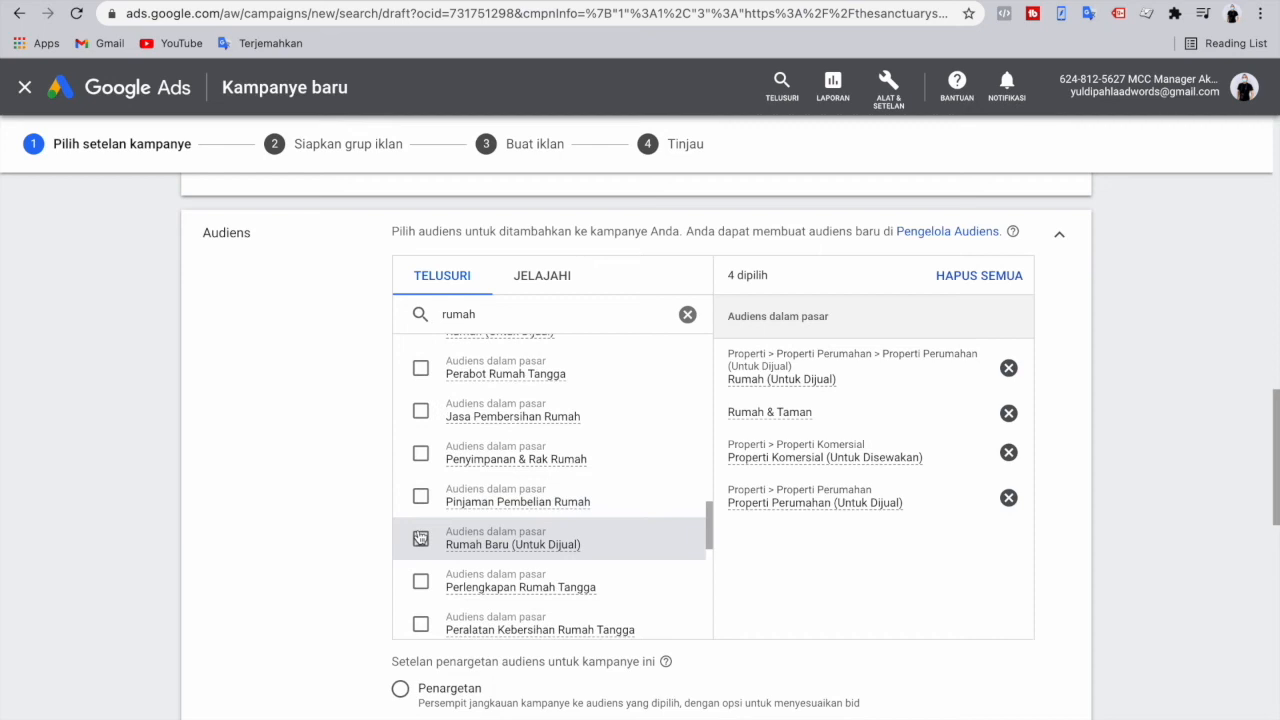
pyautogui.scroll(-4, 421, 538)
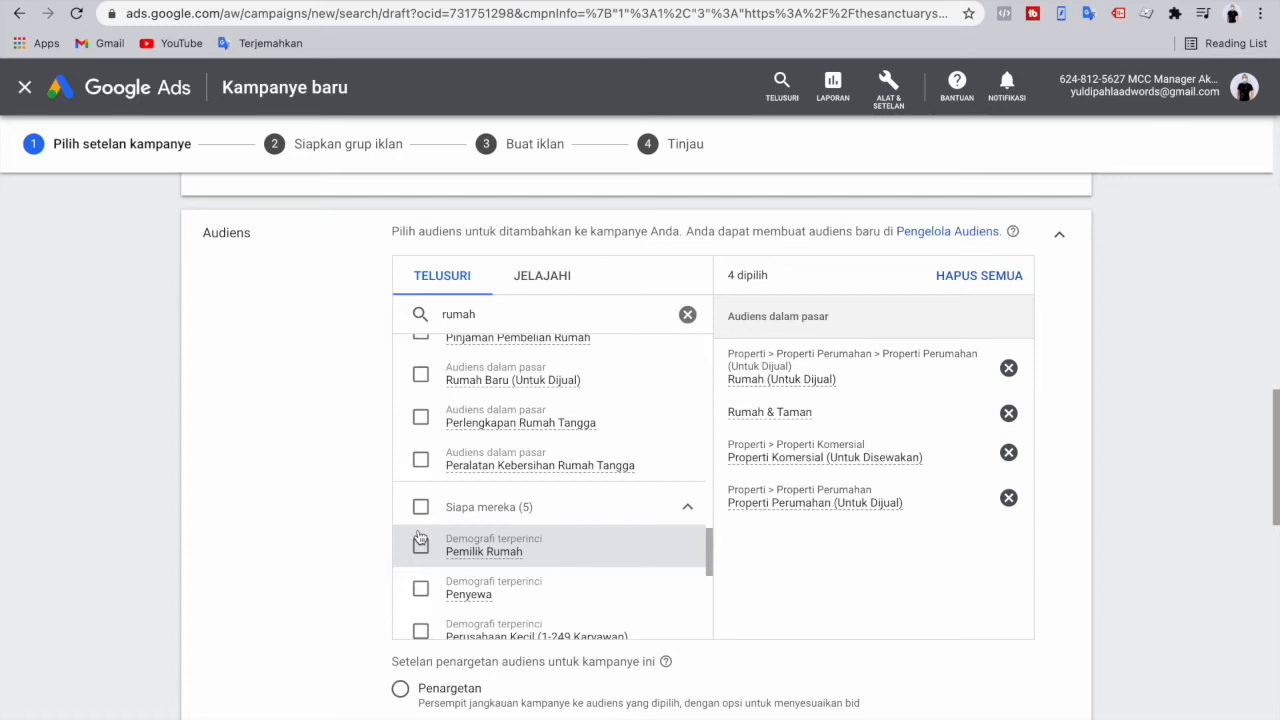
pyautogui.scroll(-2, 423, 480)
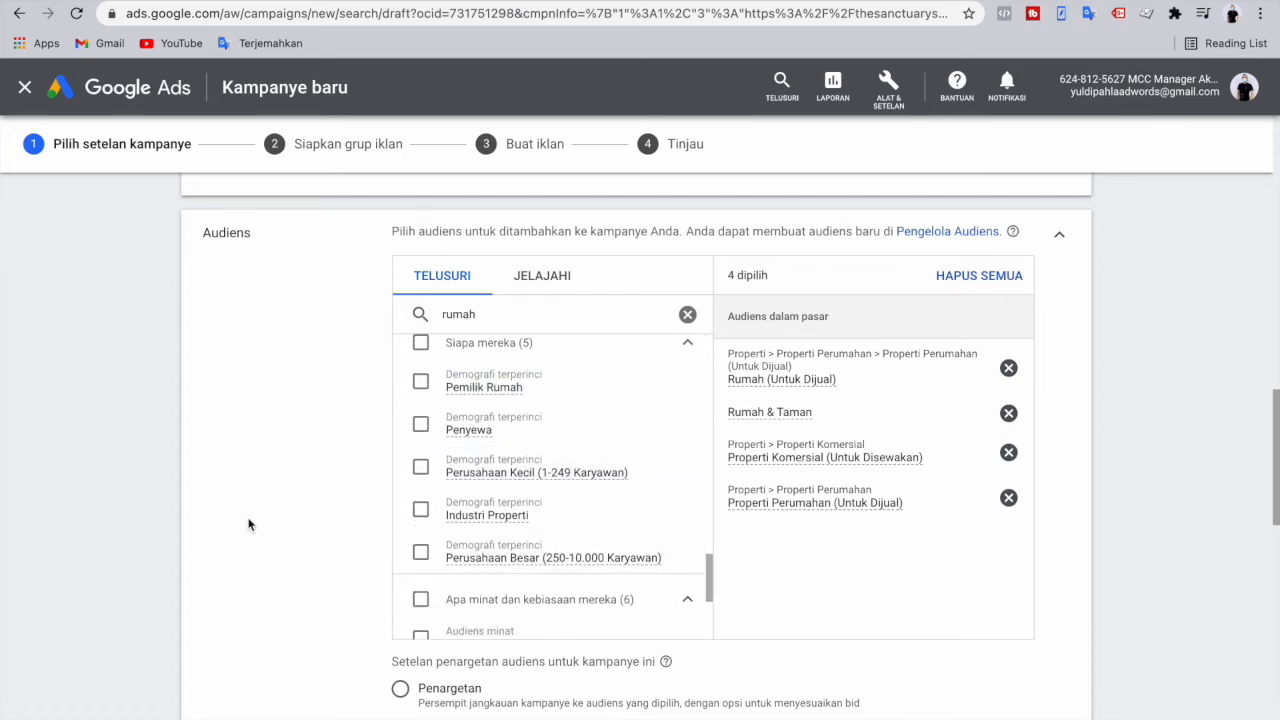
pyautogui.scroll(-1, 249, 525)
pyautogui.scroll(-2, 460, 540)
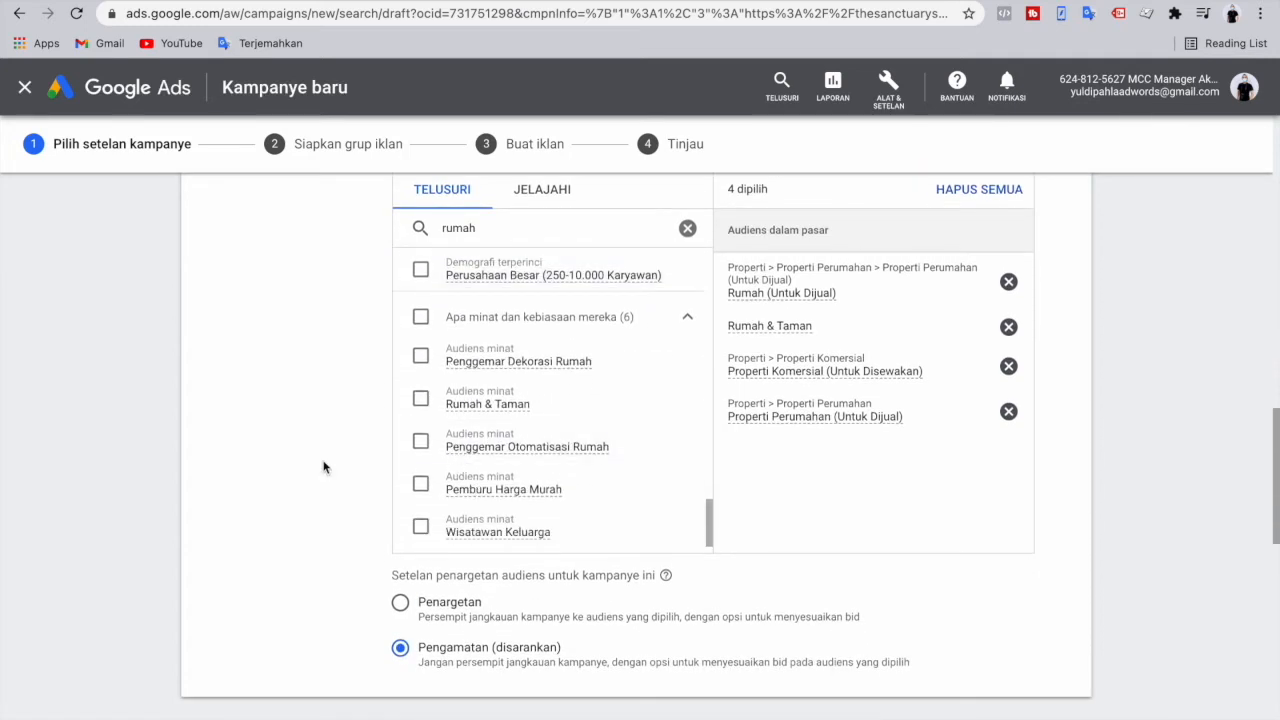
pyautogui.scroll(-3, 471, 409)
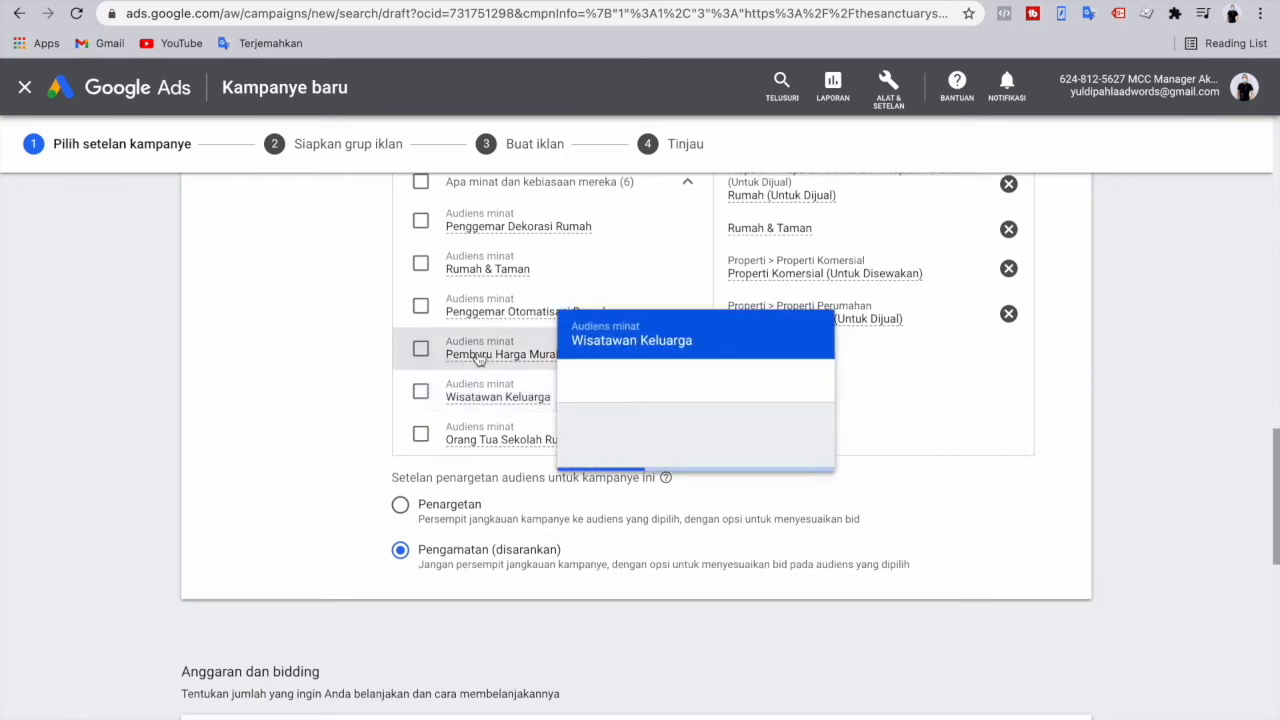
pyautogui.scroll(3, 349, 434)
pyautogui.scroll(-10, 339, 438)
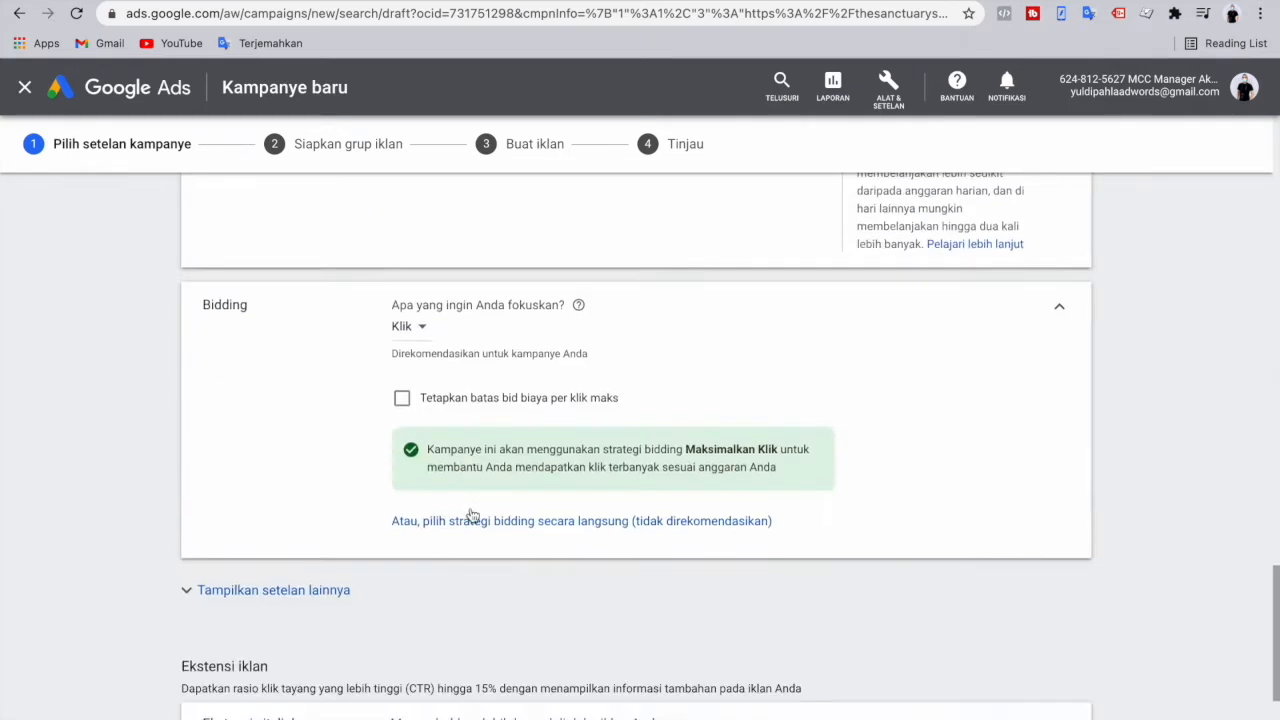
pyautogui.scroll(6, 471, 514)
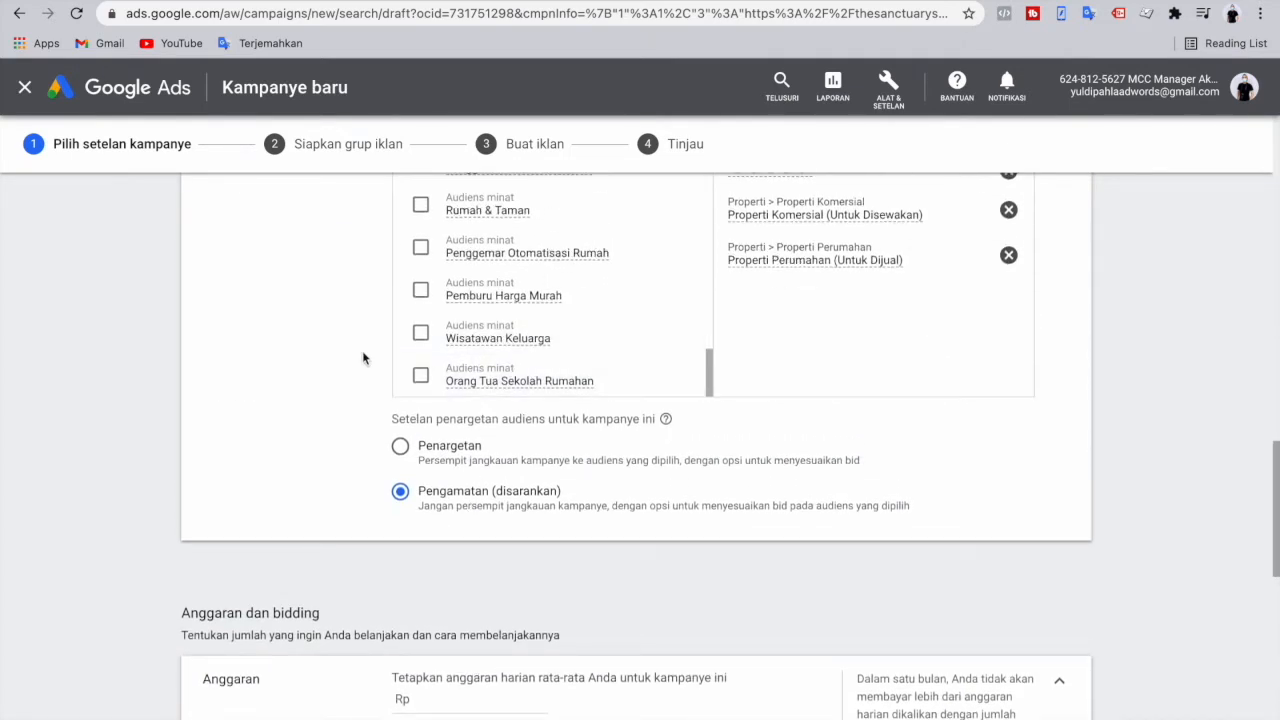
pyautogui.scroll(2, 363, 358)
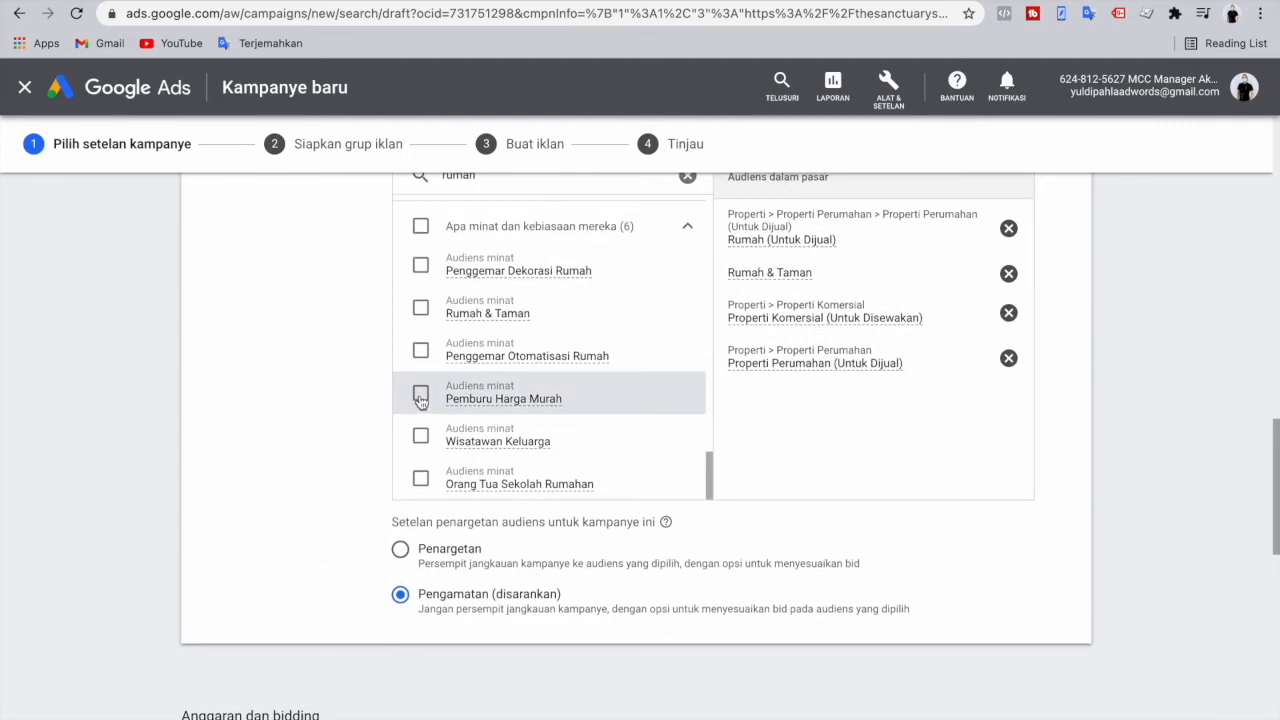
pyautogui.click(419, 399)
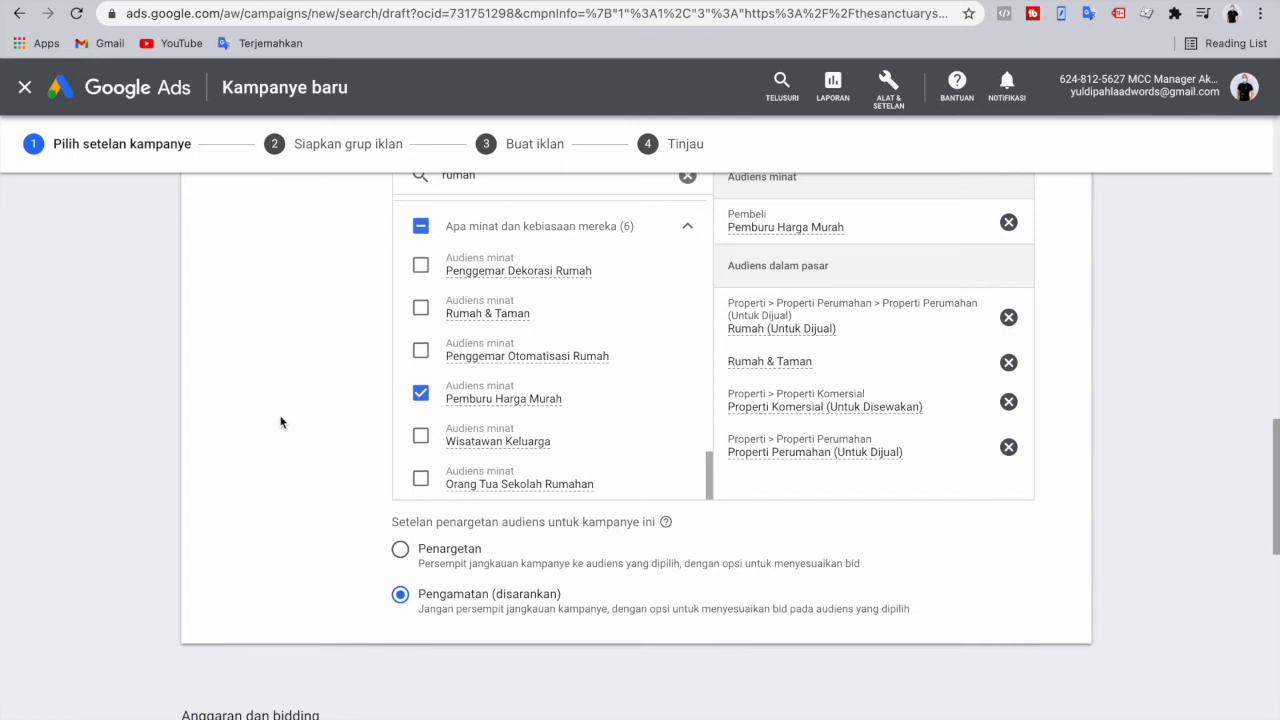
# - Set the campaign's average daily budget to Rp 30000
pyautogui.scroll(-5, 281, 422)
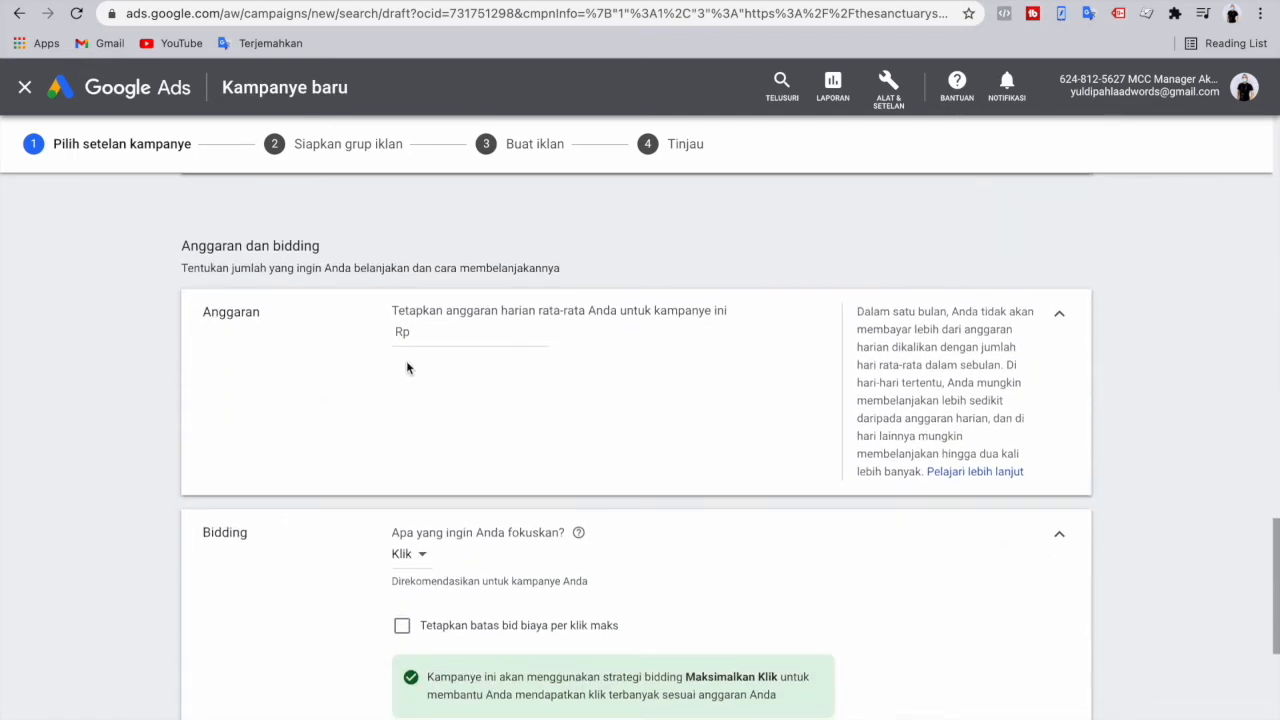
pyautogui.click(439, 338)
pyautogui.write('30000')
pyautogui.click(434, 400)
# - Check the bidding focus options and switch the Bidding section to choosing a bid strategy directly
pyautogui.scroll(-2, 556, 444)
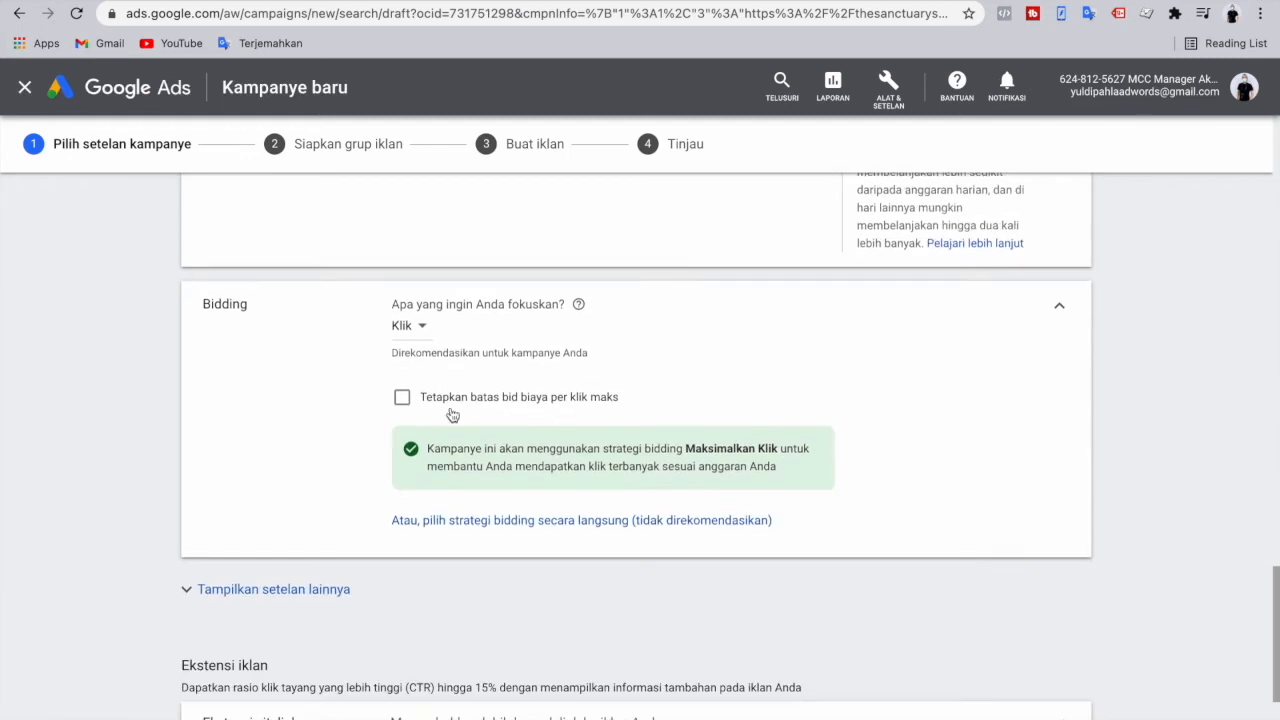
pyautogui.click(421, 326)
pyautogui.click(352, 458)
pyautogui.click(449, 522)
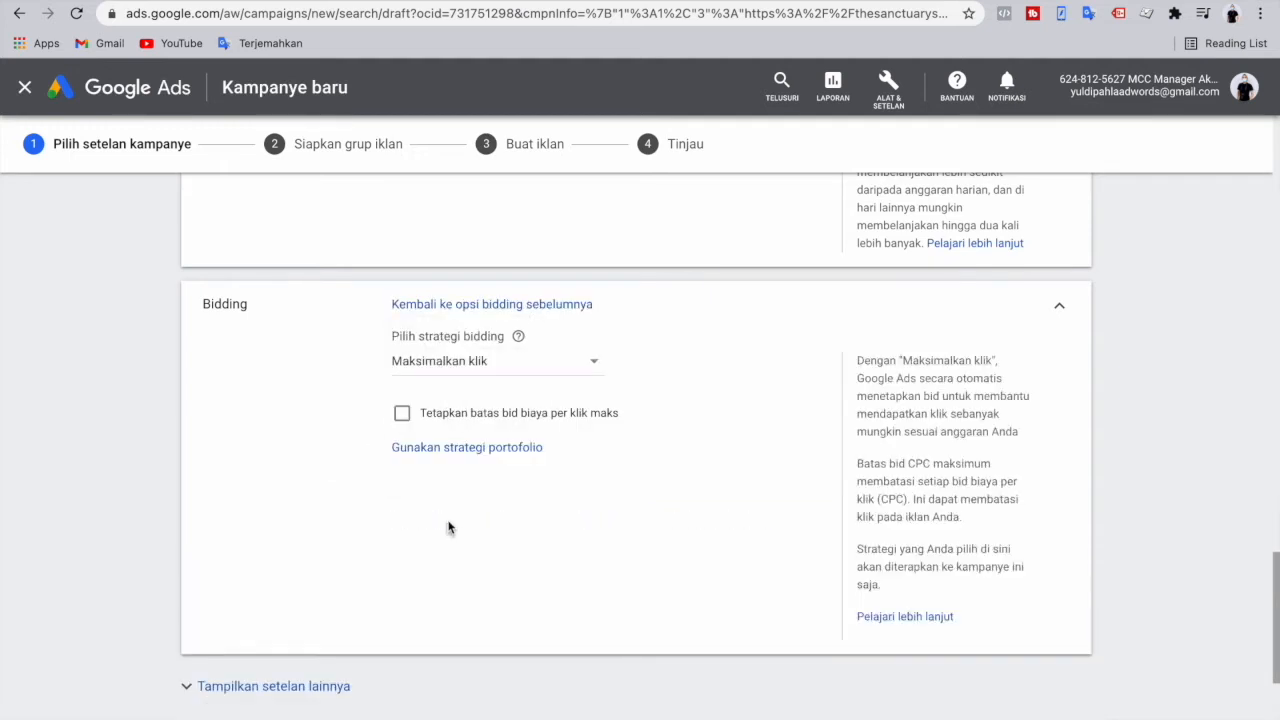
# - Review the available bidding strategies, keep Maksimalkan klik and enable the maximum cost-per-click bid limit
pyautogui.click(443, 360)
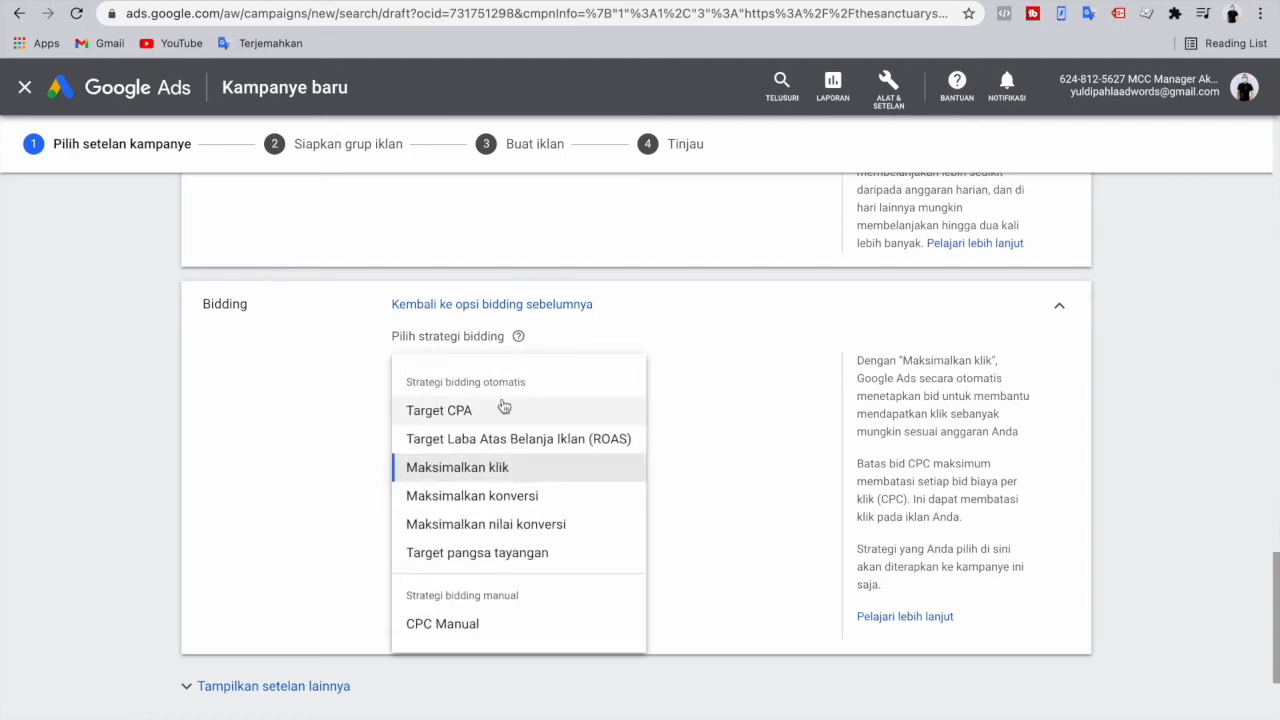
pyautogui.click(726, 545)
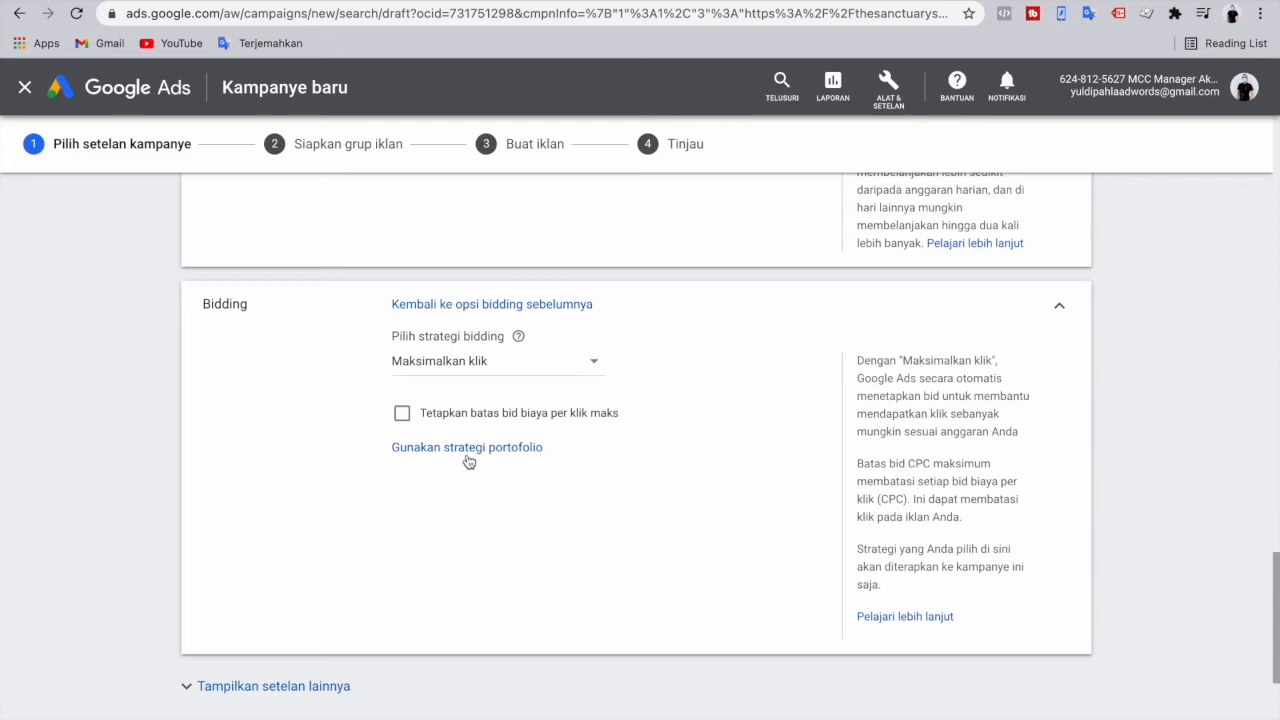
pyautogui.click(404, 424)
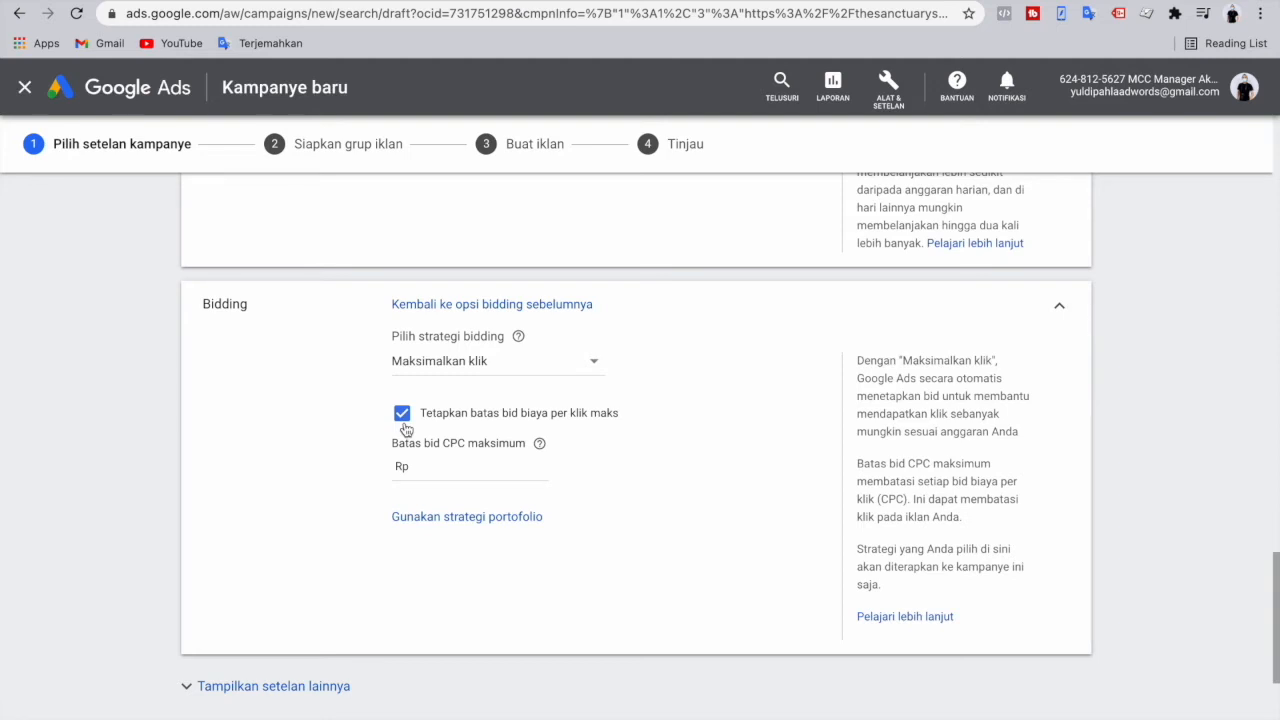
pyautogui.moveTo(449, 443); pyautogui.dragTo(466, 443)
pyautogui.click(425, 470)
# - Open Keyword Planner in a separate tab and get new keyword ideas for "rumah"
pyautogui.click(877, 117)
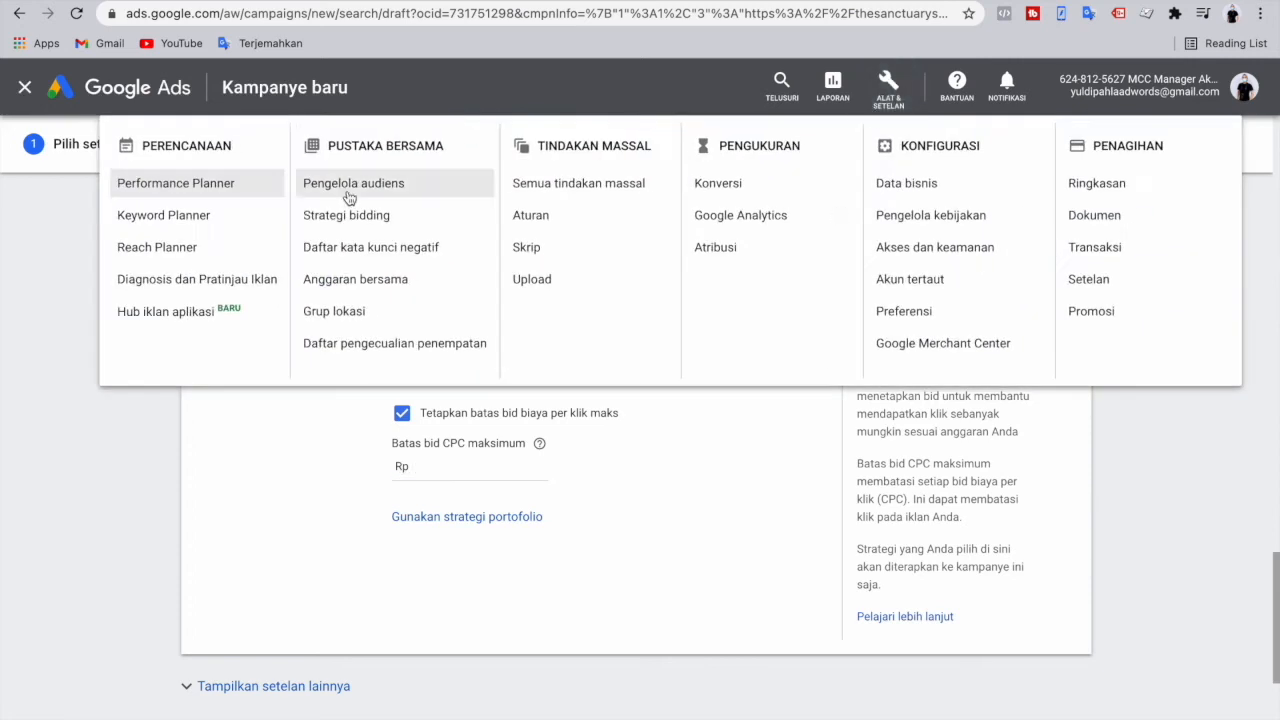
pyautogui.rightClick(195, 217)
pyautogui.click(222, 227)
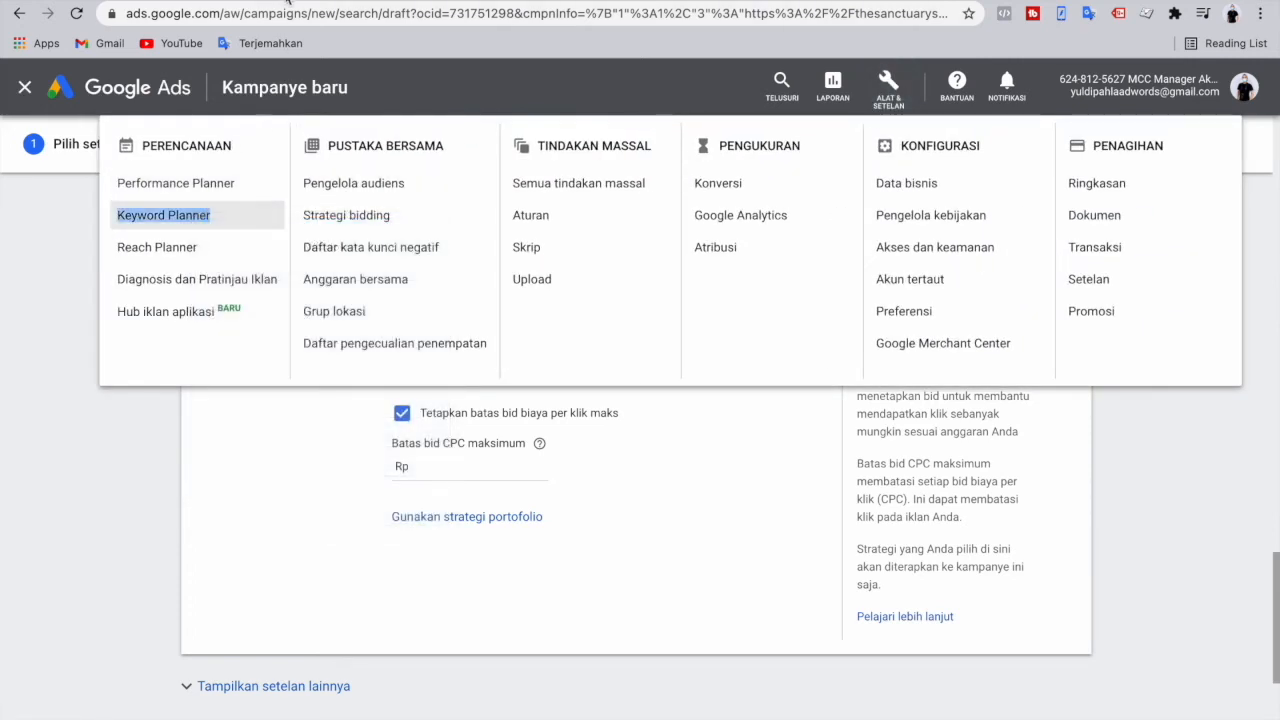
pyautogui.click(288, 1)
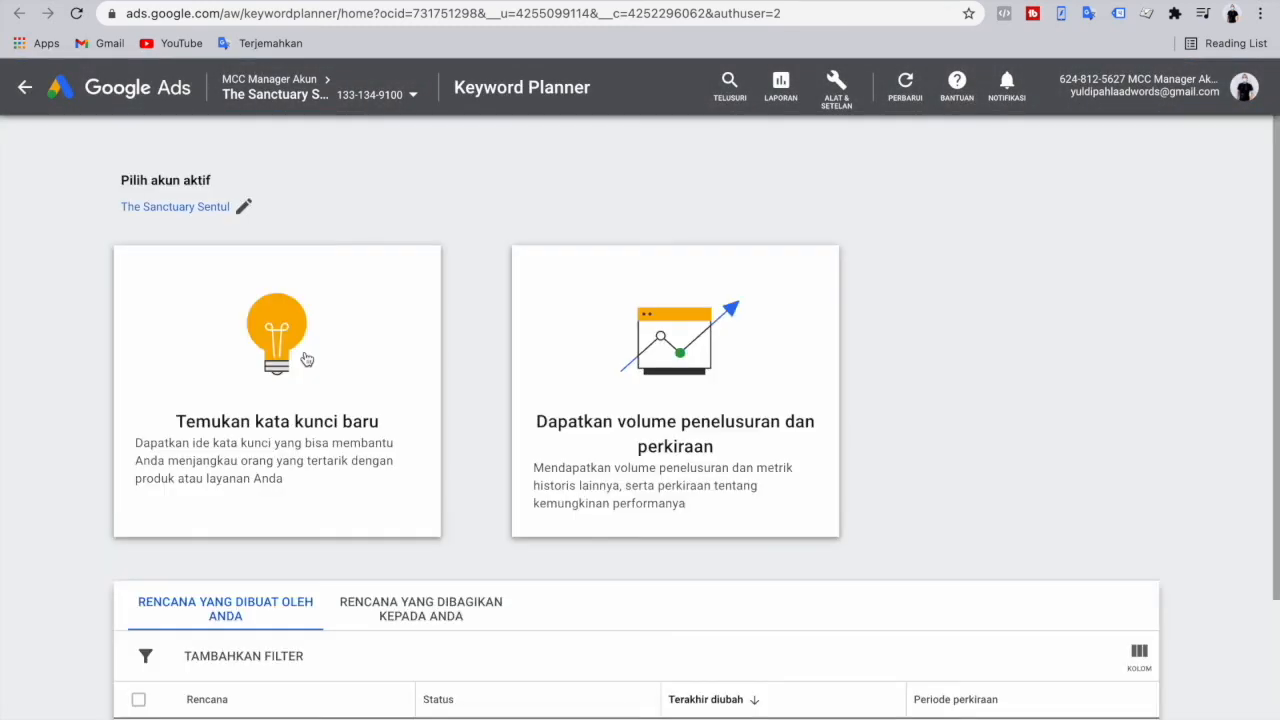
pyautogui.click(307, 360)
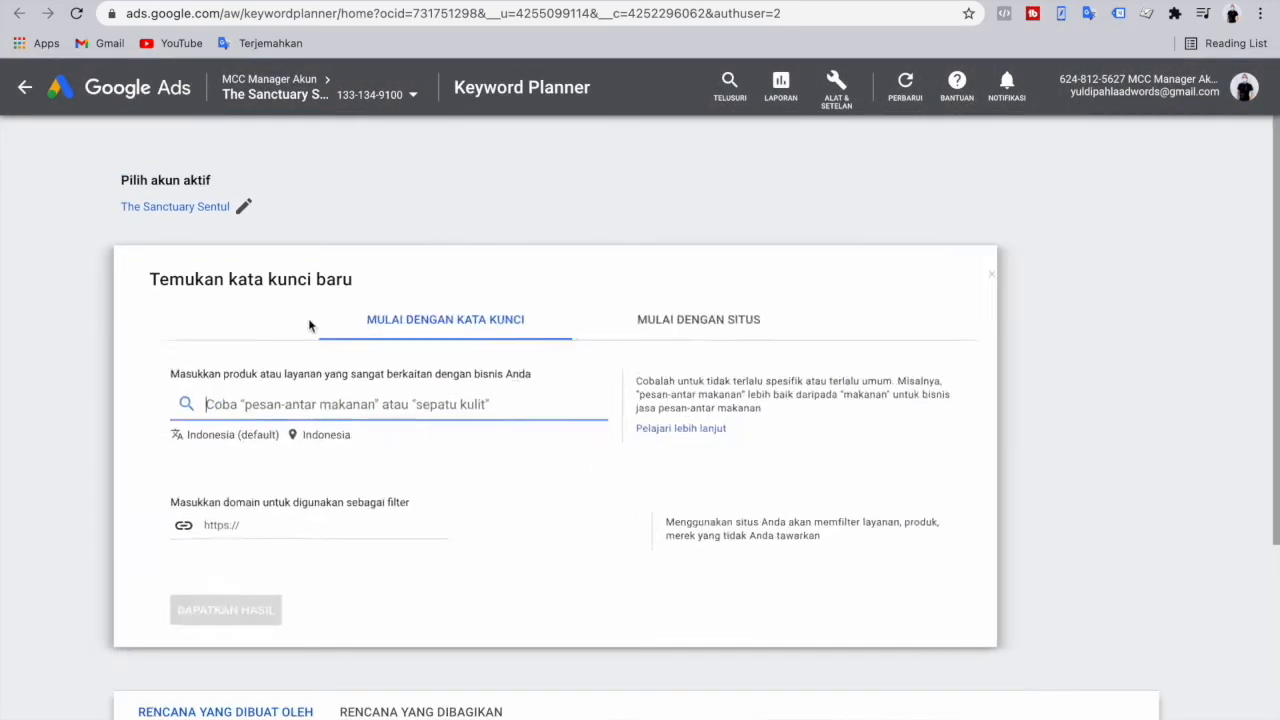
pyautogui.write('rumah')
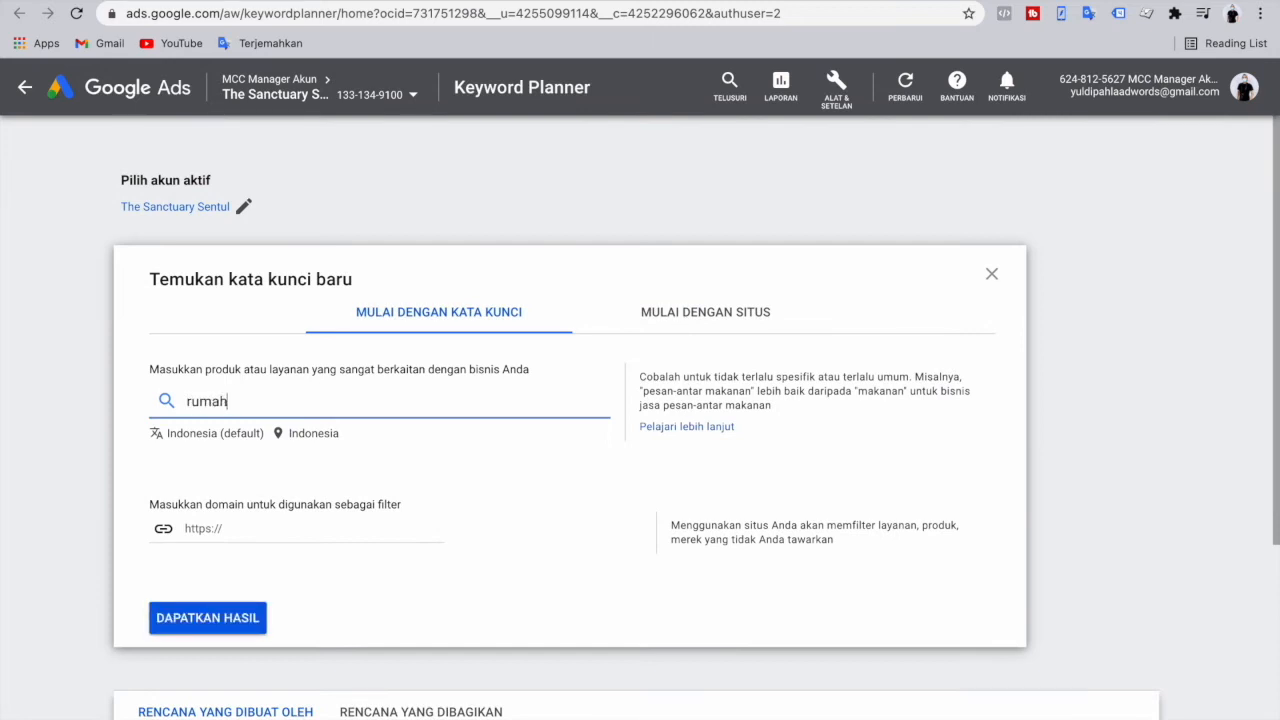
pyautogui.click(250, 617)
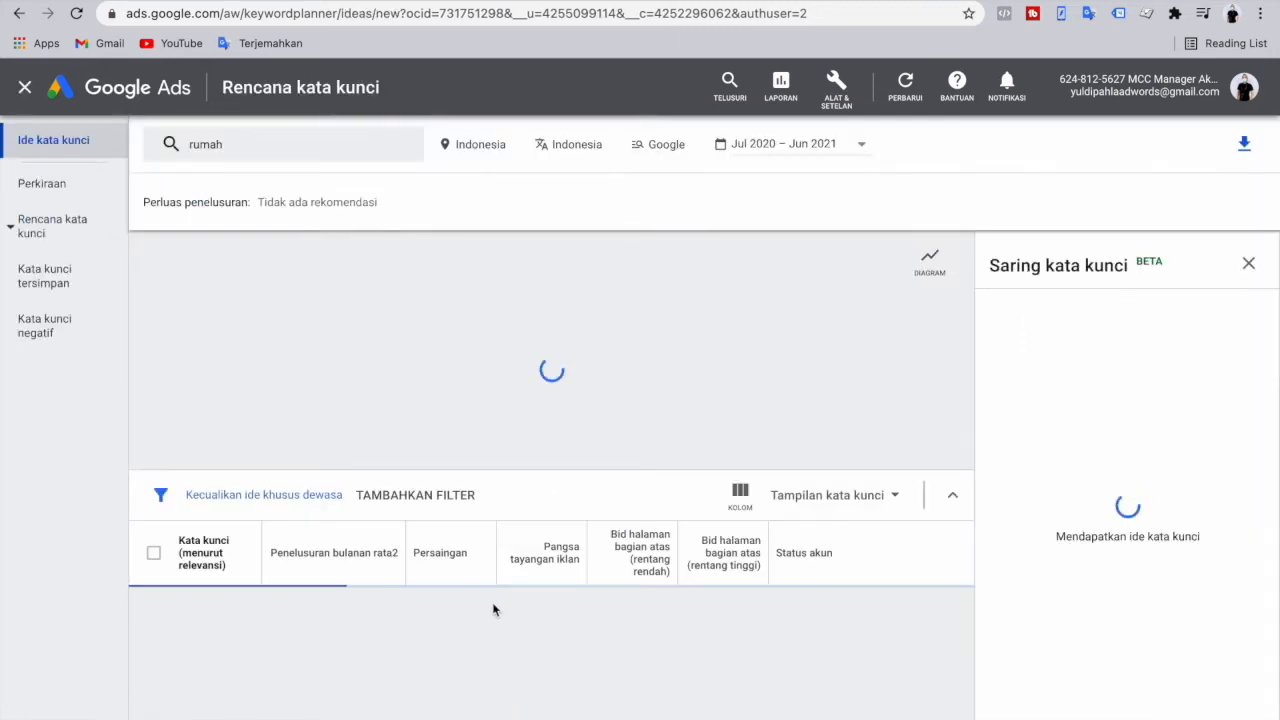
# - Examine the low and high top-of-page bids for the keyword "rumah dijual" in the keyword ideas
pyautogui.scroll(-3, 300, 560)
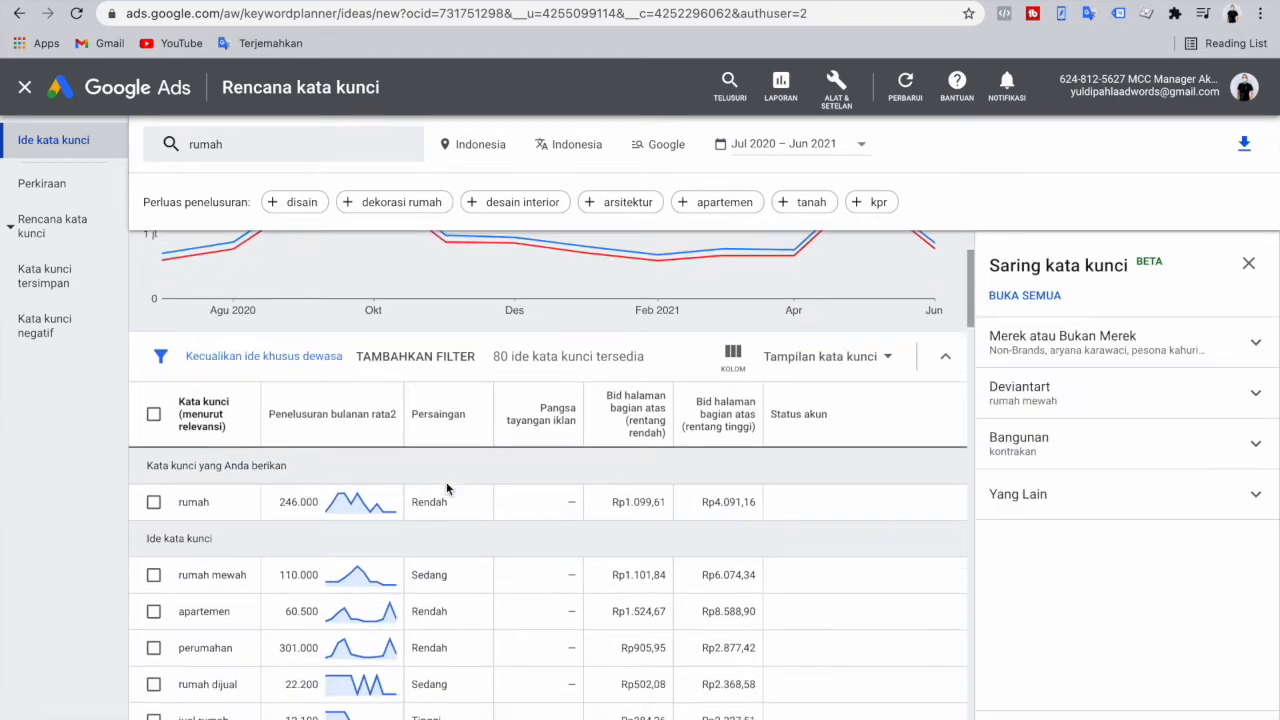
pyautogui.scroll(-1, 265, 540)
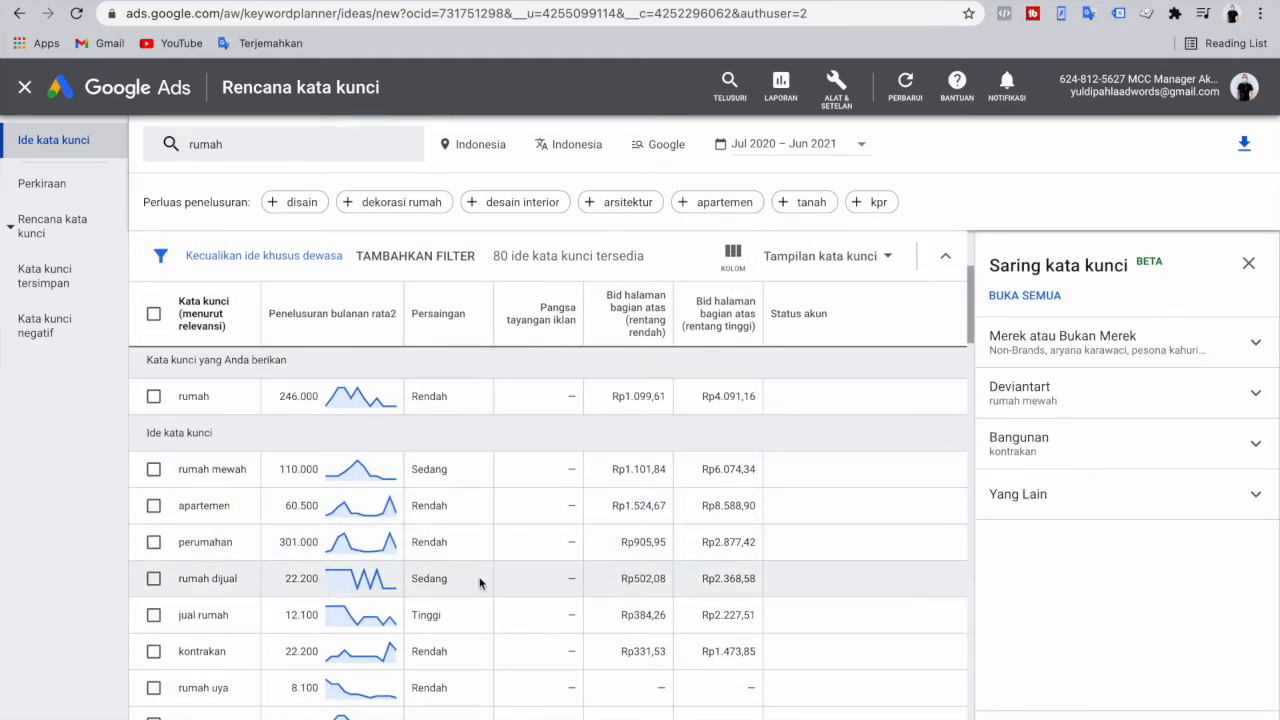
pyautogui.doubleClick(643, 579)
pyautogui.click(715, 577)
pyautogui.doubleClick(716, 576)
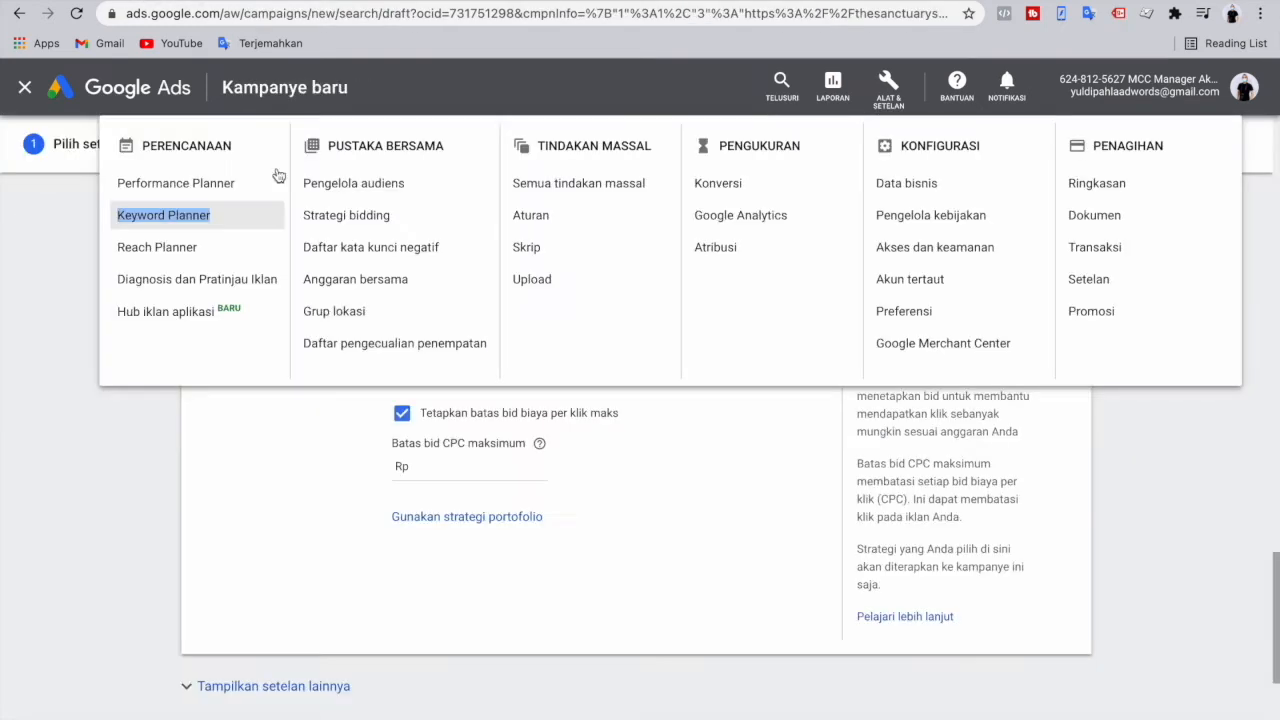
# - Return to the campaign draft and set the maximum CPC bid limit to Rp 2.000,00
pyautogui.click(452, 462)
pyautogui.write('20000')
pyautogui.click(617, 516)
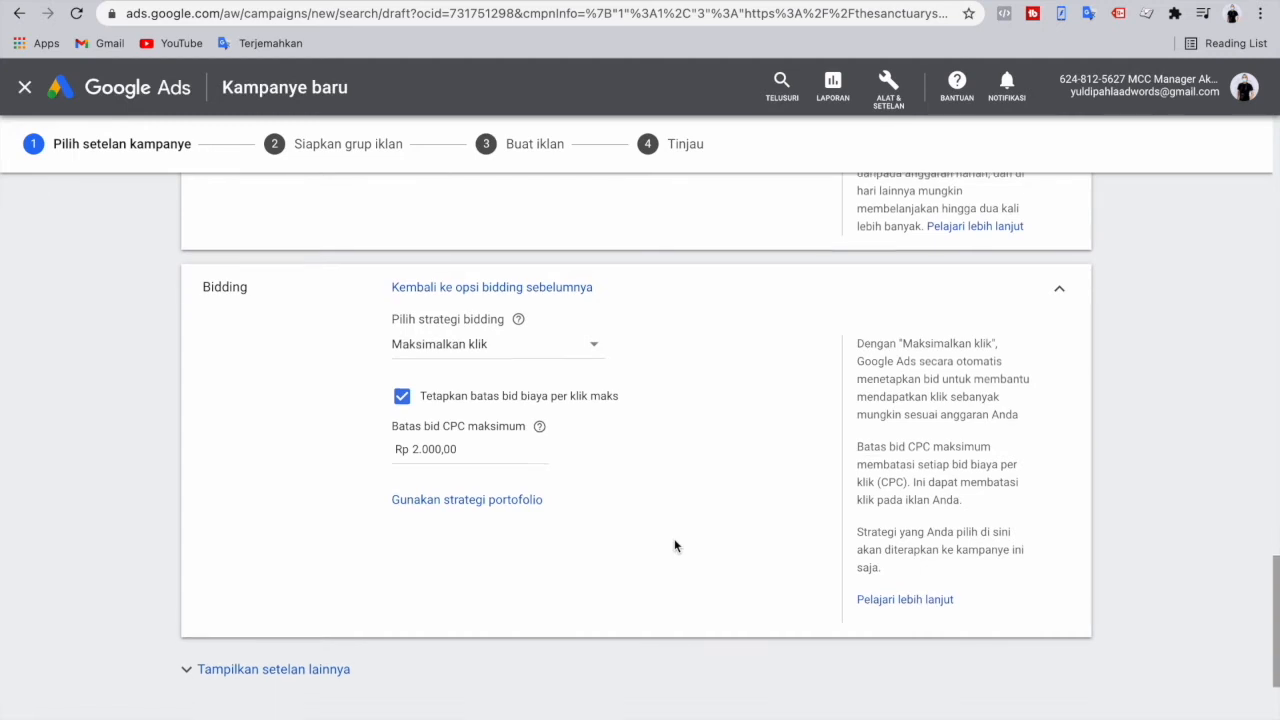
# - Show the campaign's additional settings and expand the sitelink extension section under Ekstensi iklan
pyautogui.scroll(-2, 674, 546)
pyautogui.click(427, 553)
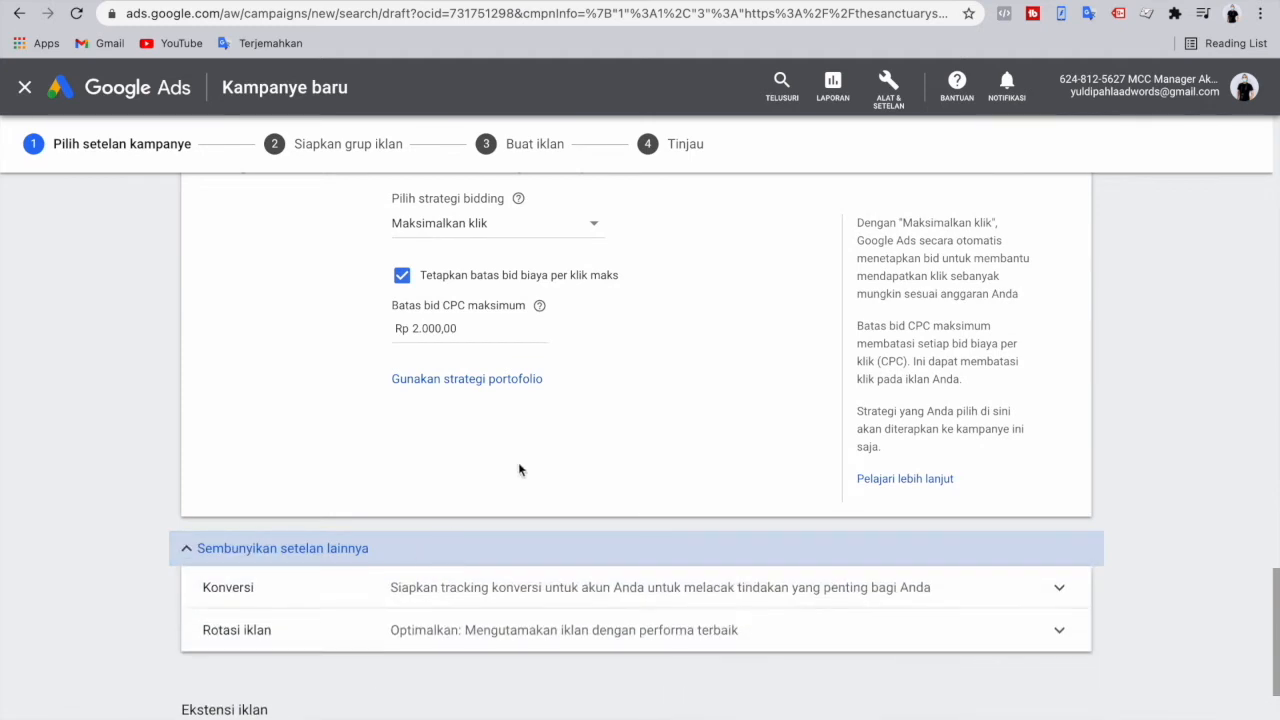
pyautogui.scroll(-2, 518, 465)
pyautogui.scroll(-2, 457, 418)
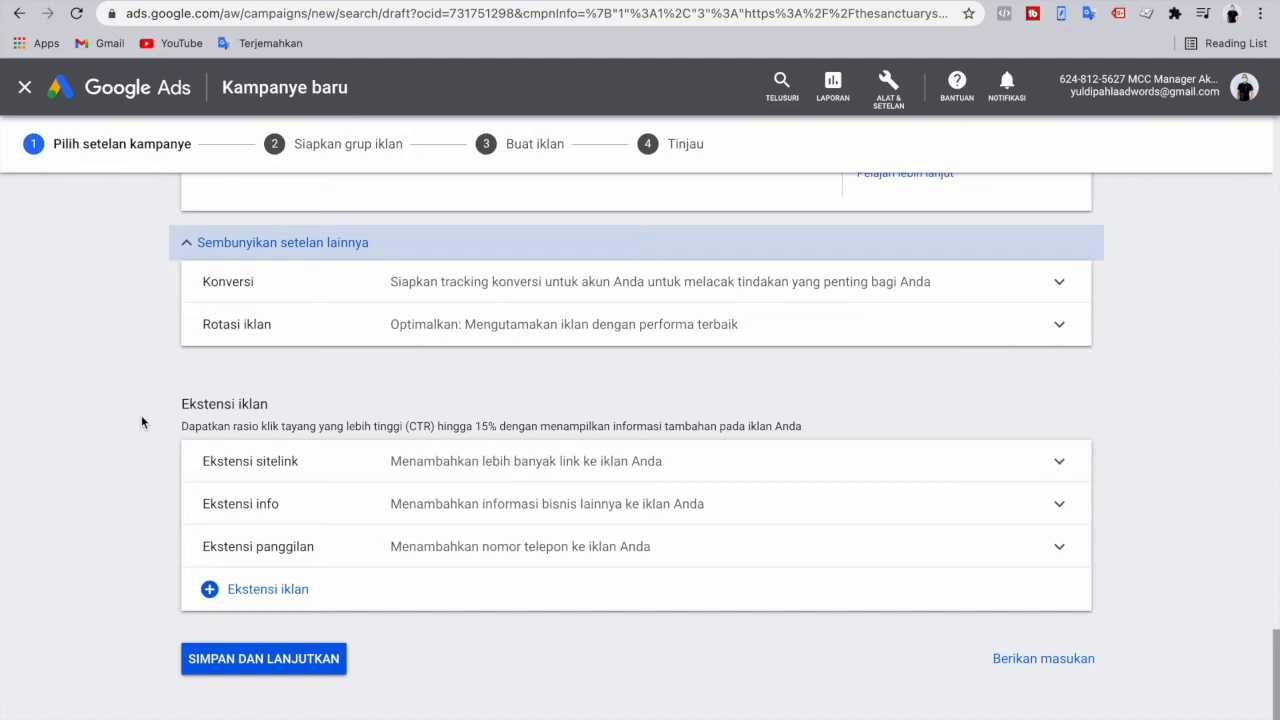
pyautogui.click(333, 477)
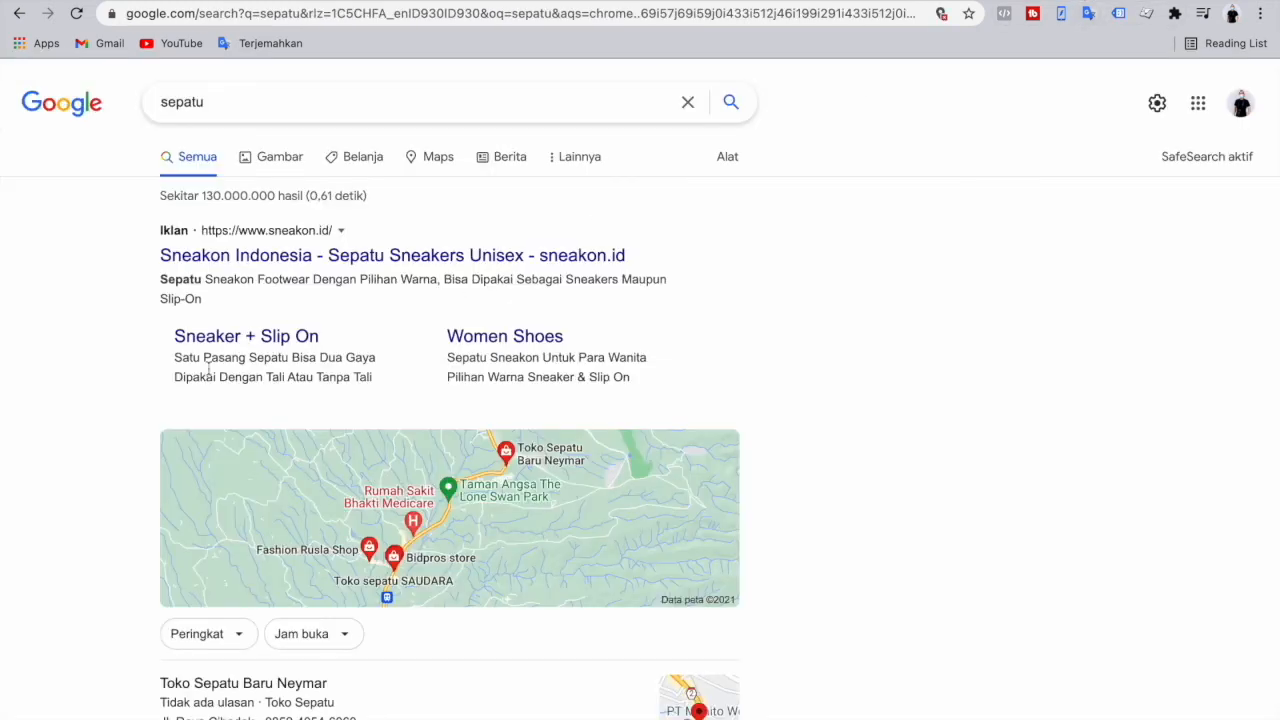
# - Examine the two sitelinks under the Sneakon ad in the "sepatu" Google results and return to the campaign draft
pyautogui.moveTo(171, 334); pyautogui.dragTo(391, 369)
pyautogui.moveTo(632, 383); pyautogui.dragTo(443, 334)
pyautogui.click(85, 215)
pyautogui.click(110, 0)
pyautogui.scroll(-1, 424, 553)
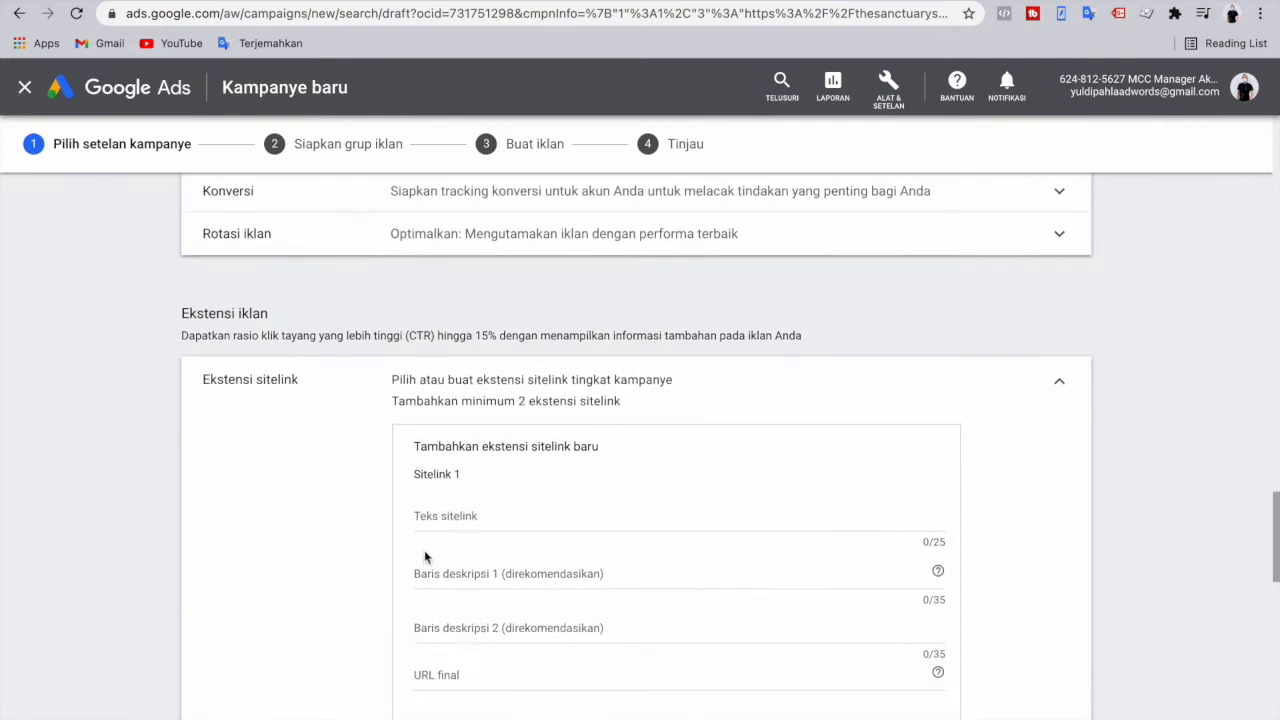
# - Copy "Rumah mewah di Sentul Selatan - DP 0%" from the Word document into the text of Sitelink 1
pyautogui.click(461, 517)
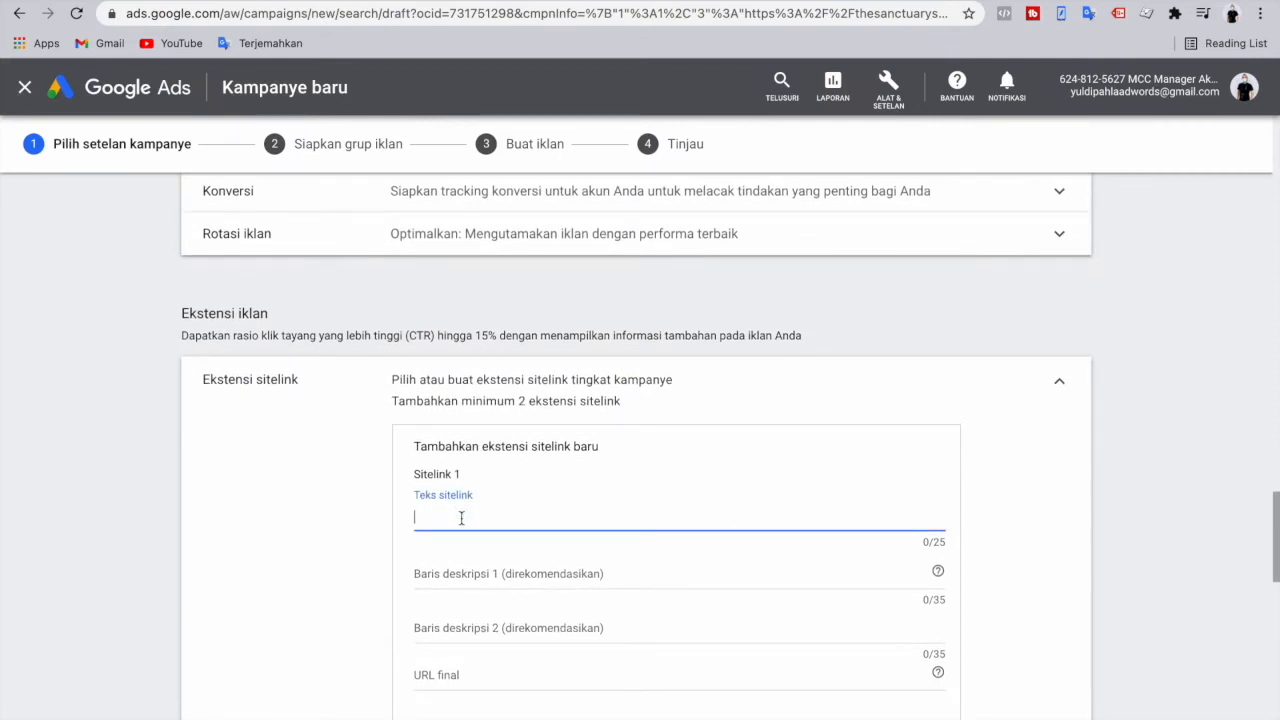
pyautogui.hotkey('ctrl', 'Left')
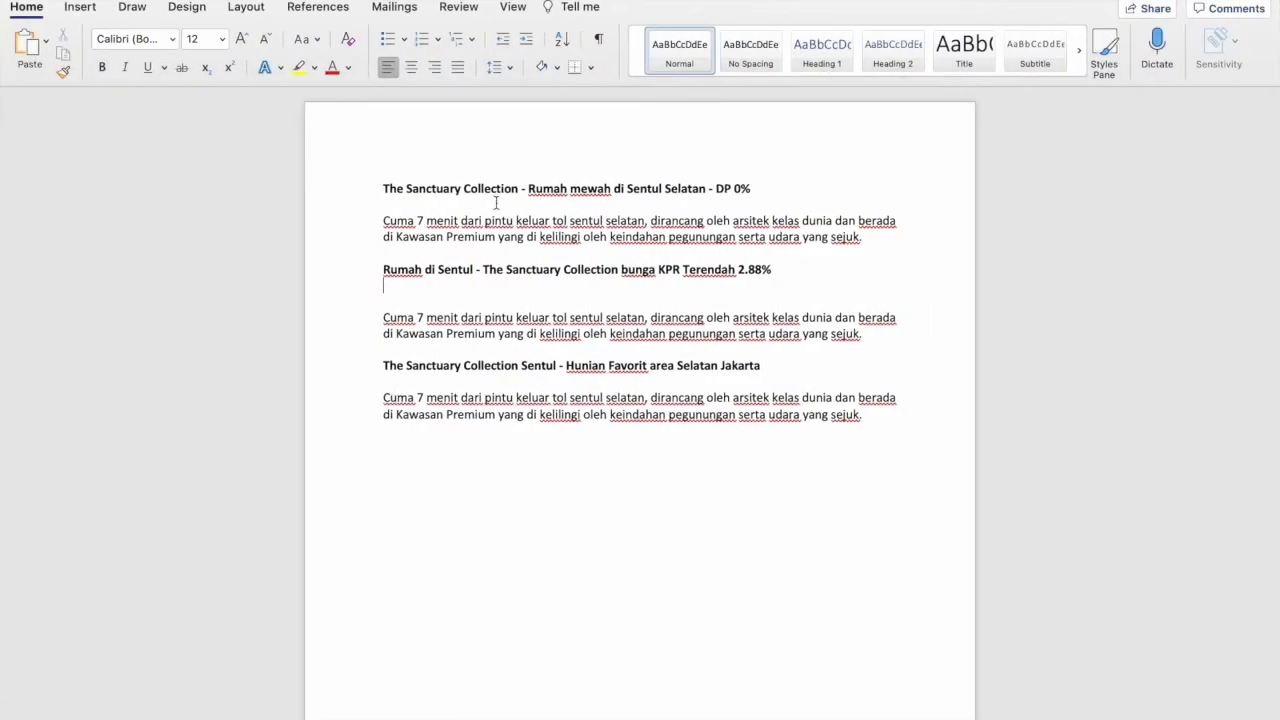
pyautogui.moveTo(383, 189); pyautogui.dragTo(527, 196)
pyautogui.click(550, 185)
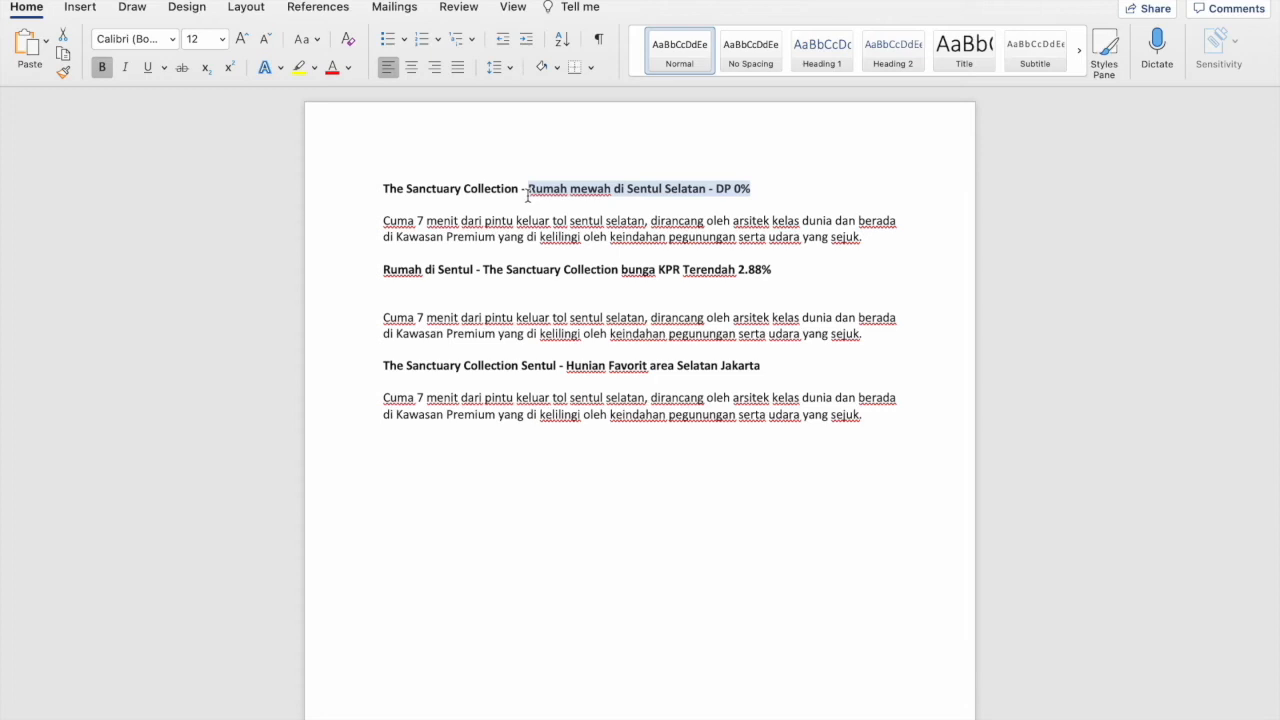
pyautogui.press('super+c')
pyautogui.press('super+Tab')
pyautogui.click(440, 495)
pyautogui.press('super+v')
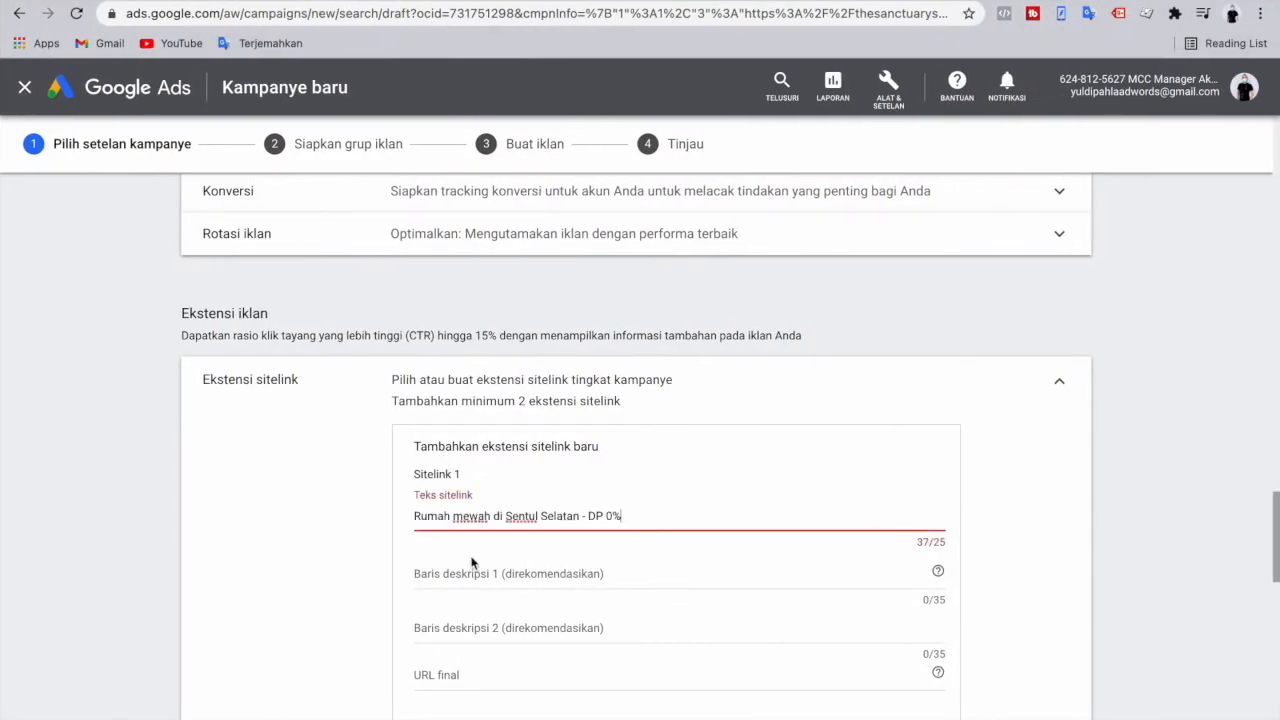
# - Try to shorten the pasted Sitelink 1 text to fit the character limit and replace it with "Peromo rumah di sntul Dp"
pyautogui.click(918, 547)
pyautogui.moveTo(918, 547); pyautogui.dragTo(945, 543)
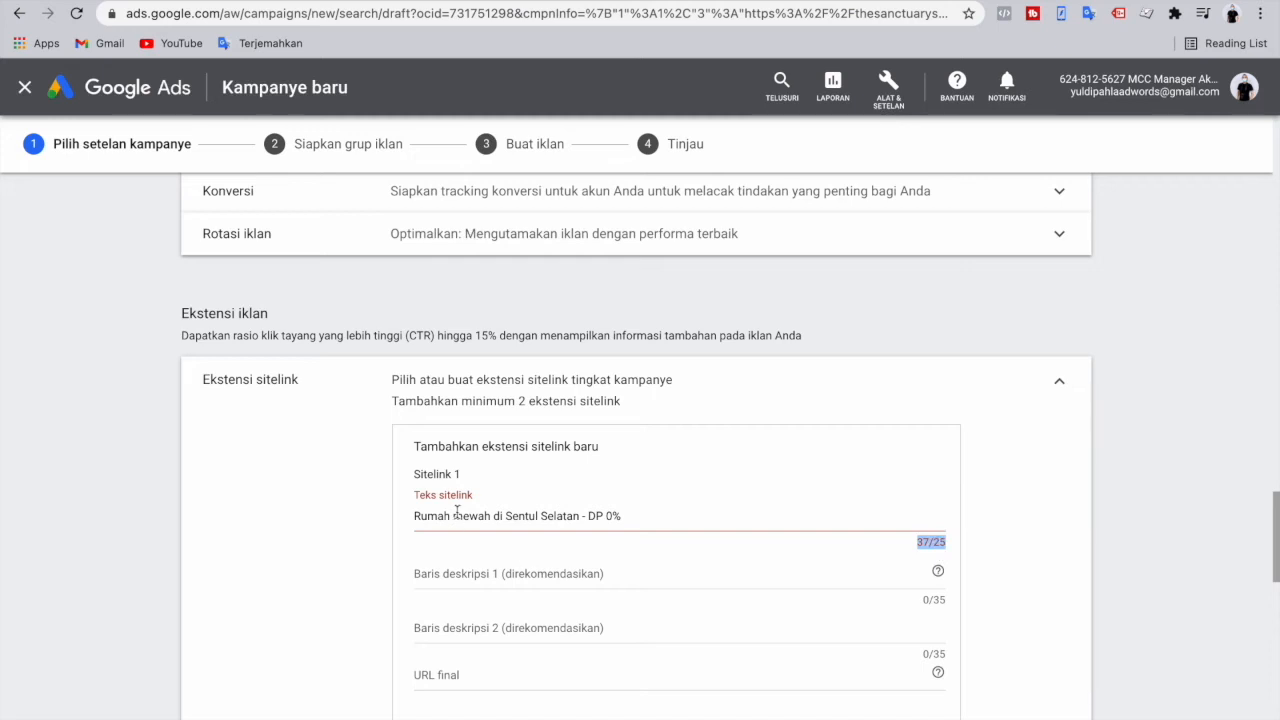
pyautogui.click(503, 516)
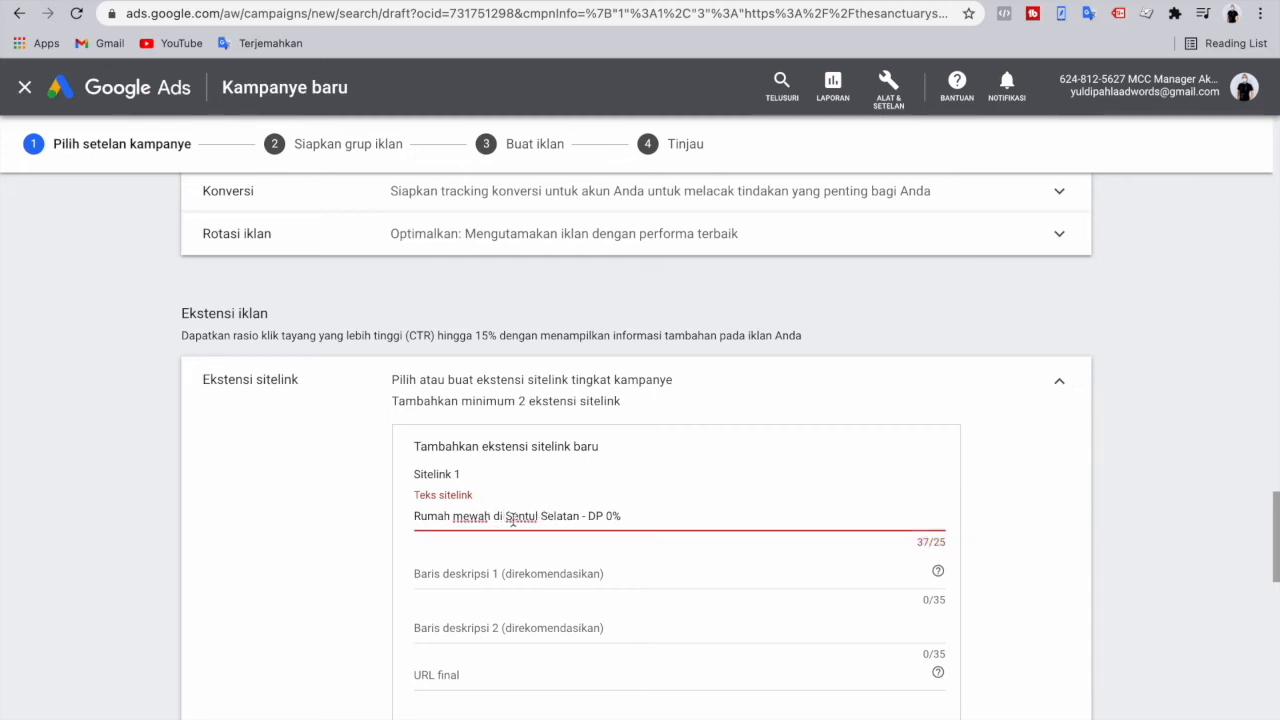
pyautogui.moveTo(584, 516); pyautogui.dragTo(503, 518)
pyautogui.click(500, 519)
pyautogui.press('BackSpace')
pyautogui.press('BackSpace')
pyautogui.press('BackSpace')
pyautogui.press('BackSpace')
pyautogui.press('BackSpace')
pyautogui.press('BackSpace')
pyautogui.press('BackSpace')
pyautogui.press('BackSpace')
pyautogui.press('BackSpace')
pyautogui.press('BackSpace')
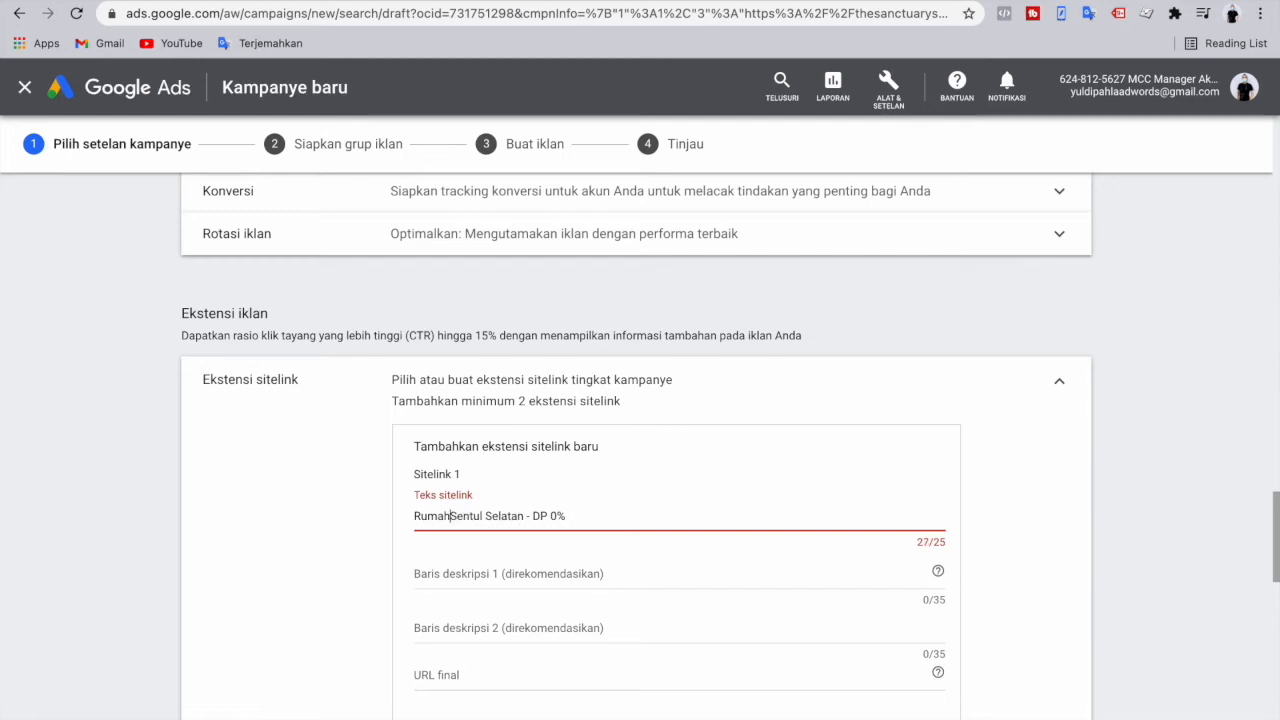
pyautogui.write('si')
pyautogui.press('BackSpace')
pyautogui.hotkey('ctrl', 'a')
pyautogui.press('BackSpace')
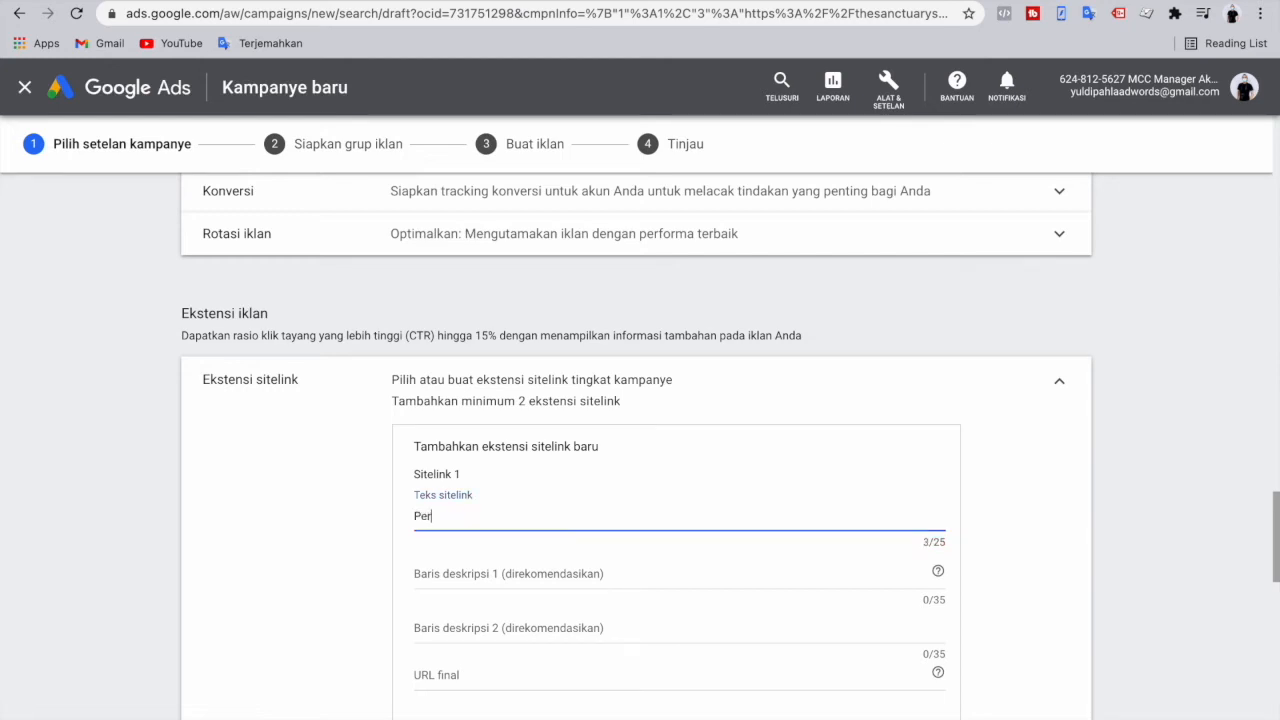
pyautogui.write('Peromo rumah di sntul DP')
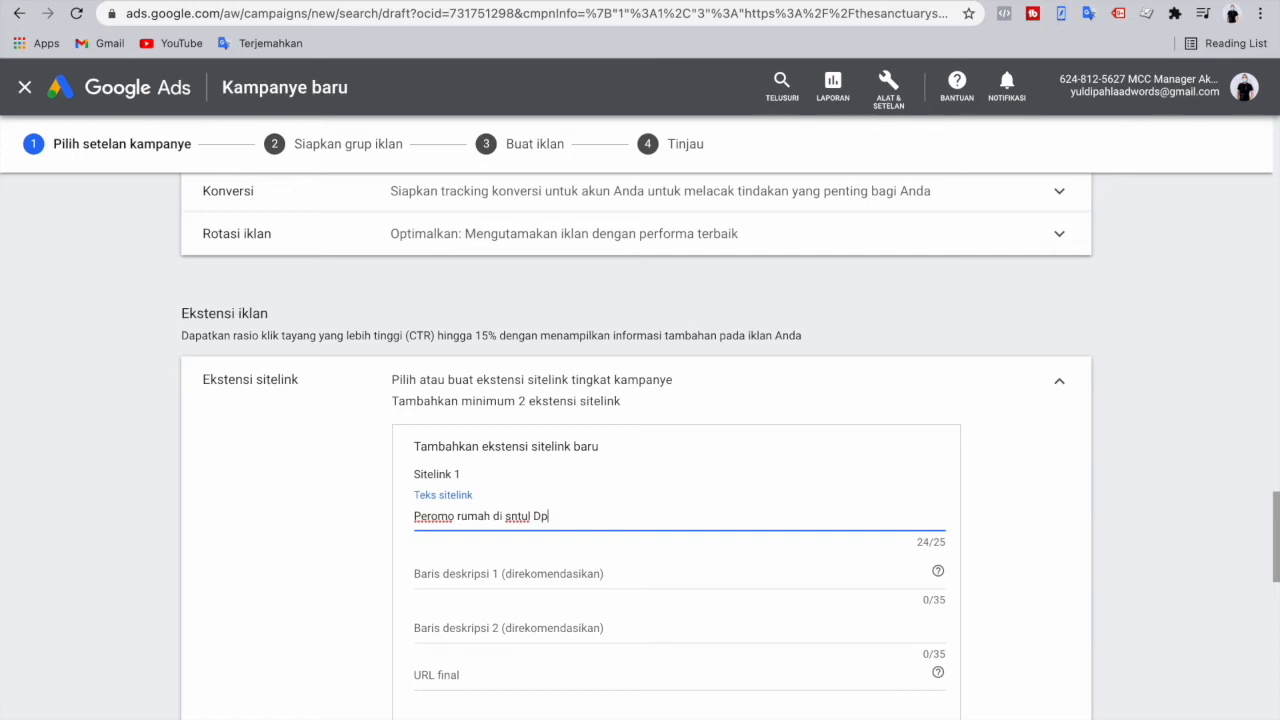
# - Copy "DP 0%" from the Word document and set the Sitelink 1 text to "Ambil Promonya DP 0%"
pyautogui.hotkey('ctrl', 'Left')
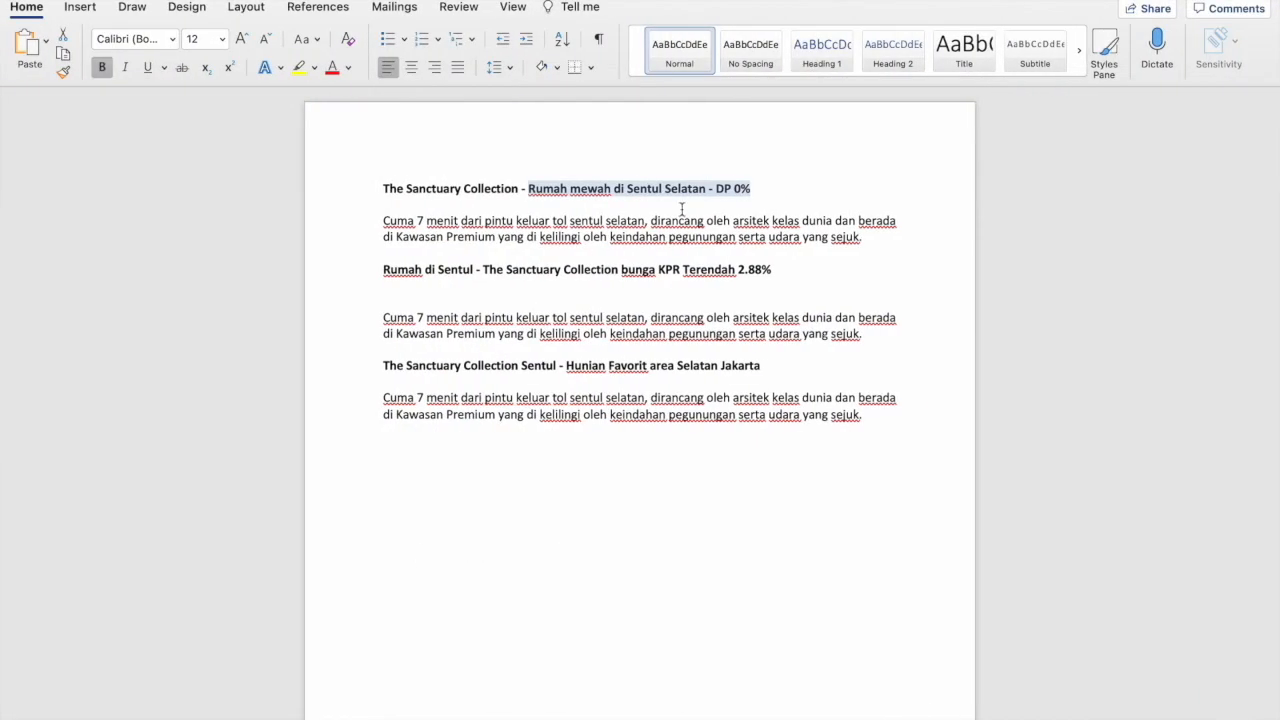
pyautogui.click(671, 193)
pyautogui.click(749, 193)
pyautogui.moveTo(749, 193); pyautogui.dragTo(712, 190)
pyautogui.hotkey('ctrl', 'Right')
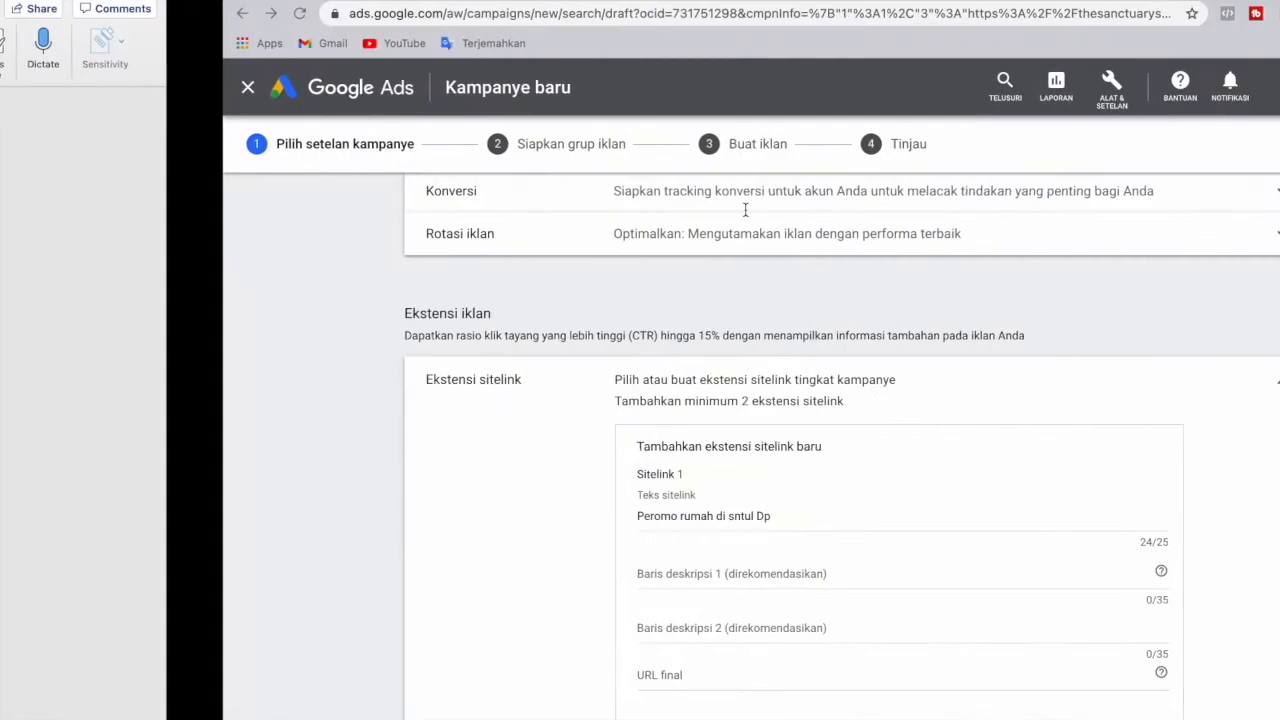
pyautogui.moveTo(574, 516); pyautogui.dragTo(360, 520)
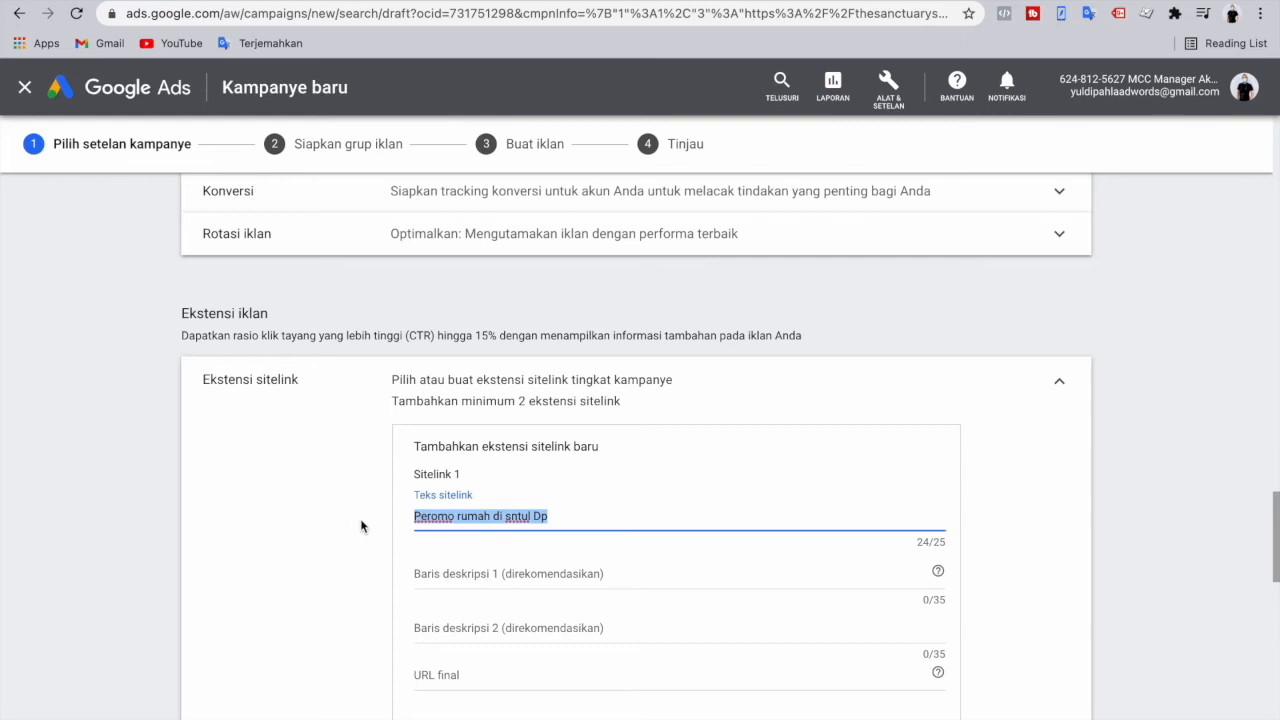
pyautogui.press('super+v')
pyautogui.write('Ambil Promonya')
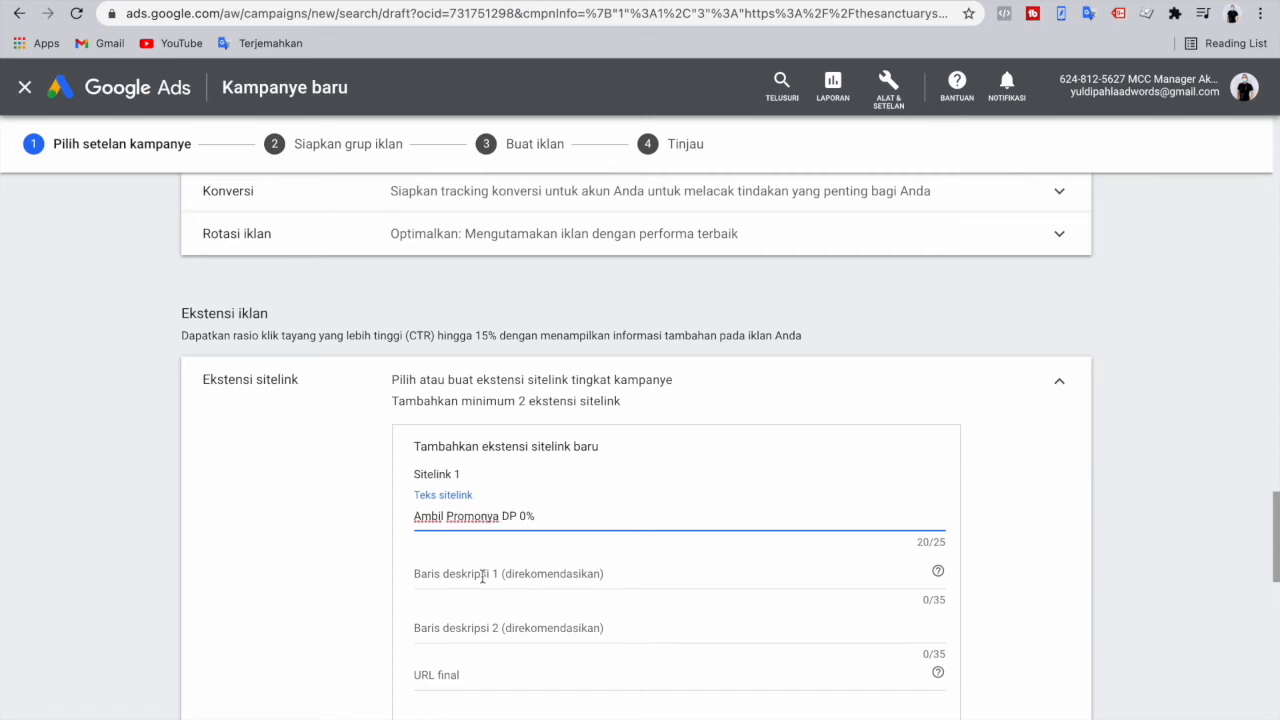
# - Open the Facilities page of the thesanctuarysentul.com website, copy its address and return to the campaign draft
pyautogui.click(482, 576)
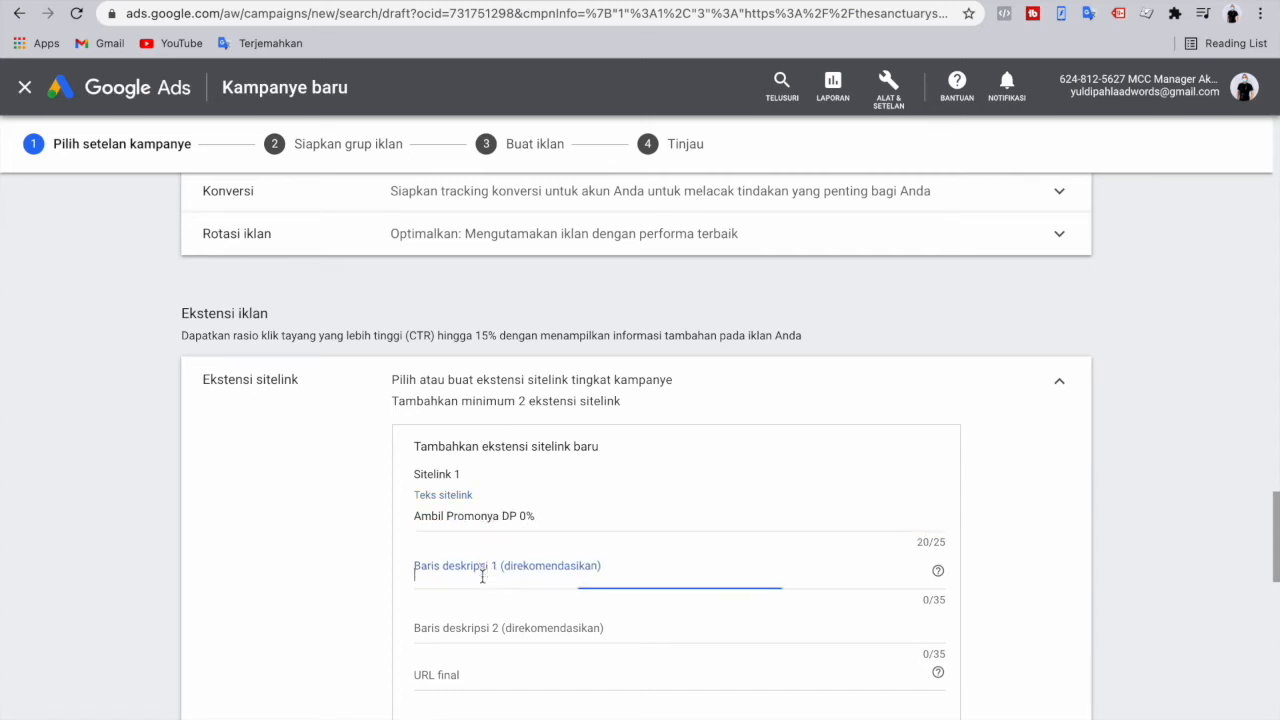
pyautogui.scroll(-3, 470, 540)
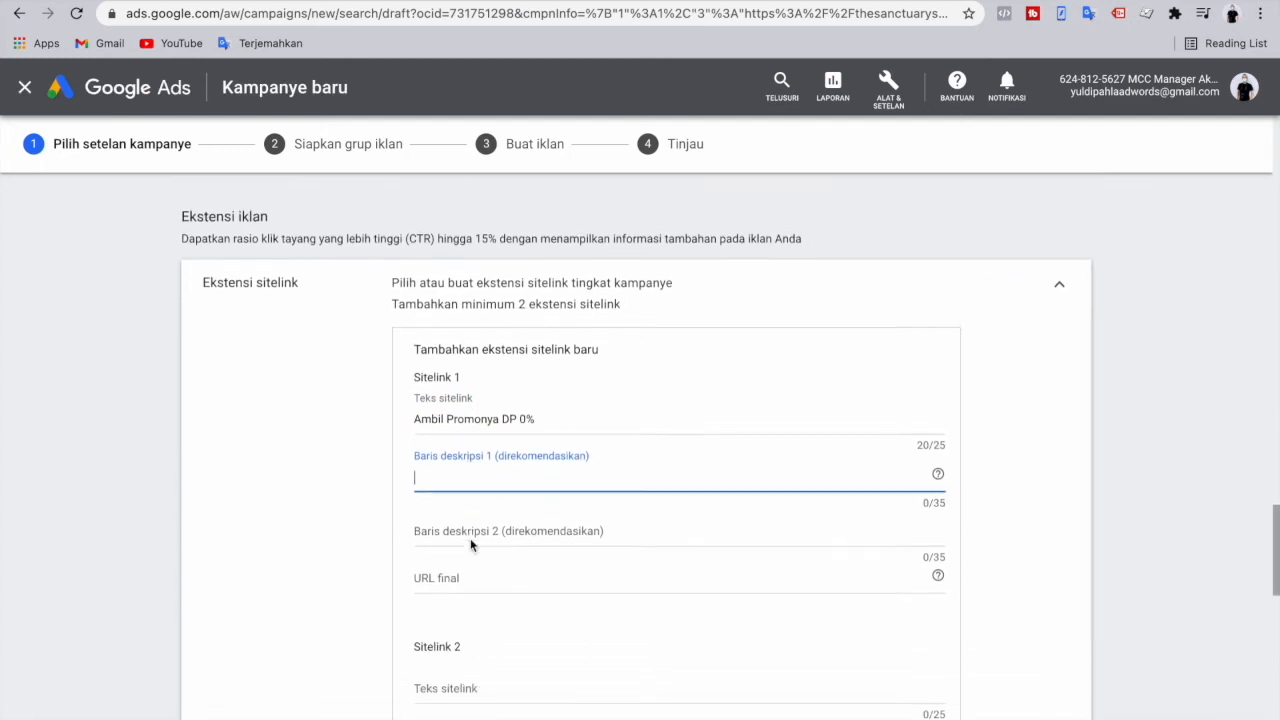
pyautogui.click(447, 501)
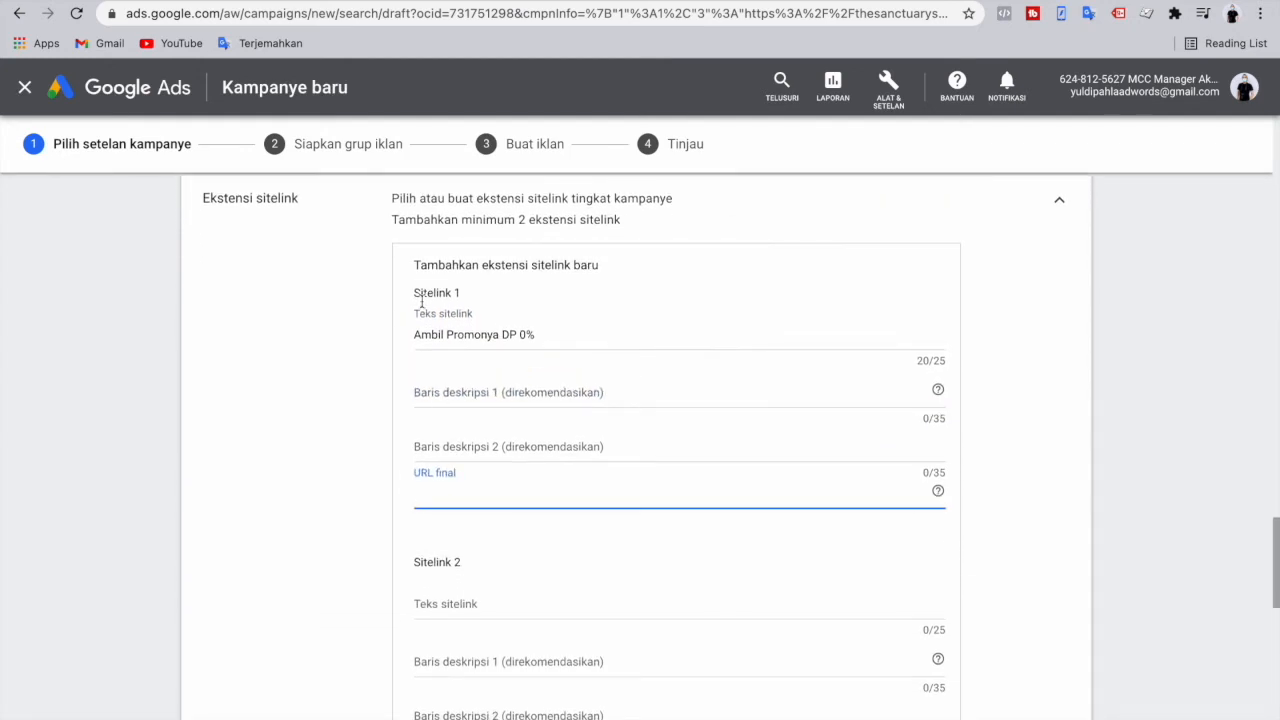
pyautogui.click(306, 2)
pyautogui.doubleClick(295, 16)
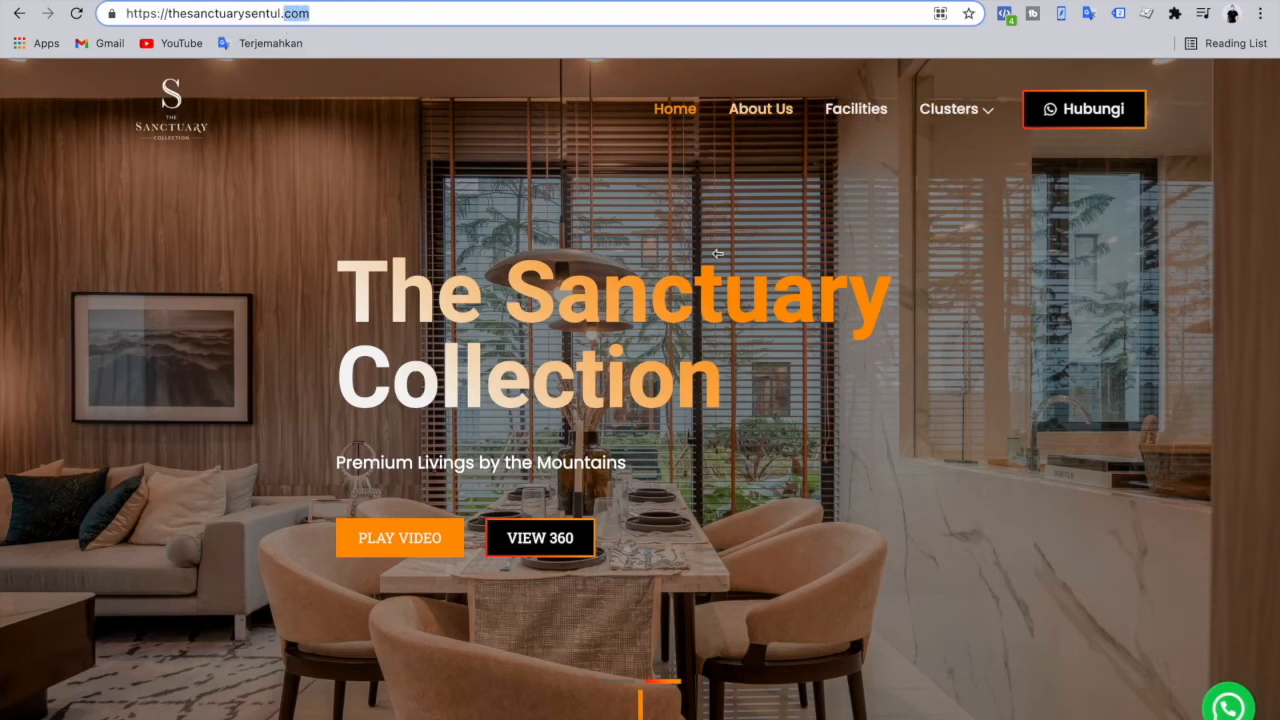
pyautogui.click(868, 133)
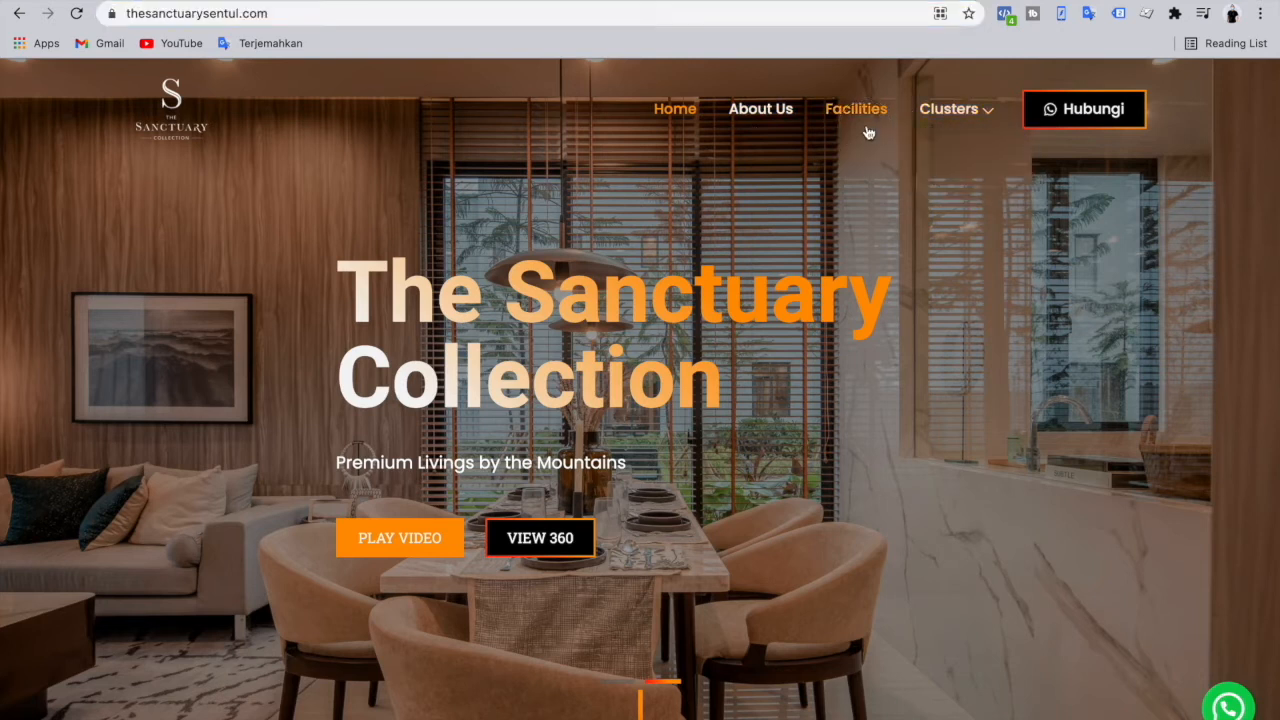
pyautogui.click(544, 20)
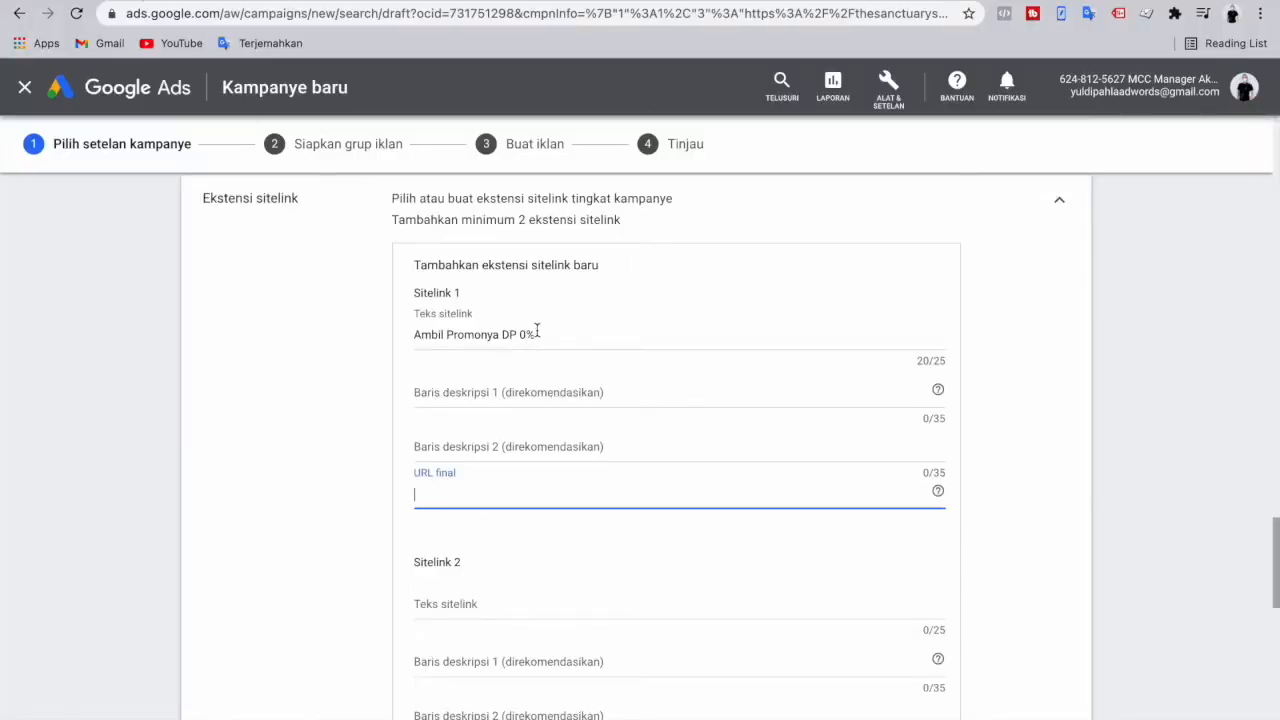
pyautogui.click(516, 599)
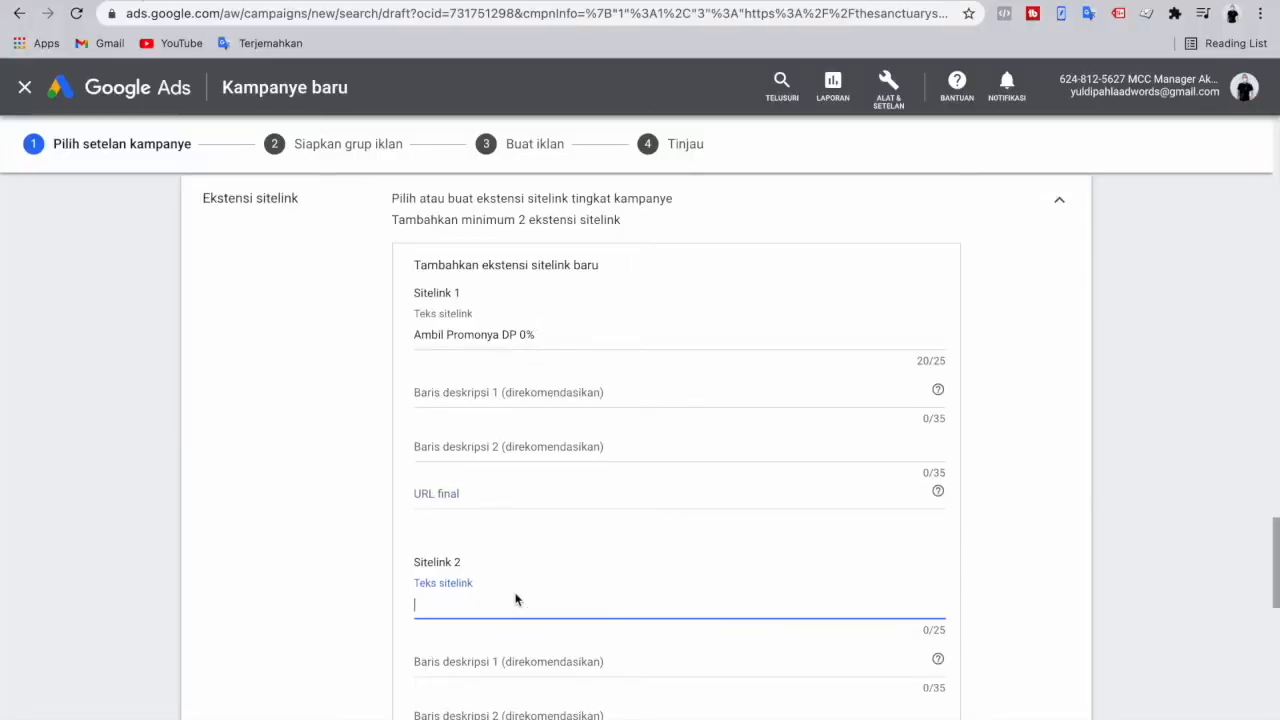
pyautogui.write('Fasilitas rum')
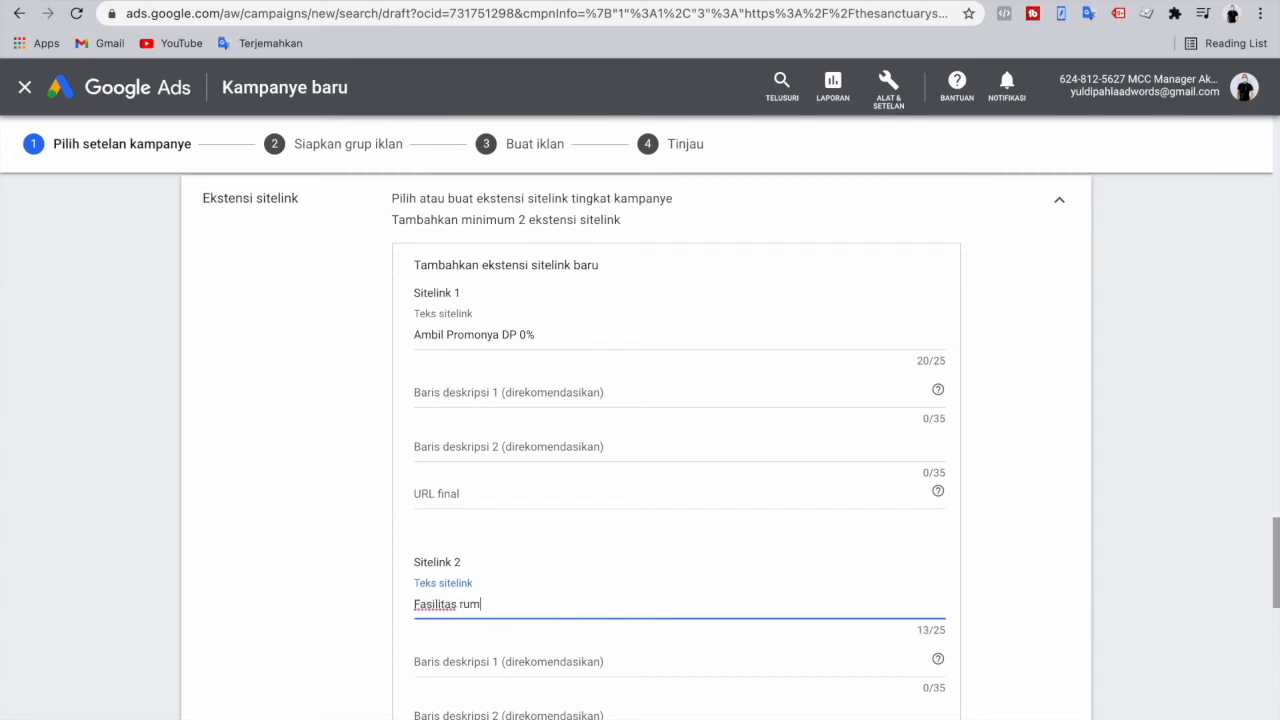
pyautogui.write(' Rumah')
pyautogui.scroll(-2, 519, 714)
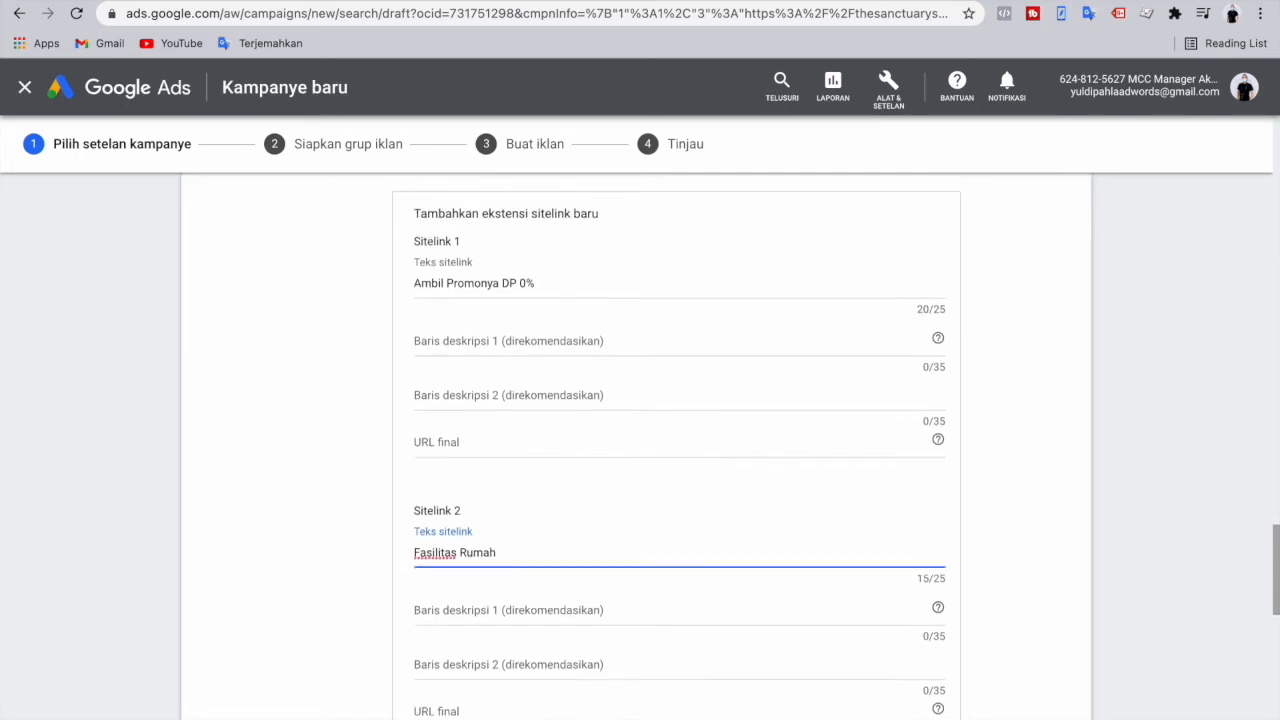
pyautogui.click(478, 632)
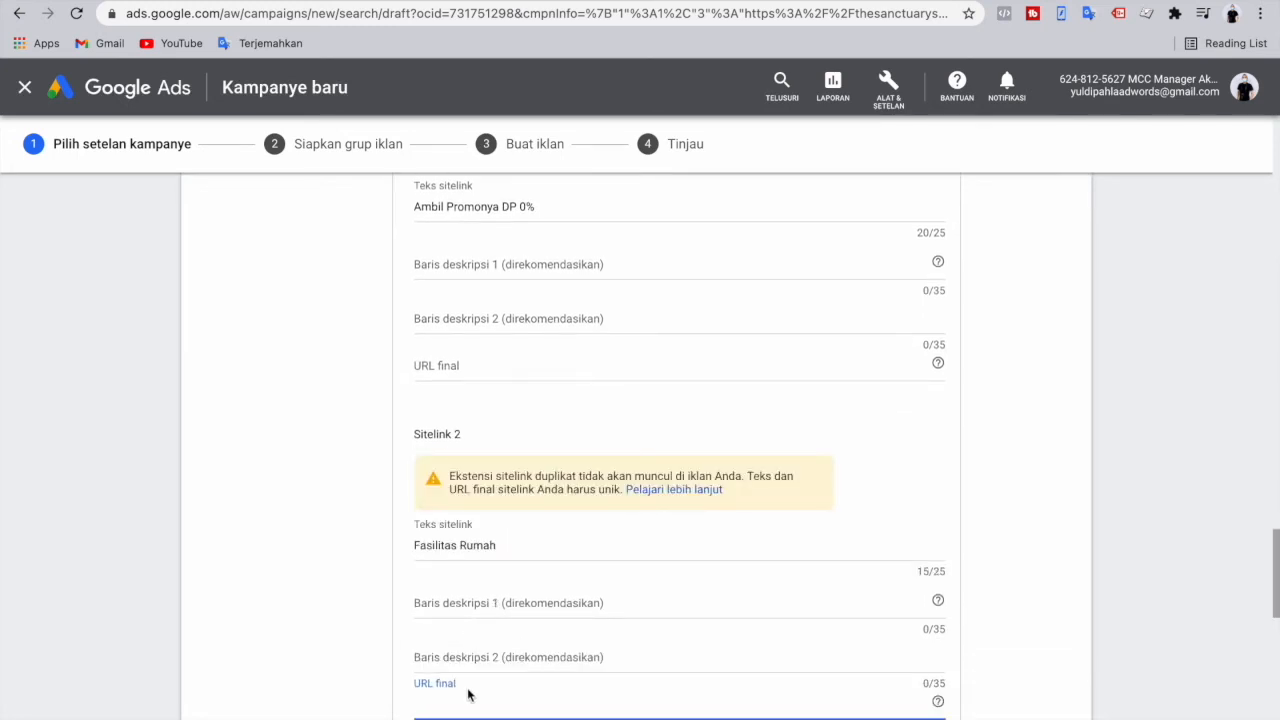
pyautogui.hotkey('ctrl', 'v')
# - Enter "Dengan Fasilitas yang sangat Lengkap" as description line 1 of Sitelink 2
pyautogui.click(485, 633)
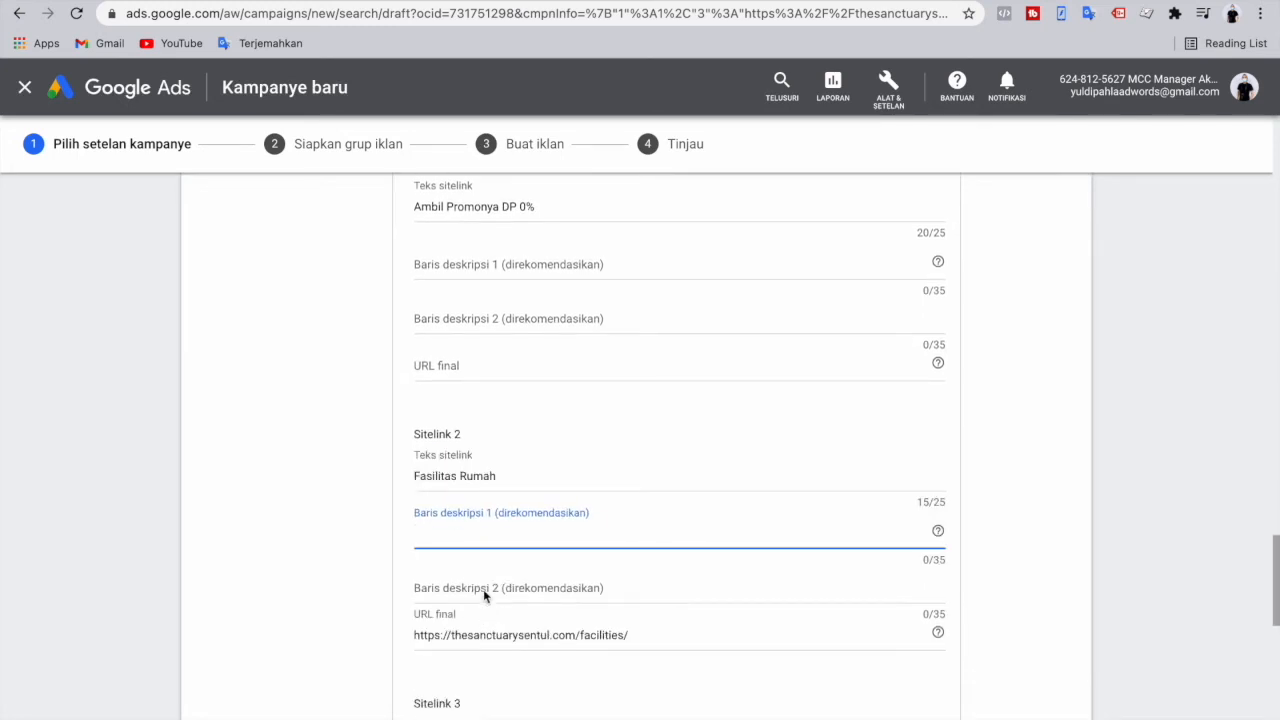
pyautogui.write('Deangan')
pyautogui.press('BackSpace')
pyautogui.press('BackSpace')
pyautogui.press('BackSpace')
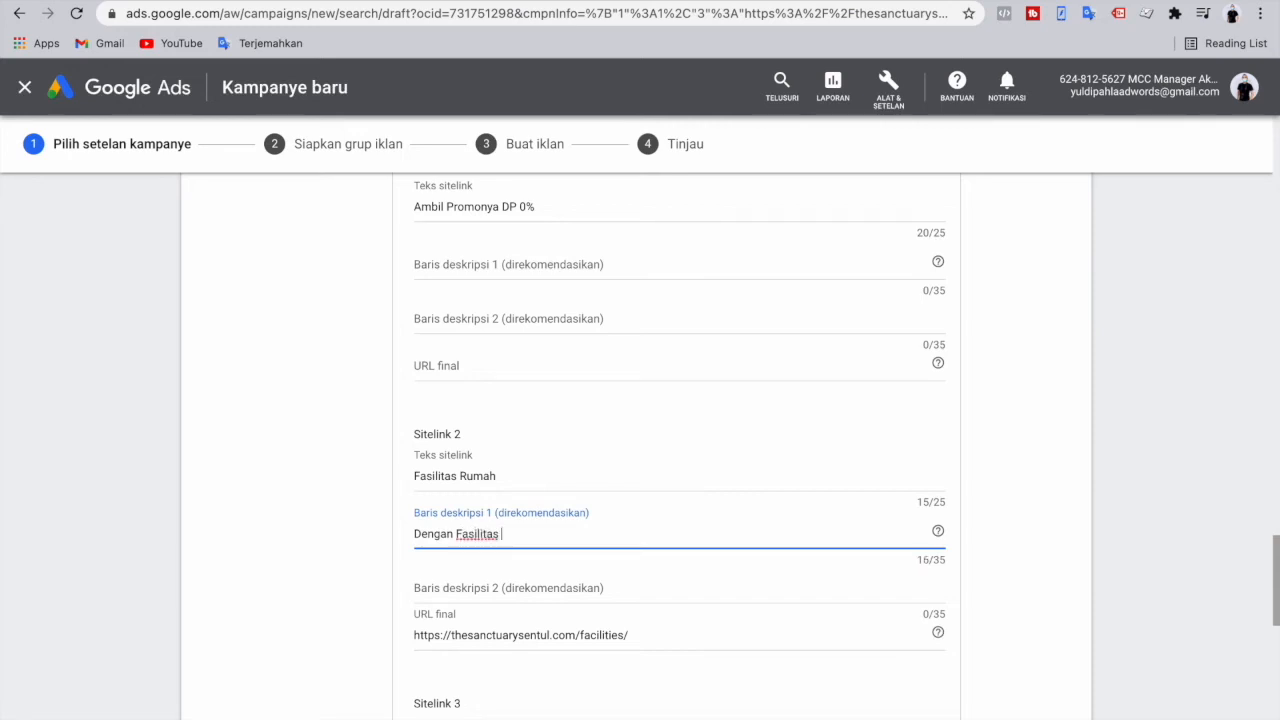
pyautogui.write('yang sangart')
pyautogui.press('BackSpace')
pyautogui.press('BackSpace')
pyautogui.write('t Lenk')
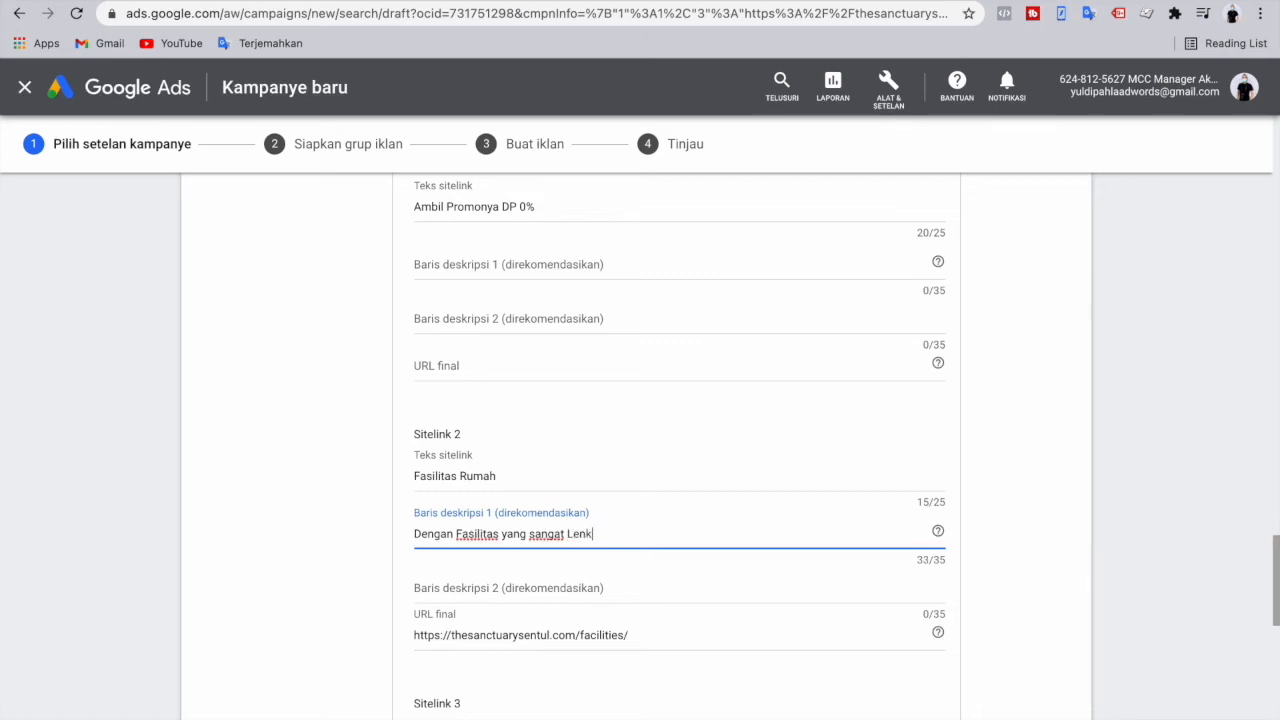
pyautogui.press('BackSpace')
pyautogui.write('gkap')
# - Capitalize the words "Sangat" and "Yang" in description line 1 of Sitelink 2
pyautogui.click(534, 534)
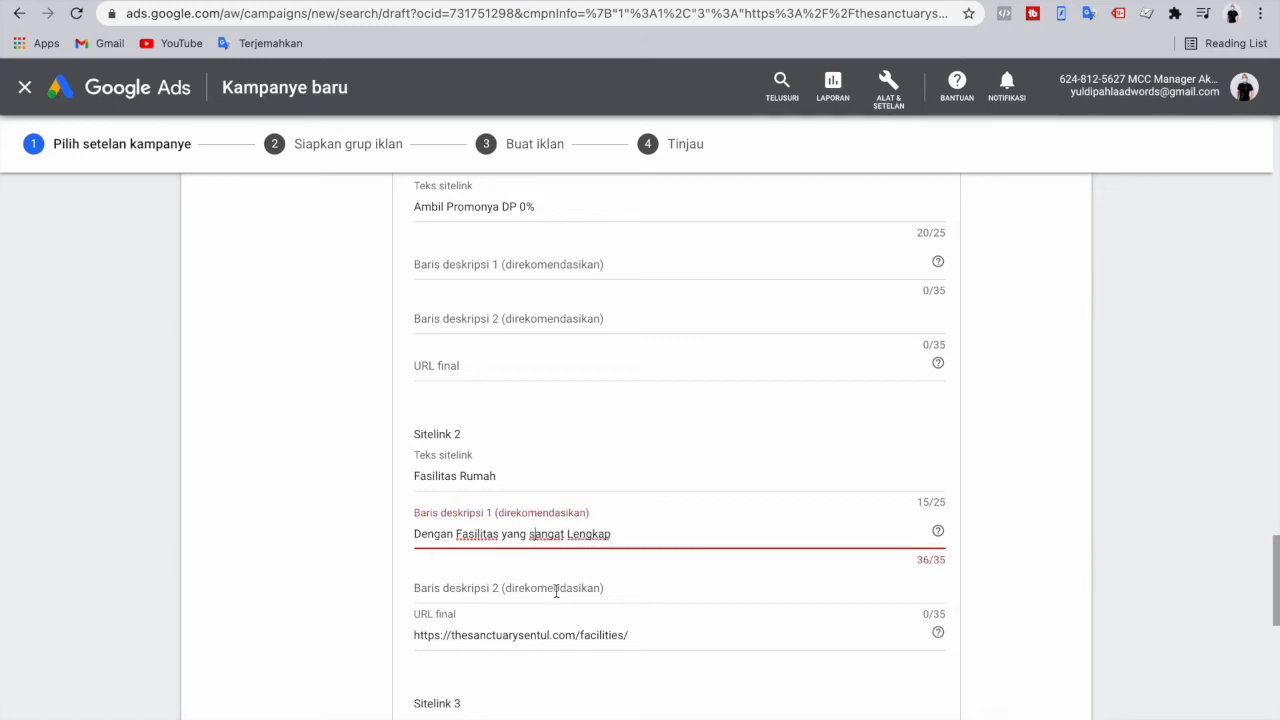
pyautogui.press('BackSpace')
pyautogui.write('S')
pyautogui.click(507, 534)
pyautogui.press('BackSpace')
pyautogui.write('Y')
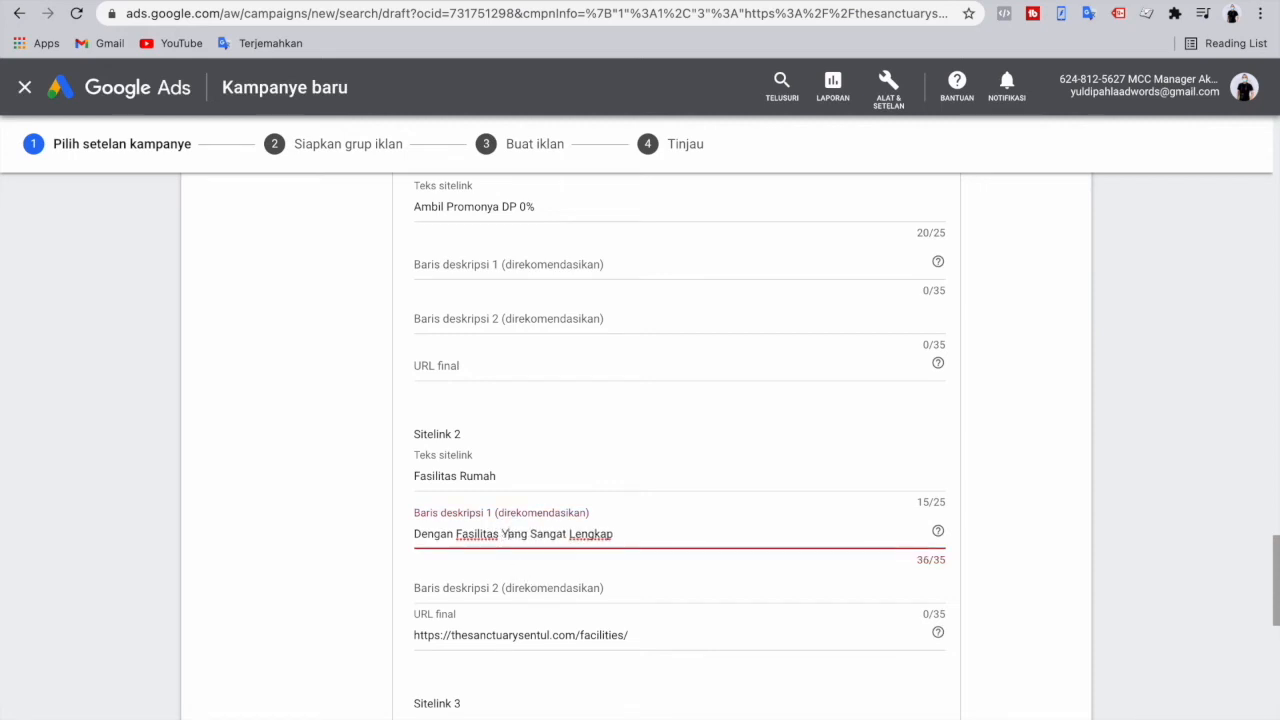
# - Remove "Yang Sangat" from description line 1 of Sitelink 2, leaving "Dengan Fasilitas Lengkap"
pyautogui.click(531, 536)
pyautogui.press('BackSpace')
pyautogui.press('BackSpace')
pyautogui.press('BackSpace')
pyautogui.press('BackSpace')
pyautogui.press('BackSpace')
pyautogui.press('BackSpace')
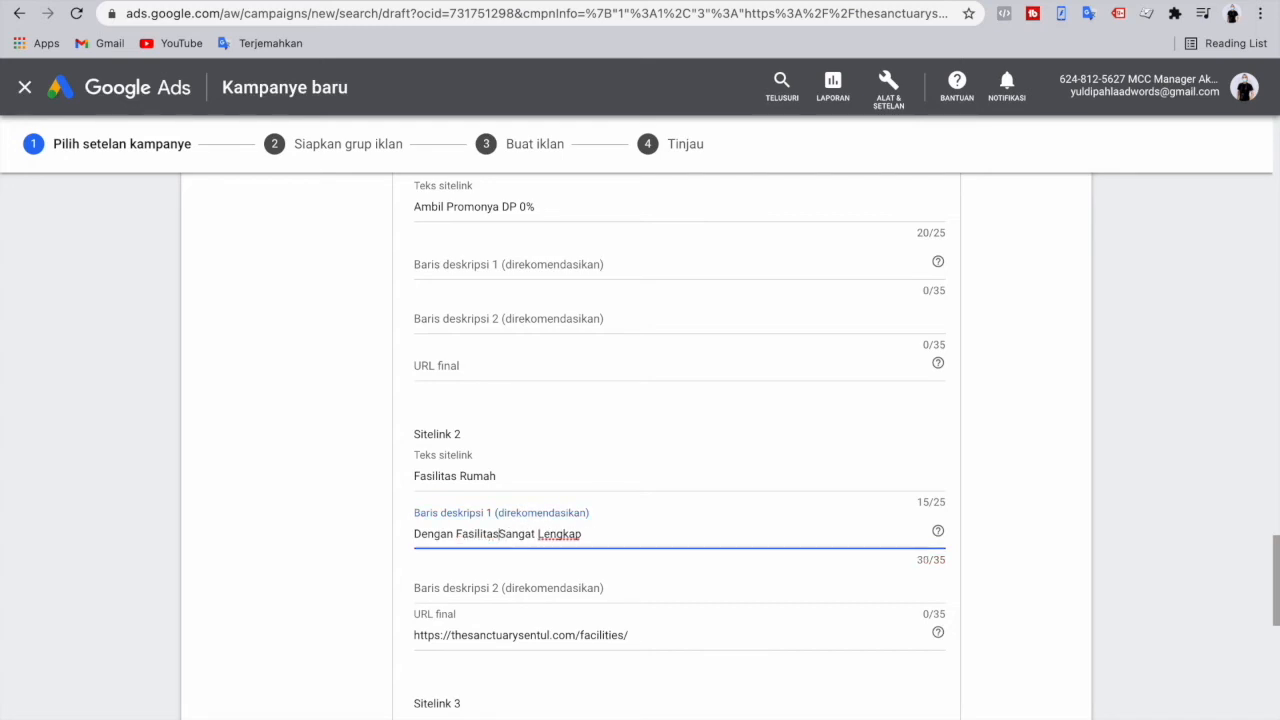
pyautogui.press('BackSpace')
pyautogui.press('BackSpace')
pyautogui.press('BackSpace')
pyautogui.press('BackSpace')
pyautogui.press('BackSpace')
pyautogui.press('BackSpace')
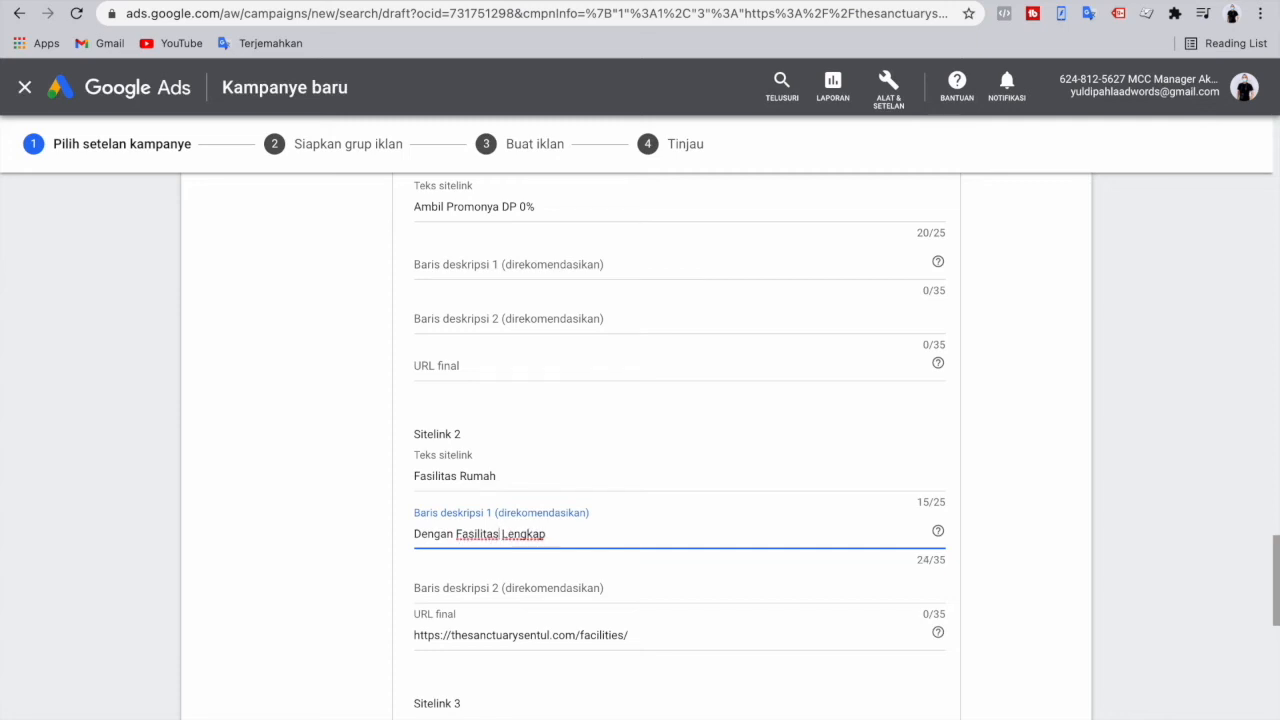
# - Look through the website's Facilities page and enter "Akses Lebih Mudah" as description line 2 of Sitelink 2
pyautogui.click(496, 1)
pyautogui.scroll(-5, 579, 389)
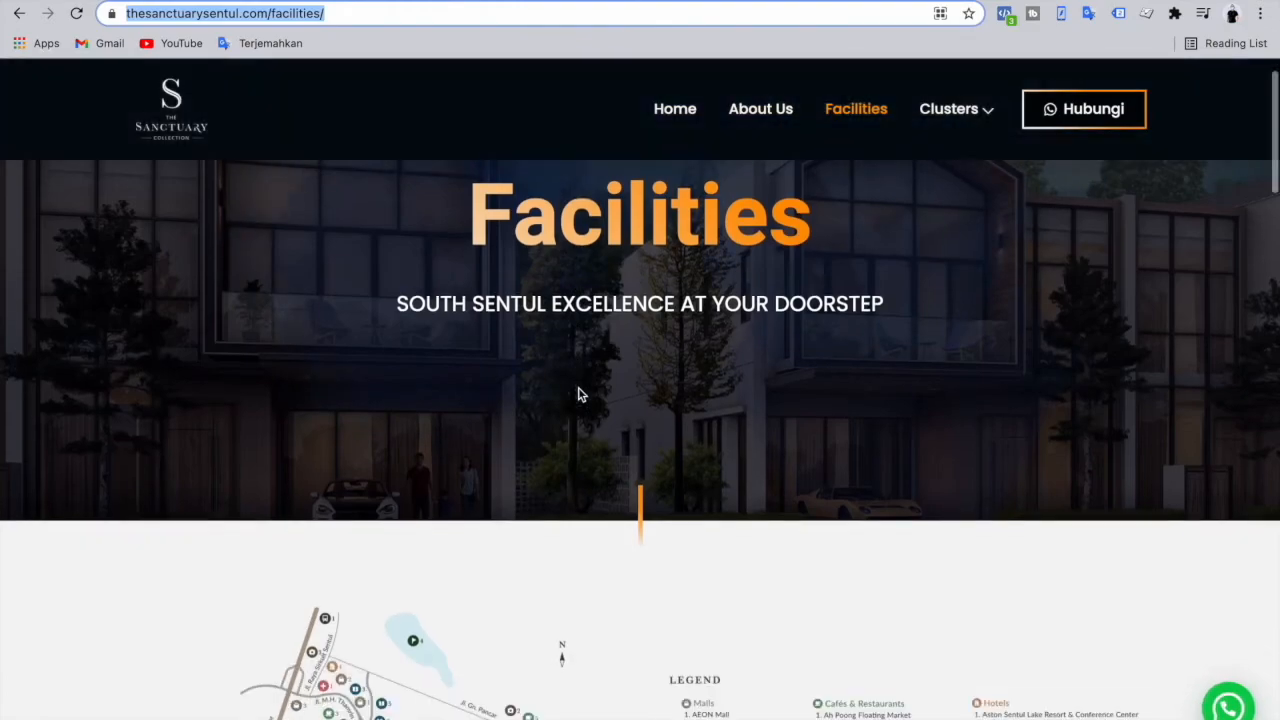
pyautogui.scroll(-20, 578, 392)
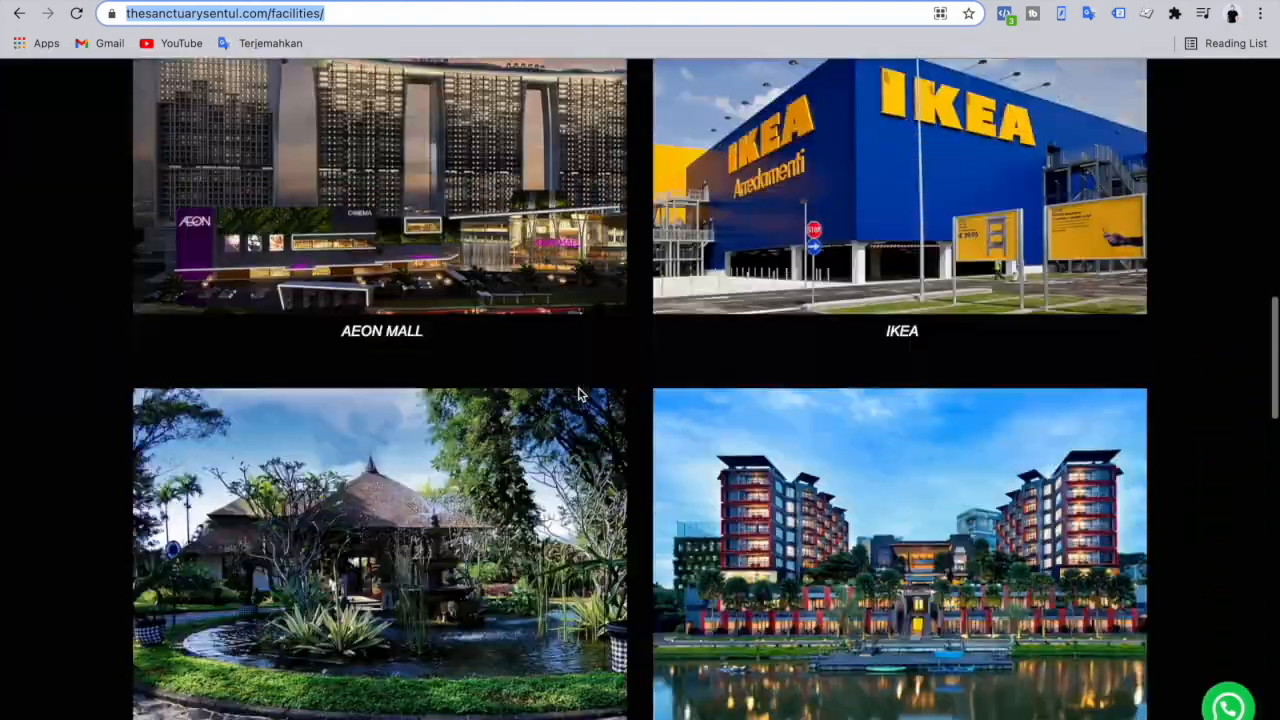
pyautogui.scroll(-8, 580, 393)
pyautogui.scroll(15, 580, 393)
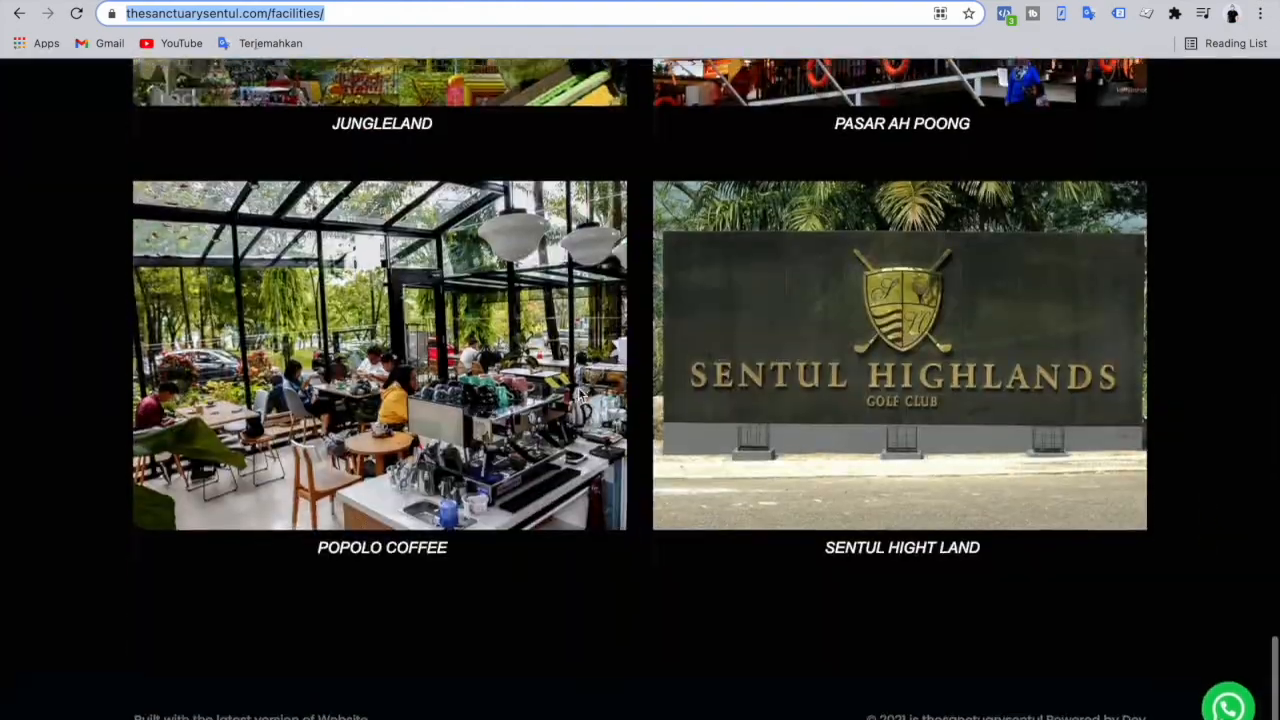
pyautogui.click(330, 1)
pyautogui.click(480, 584)
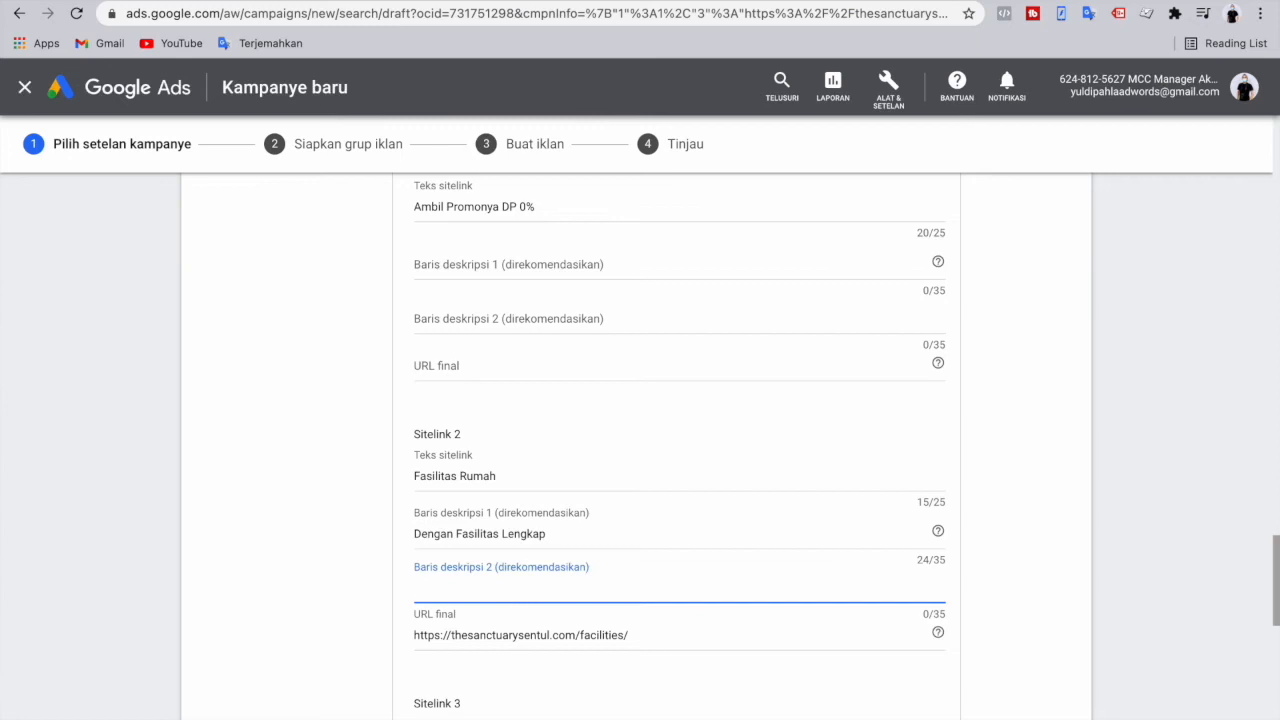
pyautogui.write('Akses Lebih Mudah dan')
pyautogui.press('BackSpace')
pyautogui.press('BackSpace')
pyautogui.write('Dan')
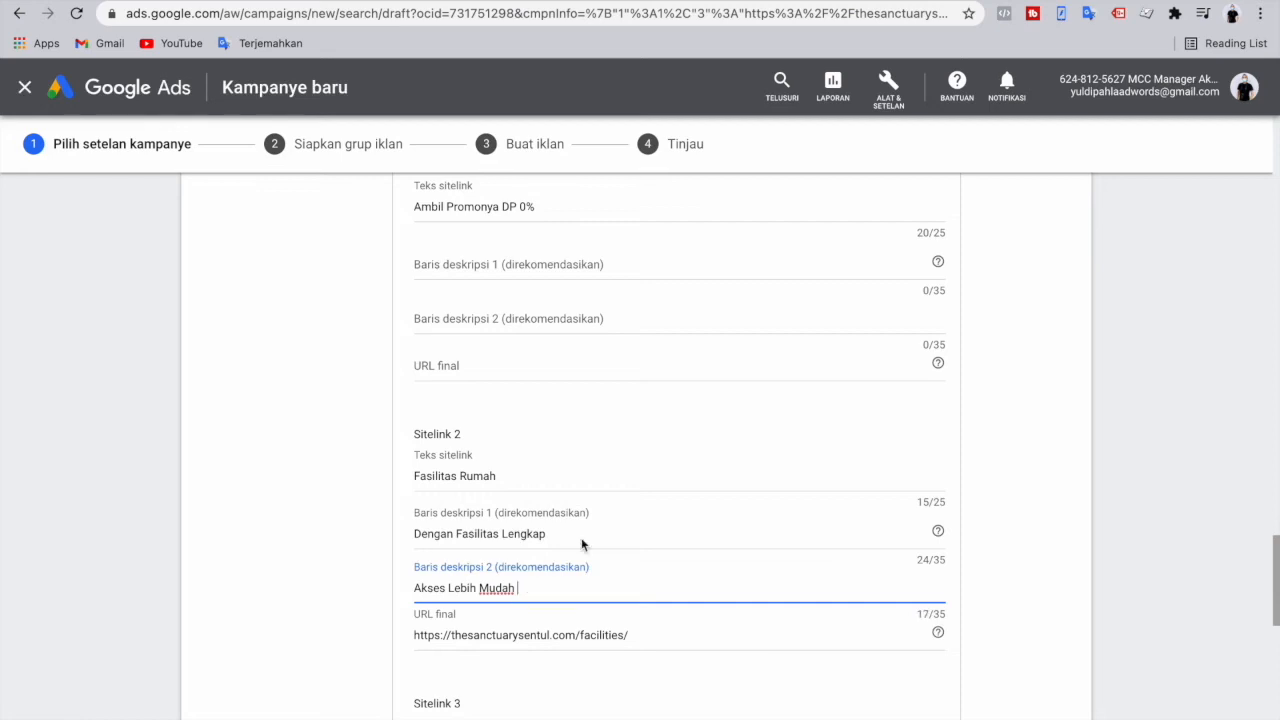
# - Copy "Kawasan Premium yang di kelilingi oleh keindahan pegunungan" from the Word document over description line 2 of Sitelink 2
pyautogui.press('super+Tab')
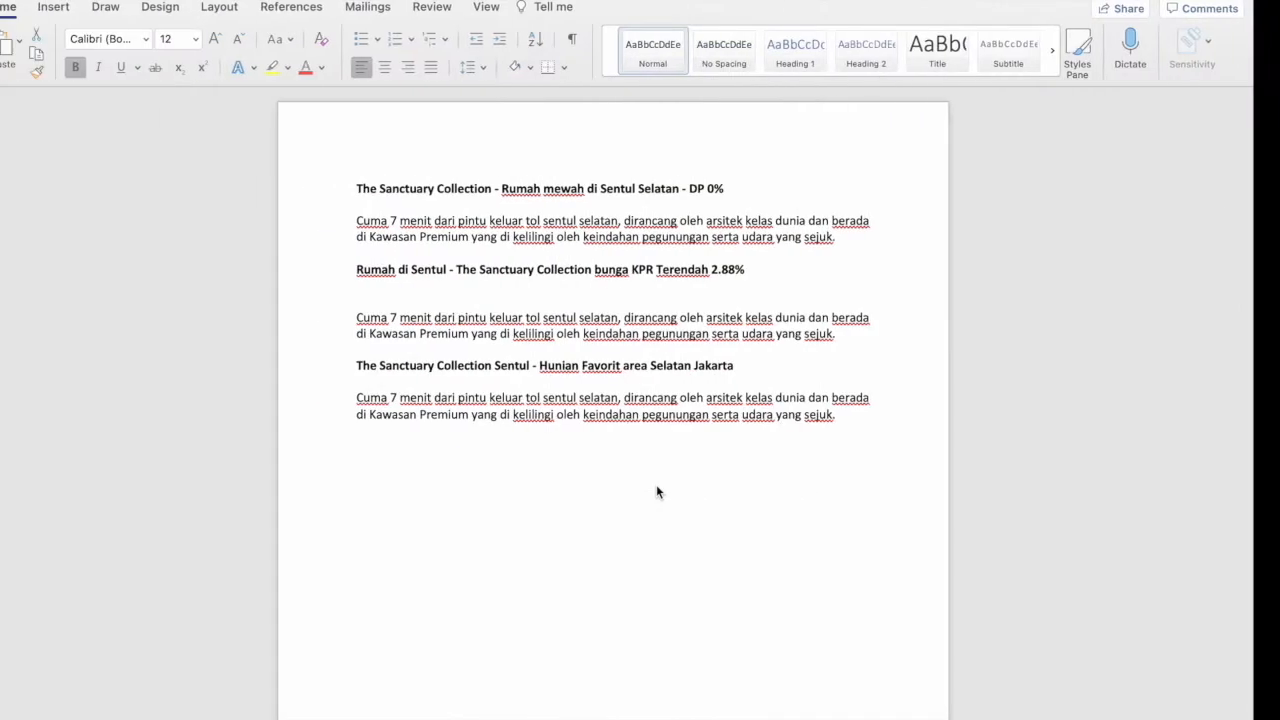
pyautogui.moveTo(392, 337); pyautogui.dragTo(632, 343)
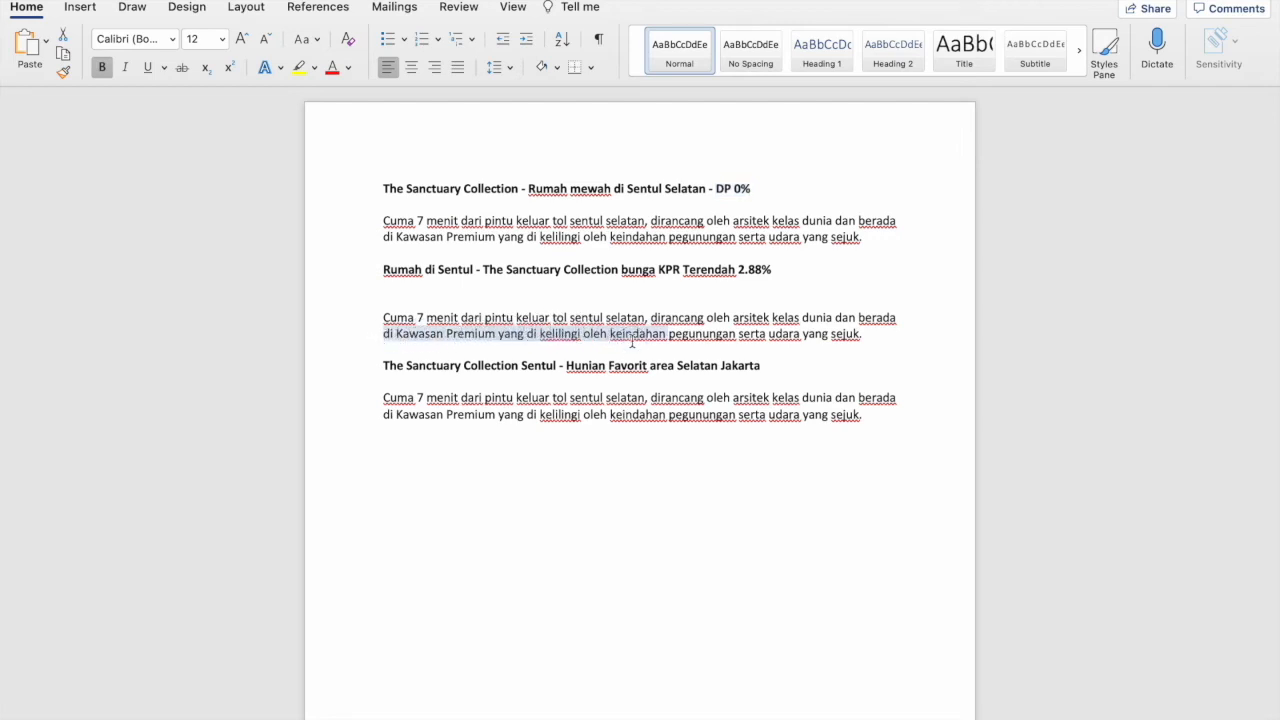
pyautogui.click(566, 336)
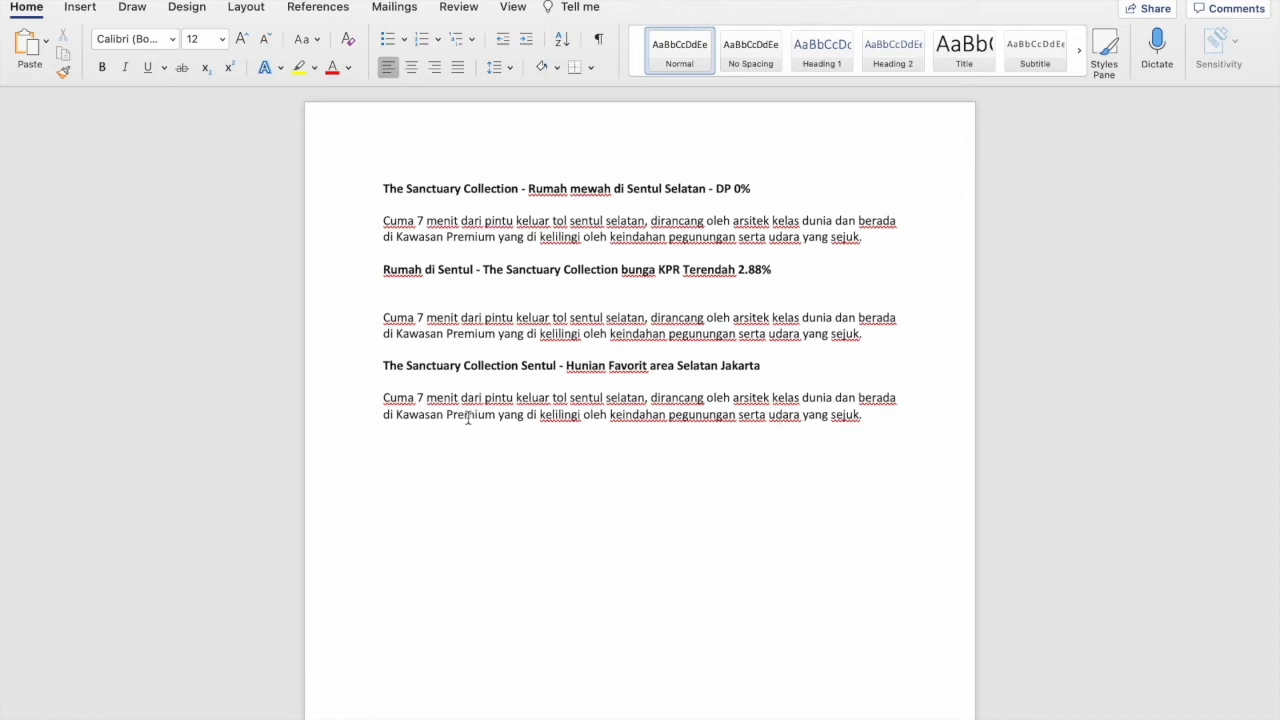
pyautogui.moveTo(399, 418); pyautogui.dragTo(739, 425)
pyautogui.hotkey('ctrl', 'c')
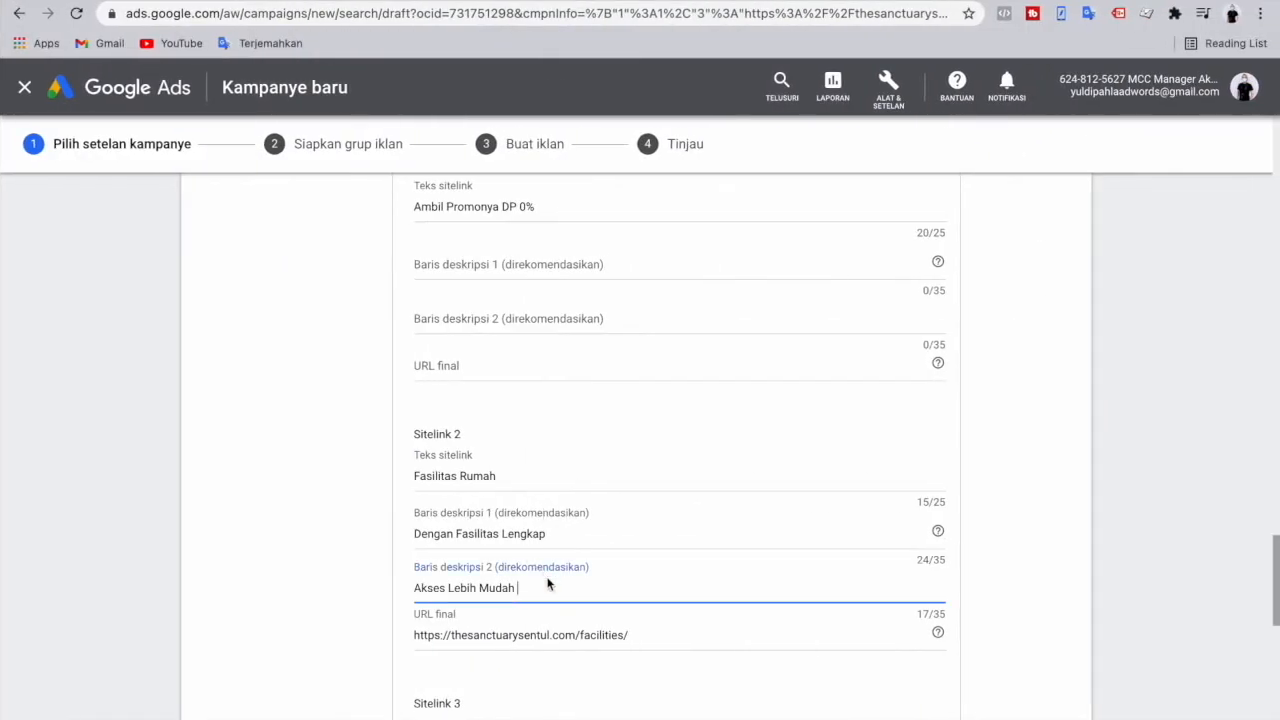
pyautogui.tripleClick(450, 591)
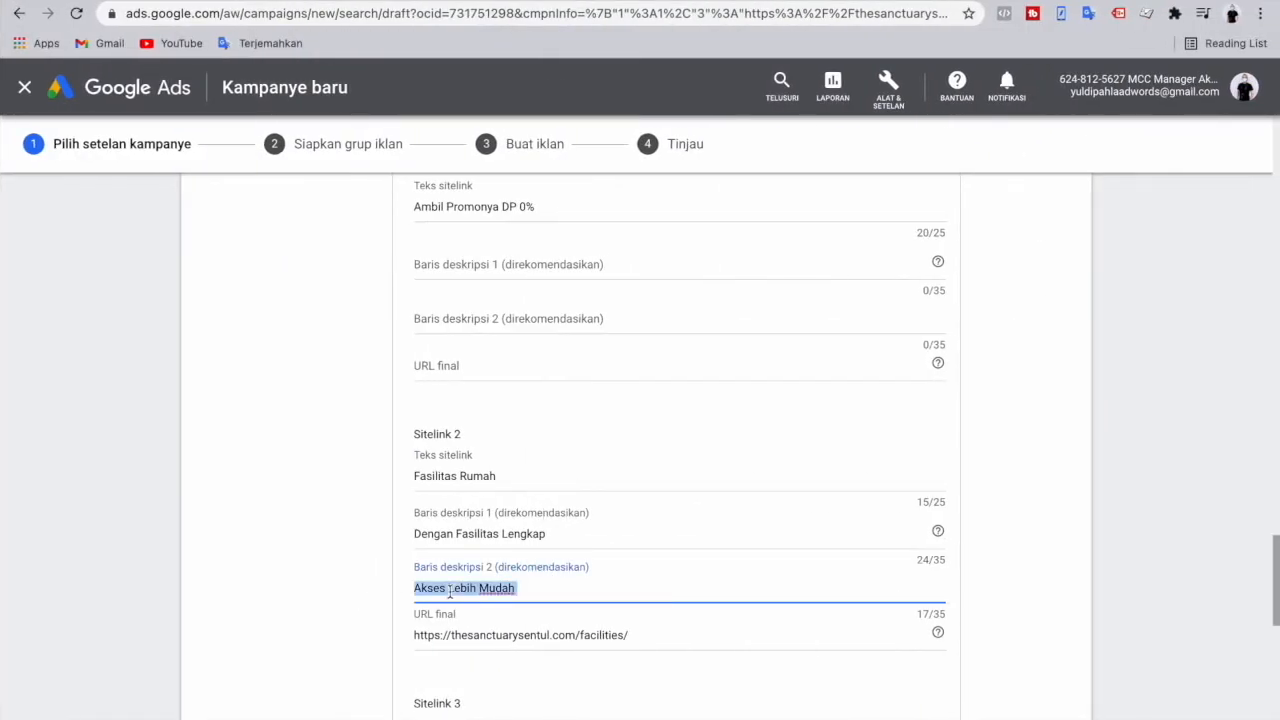
pyautogui.hotkey('ctrl', 'v')
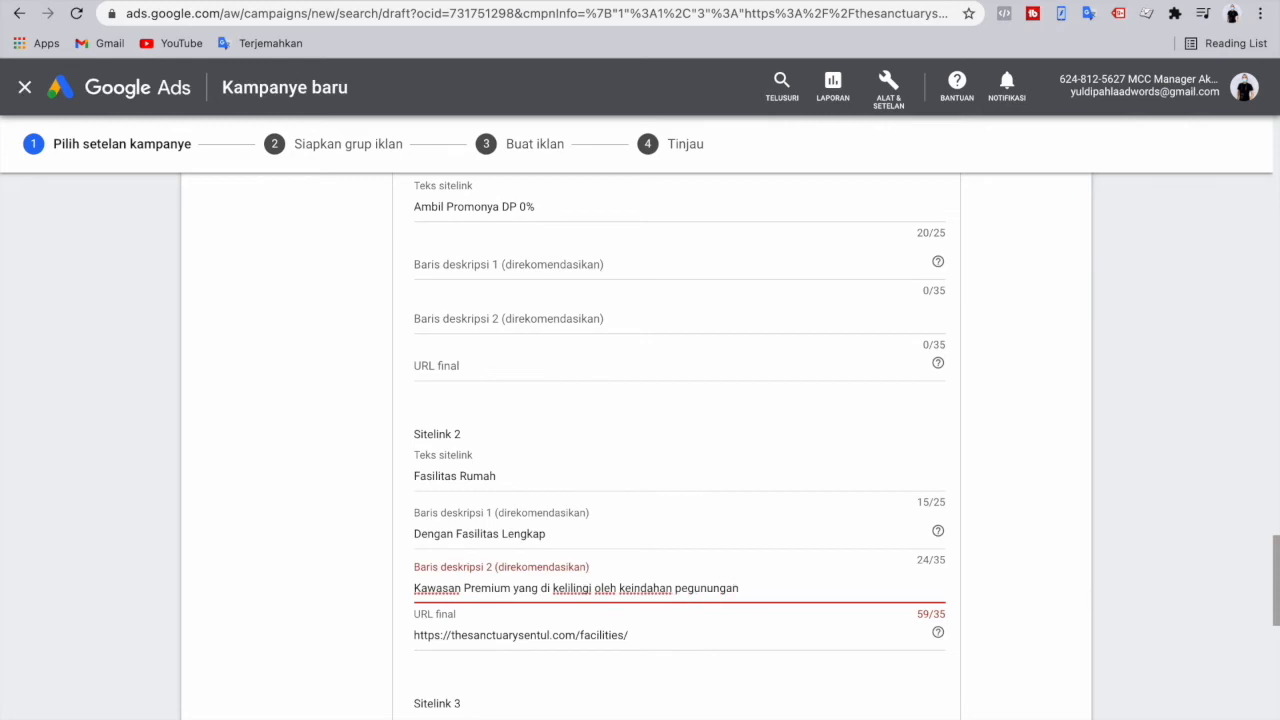
# - Shorten description line 2 of Sitelink 2 to "Kawasan Premium"
pyautogui.click(513, 590)
pyautogui.moveTo(513, 590); pyautogui.dragTo(548, 590)
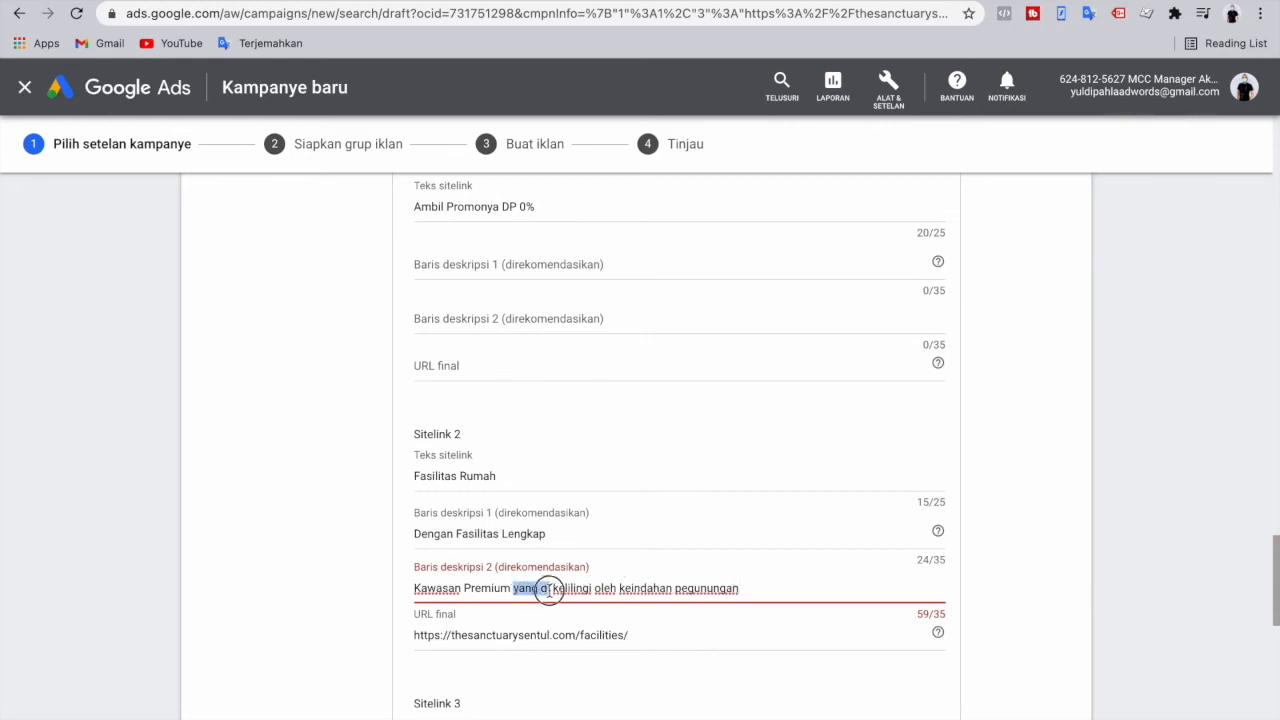
pyautogui.press('BackSpace')
pyautogui.press('BackSpace')
pyautogui.moveTo(700, 589); pyautogui.dragTo(522, 583)
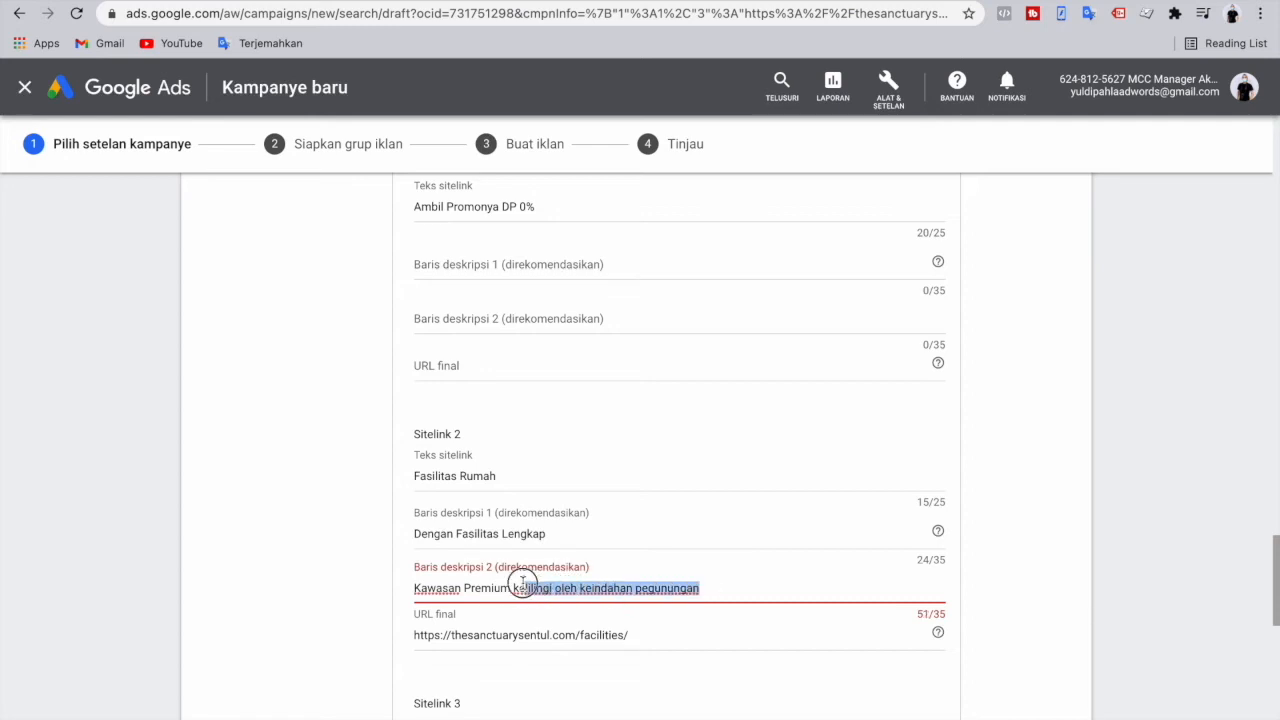
pyautogui.hotkey('ctrl', 'v')
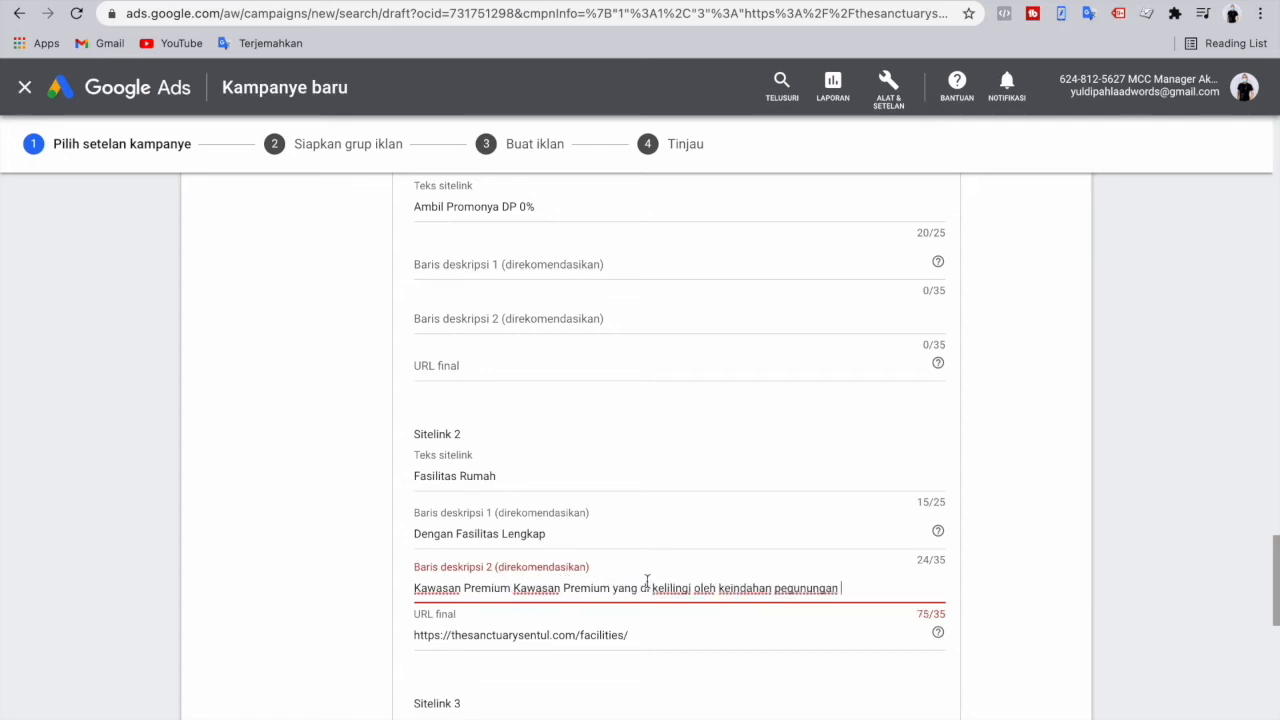
pyautogui.hotkey('ctrl', 'z')
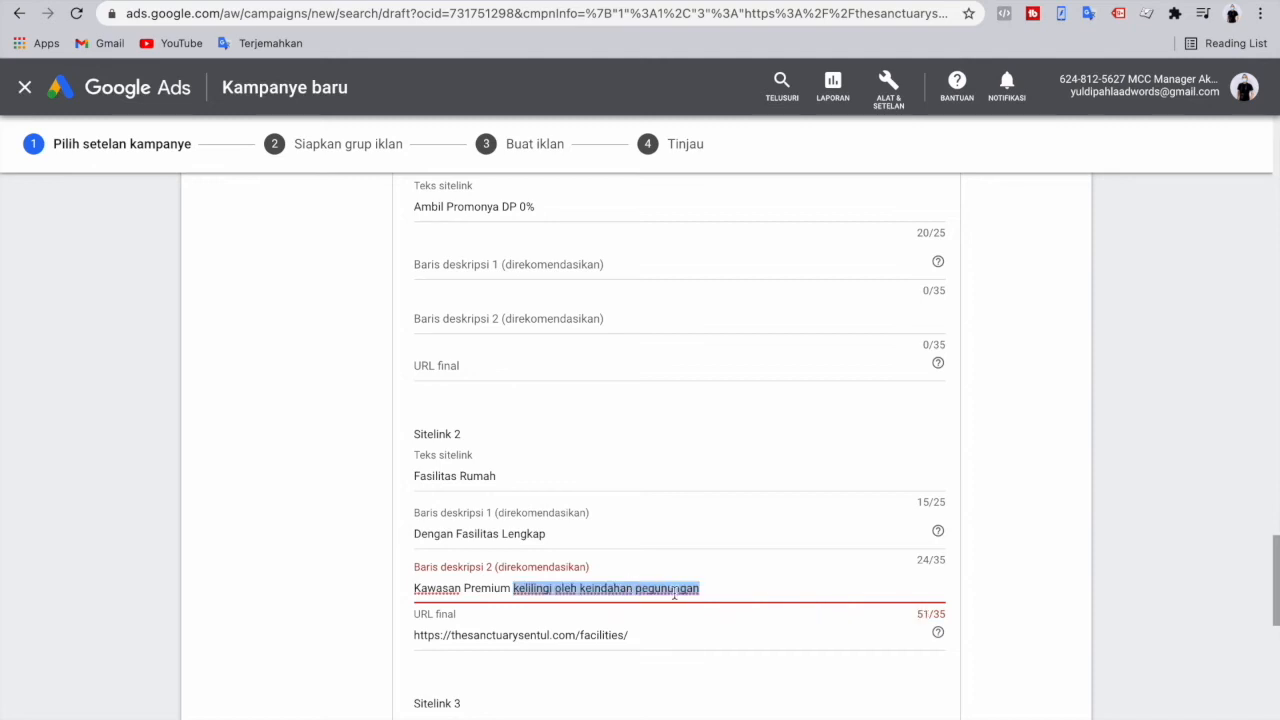
pyautogui.write('\\')
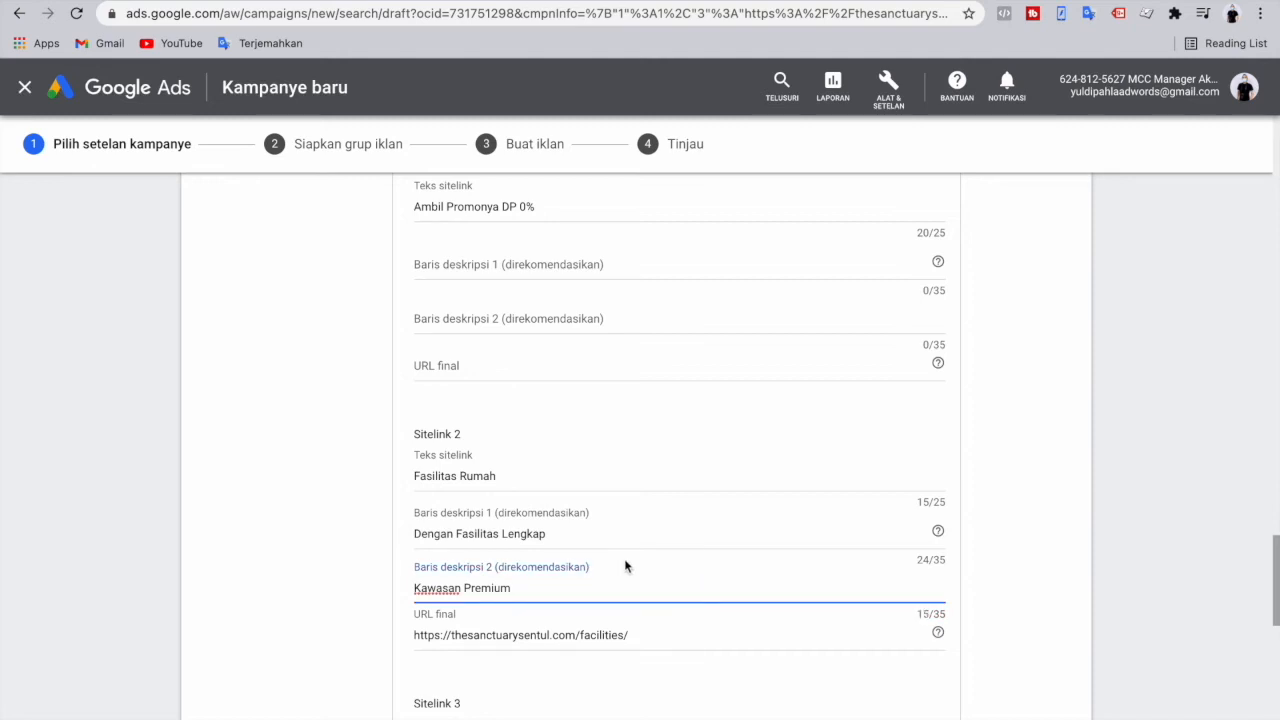
pyautogui.click(674, 624)
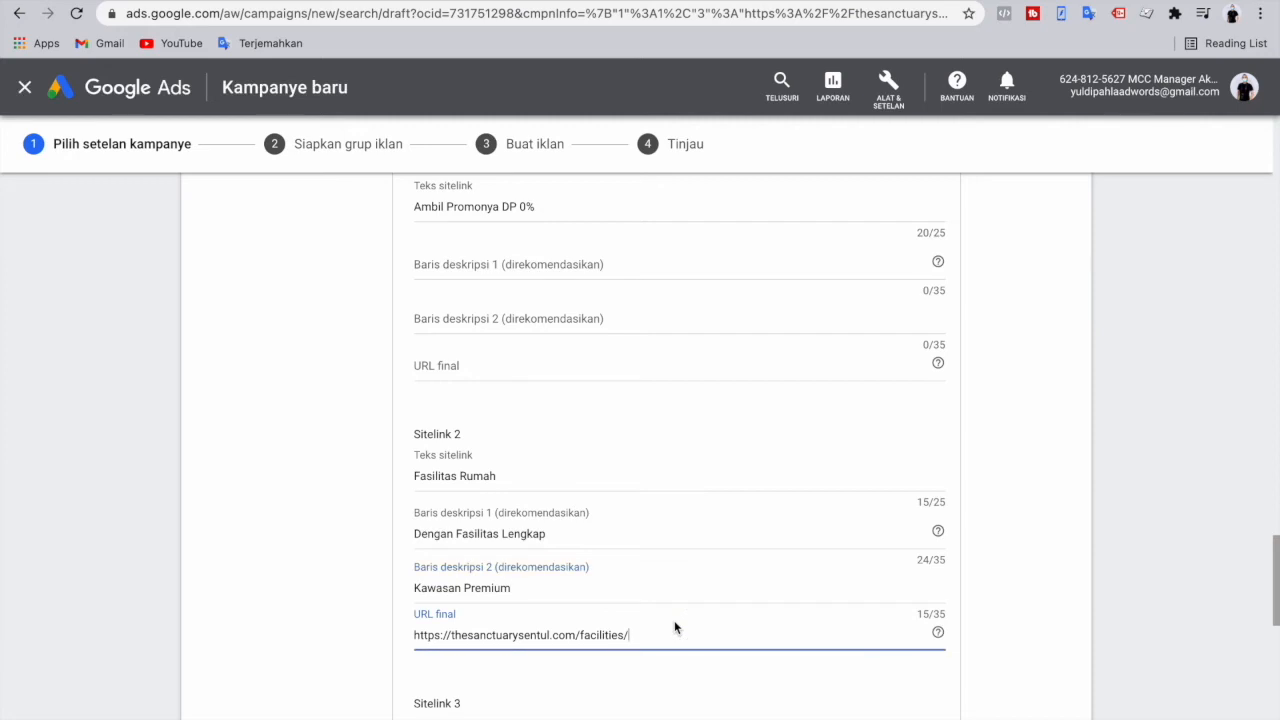
pyautogui.scroll(-6, 674, 627)
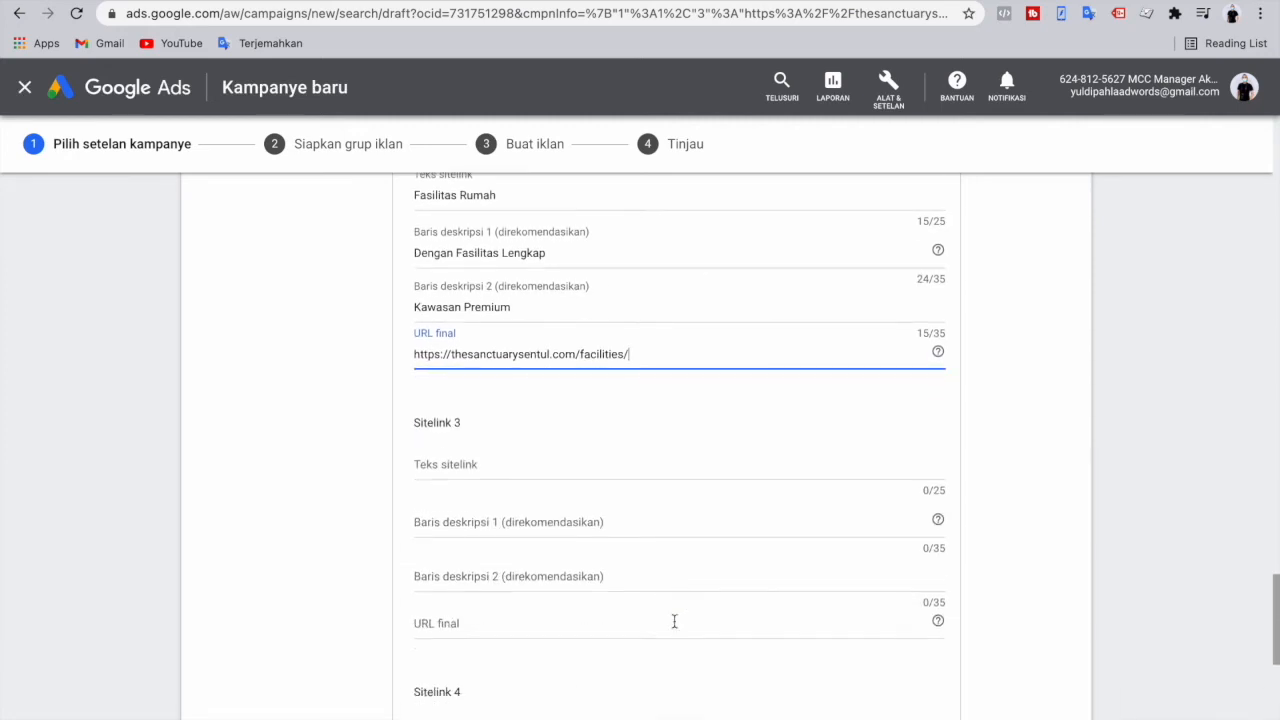
# - Enter "Hubungi Sekarang" as description line 1 of Sitelink 1
pyautogui.scroll(10, 674, 627)
pyautogui.scroll(-4, 674, 627)
pyautogui.click(448, 355)
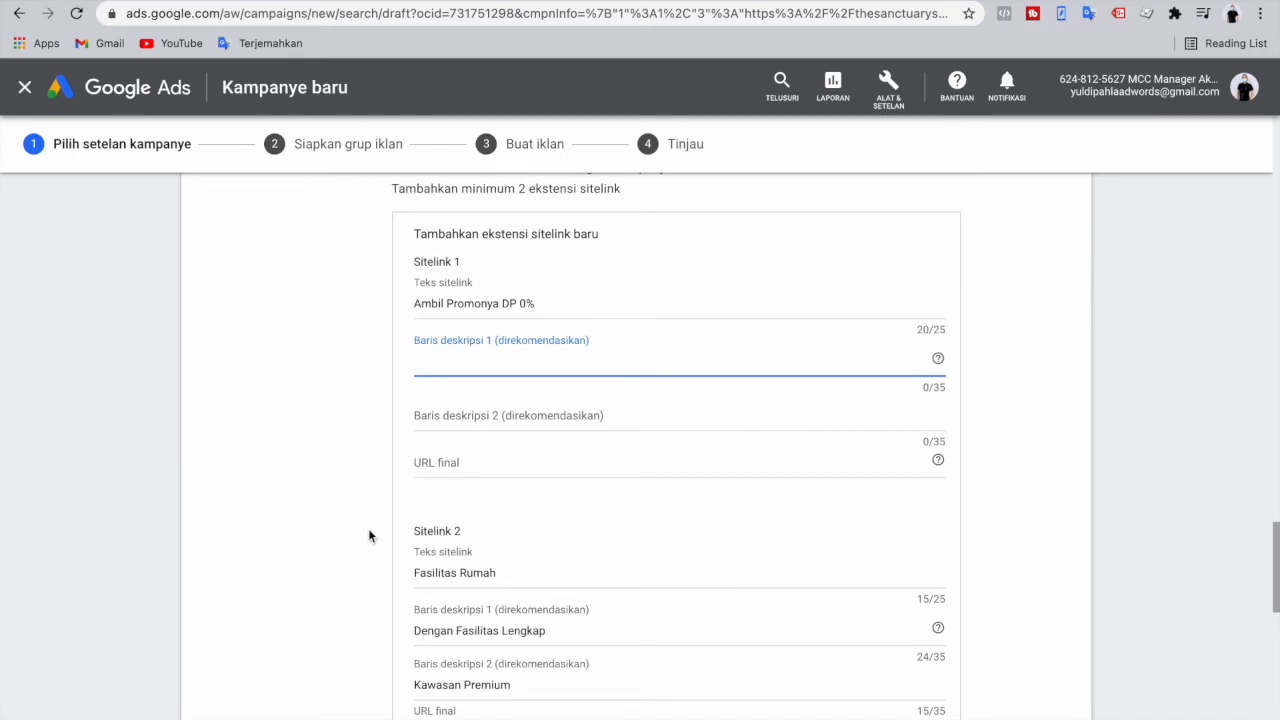
pyautogui.scroll(-1, 362, 565)
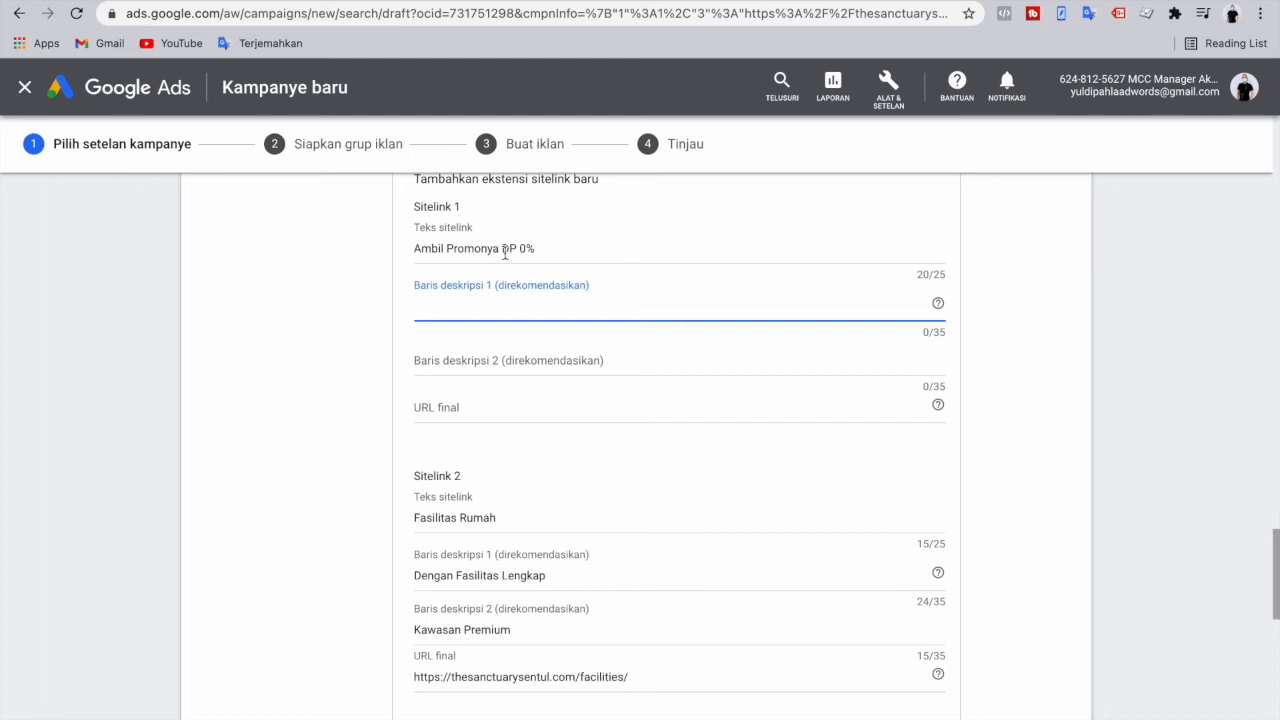
pyautogui.write('Hubungi Sekarang')
# - Copy "dirancang oleh arsitek kelas dunia" from the Word document into description line 2 of Sitelink 1, capitalising its first letter
pyautogui.click(483, 359)
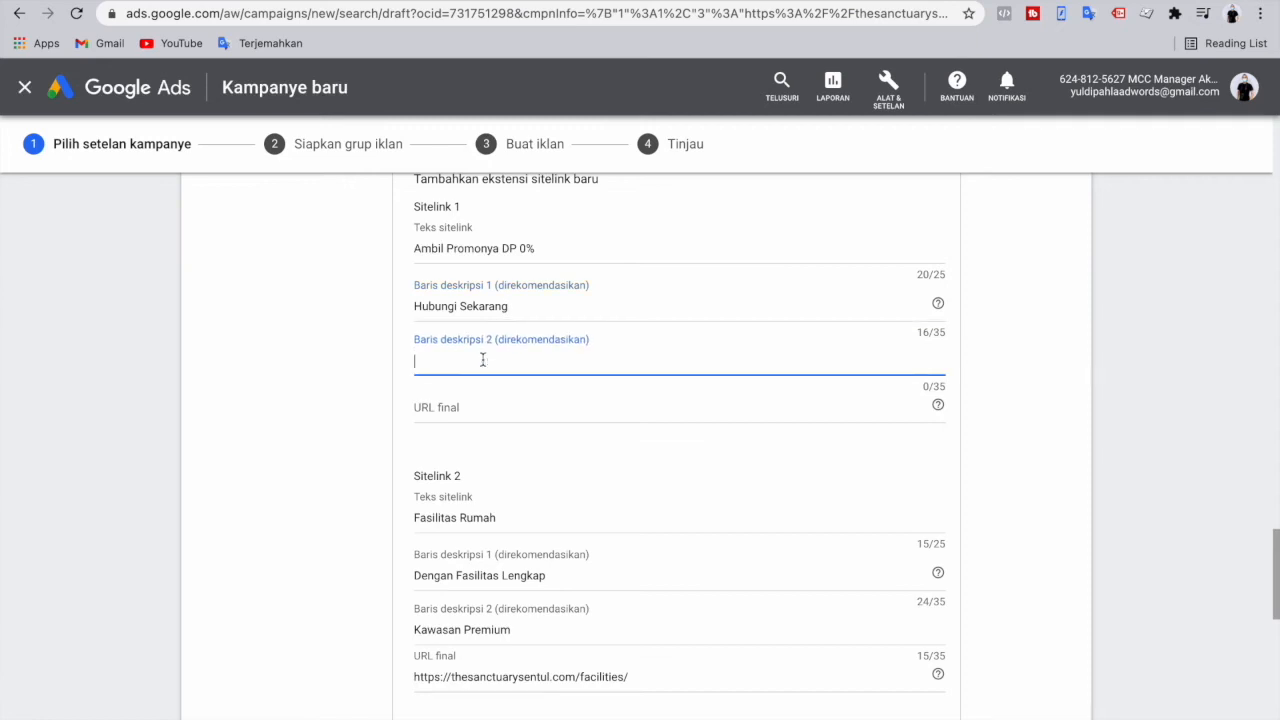
pyautogui.hotkey('ctrl', 'Left')
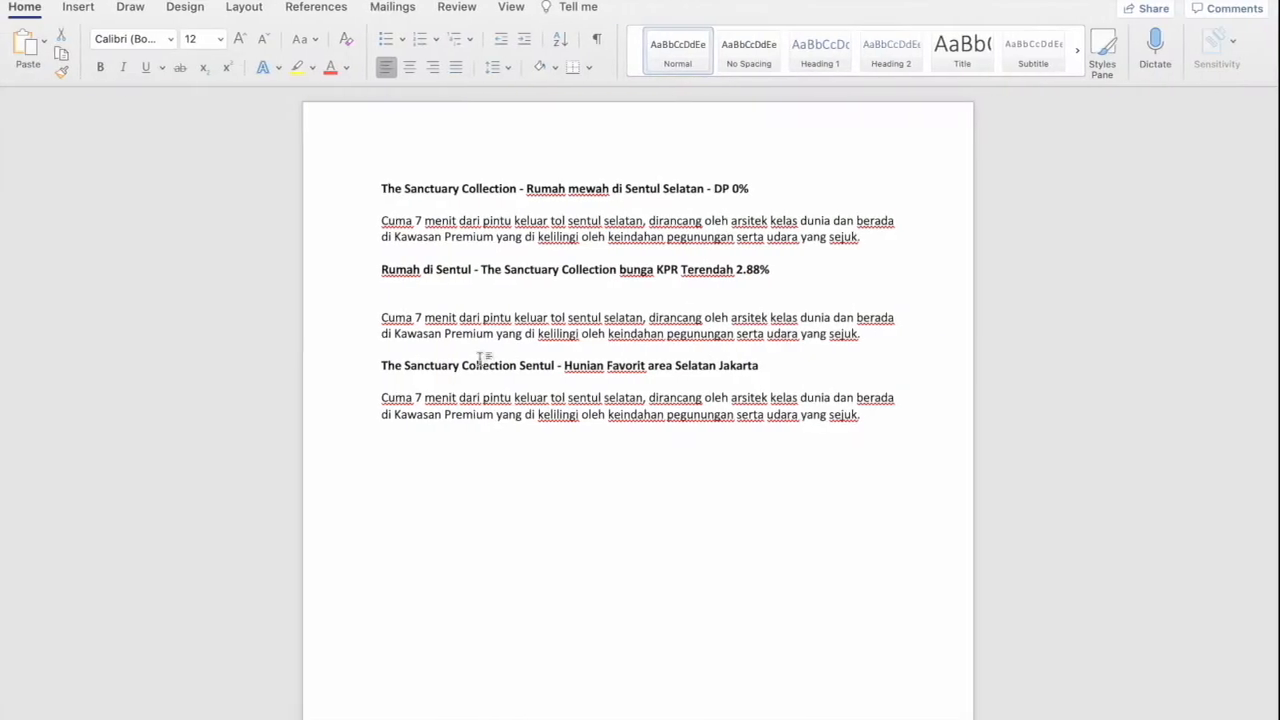
pyautogui.moveTo(743, 317); pyautogui.dragTo(897, 318)
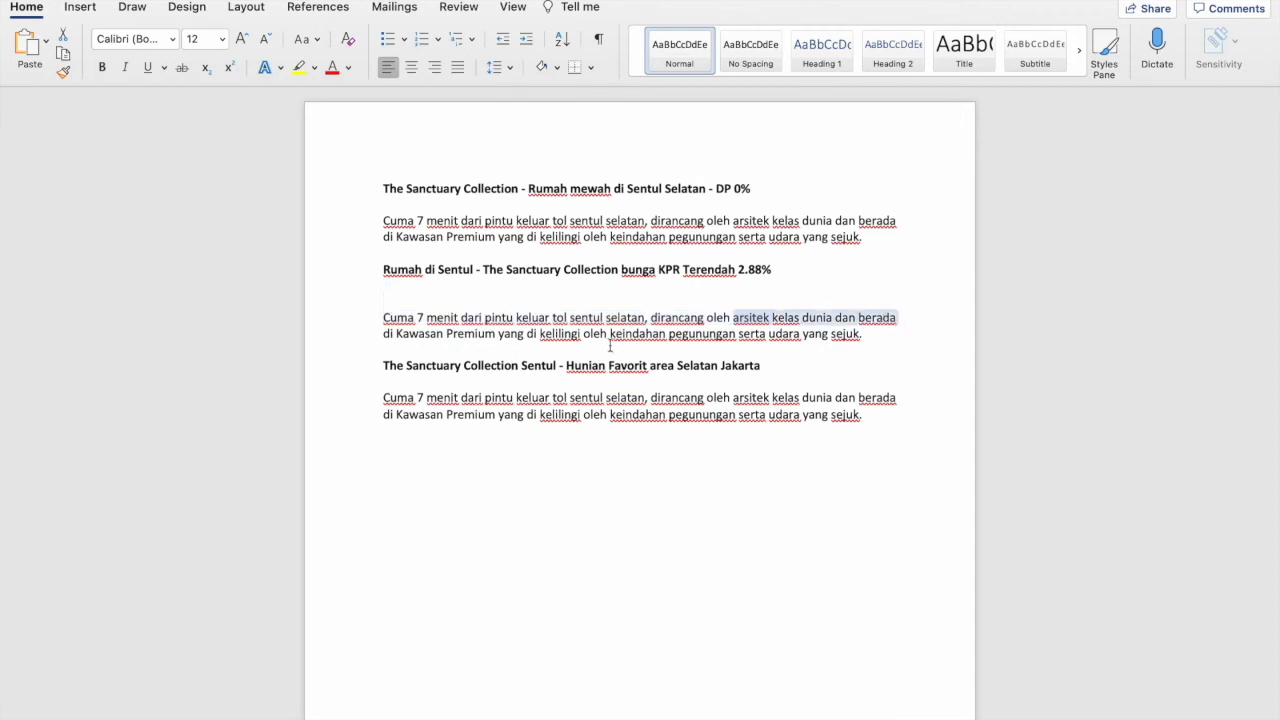
pyautogui.moveTo(651, 318); pyautogui.dragTo(826, 320)
pyautogui.press('super+c')
pyautogui.press('super+Tab')
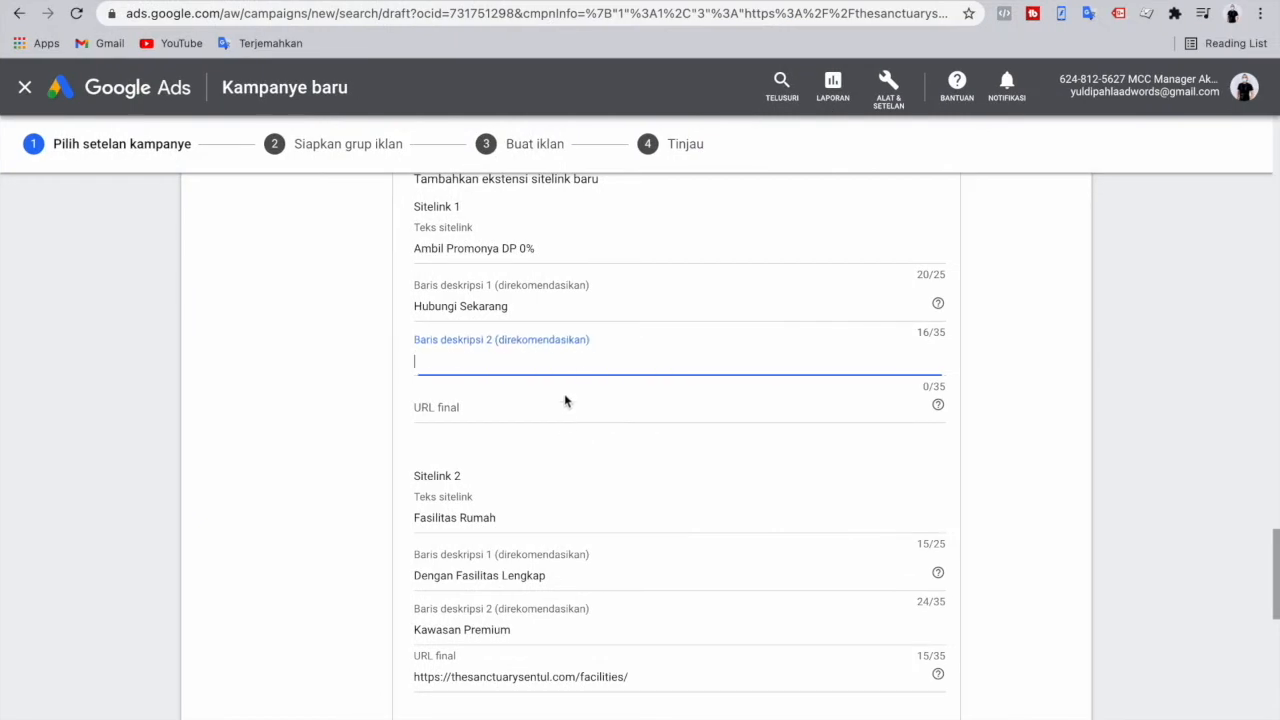
pyautogui.press('super+v')
pyautogui.click(424, 361)
pyautogui.press('BackSpace')
pyautogui.press('BackSpace')
pyautogui.write('Di')
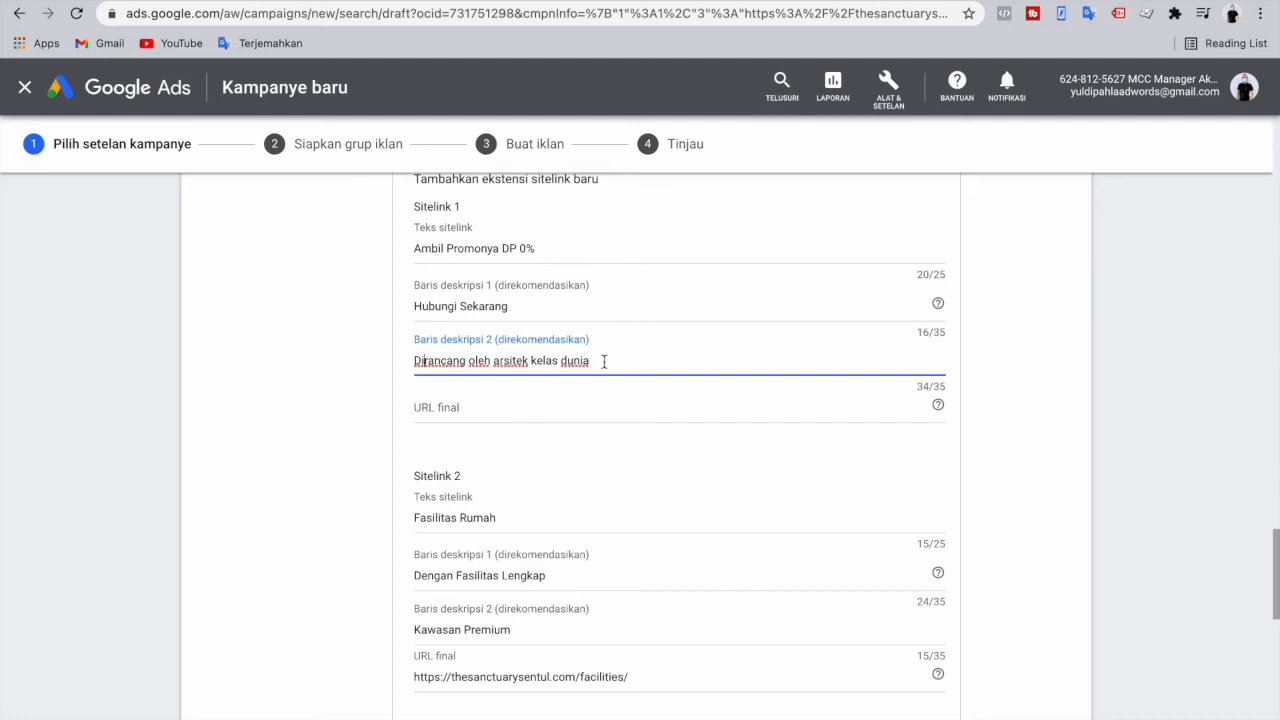
pyautogui.scroll(1, 481, 338)
pyautogui.moveTo(414, 274); pyautogui.dragTo(544, 290)
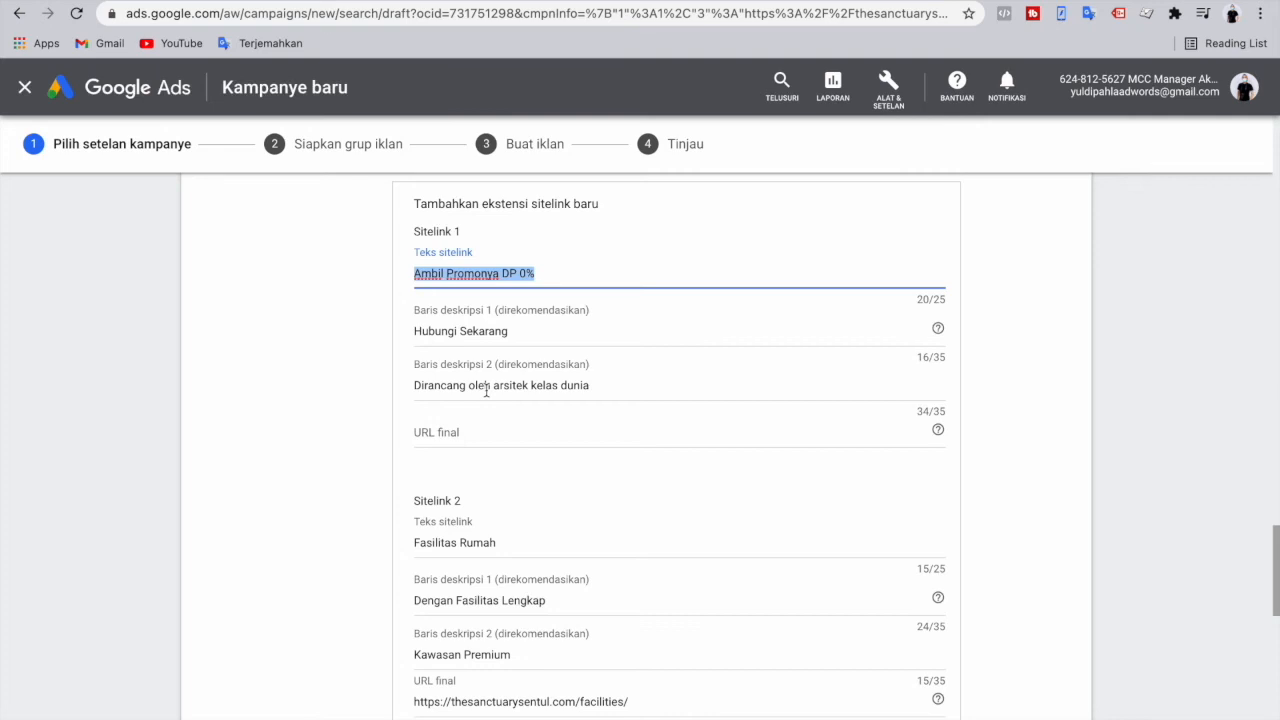
pyautogui.click(441, 428)
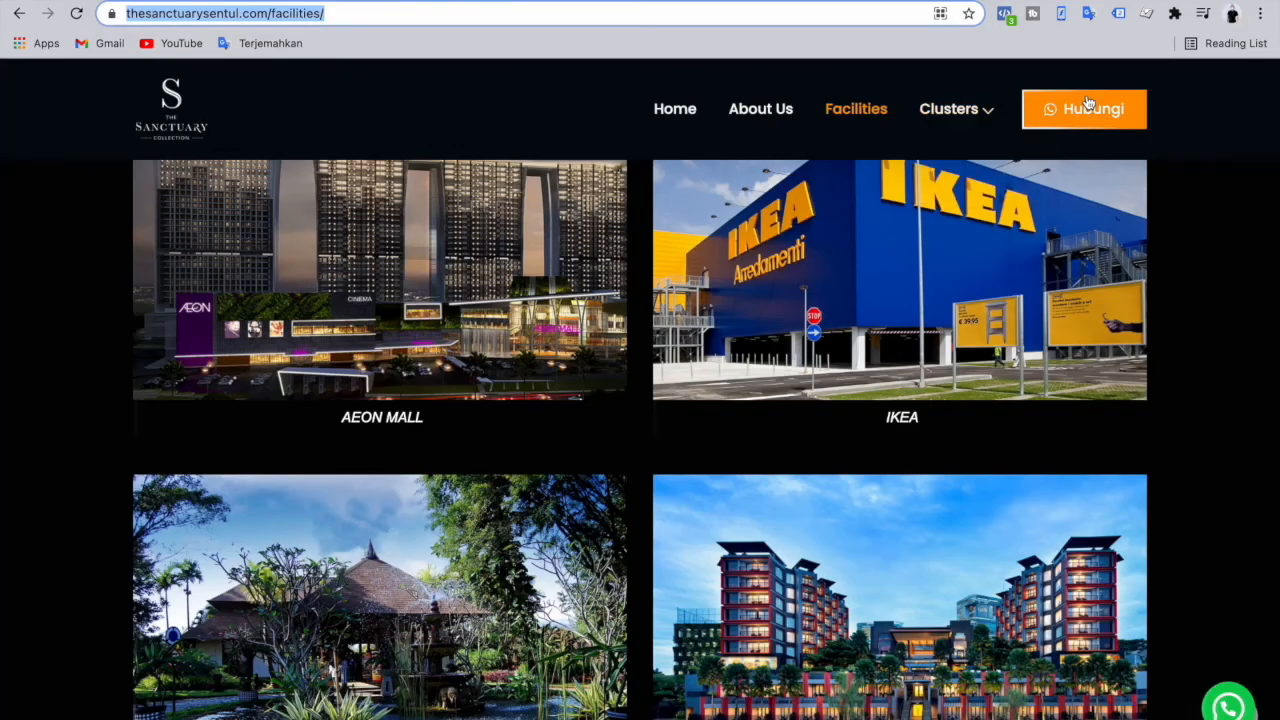
pyautogui.moveTo(930, 126)
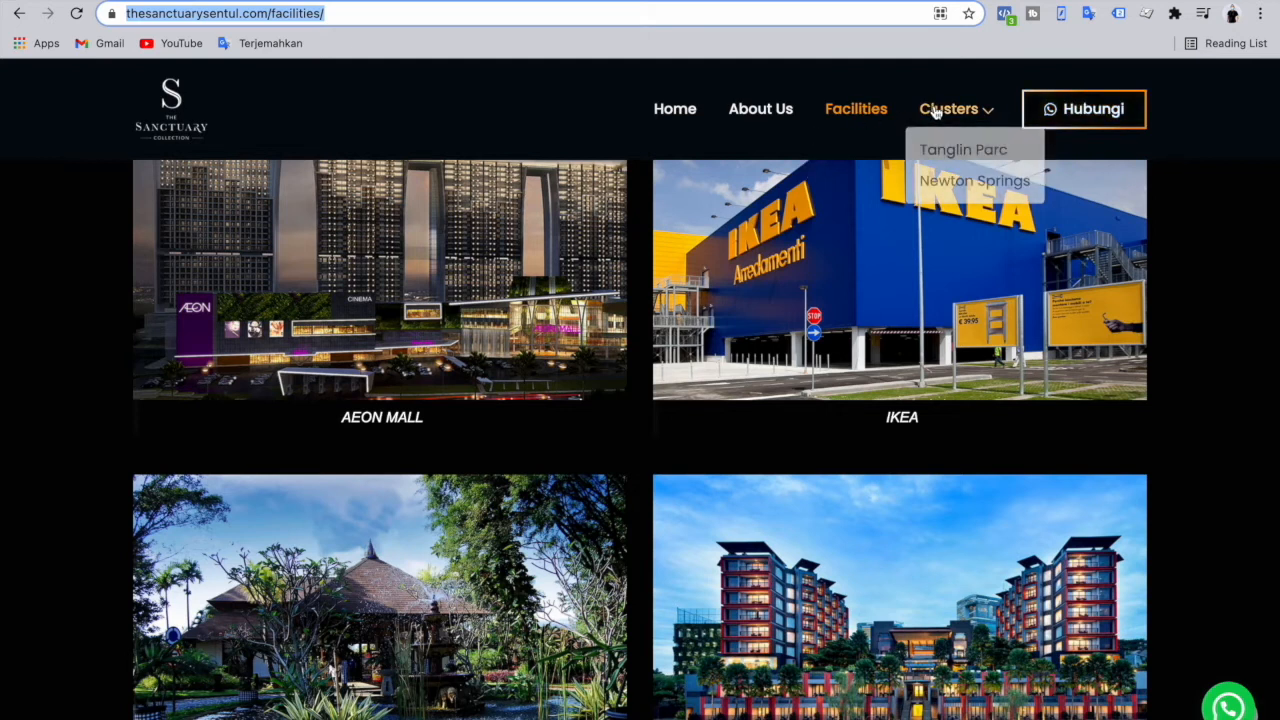
pyautogui.rightClick(756, 126)
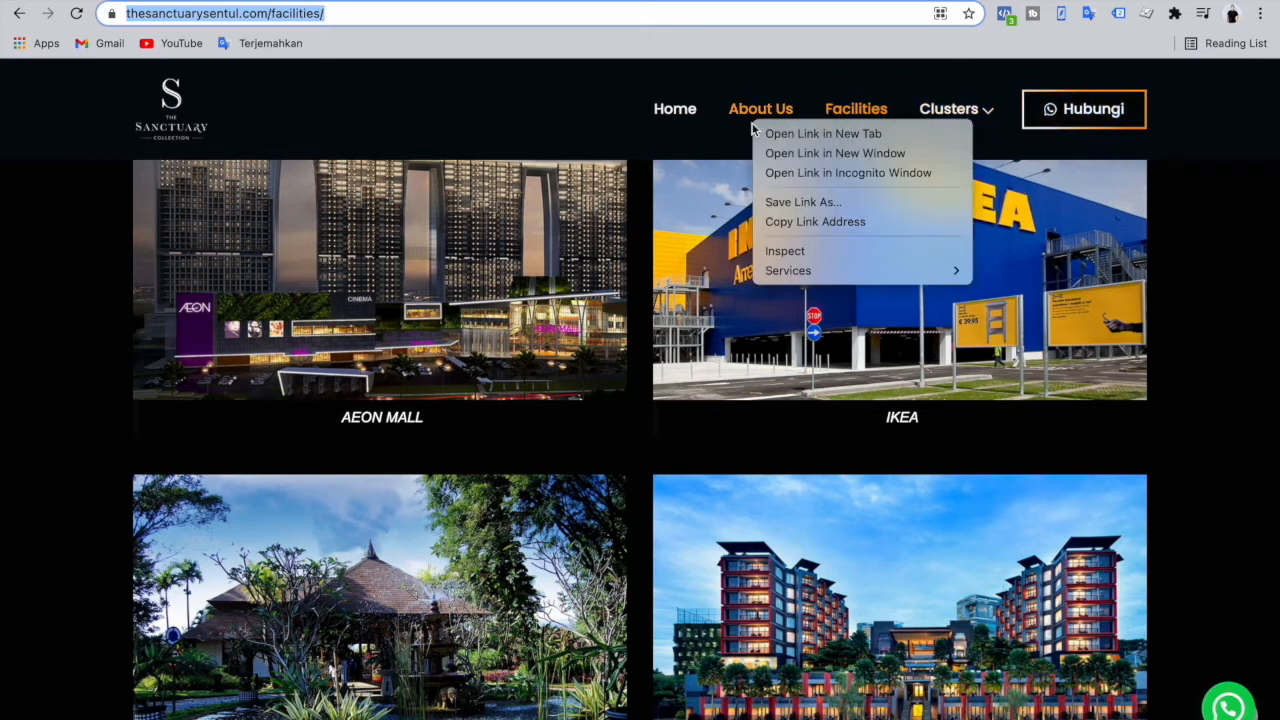
pyautogui.click(750, 110)
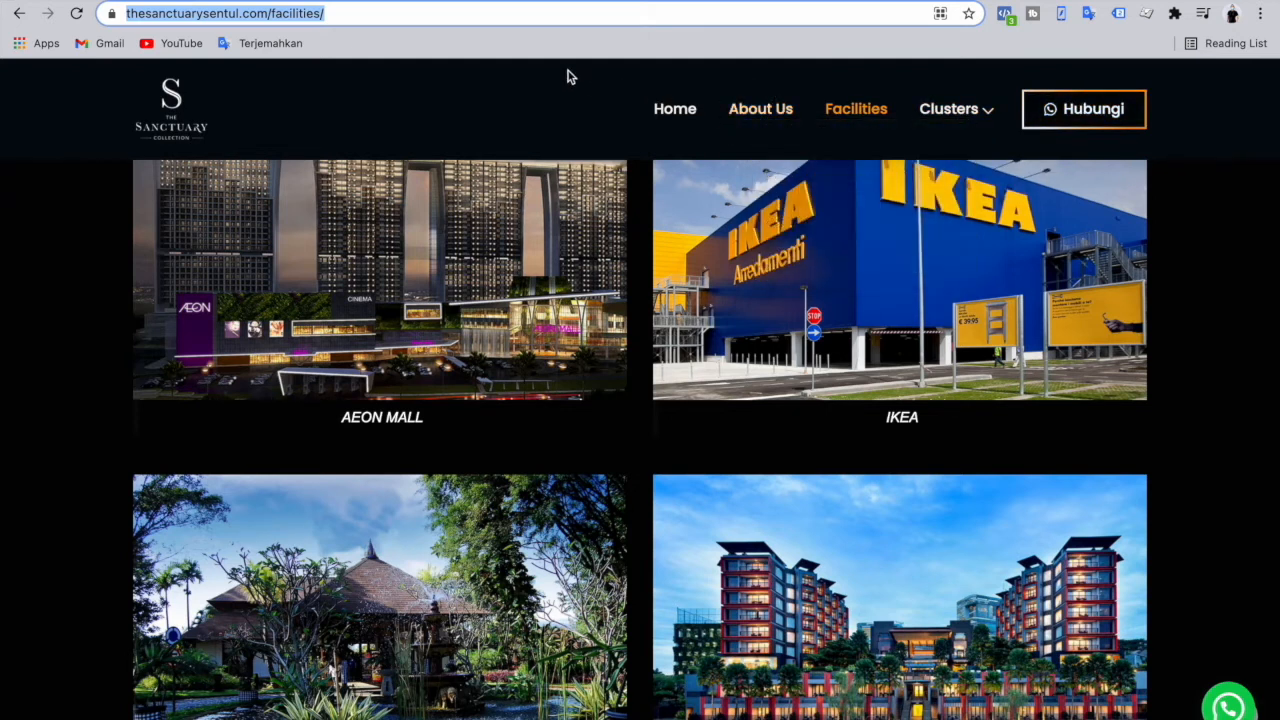
pyautogui.click(766, 112)
pyautogui.click(575, 13)
pyautogui.click(576, 13)
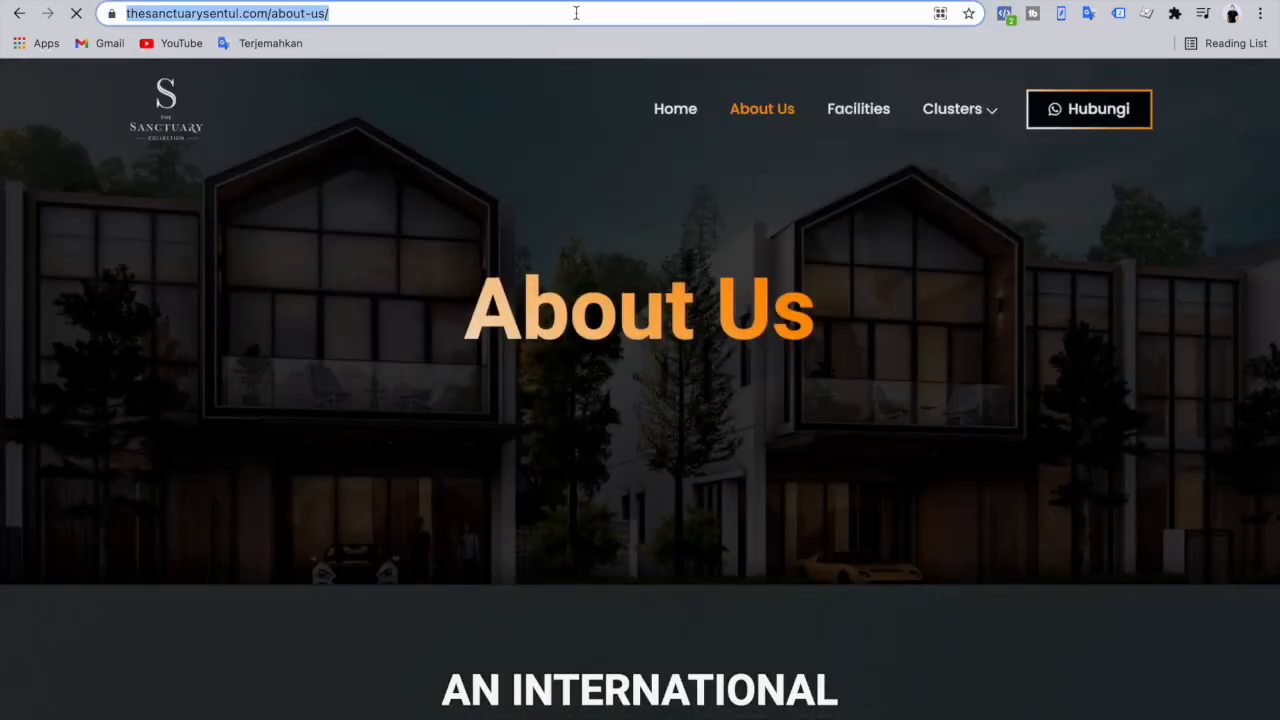
pyautogui.click(132, 2)
pyautogui.press('super+v')
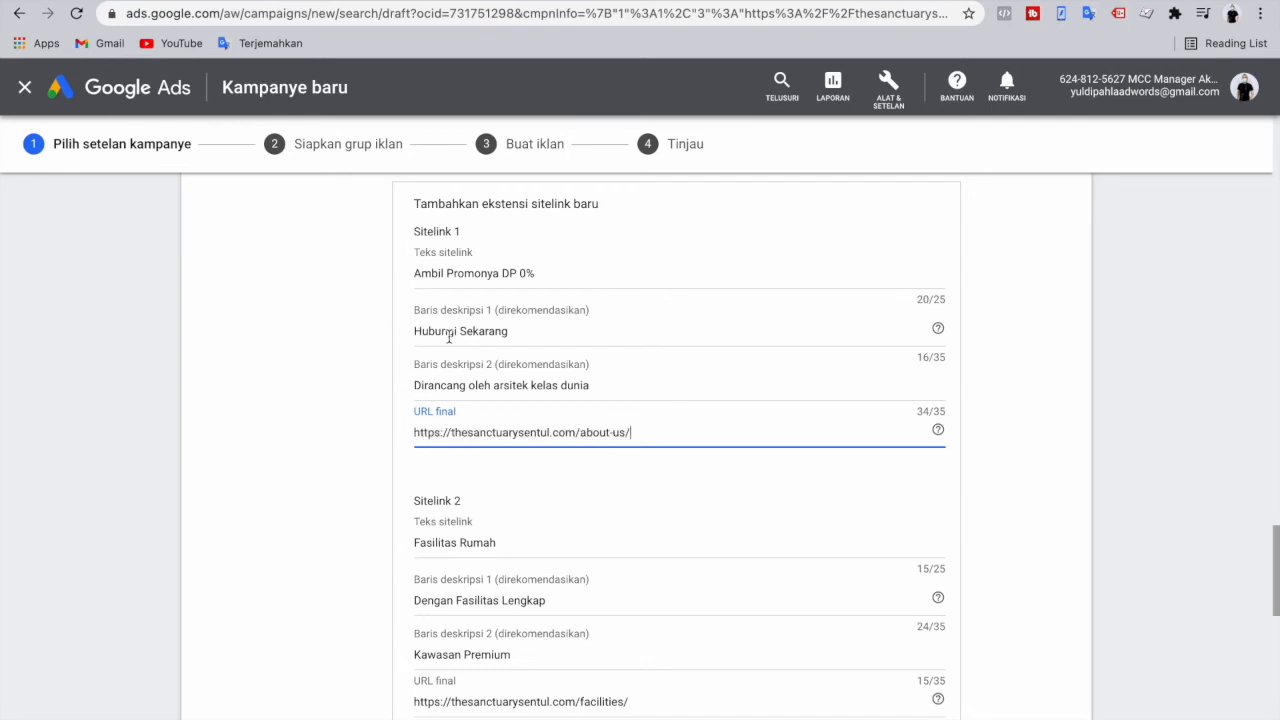
pyautogui.click(366, 510)
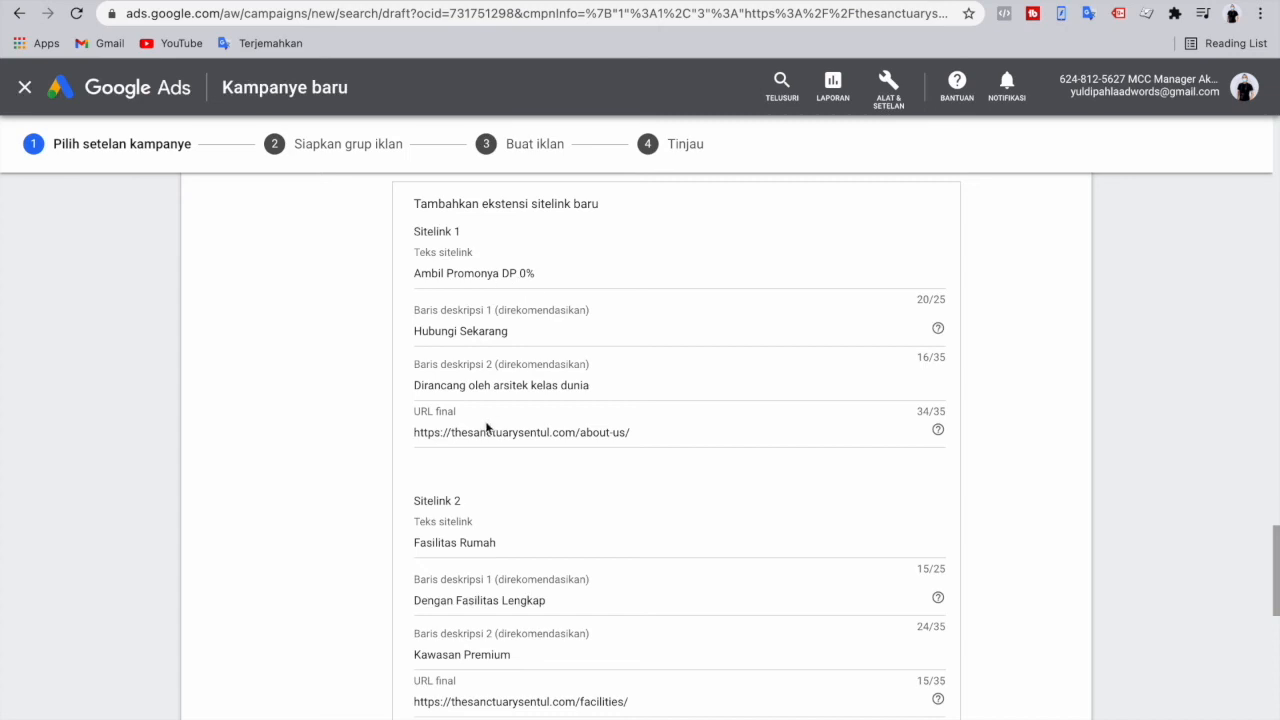
# - Capitalise every word in description line 2 of Sitelink 1 so it reads "Dirancang Oleh Arsitek Kelas Dunia"
pyautogui.click(471, 385)
pyautogui.press('BackSpace')
pyautogui.write('O')
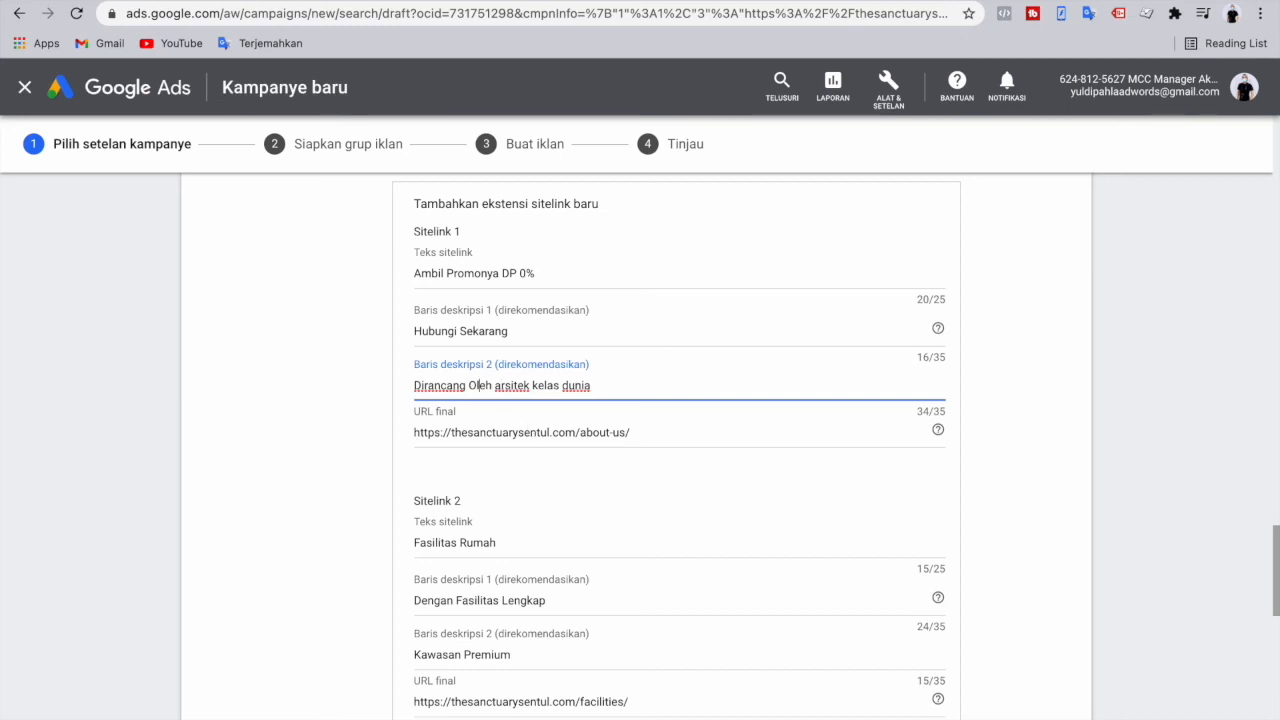
pyautogui.press('BackSpace')
pyautogui.write('o')
pyautogui.press('BackSpace')
pyautogui.write('O')
pyautogui.press('BackSpace')
pyautogui.write('a')
pyautogui.press('BackSpace')
pyautogui.write('A')
pyautogui.click(540, 386)
pyautogui.press('BackSpace')
pyautogui.write('k')
pyautogui.press('BackSpace')
pyautogui.write('K')
pyautogui.click(571, 385)
pyautogui.press('BackSpace')
pyautogui.write('D')
pyautogui.click(635, 473)
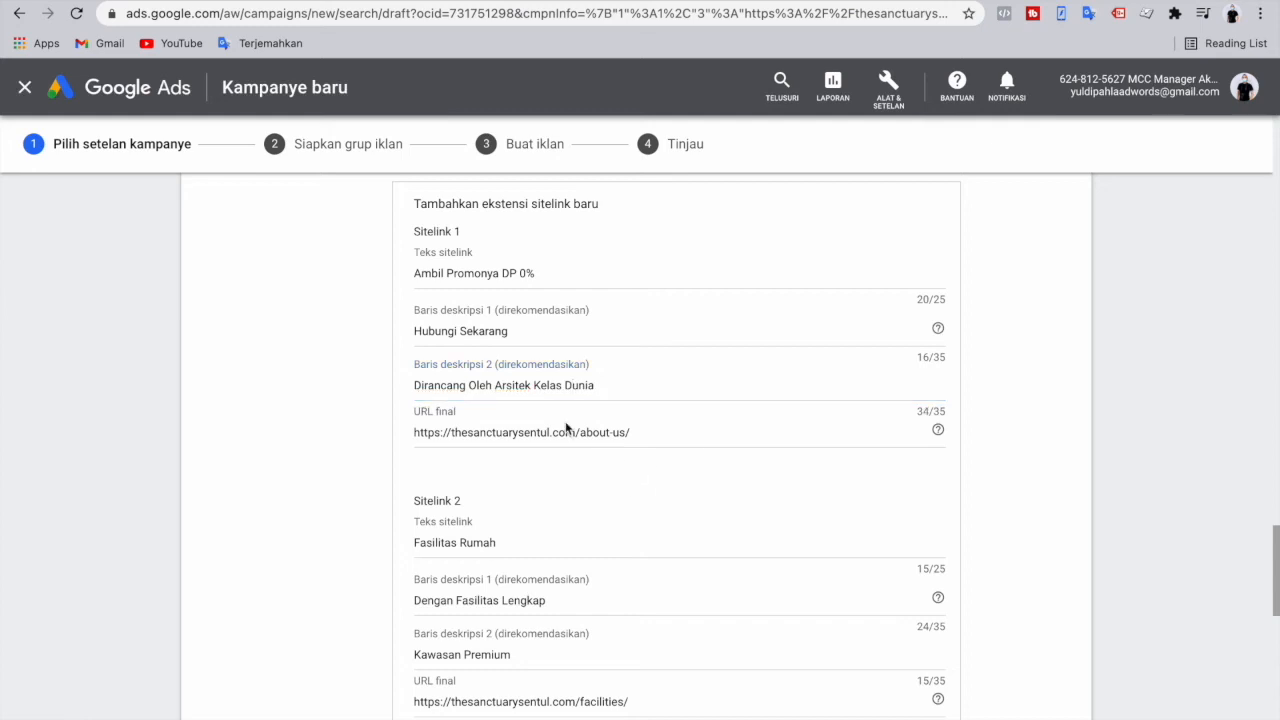
# - Expand the callout extension (Ekstensi info) section and look over its text fields
pyautogui.scroll(-10, 566, 427)
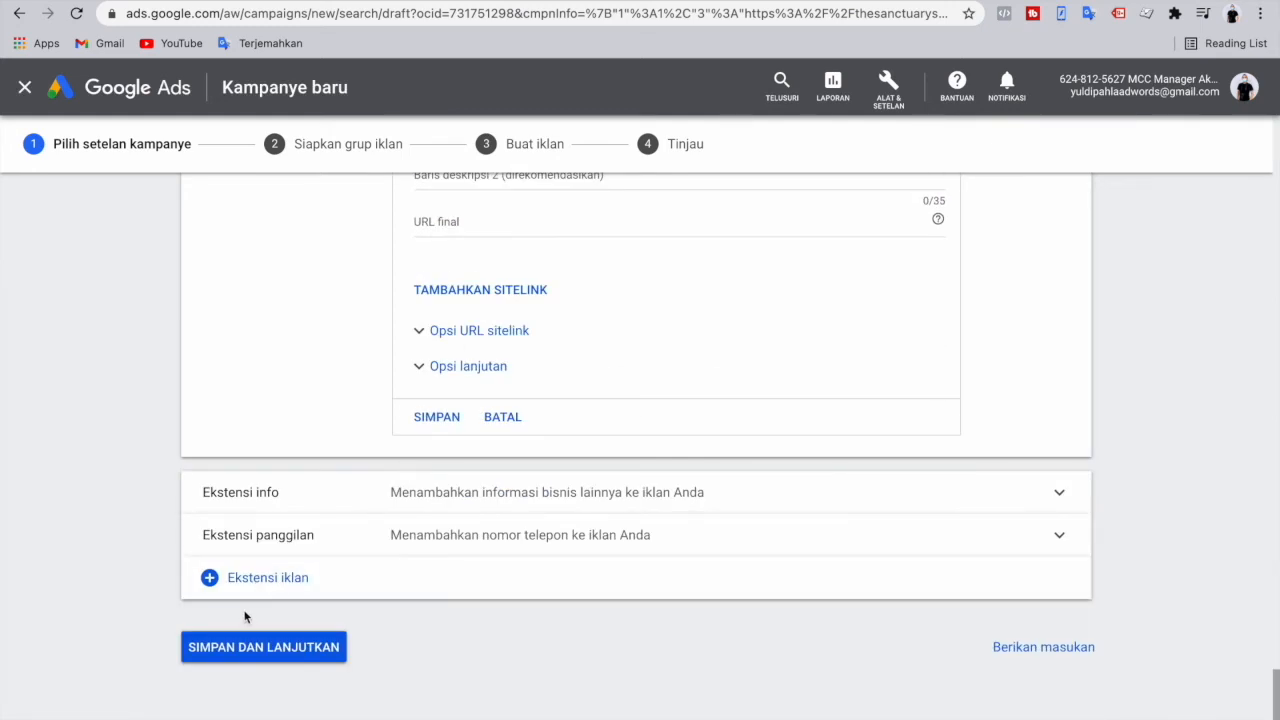
pyautogui.click(340, 495)
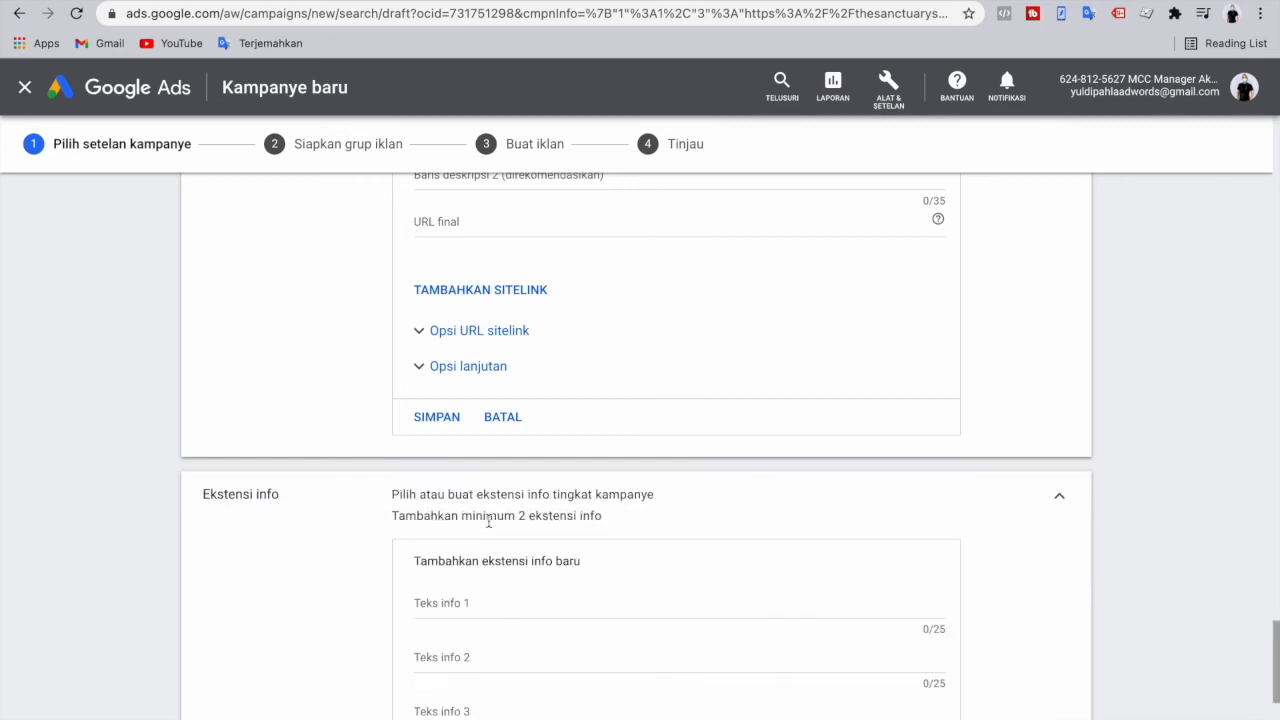
pyautogui.scroll(-3, 434, 543)
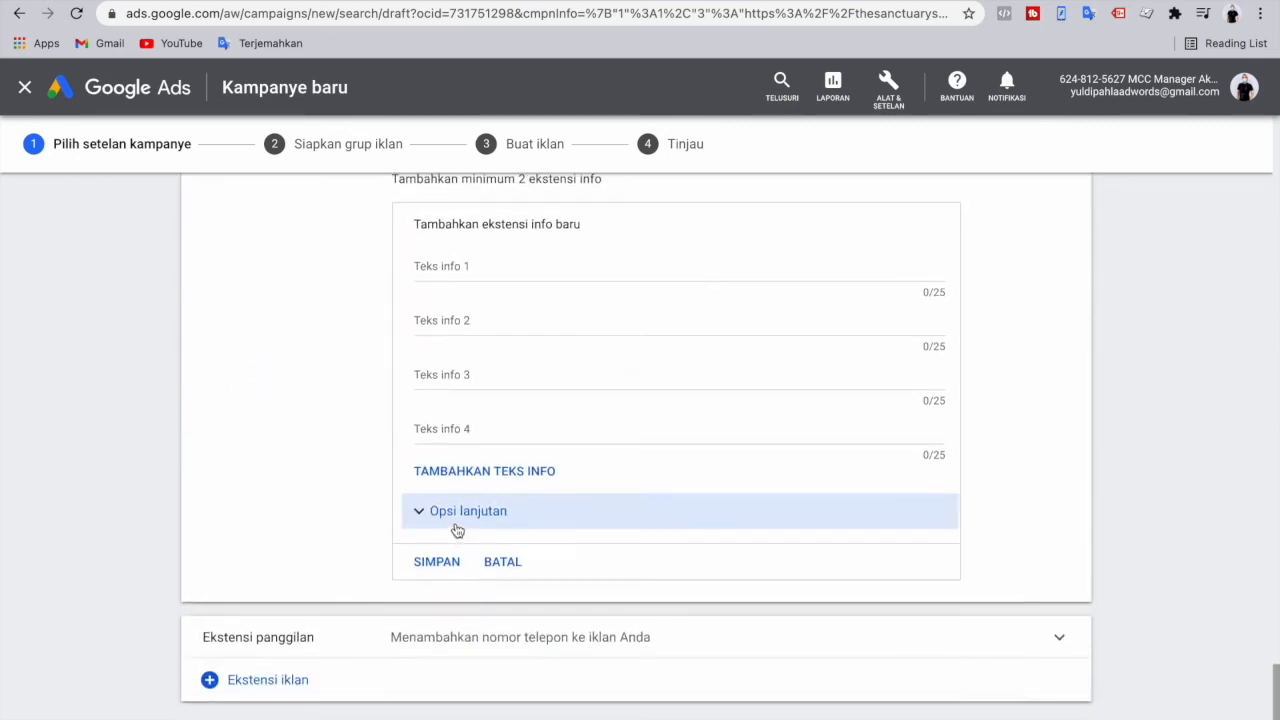
# - Open the call extension (Ekstensi panggilan) form and set its phone number country to Indonesia
pyautogui.click(391, 636)
pyautogui.scroll(-3, 390, 632)
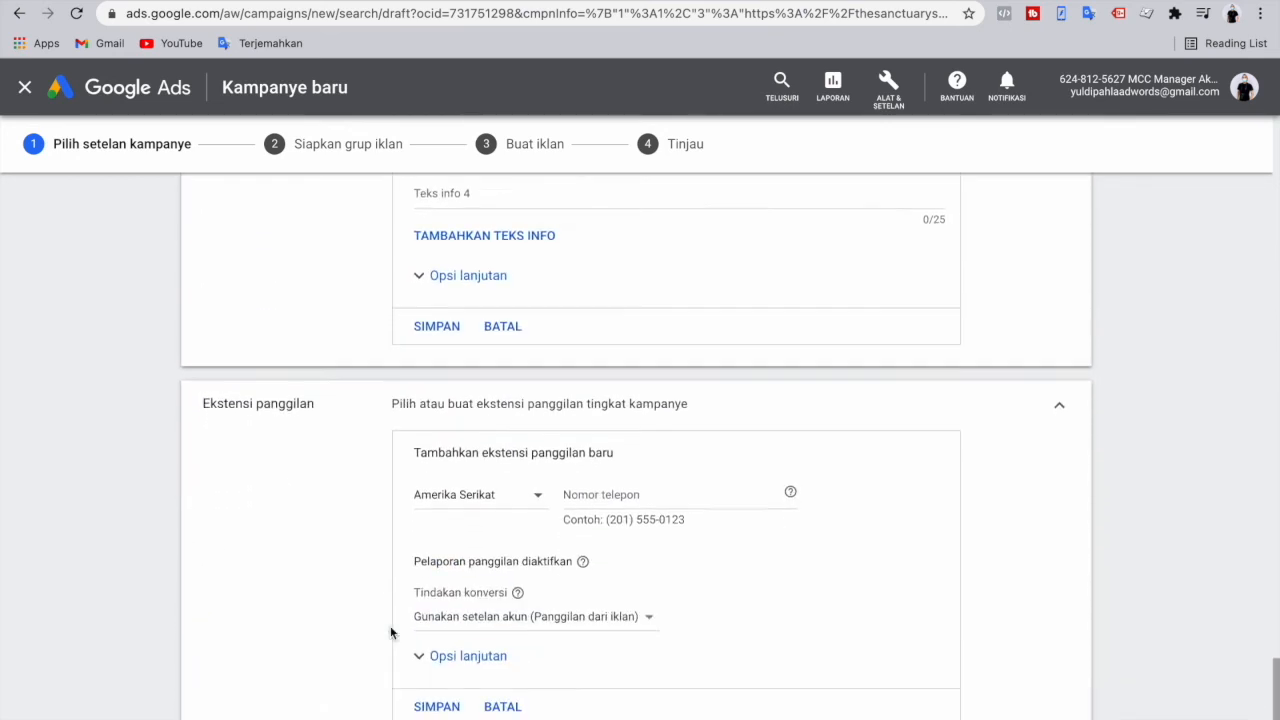
pyautogui.scroll(-2, 390, 632)
pyautogui.click(492, 408)
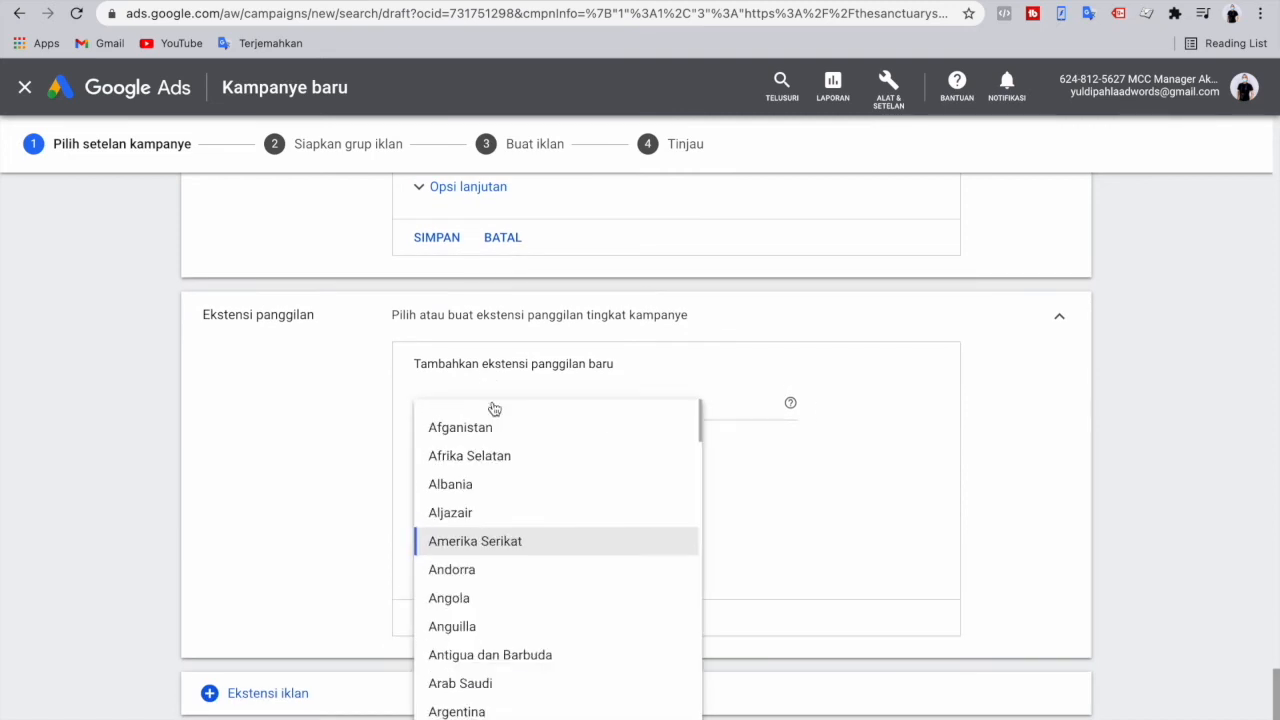
pyautogui.scroll(-15, 493, 408)
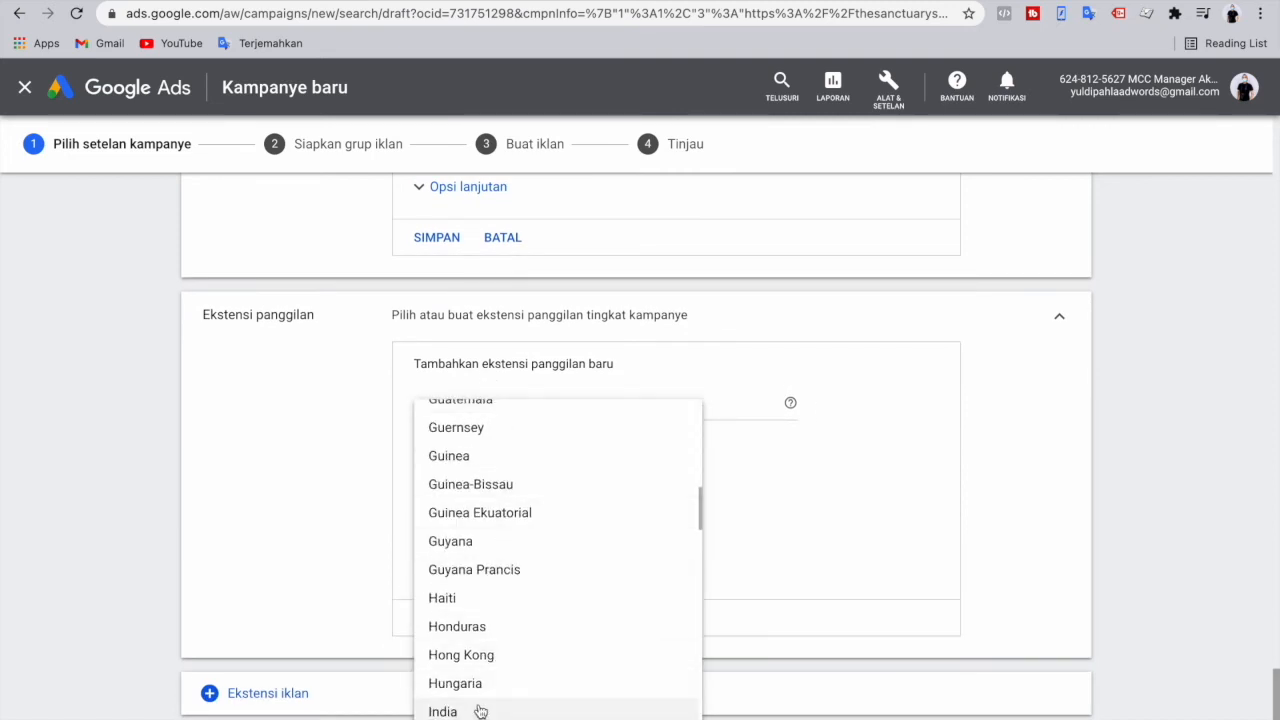
pyautogui.click(480, 711)
# - Search the website's About Us and home pages for a contact phone number, opening the WhatsApp chat widget
pyautogui.click(621, 411)
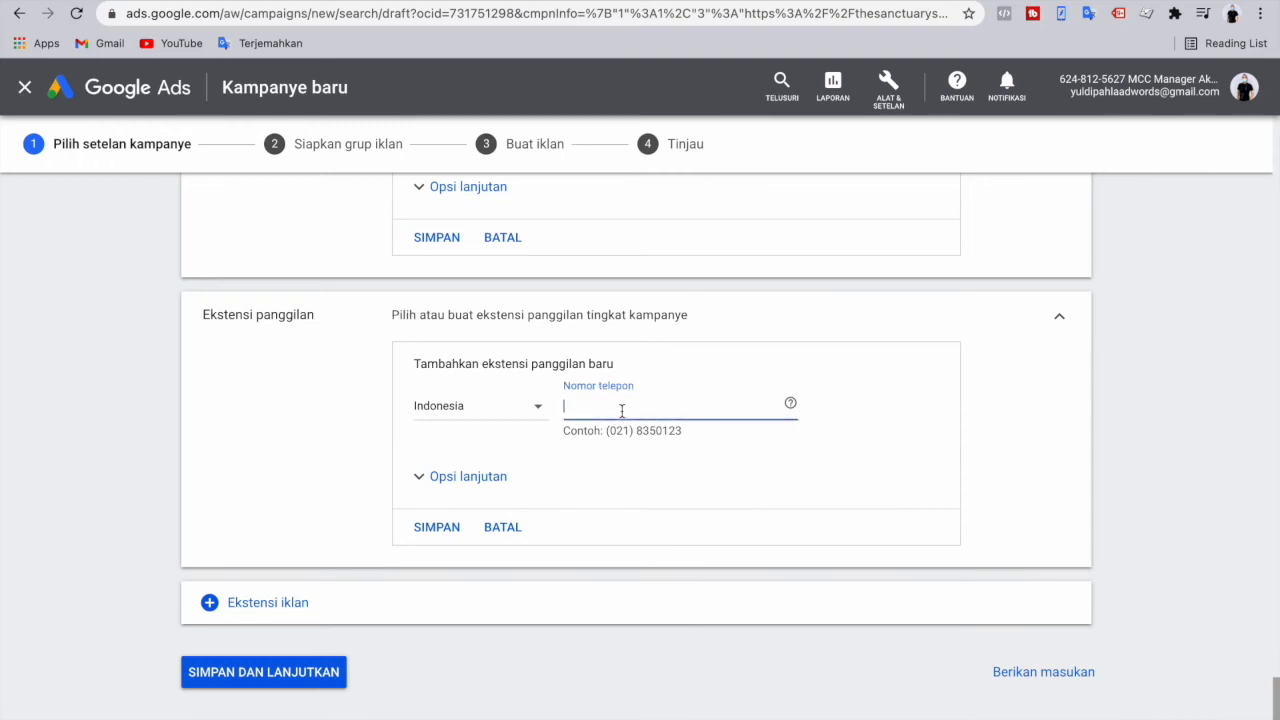
pyautogui.click(448, 2)
pyautogui.scroll(-4, 571, 448)
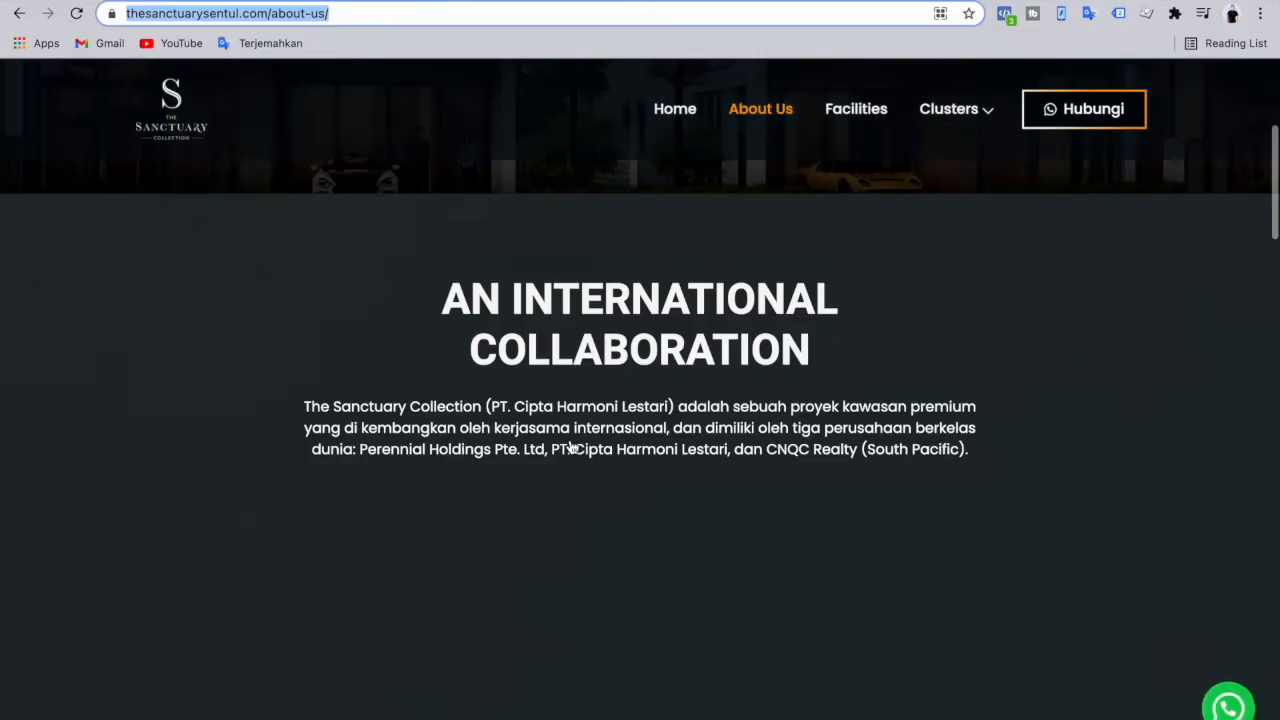
pyautogui.scroll(-15, 570, 445)
pyautogui.scroll(10, 672, 412)
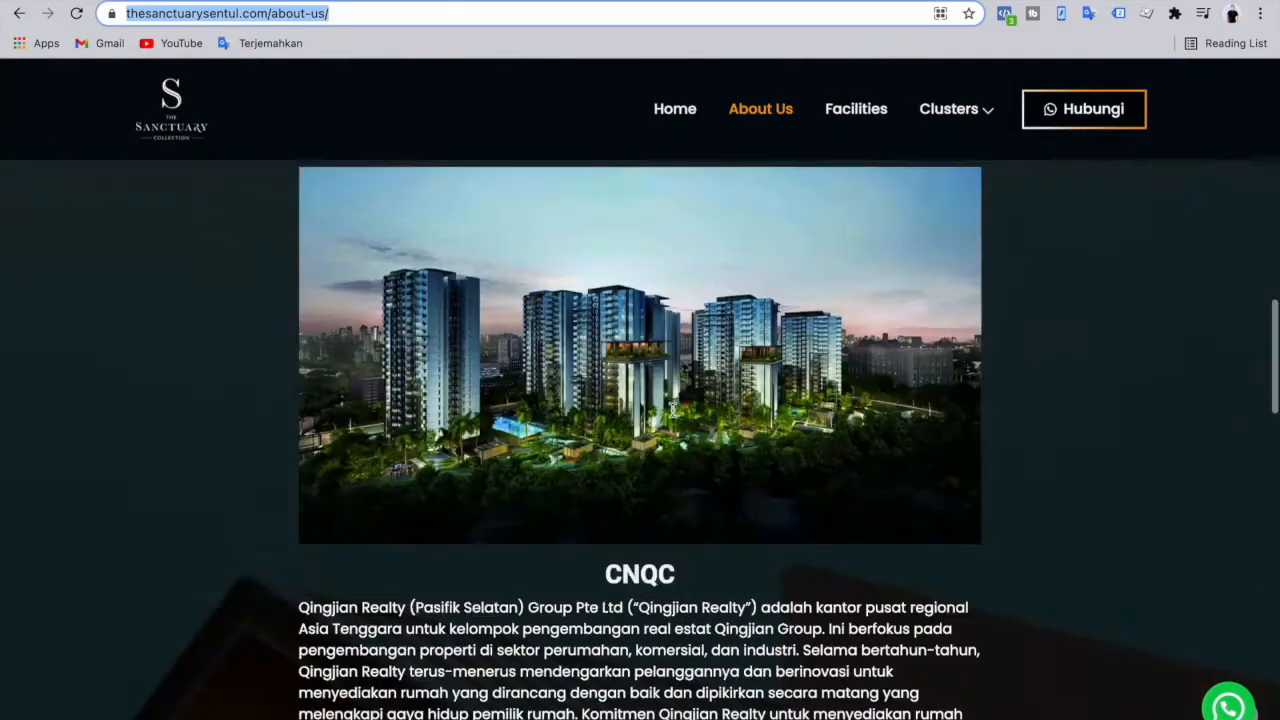
pyautogui.scroll(3, 672, 410)
pyautogui.click(185, 120)
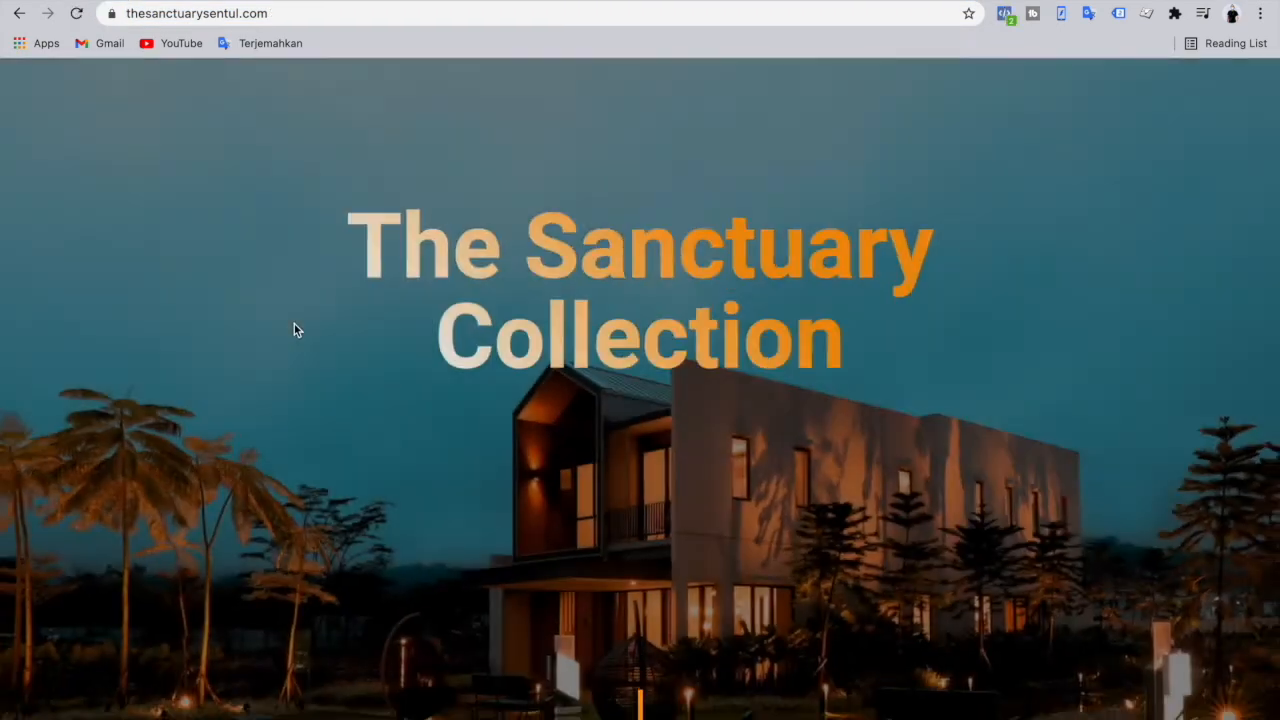
pyautogui.scroll(-20, 294, 330)
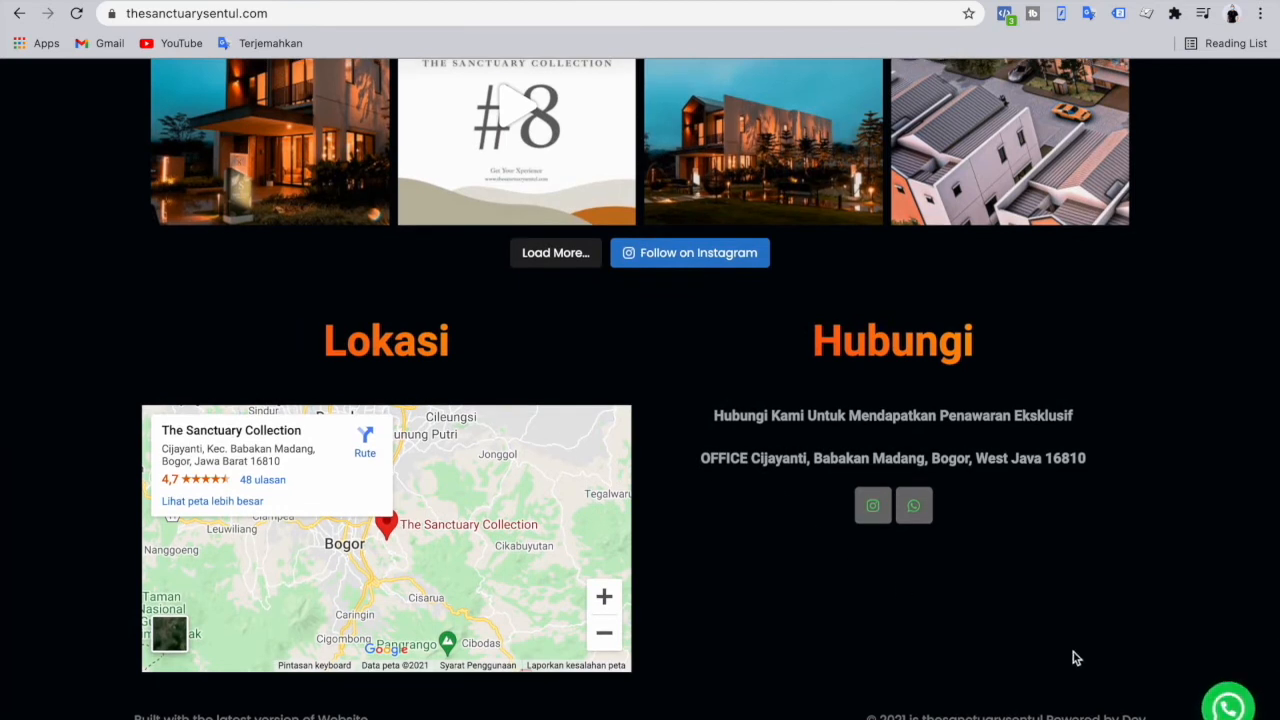
pyautogui.click(1228, 706)
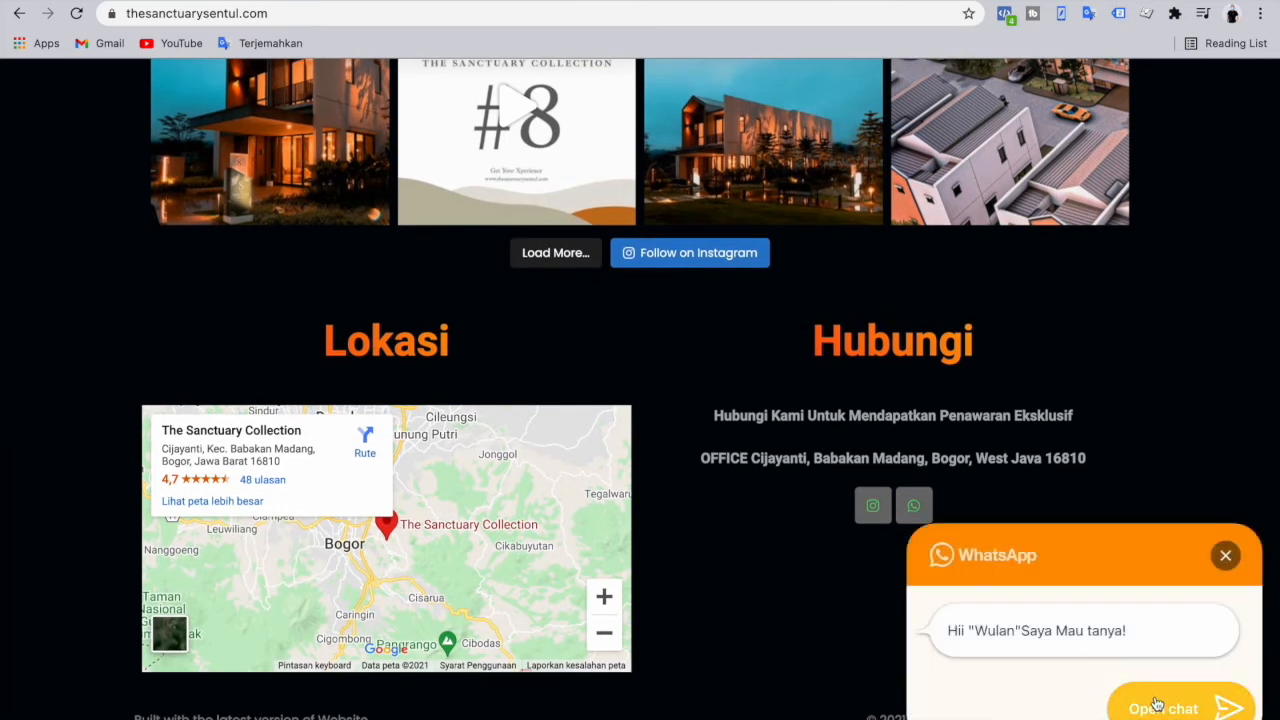
pyautogui.rightClick(912, 238)
pyautogui.click(965, 466)
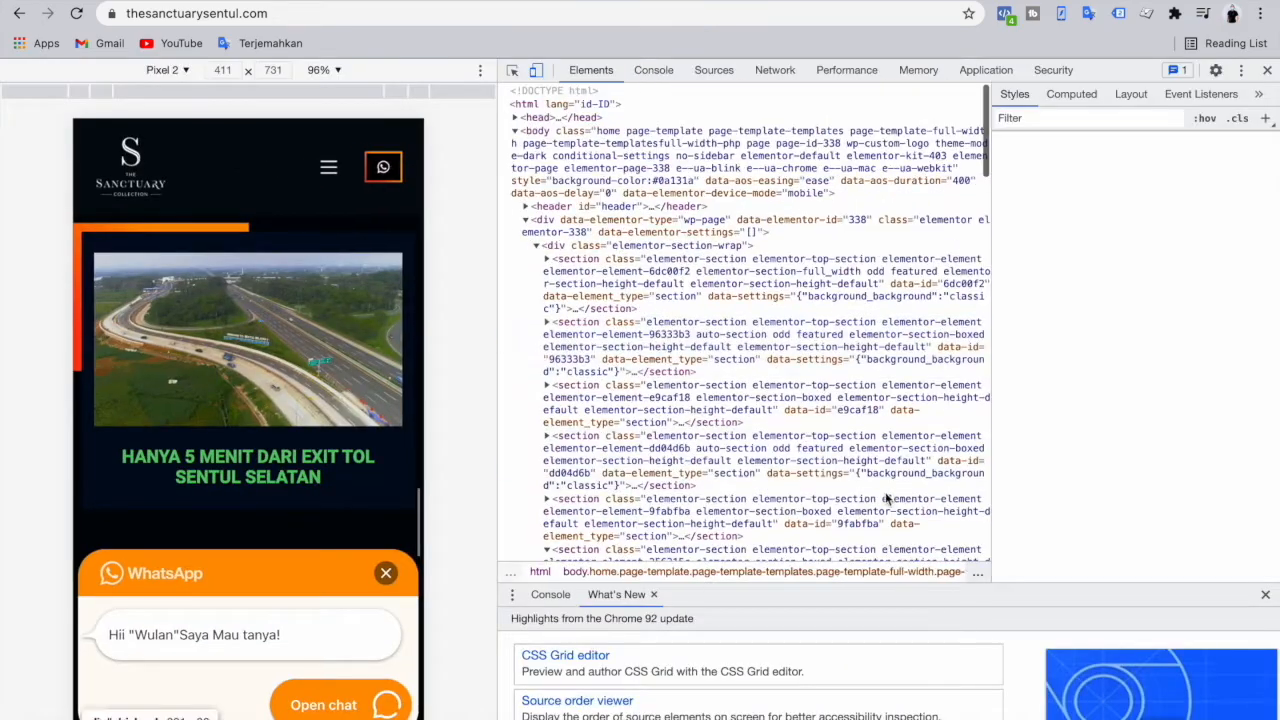
pyautogui.click(1267, 70)
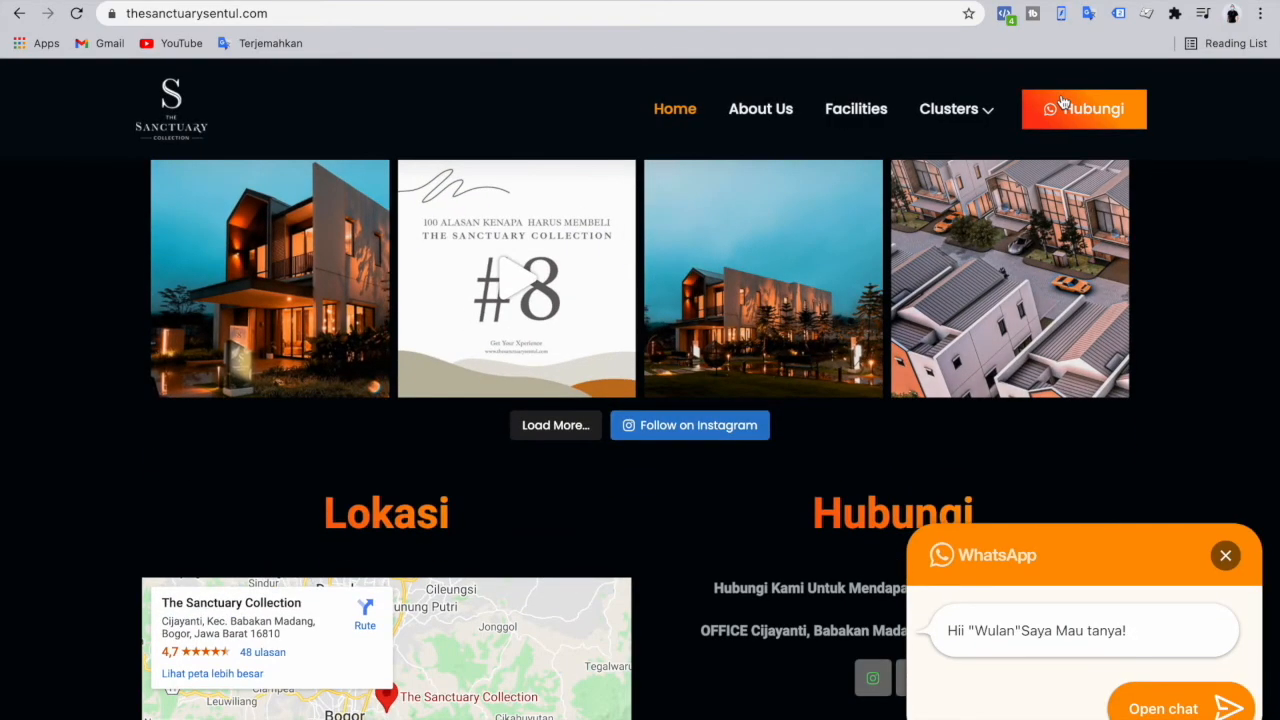
# - Inspect the website's Hubungi link, open its WhatsApp address without launching the WhatsApp app, and copy the contact phone number
pyautogui.rightClick(1062, 95)
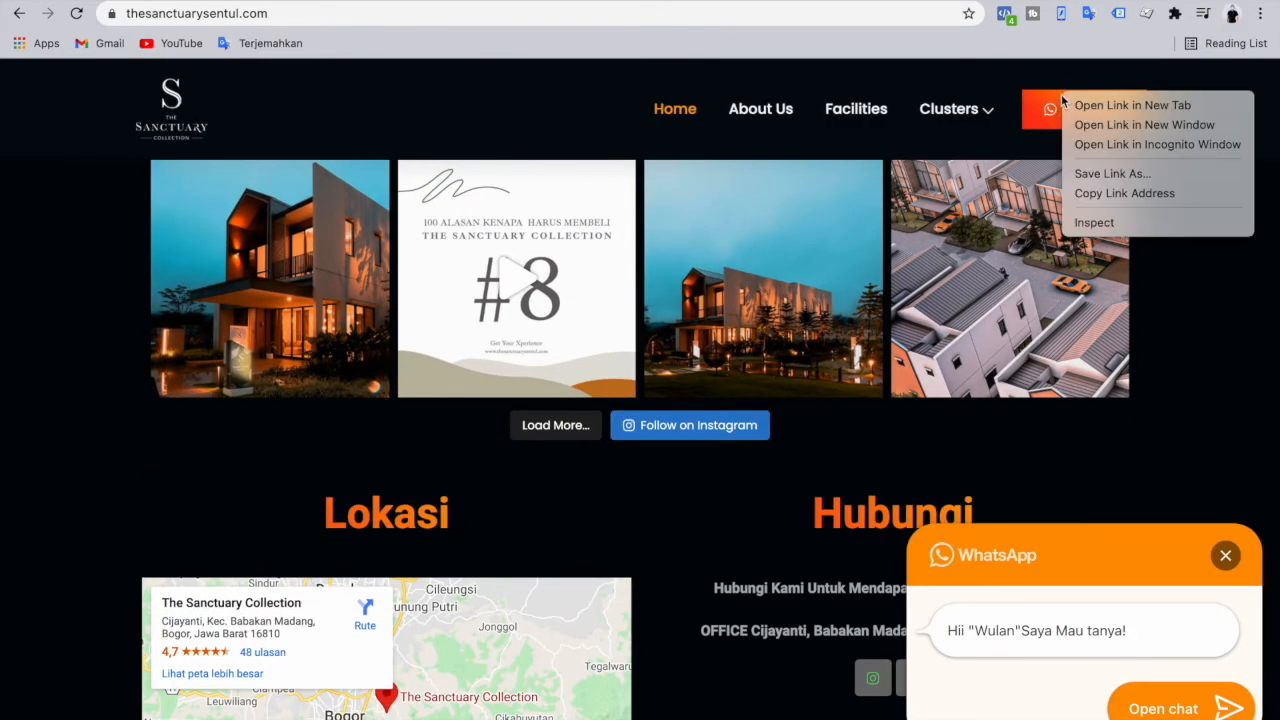
pyautogui.click(1094, 222)
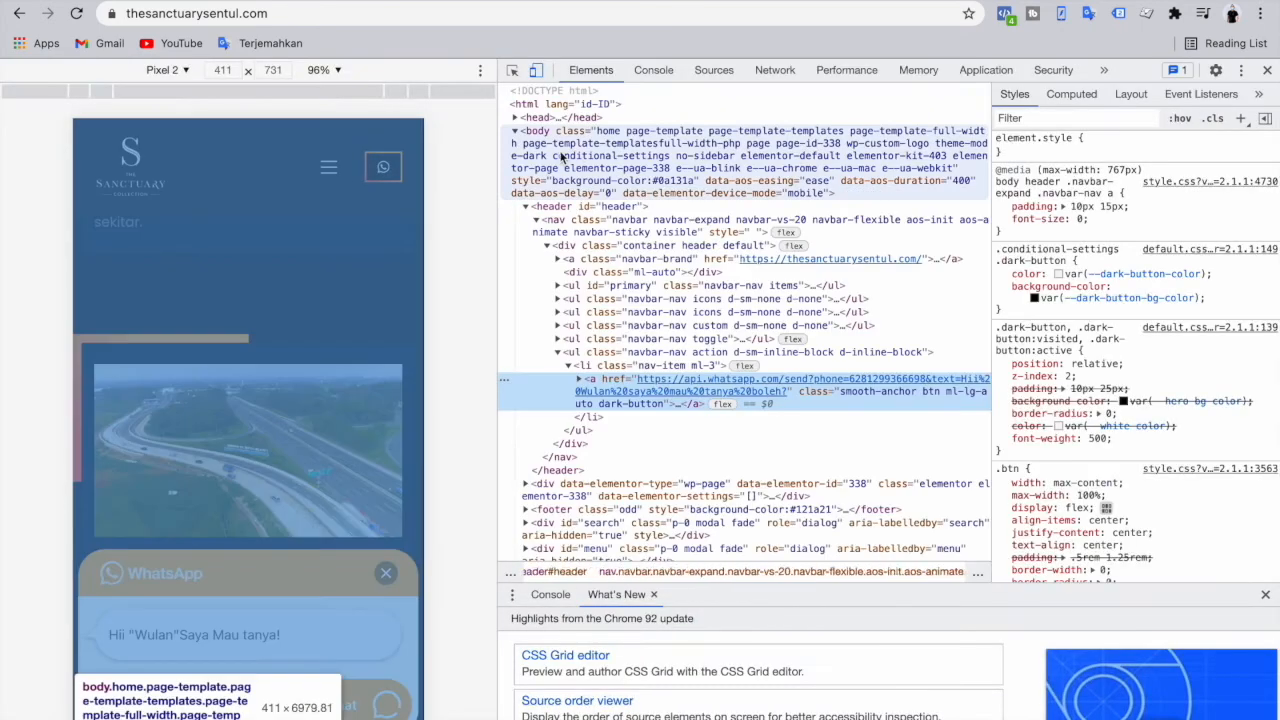
pyautogui.click(750, 381)
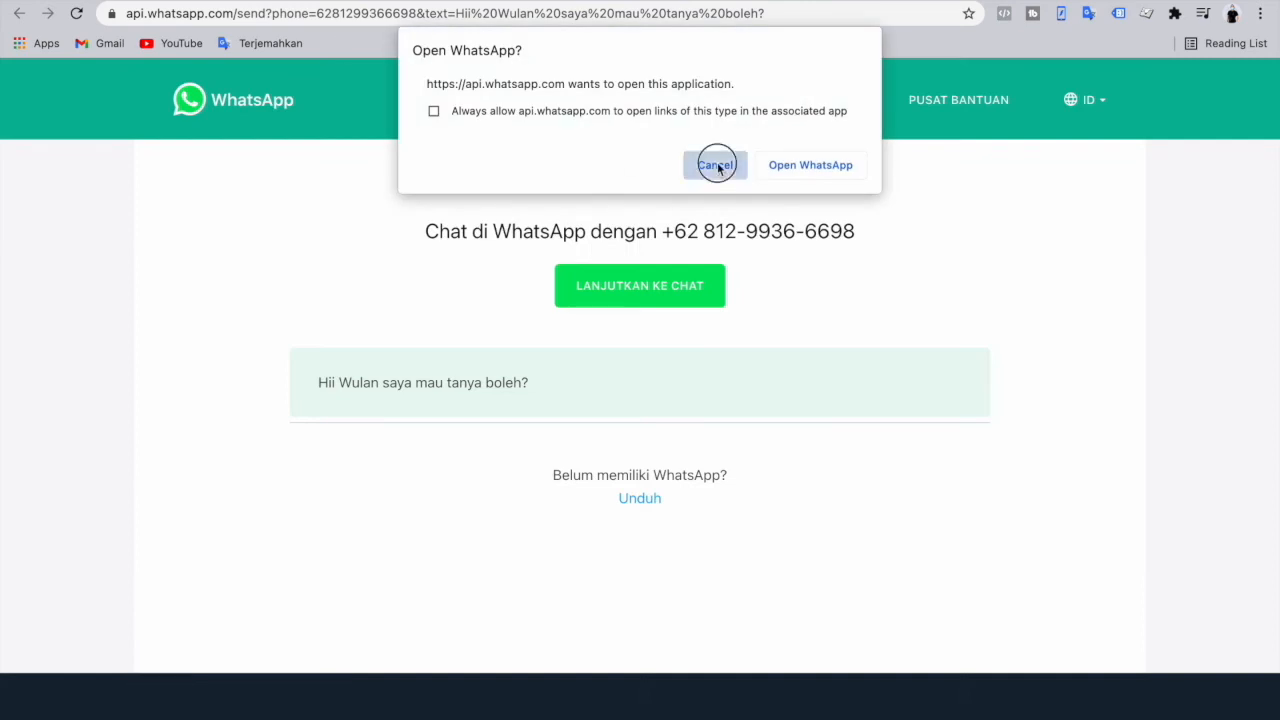
pyautogui.click(715, 163)
pyautogui.moveTo(851, 231); pyautogui.dragTo(665, 231)
pyautogui.hotkey('ctrl', 'c')
# - Enter the copied contact phone number in the campaign's call extension without spaces or dashes and save the extension
pyautogui.click(74, 20)
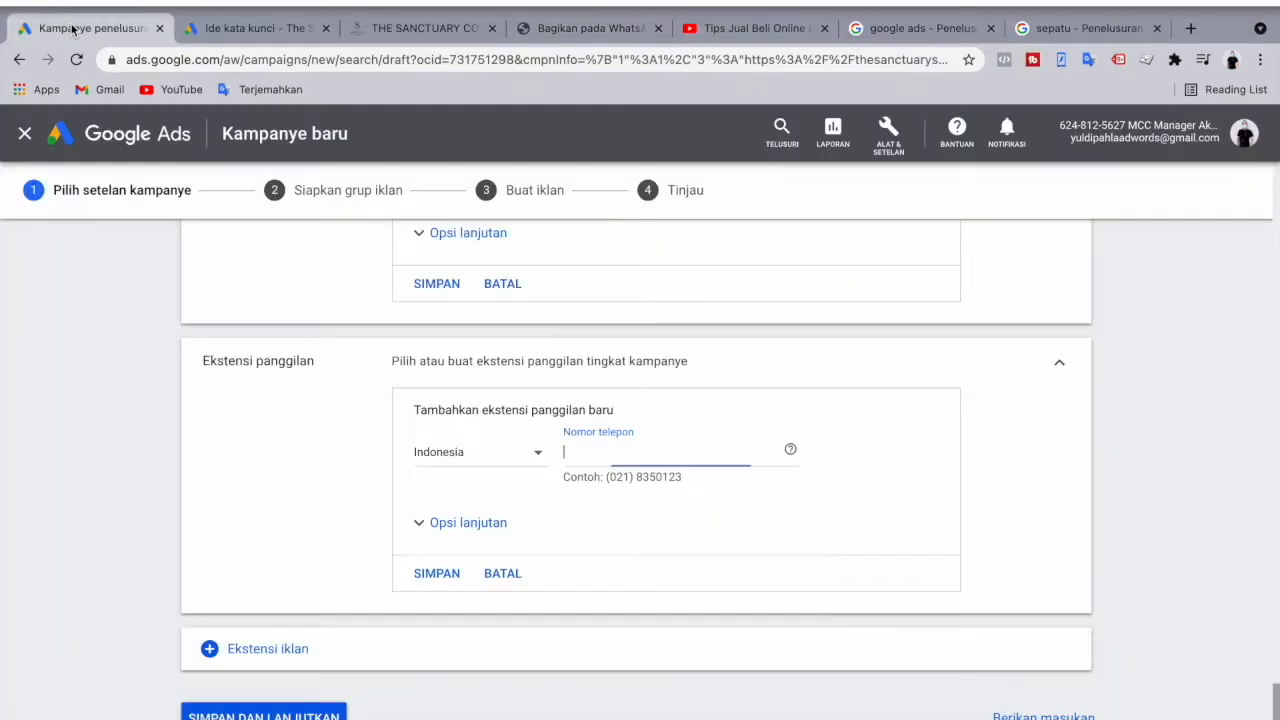
pyautogui.hotkey('ctrl', 'v')
pyautogui.moveTo(587, 406); pyautogui.dragTo(650, 516)
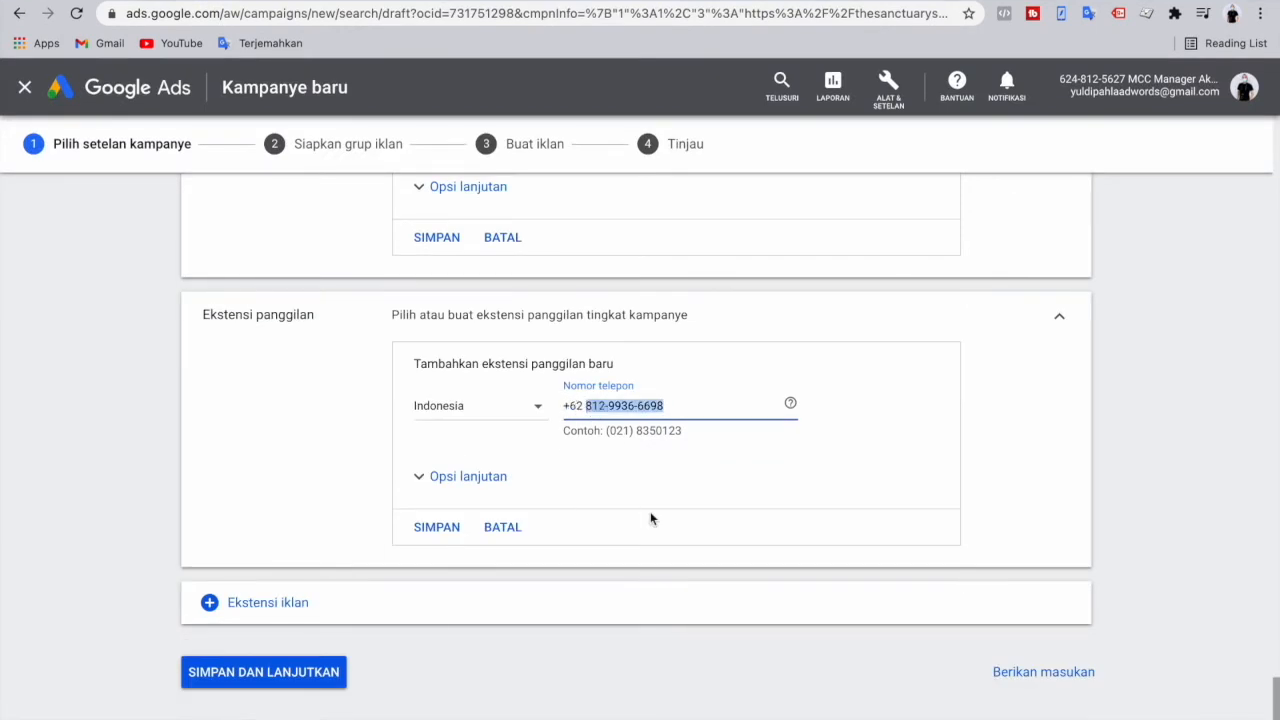
pyautogui.press('Left')
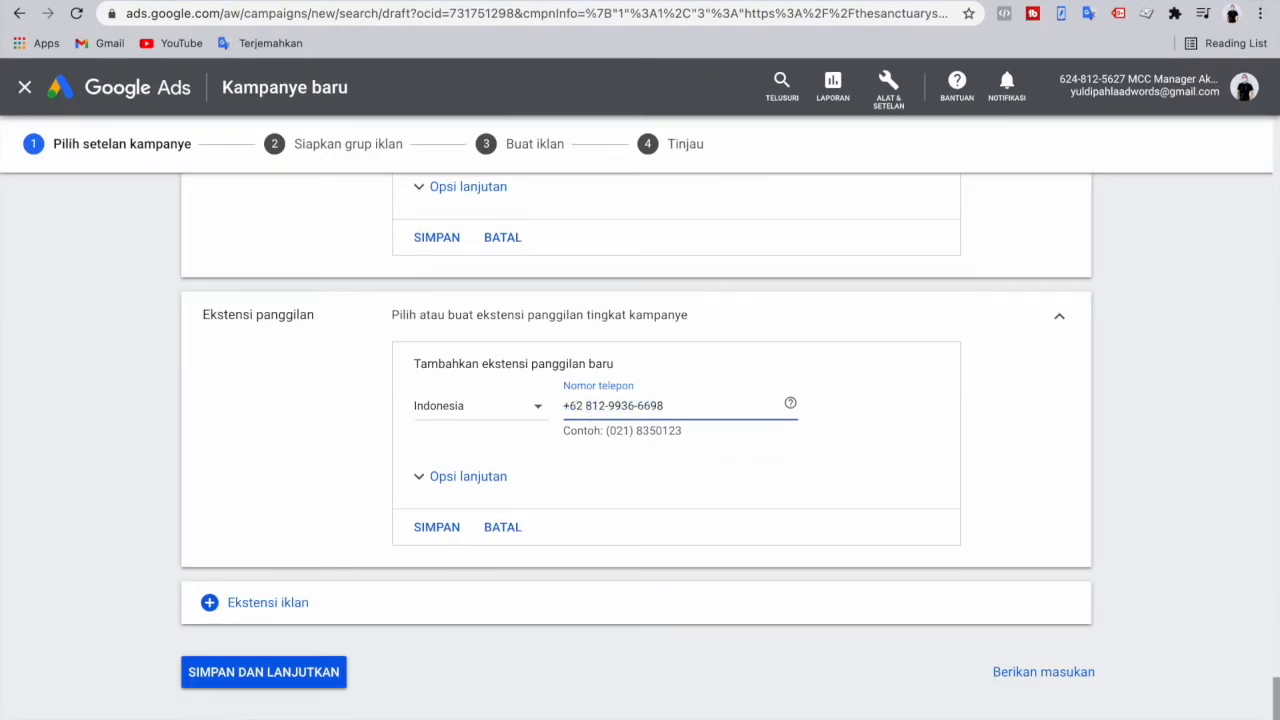
pyautogui.press('BackSpace')
pyautogui.click(733, 548)
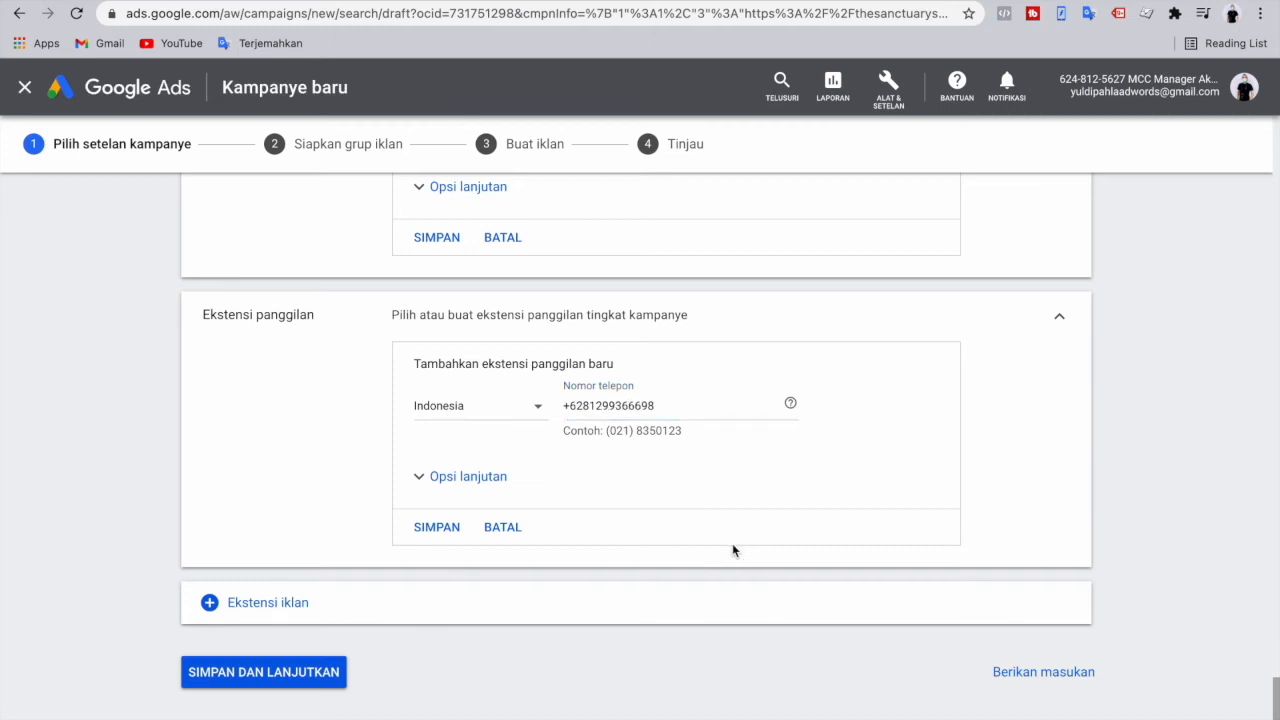
pyautogui.click(437, 527)
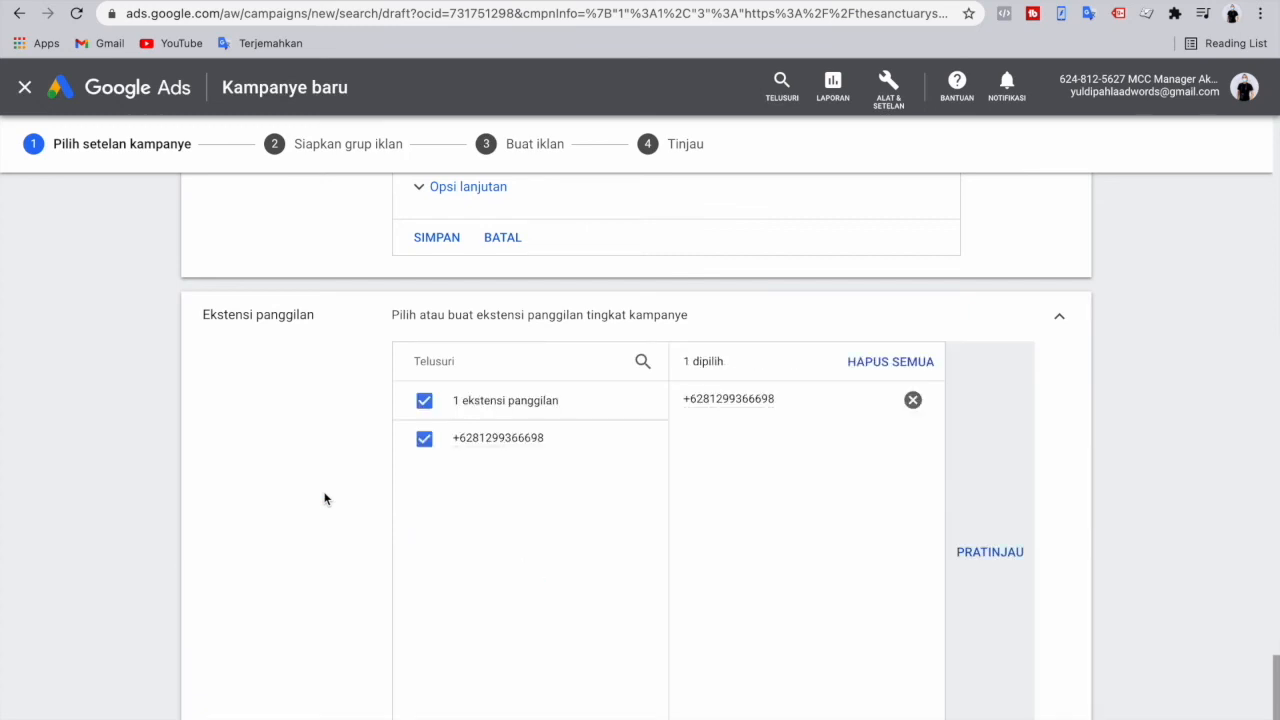
# - Save the campaign settings, continue to the ad group setup, and name the ad group "Group SEM"
pyautogui.scroll(-3, 386, 563)
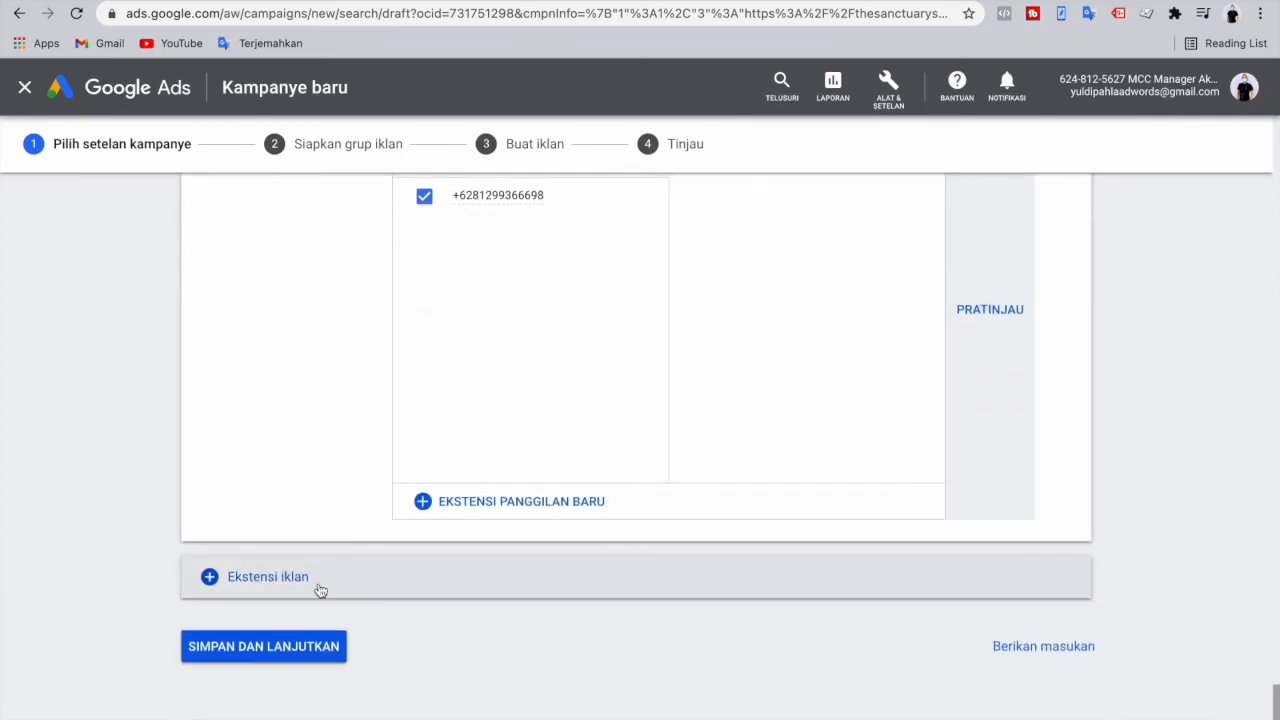
pyautogui.click(264, 647)
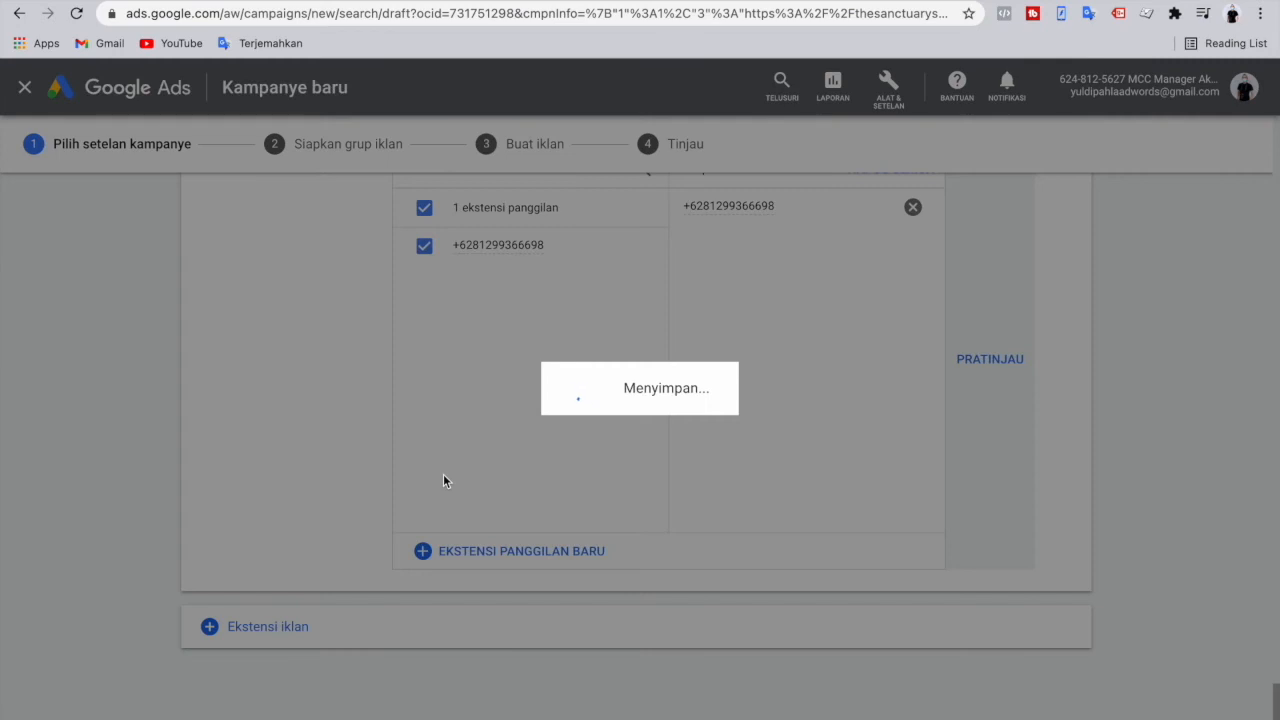
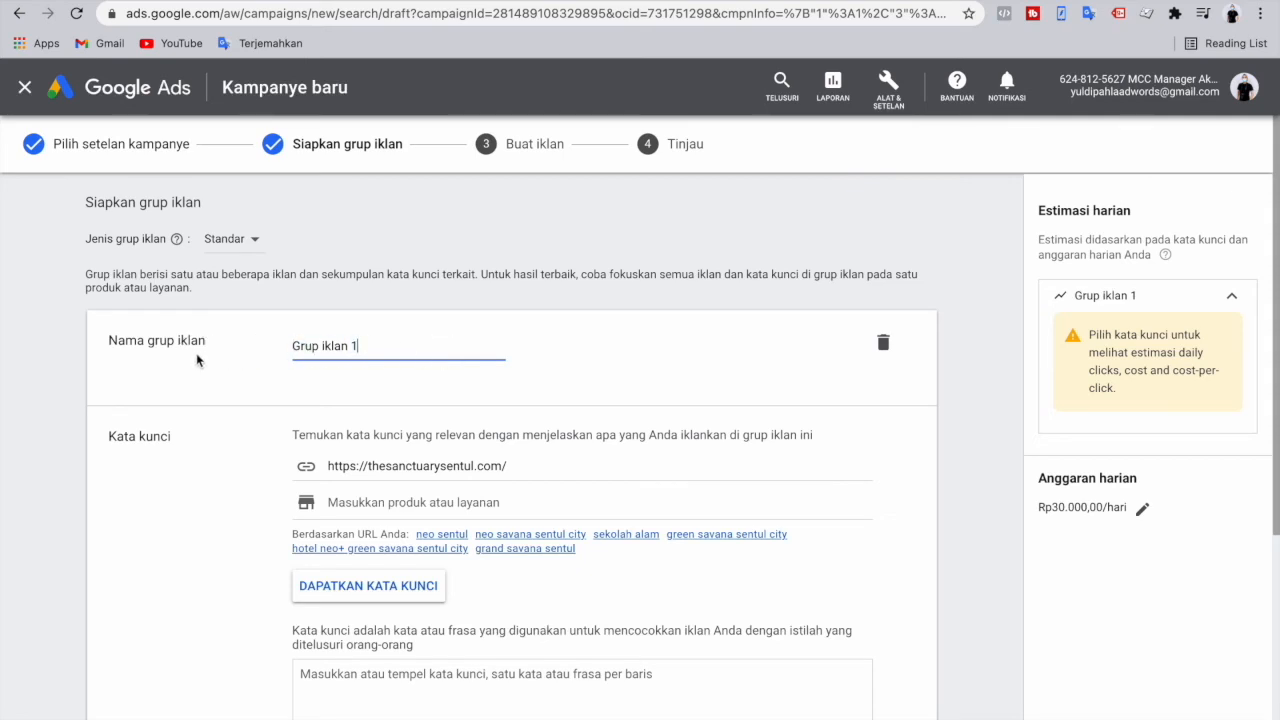
pyautogui.hotkey('ctrl', 'a')
pyautogui.press('BackSpace')
pyautogui.write('G')
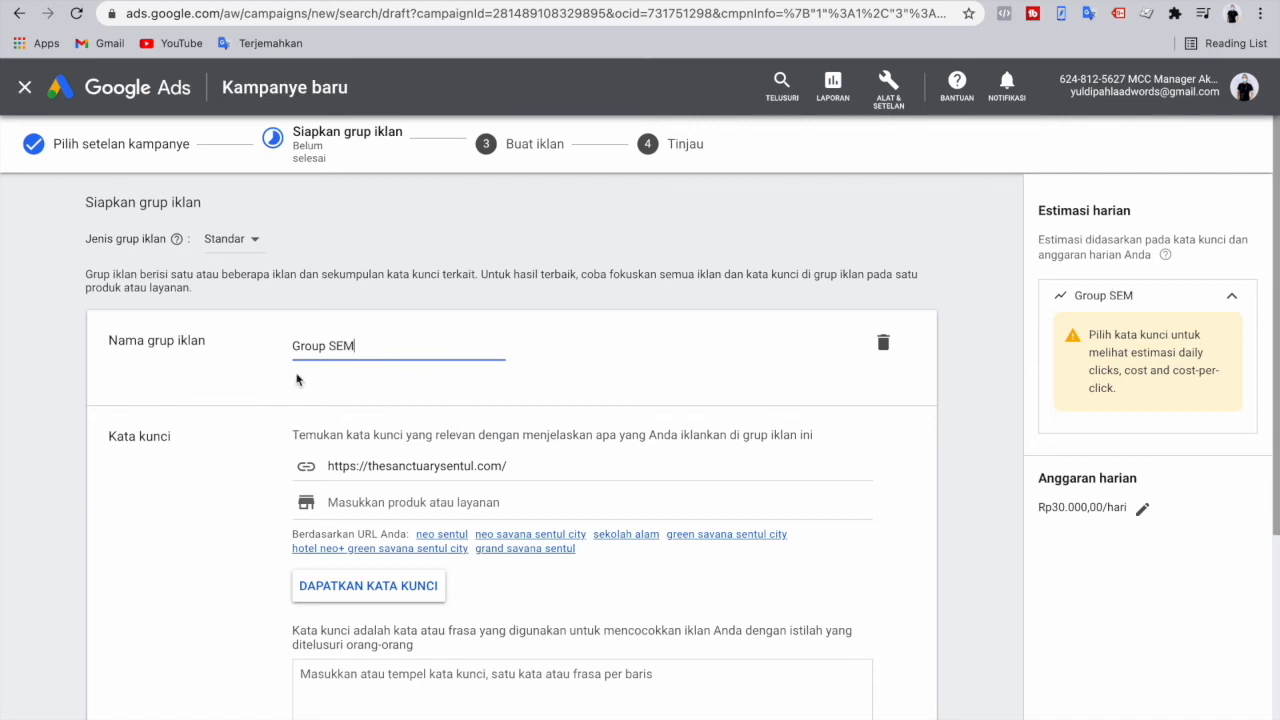
pyautogui.scroll(-4, 296, 379)
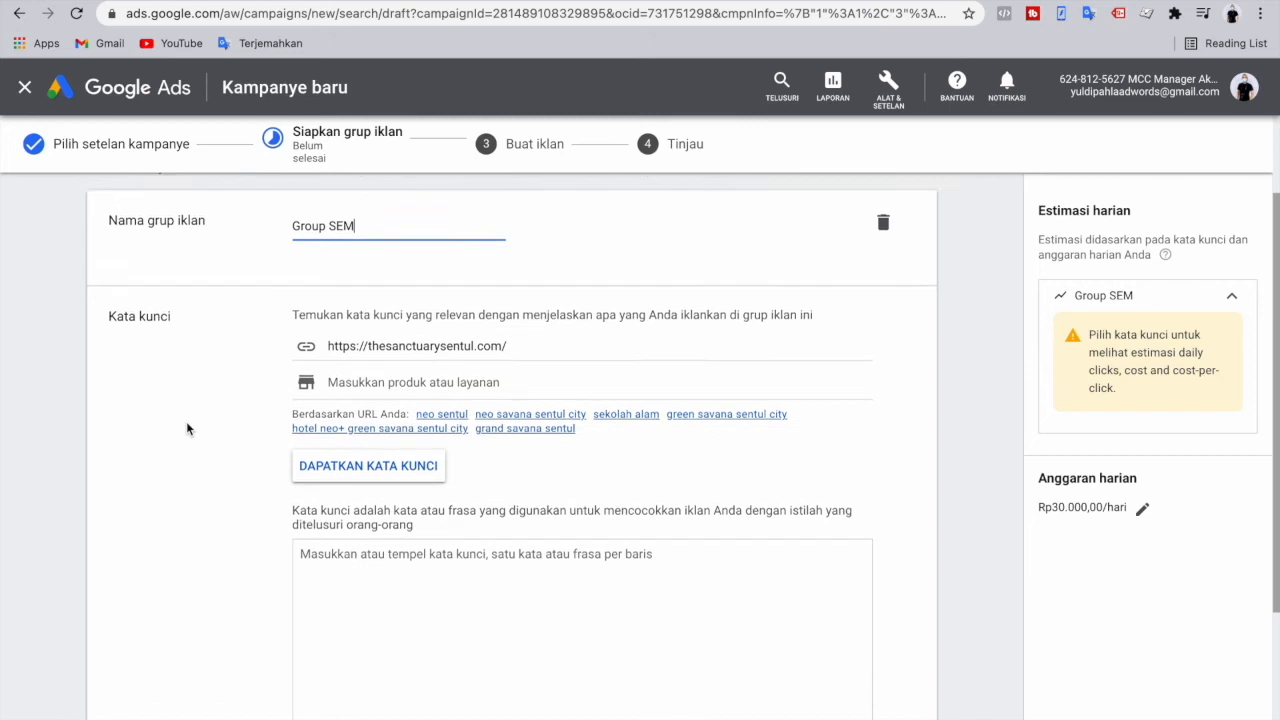
pyautogui.scroll(-2, 186, 428)
pyautogui.click(341, 441)
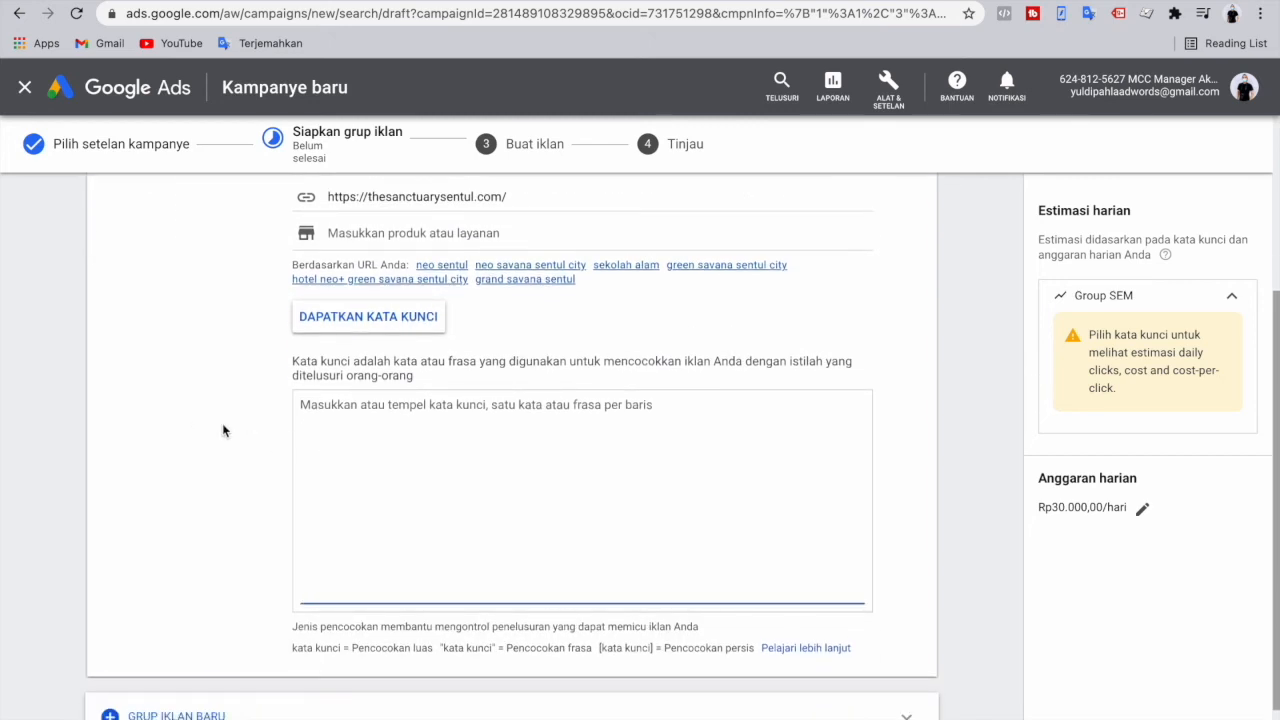
pyautogui.scroll(1, 223, 428)
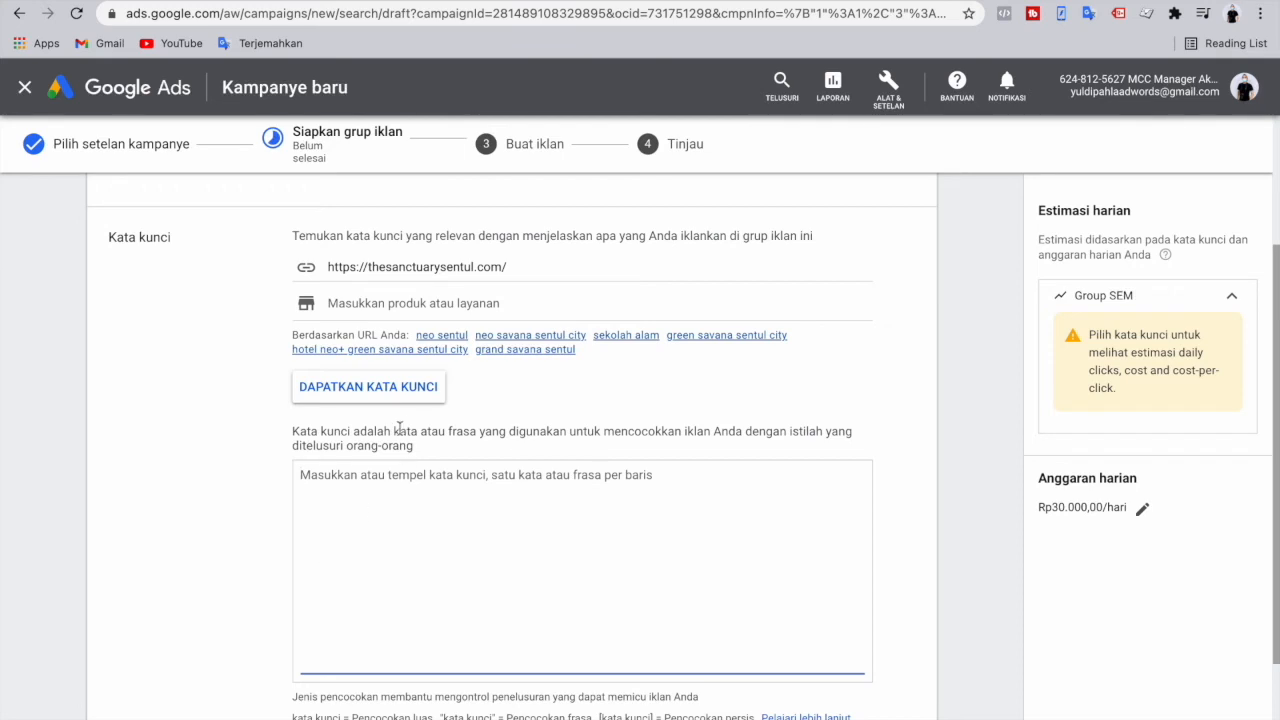
pyautogui.click(366, 400)
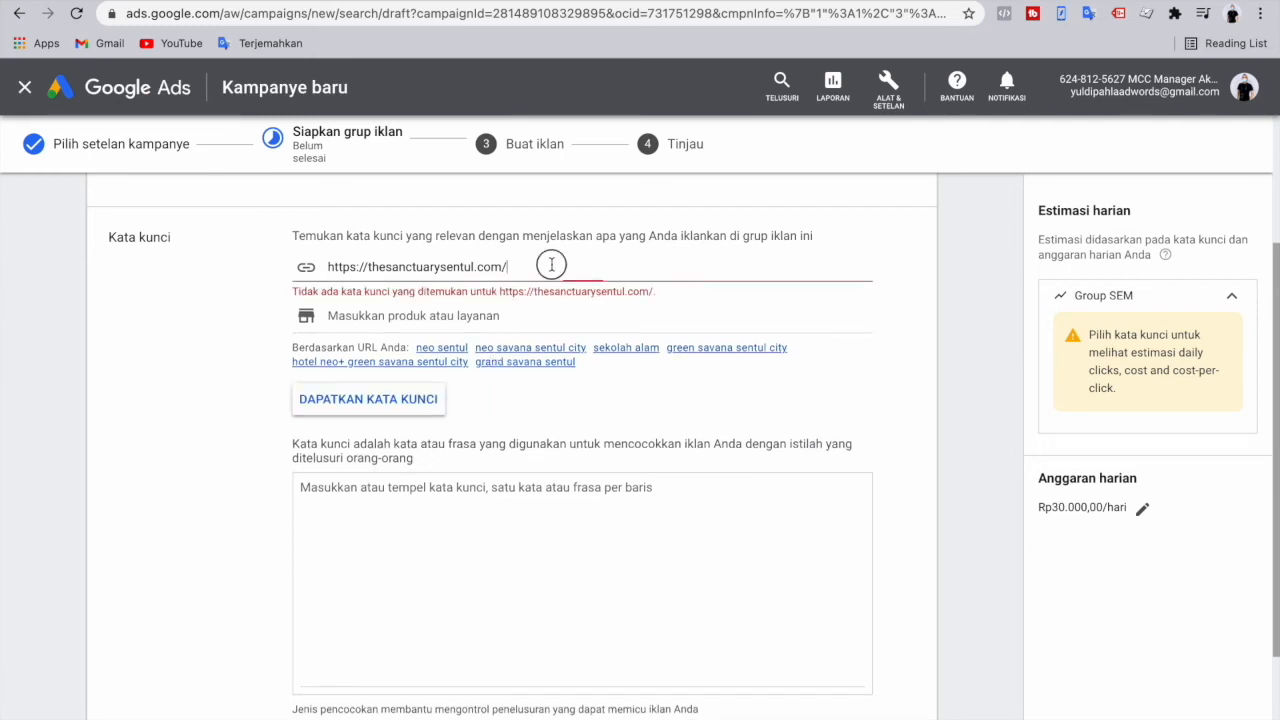
# - Copy "thesanctuarysentul" from the website URL and add it as the ad group's first keyword
pyautogui.moveTo(552, 266); pyautogui.dragTo(309, 266)
pyautogui.click(490, 266)
pyautogui.moveTo(476, 266); pyautogui.dragTo(361, 267)
pyautogui.hotkey('ctrl', 'c')
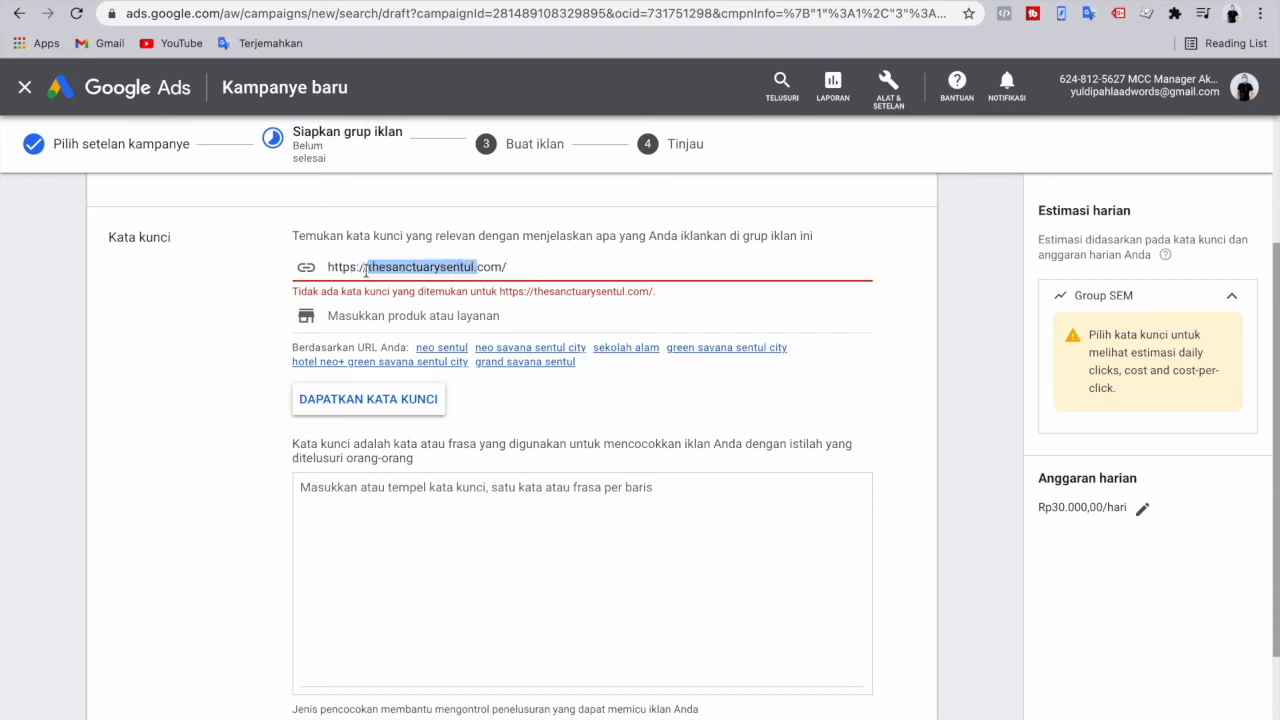
pyautogui.click(435, 500)
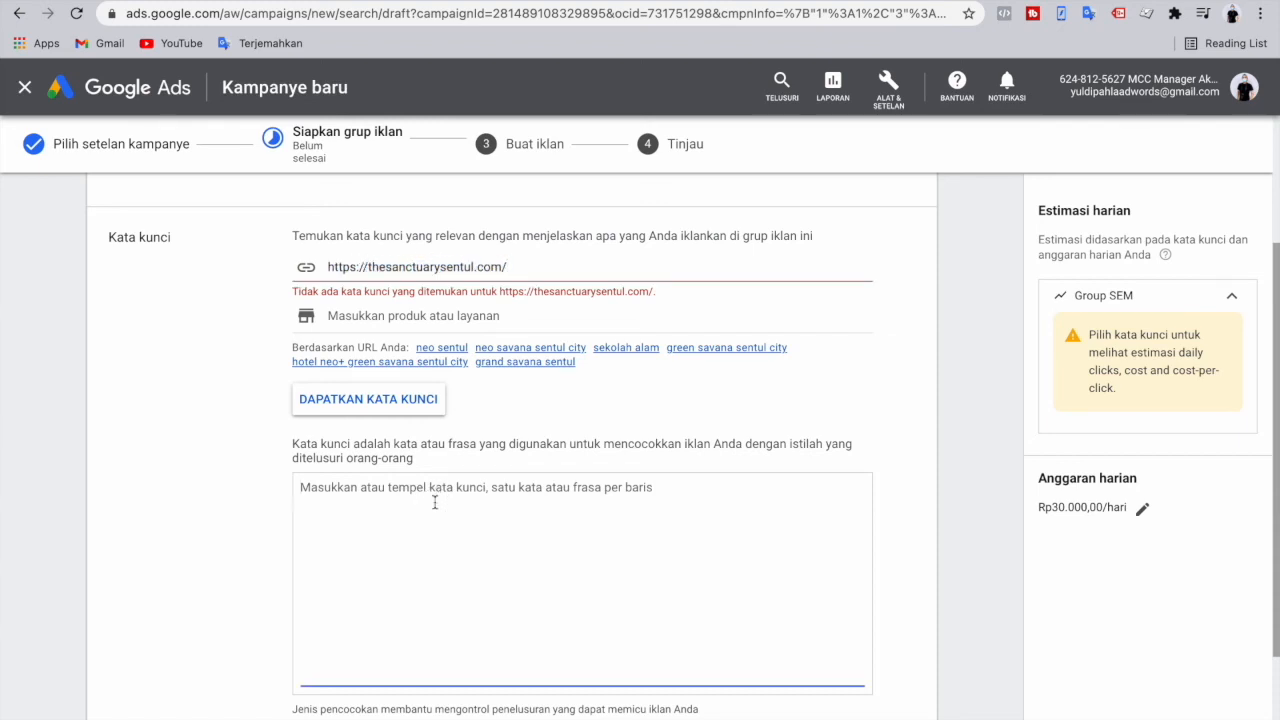
pyautogui.hotkey('ctrl', 'v')
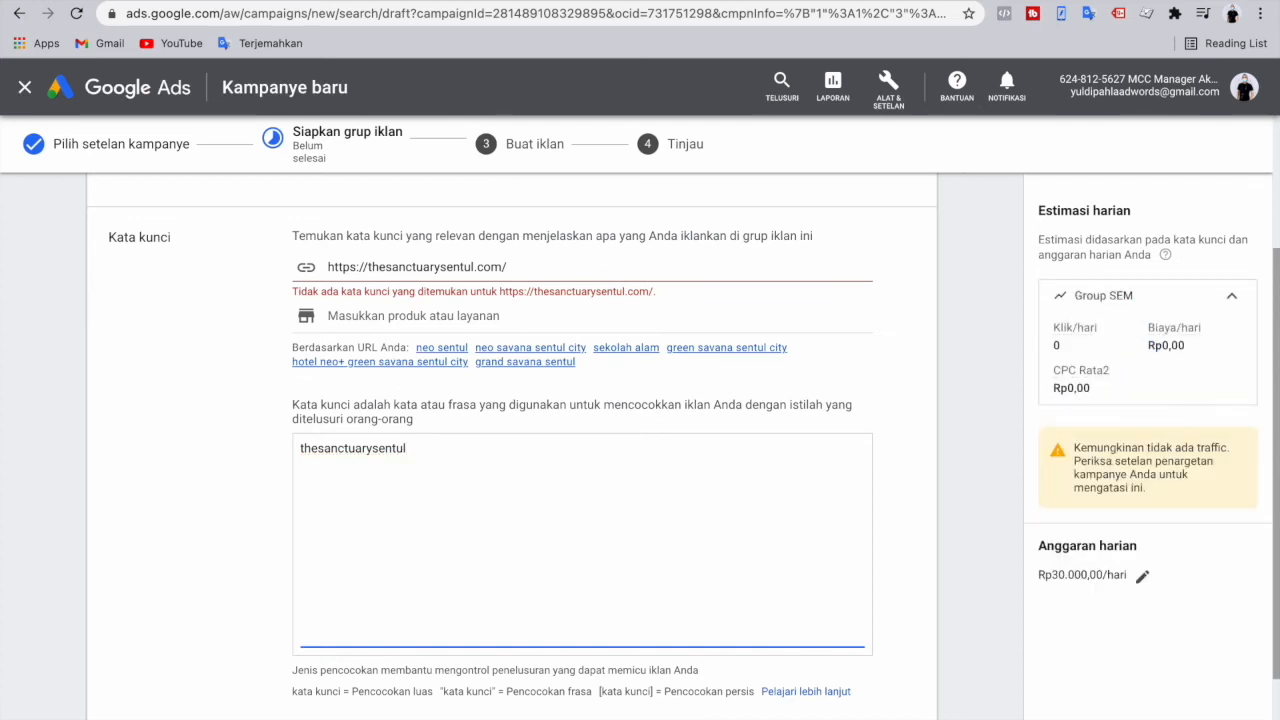
# - Copy the keyword idea "rumah mewah" from the Keyword Planner results into a new line of the ad group's keywords
pyautogui.press('Return')
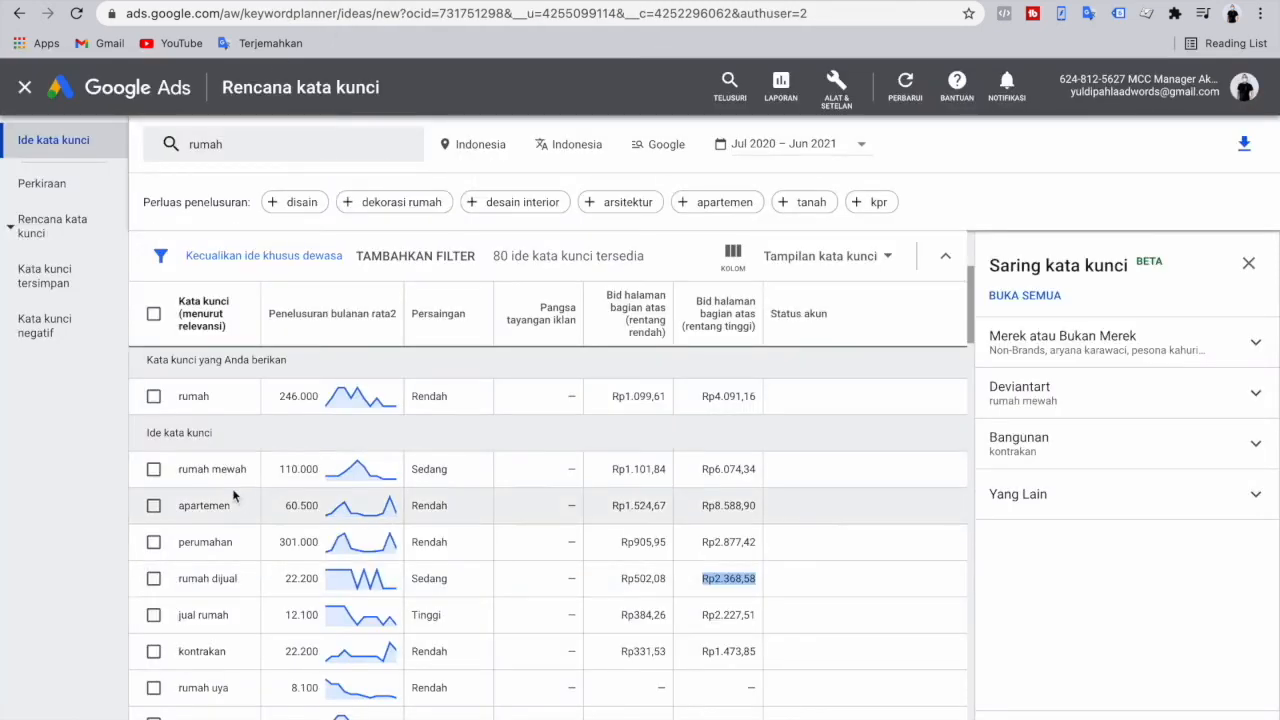
pyautogui.moveTo(249, 472); pyautogui.dragTo(180, 470)
pyautogui.press('super+c')
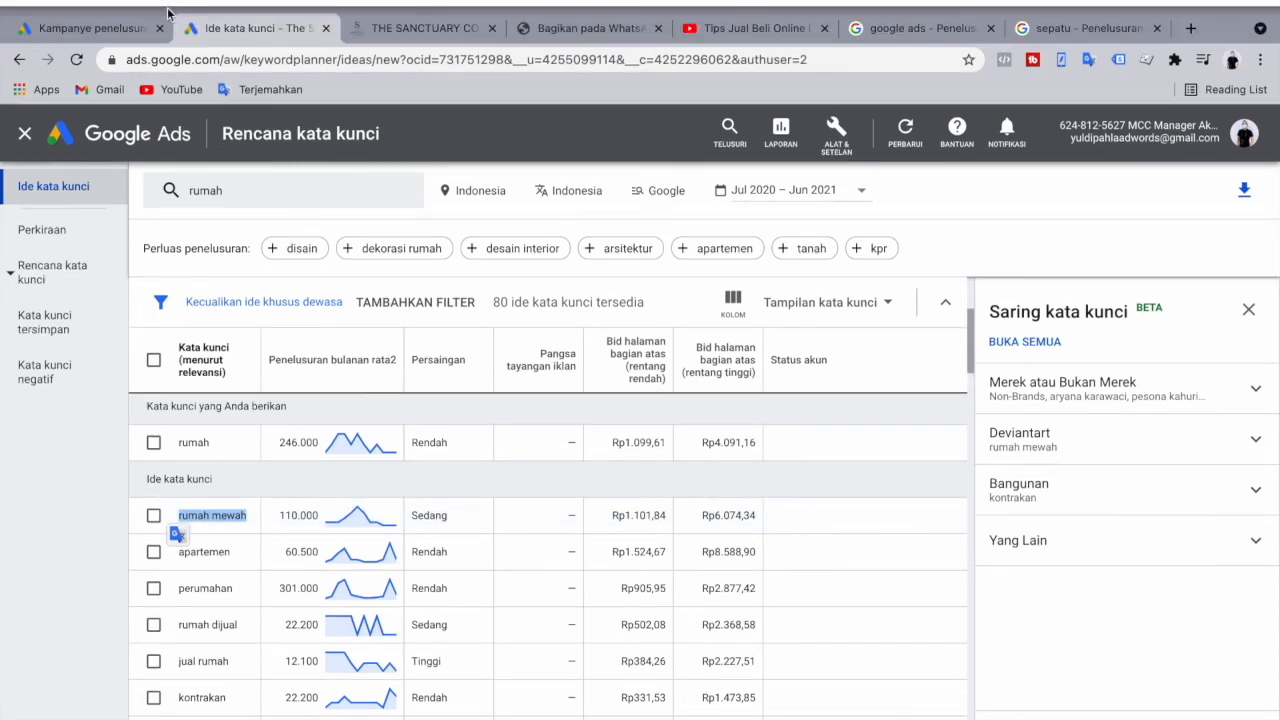
pyautogui.click(130, 29)
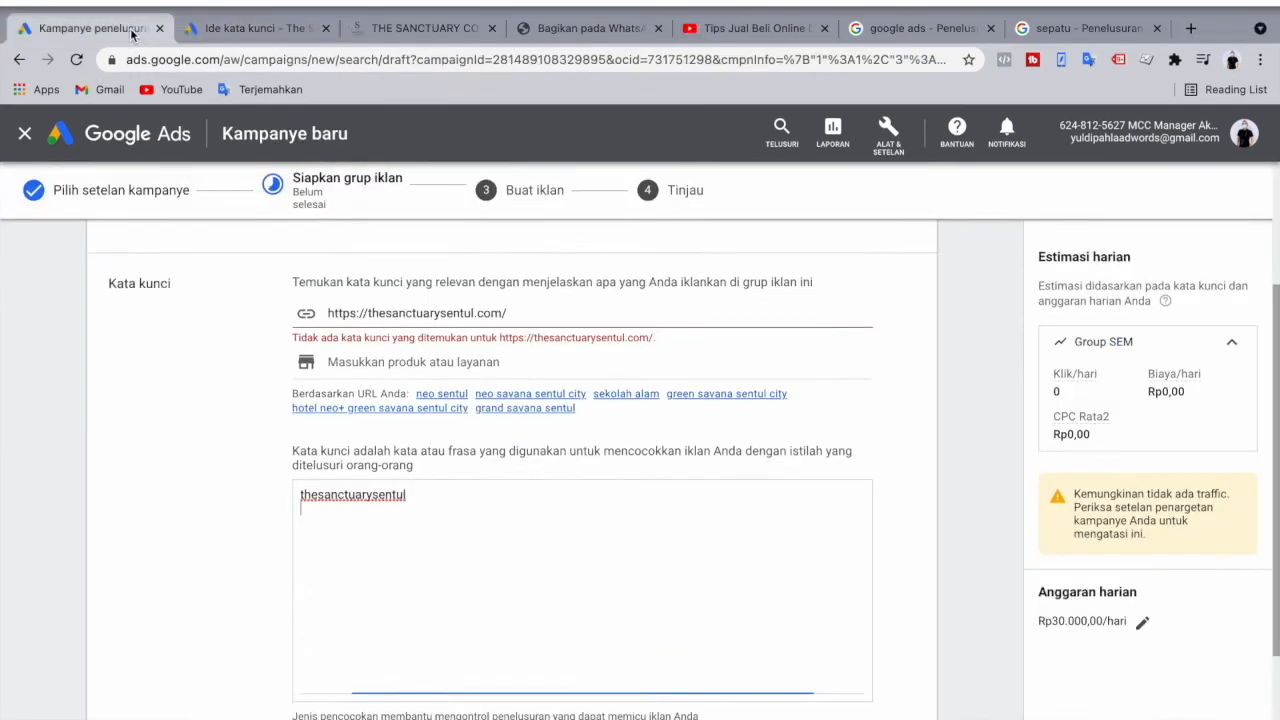
pyautogui.press('super+v')
# - Copy "perumahan" from the keyword ideas and add it on its own line in the ad group's keywords
pyautogui.click(303, 6)
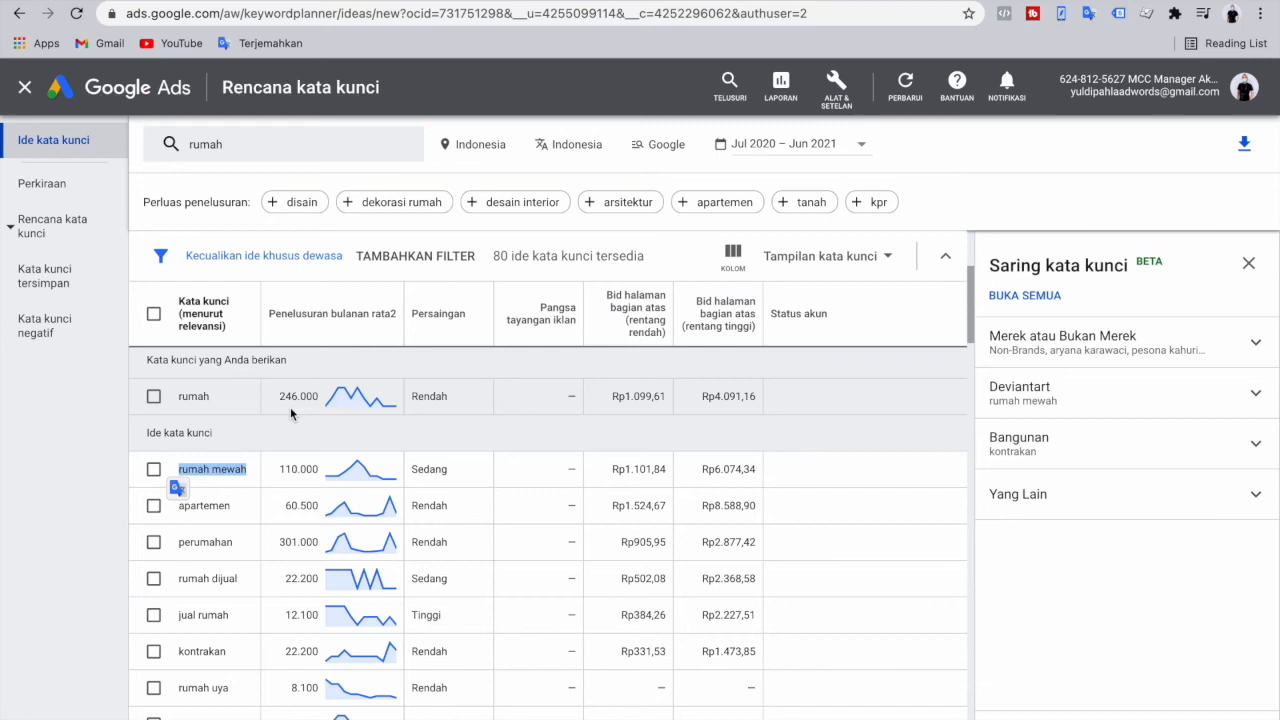
pyautogui.moveTo(393, 318)
pyautogui.moveTo(238, 548); pyautogui.dragTo(140, 548)
pyautogui.press('super+c')
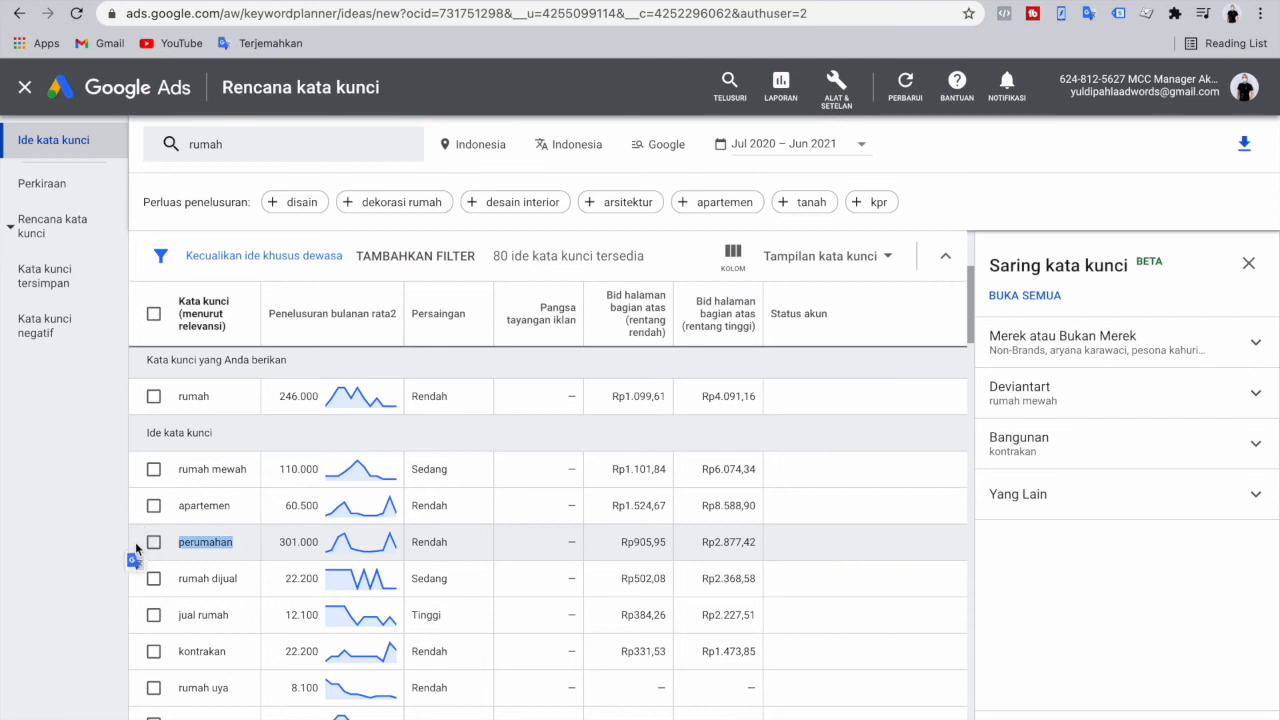
pyautogui.hotkey('ctrl', 'Tab')
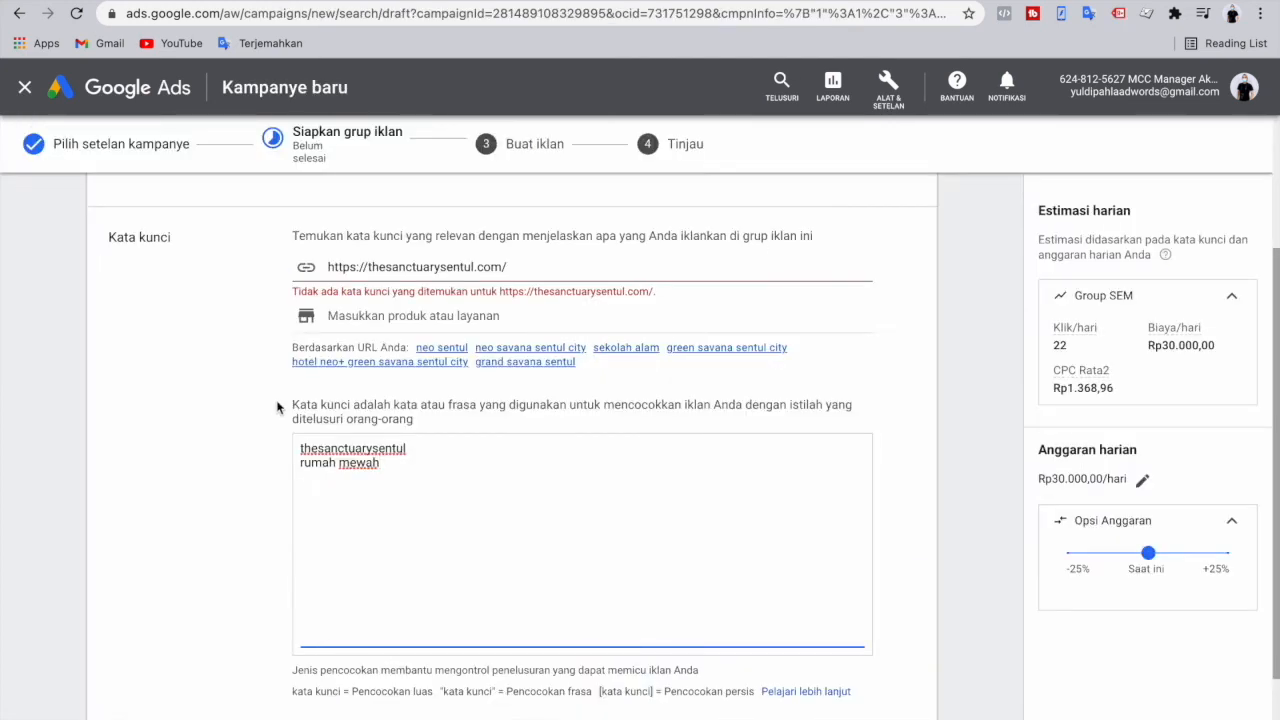
pyautogui.press('Return')
pyautogui.press('super+v')
# - Add the keyword idea "rumah dijual" from the Keyword Planner to the ad group's keyword list
pyautogui.hotkey('ctrl', 'shift', 'Tab')
pyautogui.rightClick(354, 505)
pyautogui.click(360, 482)
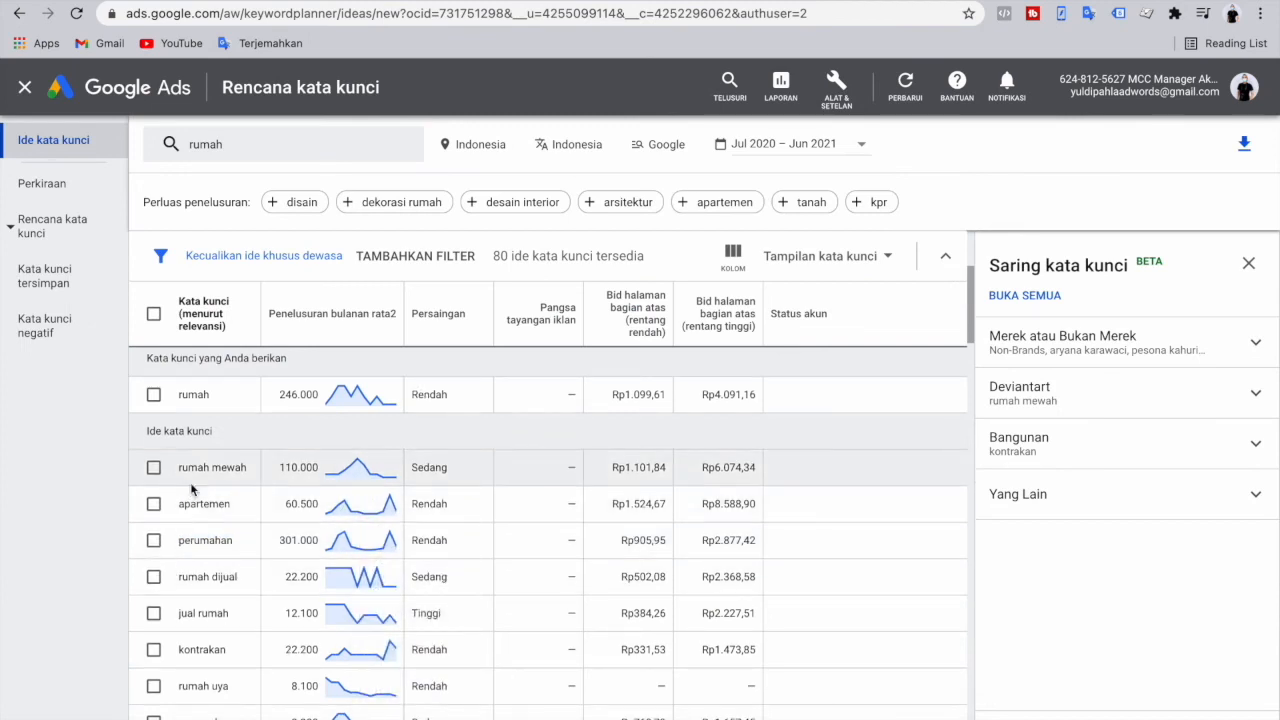
pyautogui.scroll(-2, 234, 500)
pyautogui.moveTo(236, 500); pyautogui.dragTo(175, 505)
pyautogui.hotkey('ctrl', 'c')
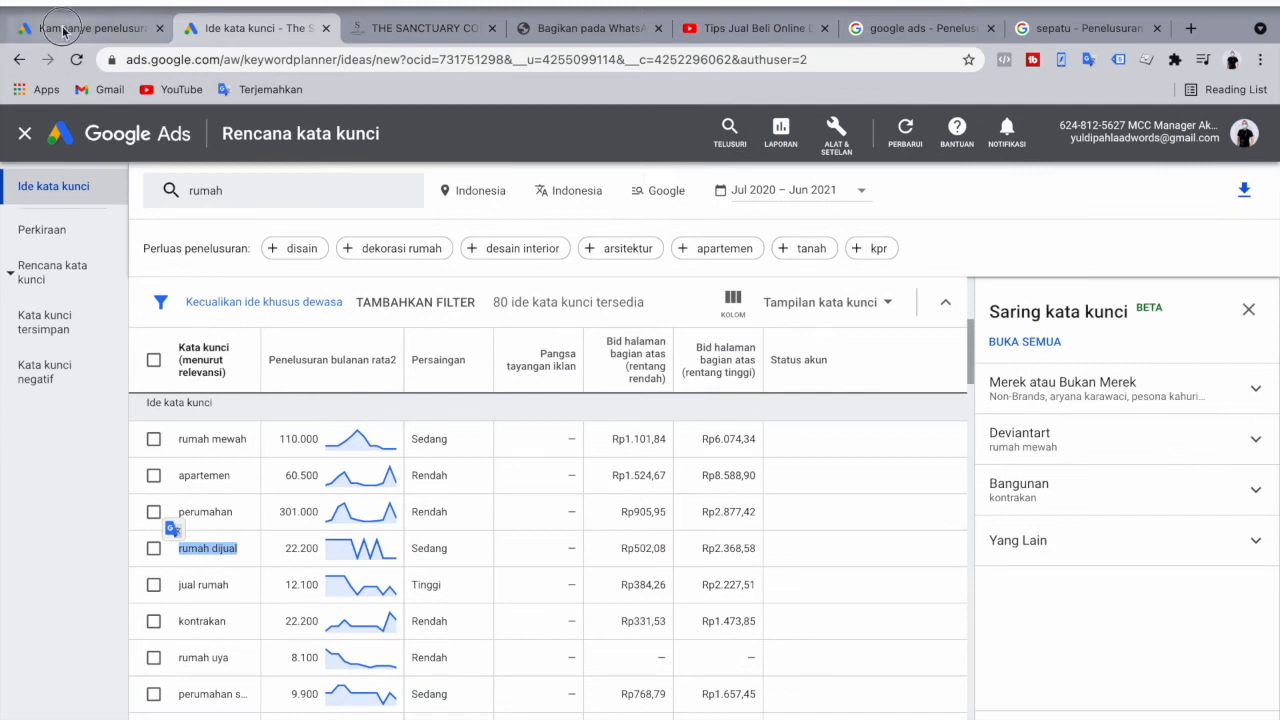
pyautogui.click(90, 20)
pyautogui.hotkey('ctrl', 'v')
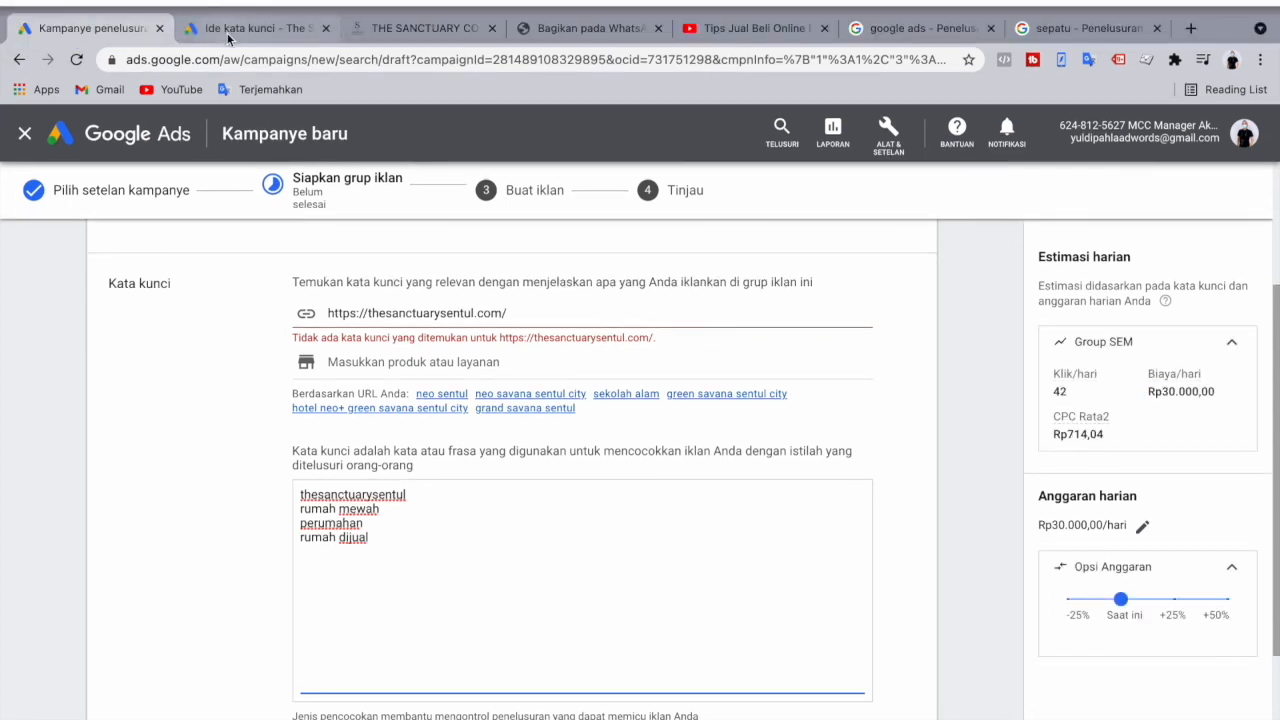
# - Copy the keyword idea "jual rumah" from the Keyword Planner and append it to the ad group's keyword list
pyautogui.click(259, 27)
pyautogui.scroll(-1, 315, 528)
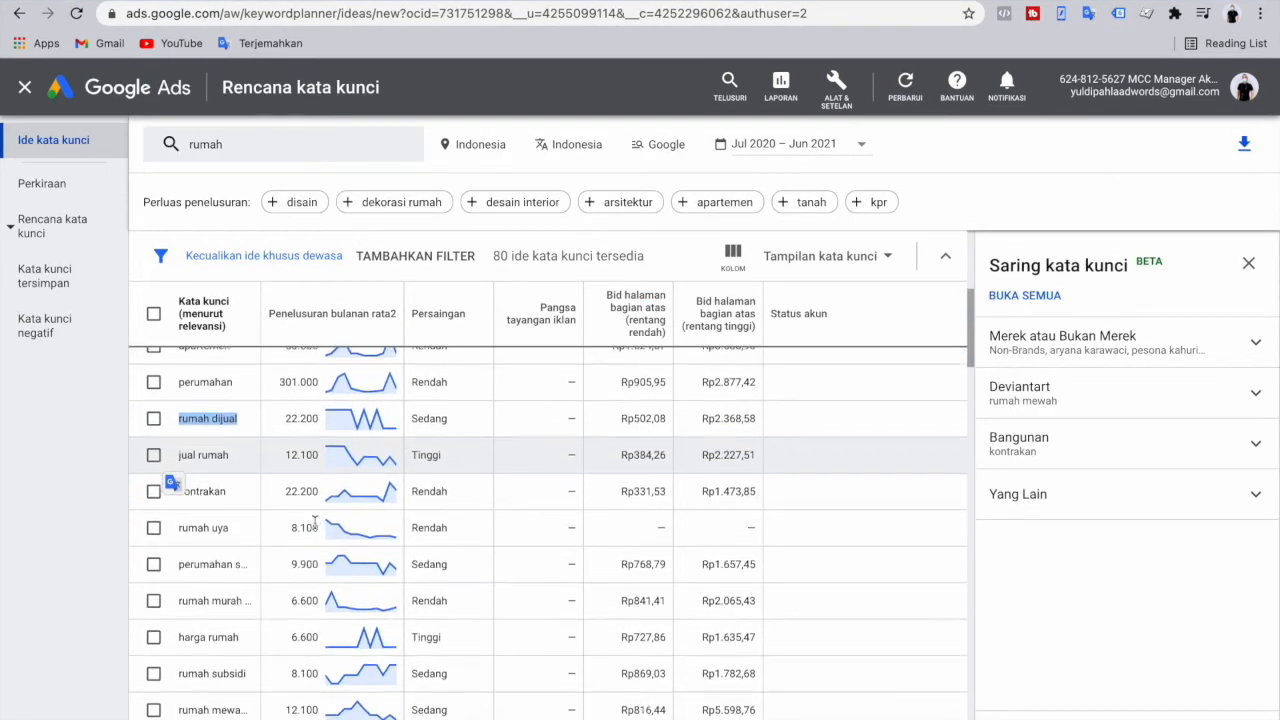
pyautogui.moveTo(232, 452); pyautogui.dragTo(163, 452)
pyautogui.hotkey('ctrl', 'c')
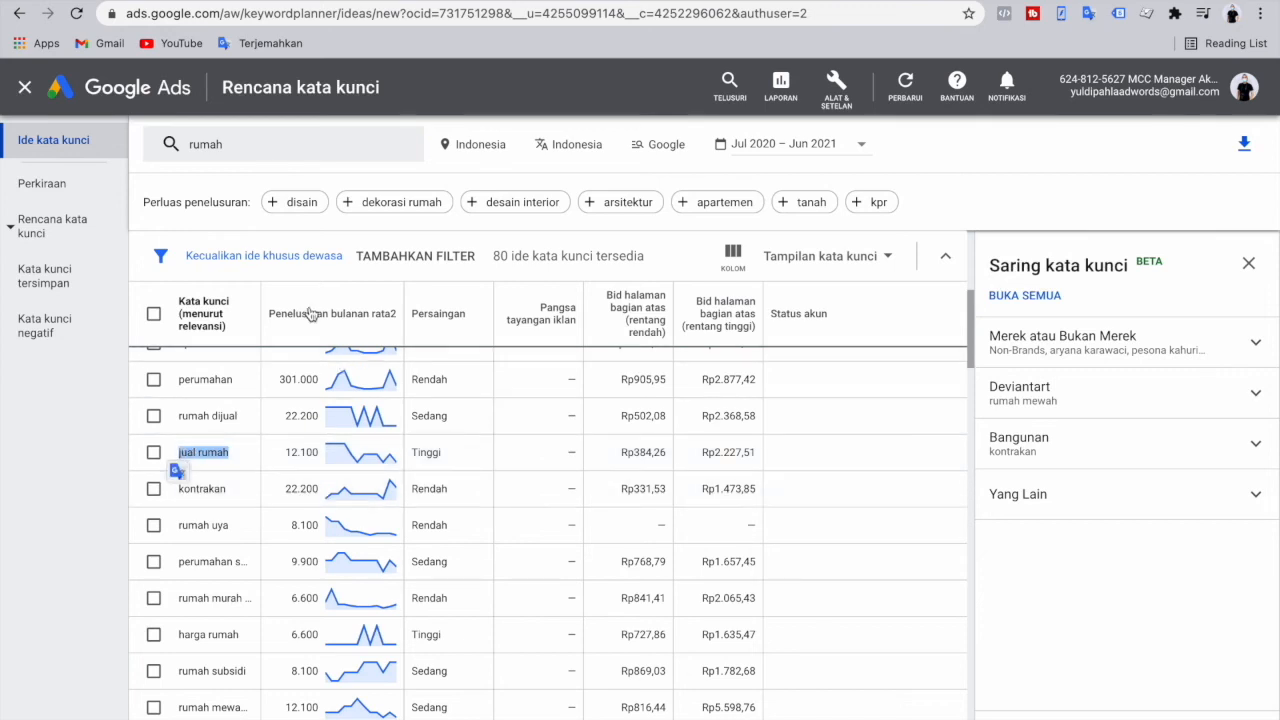
pyautogui.click(118, 26)
pyautogui.press('Return')
pyautogui.hotkey('ctrl', 'v')
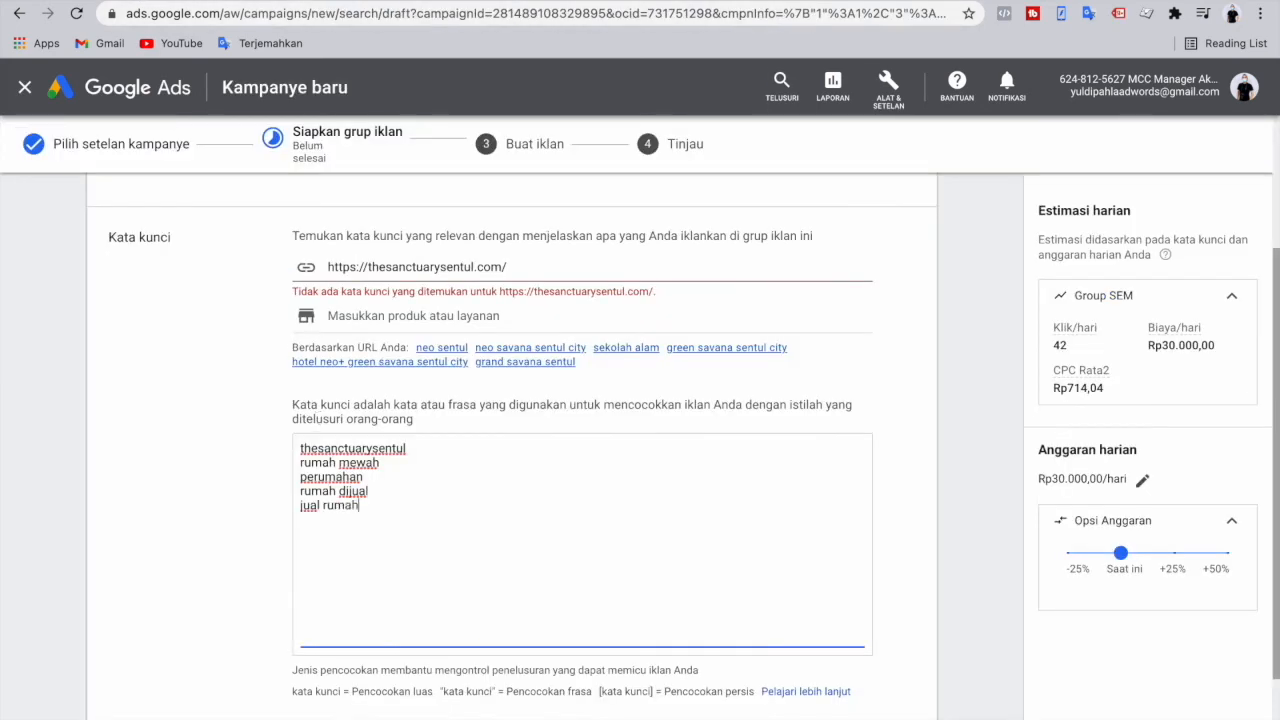
# - Select the keyword ideas "rumah murah btn" and "harga rumah" in the Keyword Planner results
pyautogui.click(235, 2)
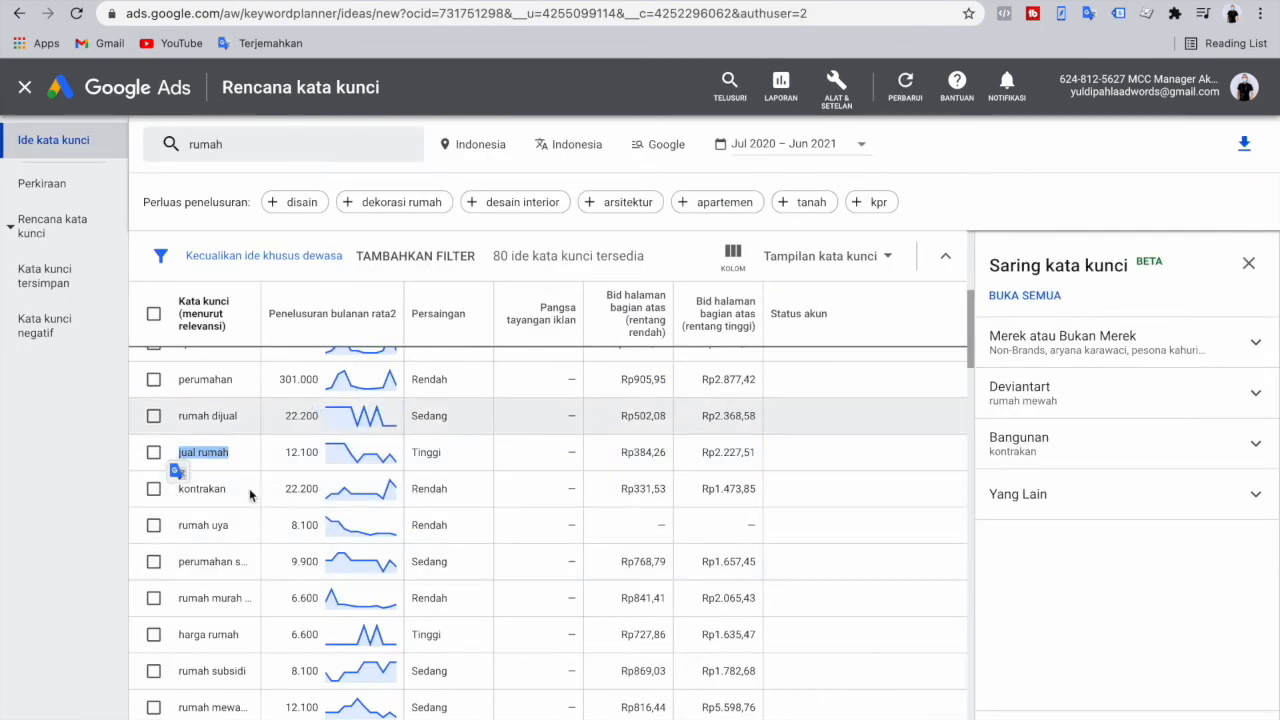
pyautogui.click(154, 598)
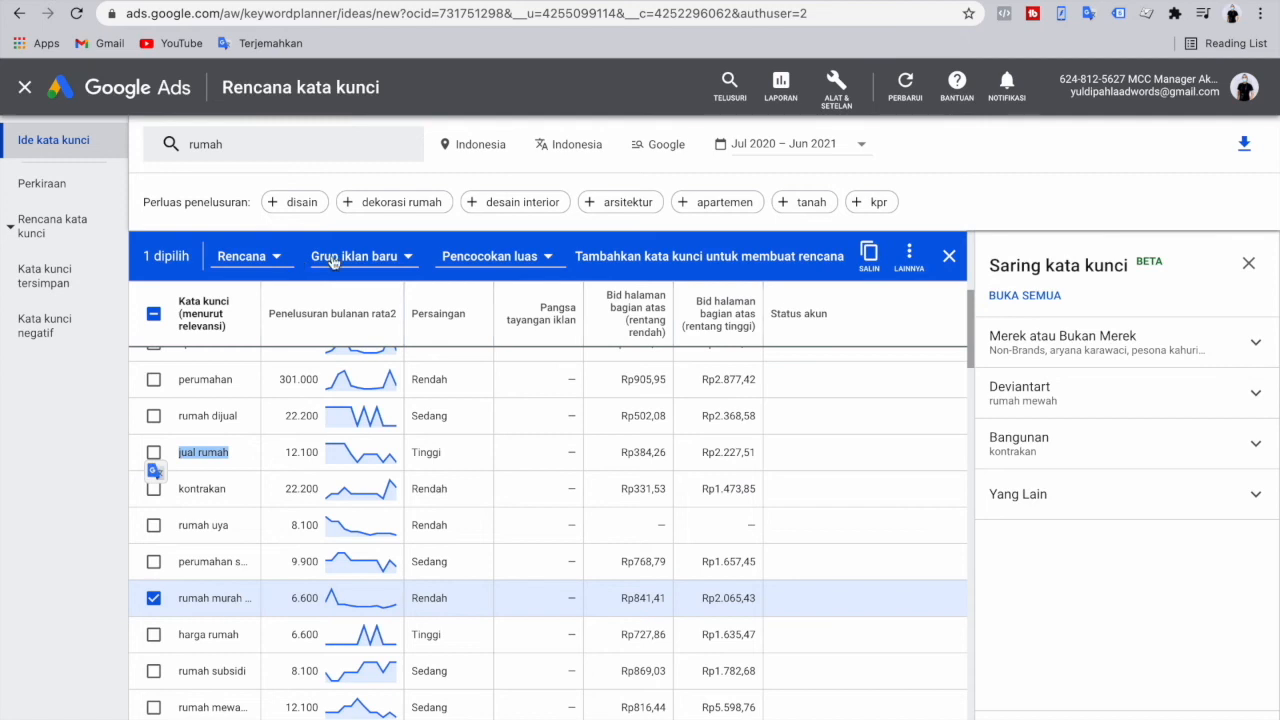
pyautogui.click(219, 450)
pyautogui.scroll(-2, 160, 495)
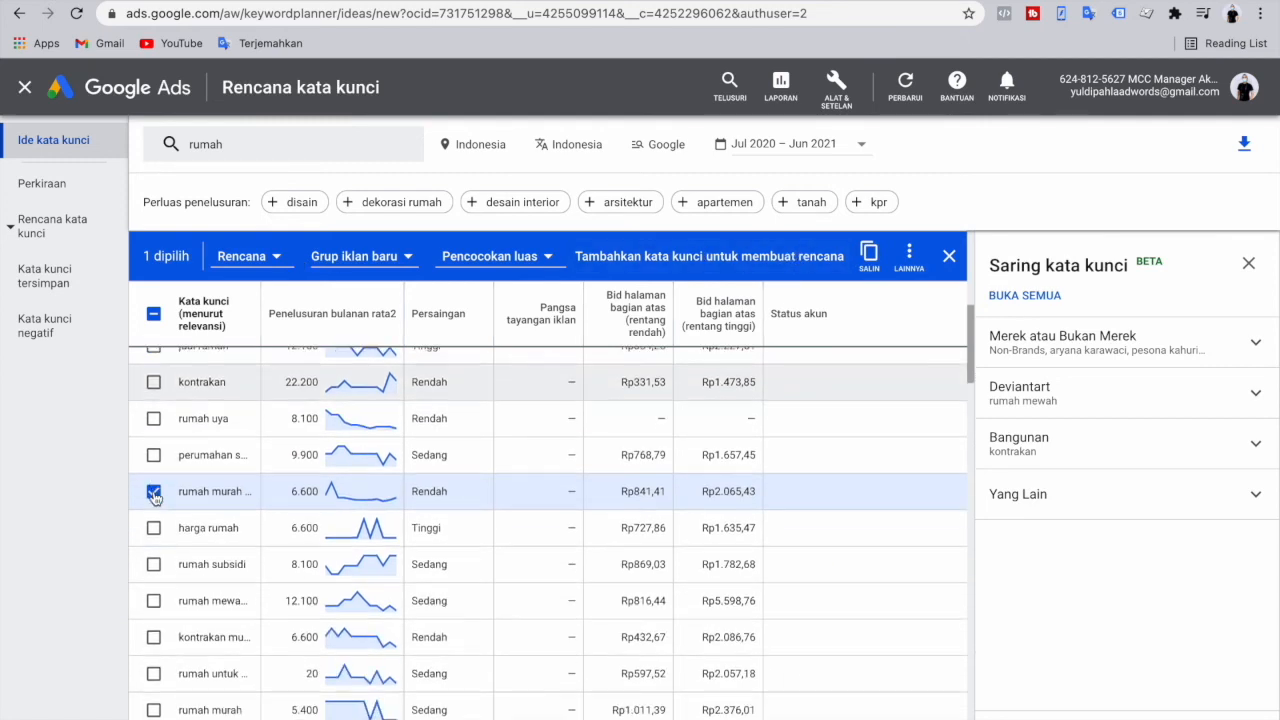
pyautogui.click(154, 529)
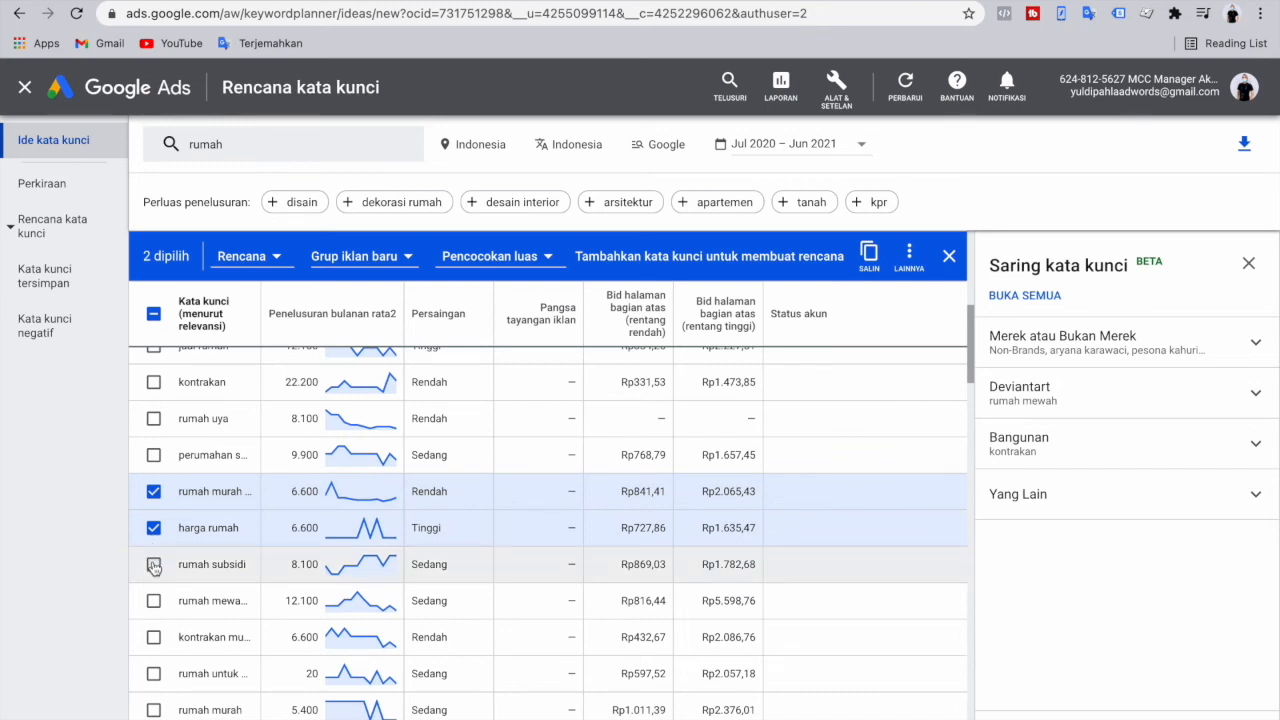
pyautogui.scroll(-1, 153, 566)
pyautogui.scroll(-1, 154, 603)
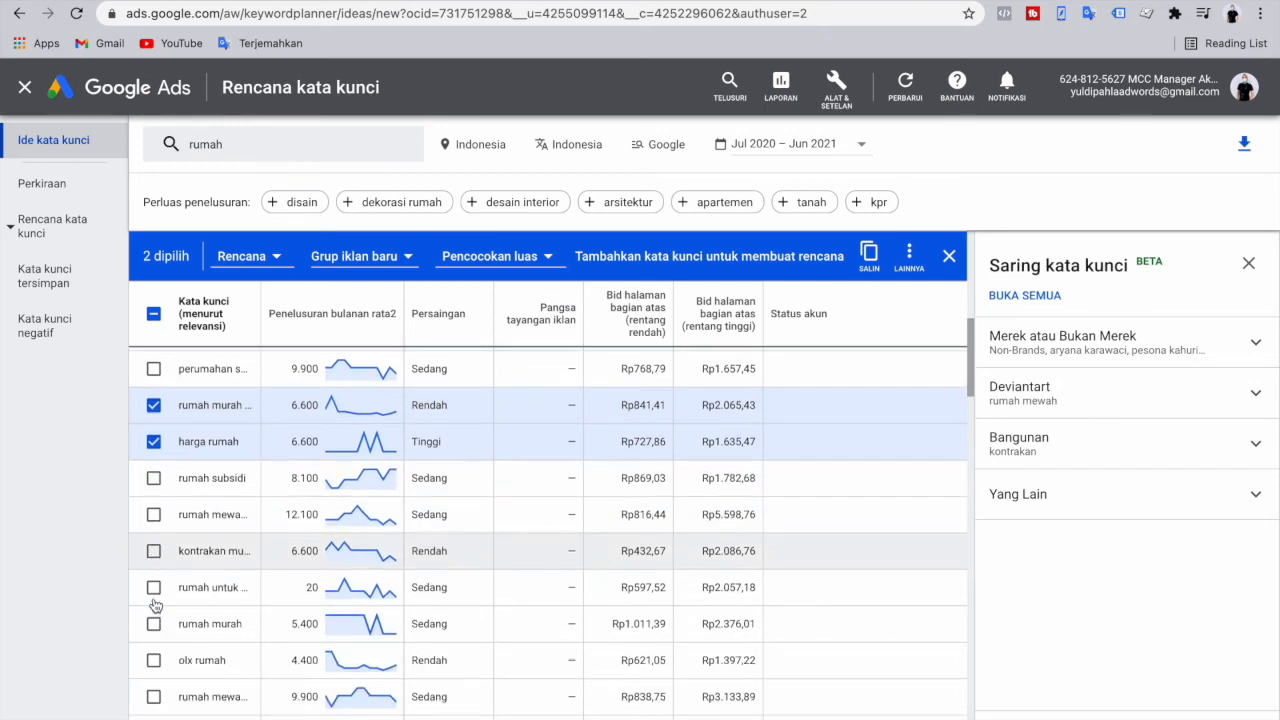
# - Widen the keyword column and add "rumah mewah minimalis", "rumah murah" and "rumah mewah 2 lantai" to the selected keyword ideas
pyautogui.moveTo(261, 313); pyautogui.dragTo(369, 313)
pyautogui.scroll(-1, 265, 571)
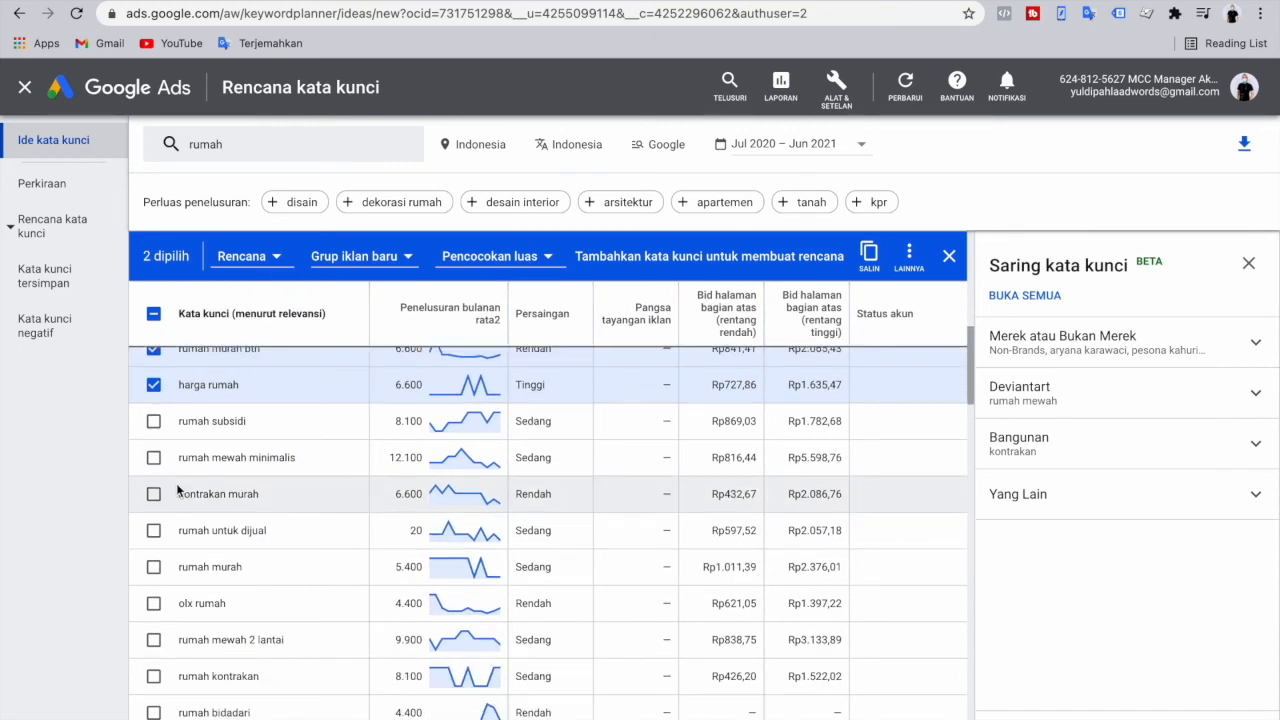
pyautogui.click(153, 457)
pyautogui.click(153, 567)
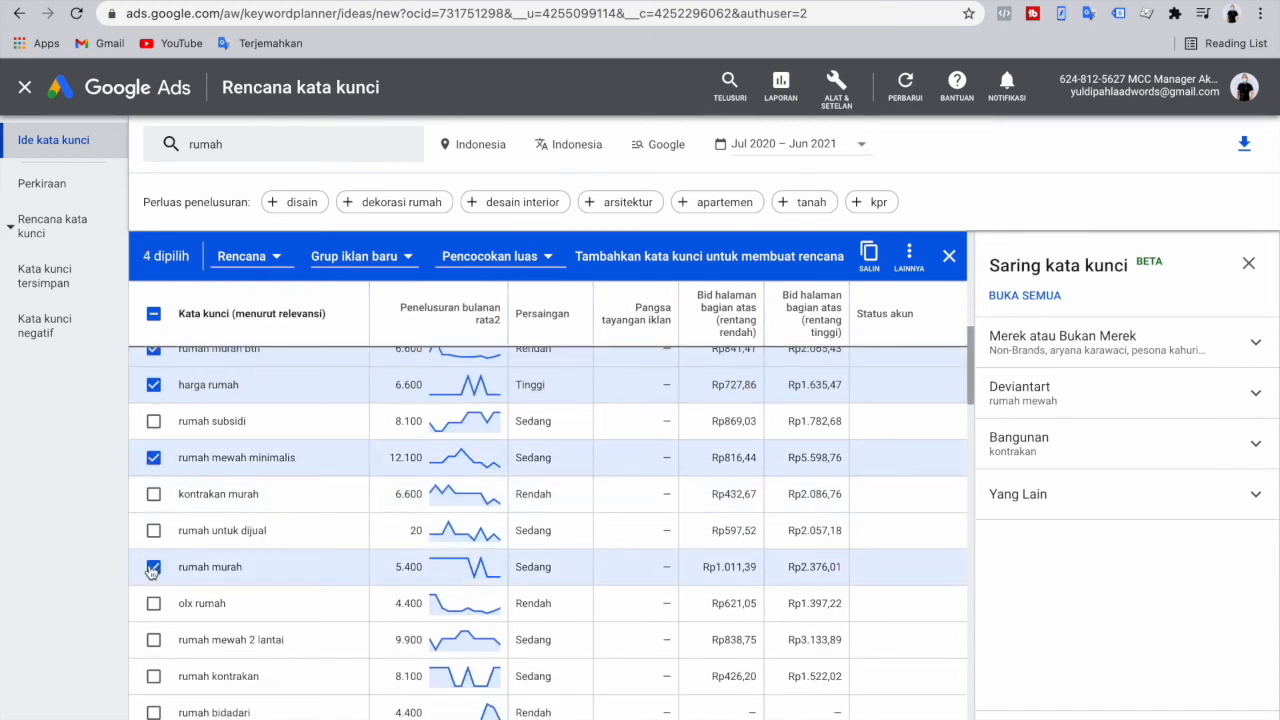
pyautogui.scroll(-1, 157, 626)
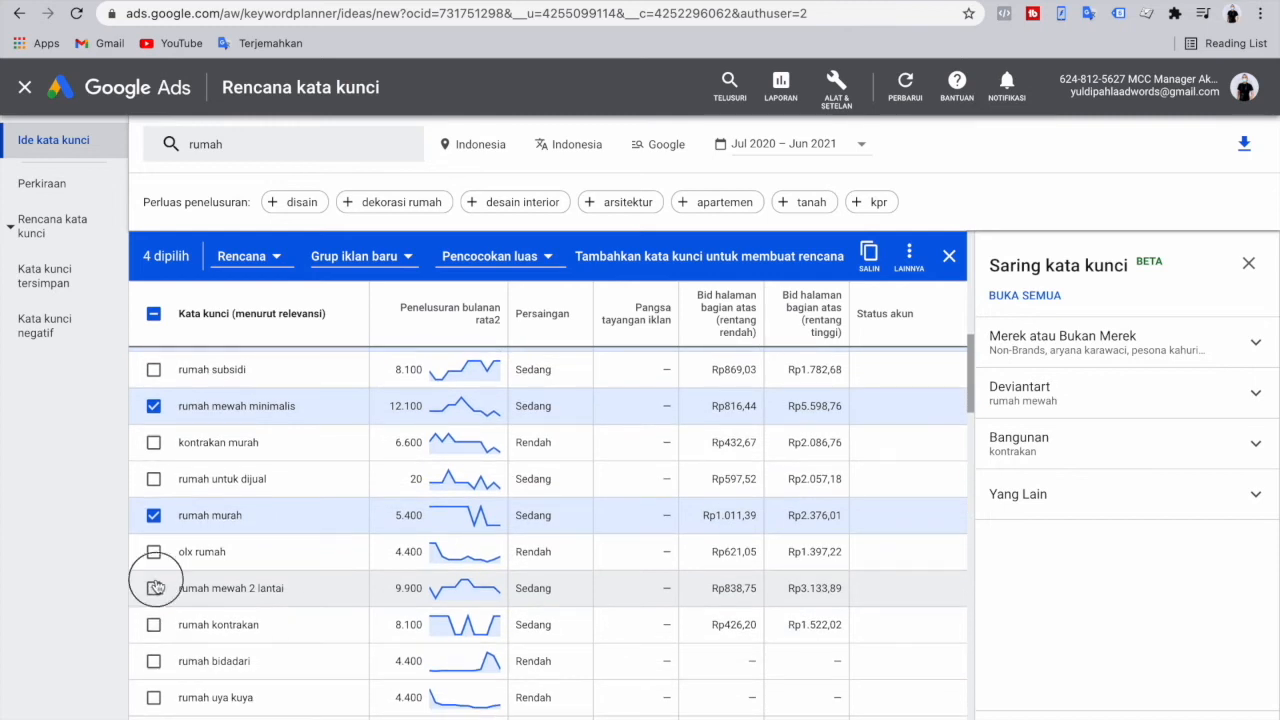
pyautogui.scroll(-5, 166, 612)
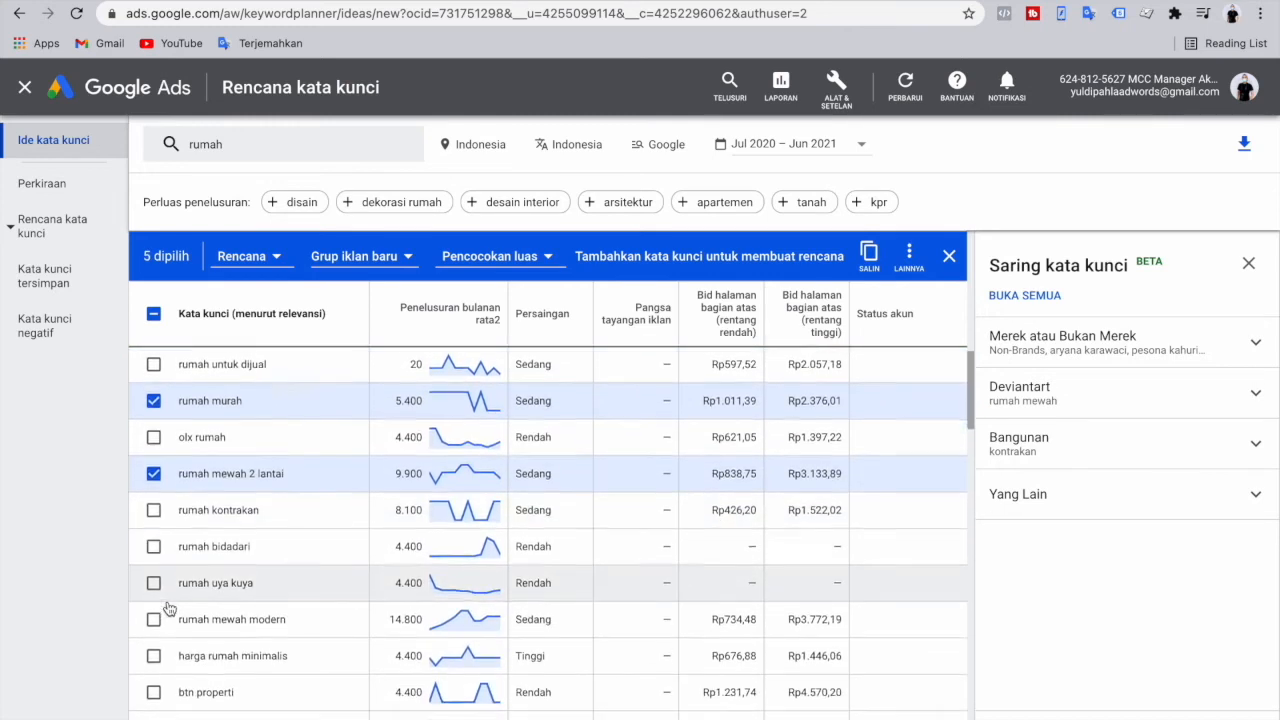
# - Add "perumahan murah" and "rumah baru" to the selection and copy all selected keyword ideas into the ad group's keyword list
pyautogui.scroll(-1, 168, 608)
pyautogui.scroll(-2, 166, 523)
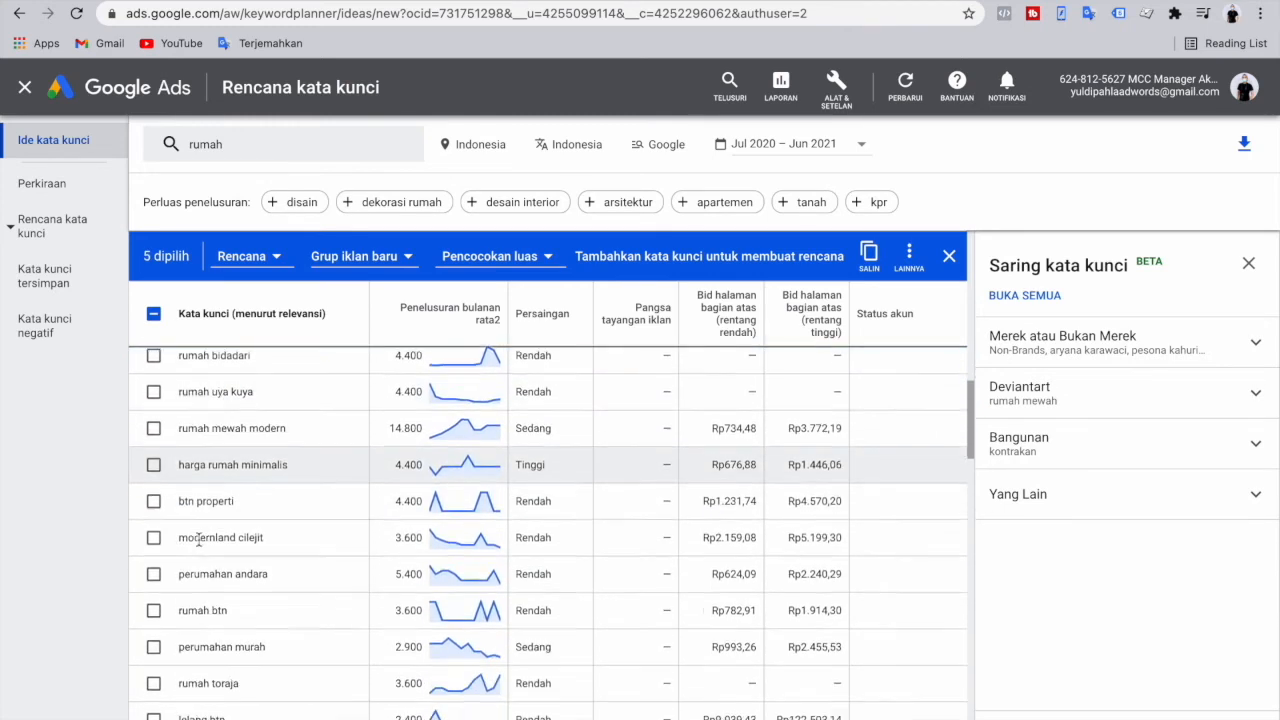
pyautogui.scroll(-1, 199, 534)
pyautogui.click(151, 565)
pyautogui.scroll(-2, 193, 587)
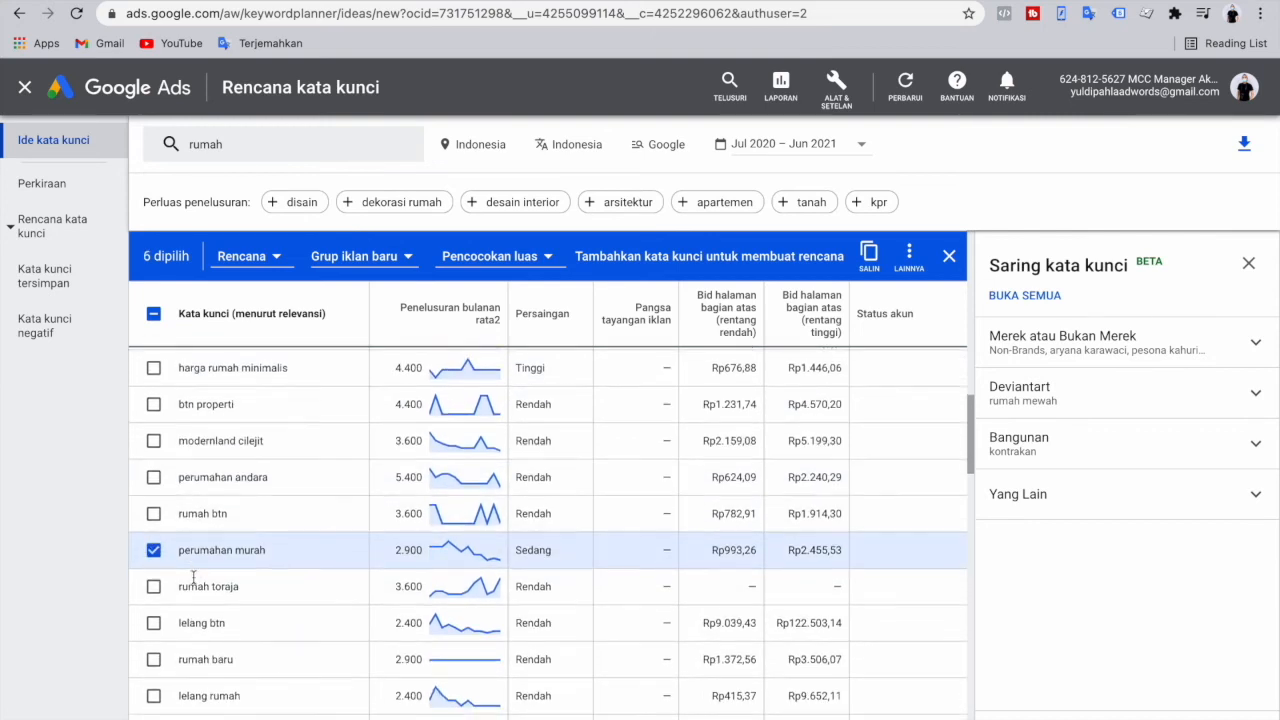
pyautogui.click(153, 584)
pyautogui.scroll(-3, 153, 588)
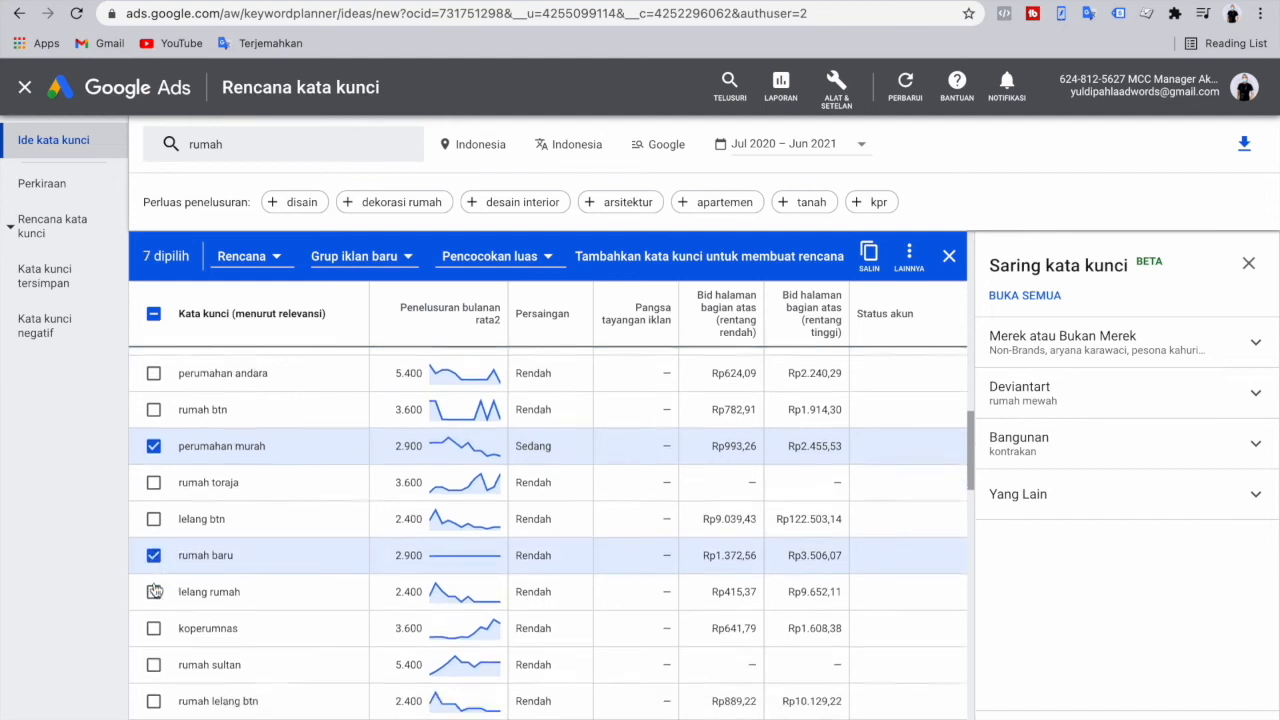
pyautogui.scroll(-3, 155, 590)
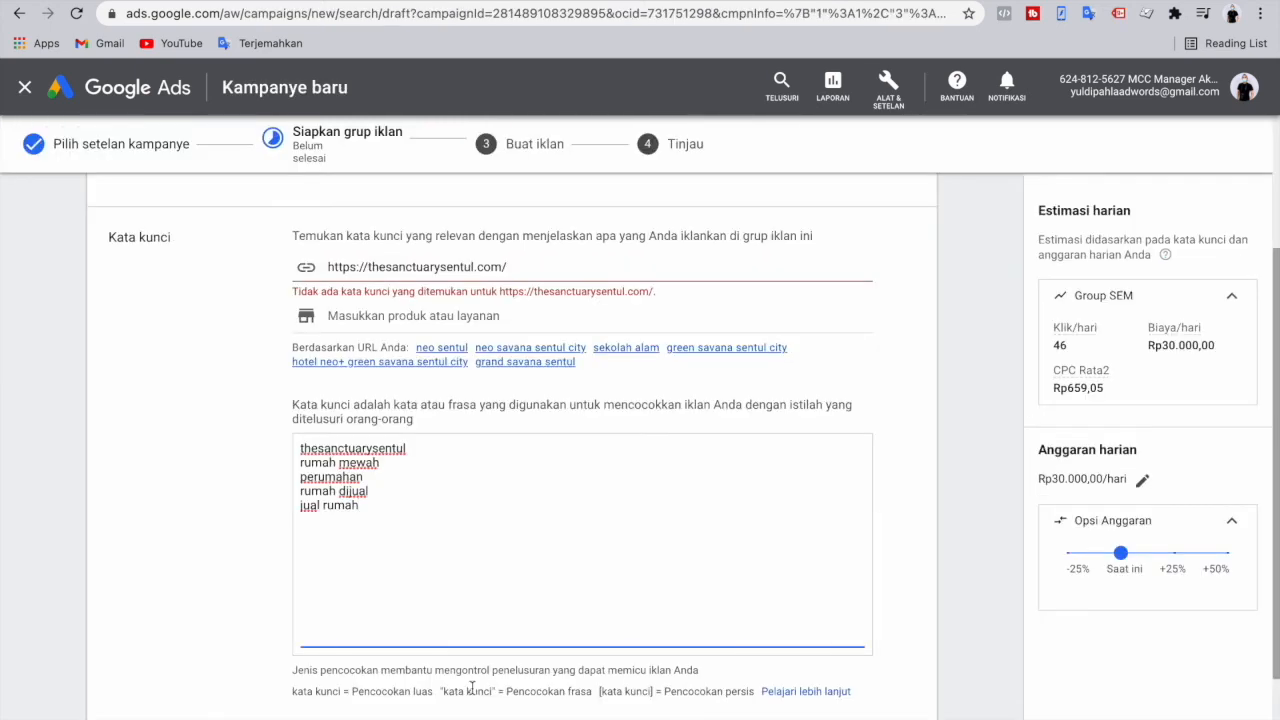
pyautogui.hotkey('ctrl', 'v')
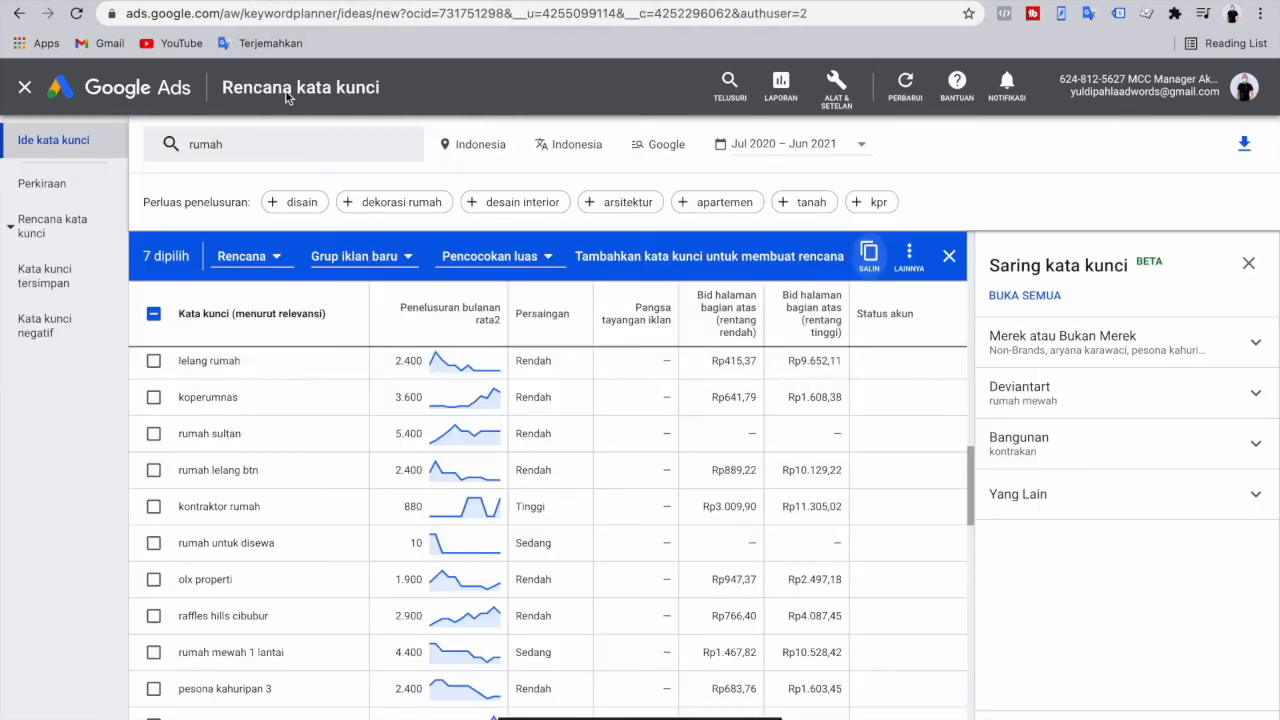
pyautogui.scroll(10, 329, 277)
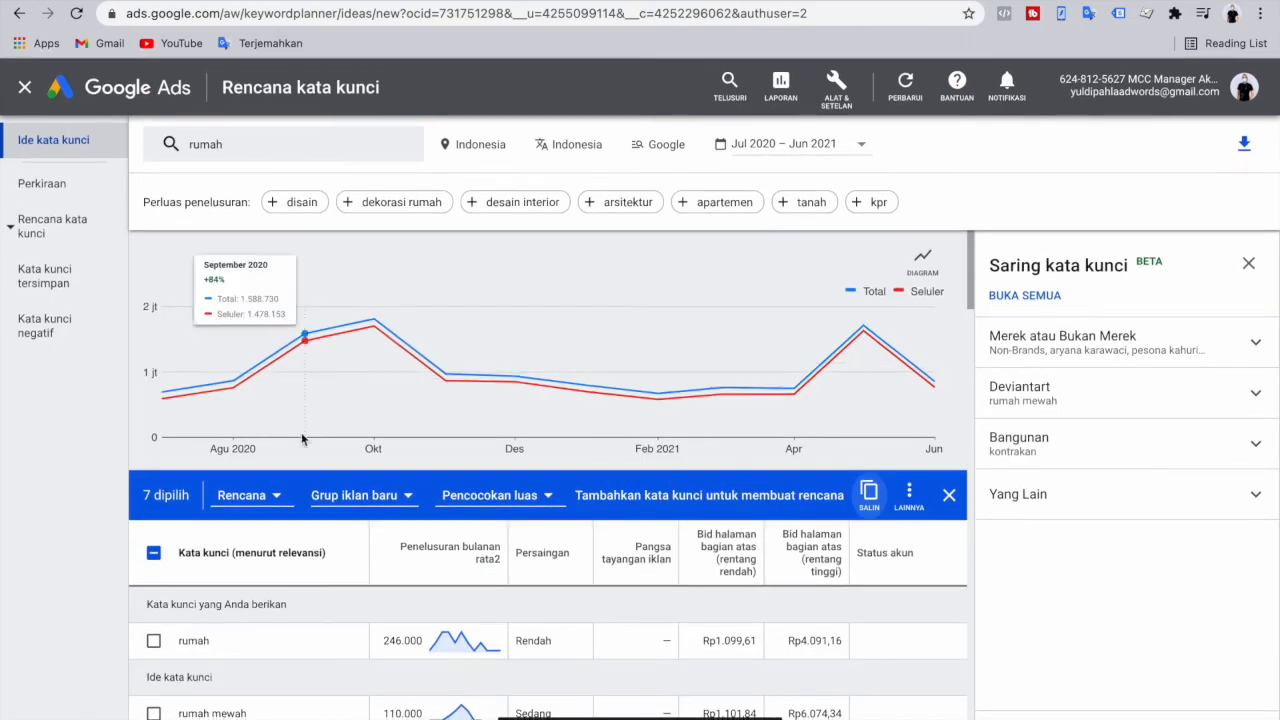
pyautogui.scroll(-2, 285, 603)
pyautogui.click(153, 541)
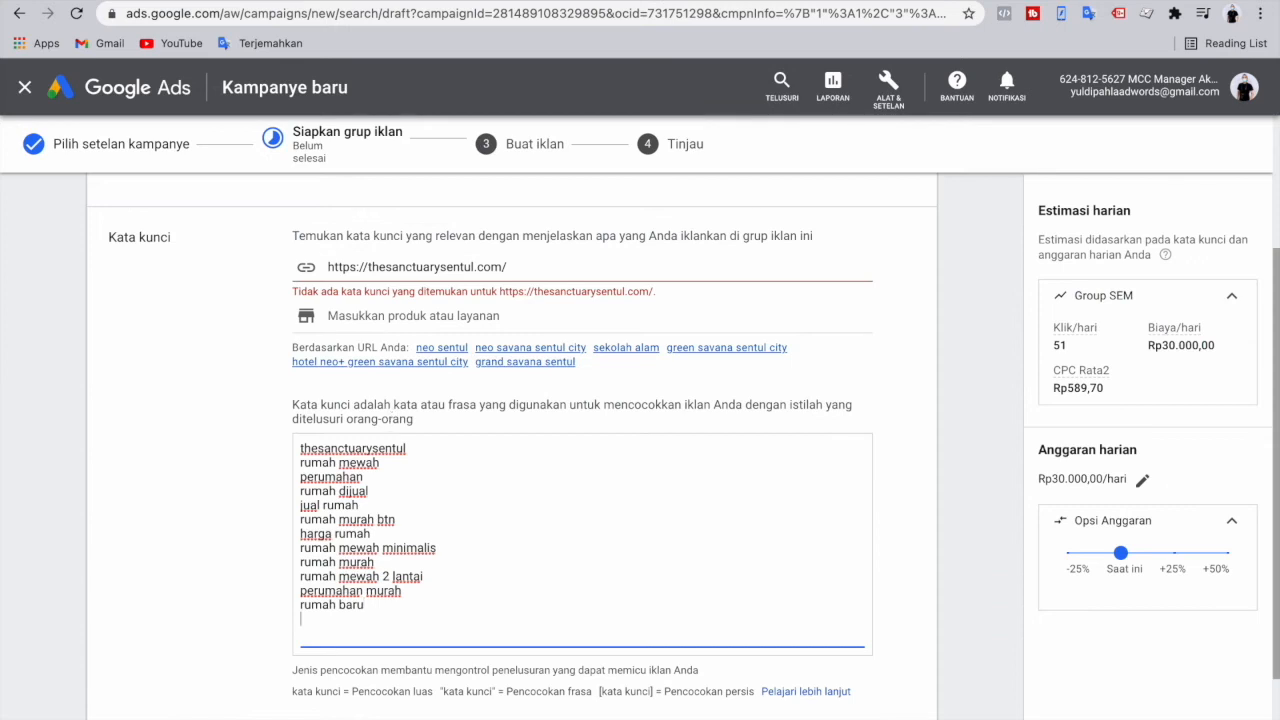
pyautogui.hotkey('ctrl', 'v')
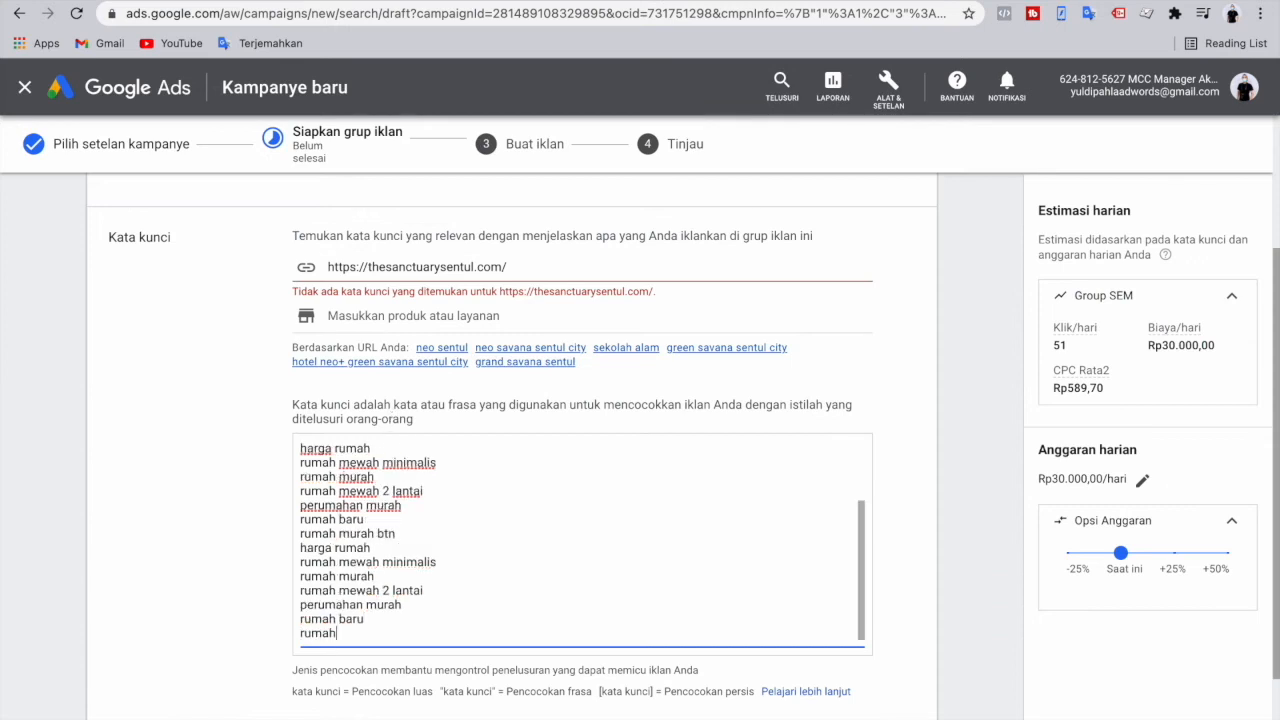
pyautogui.hotkey('ctrl', 'z')
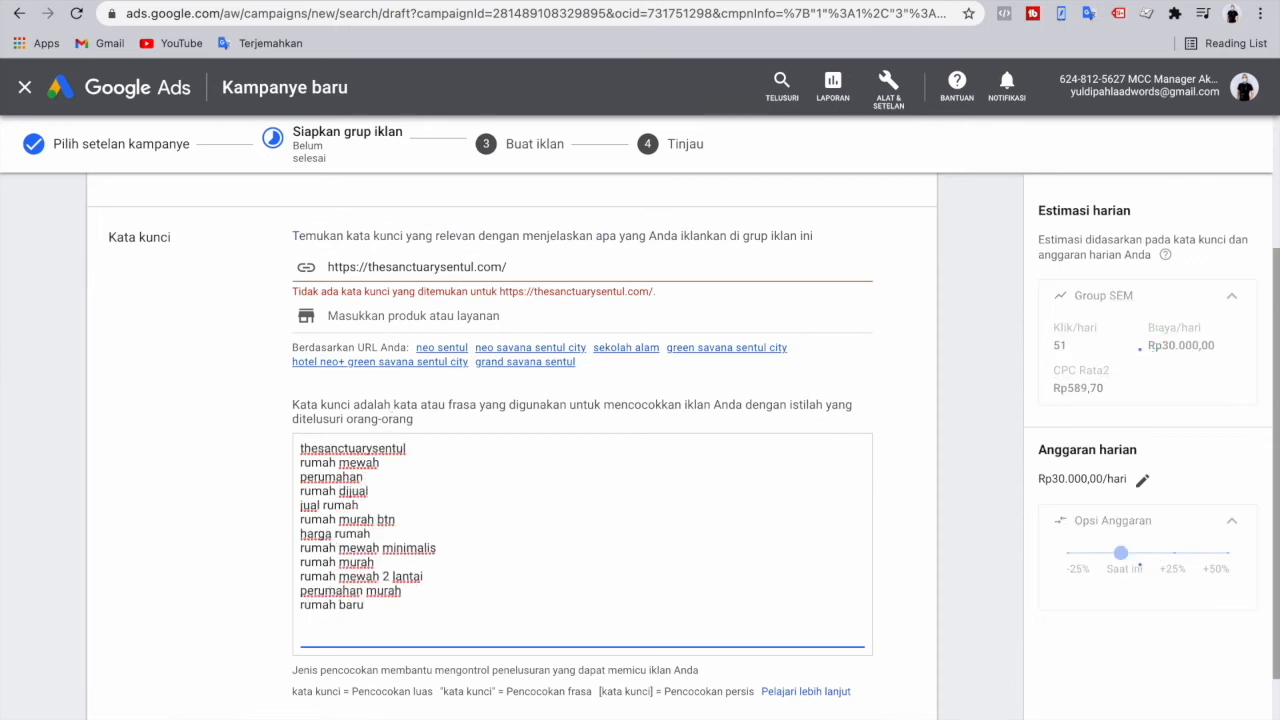
# - Add the keyword "rumah" on its own line at the end of the ad group's keyword list
pyautogui.write('rumah')
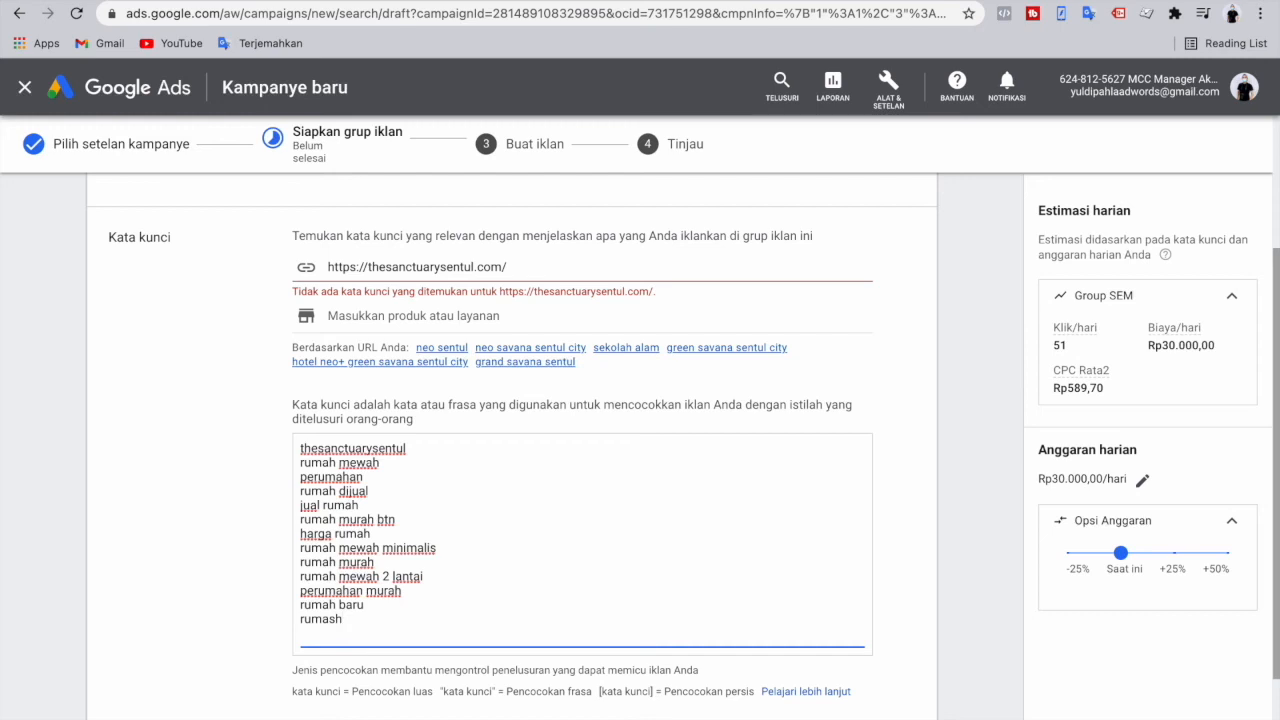
# - Clear the selected keyword ideas in the Keyword Planner and replace the search term with "properti" to get new ideas
pyautogui.click(366, 3)
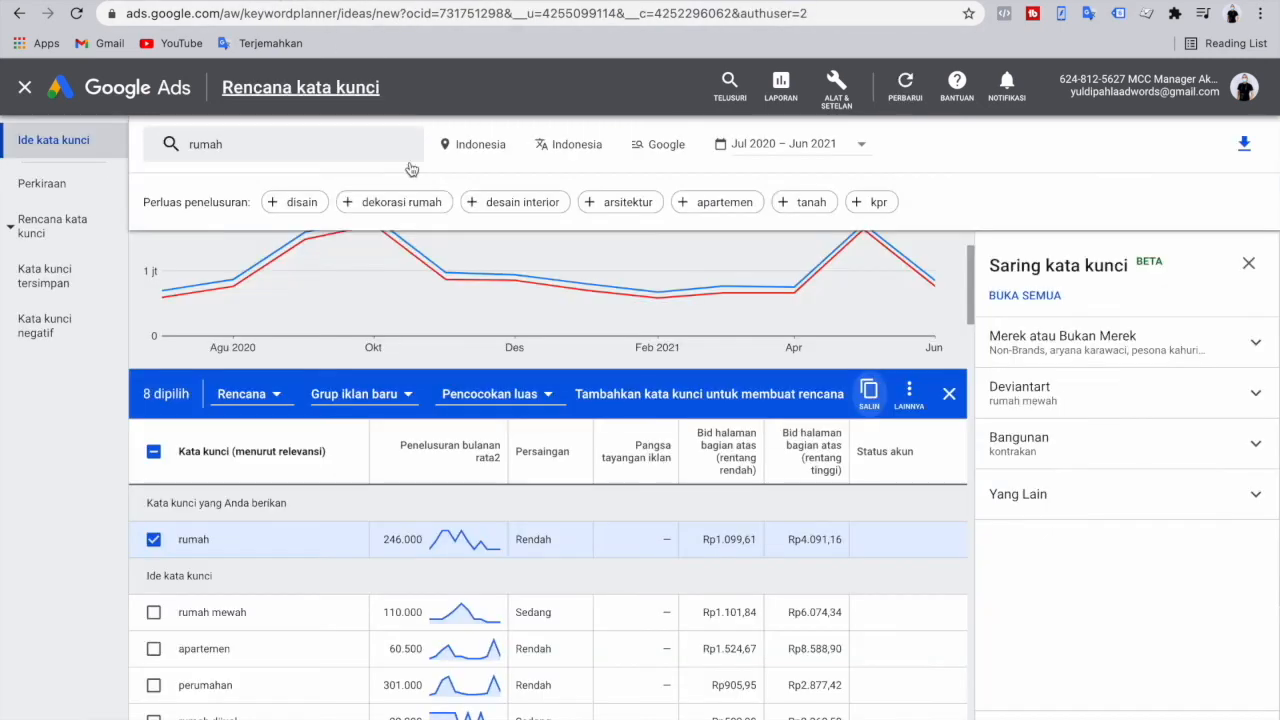
pyautogui.scroll(1, 400, 433)
pyautogui.click(950, 488)
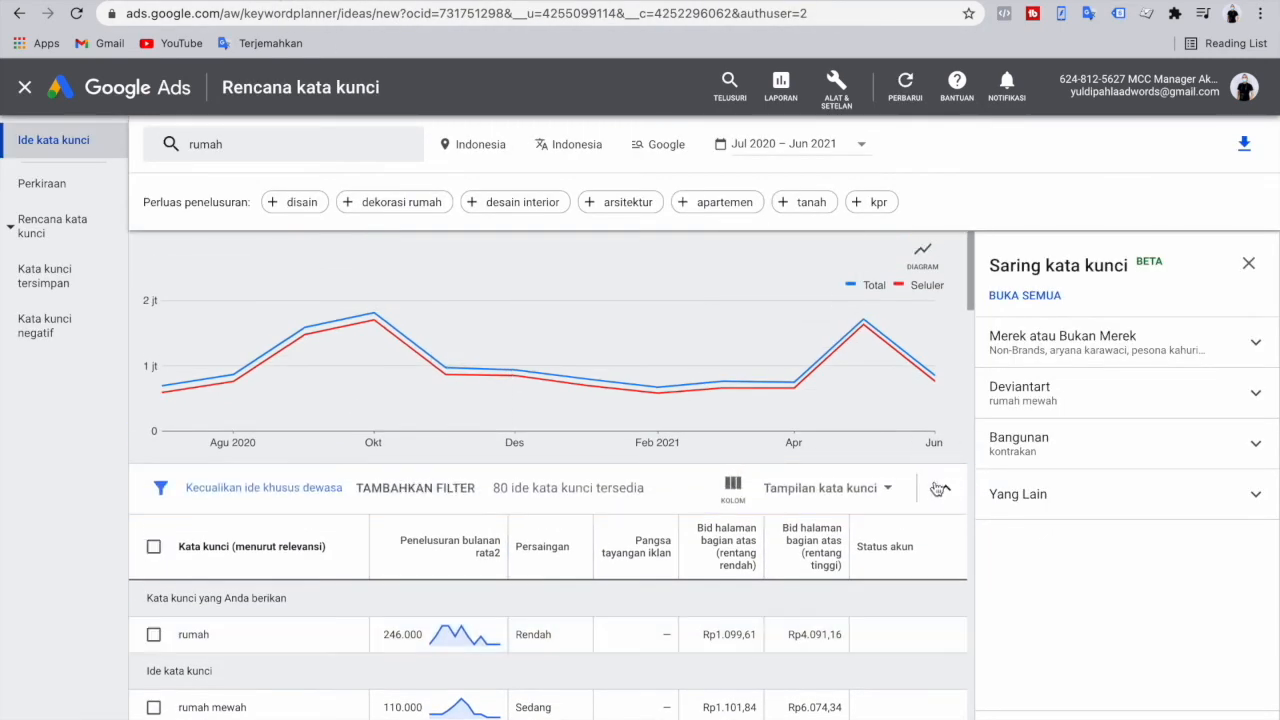
pyautogui.click(260, 143)
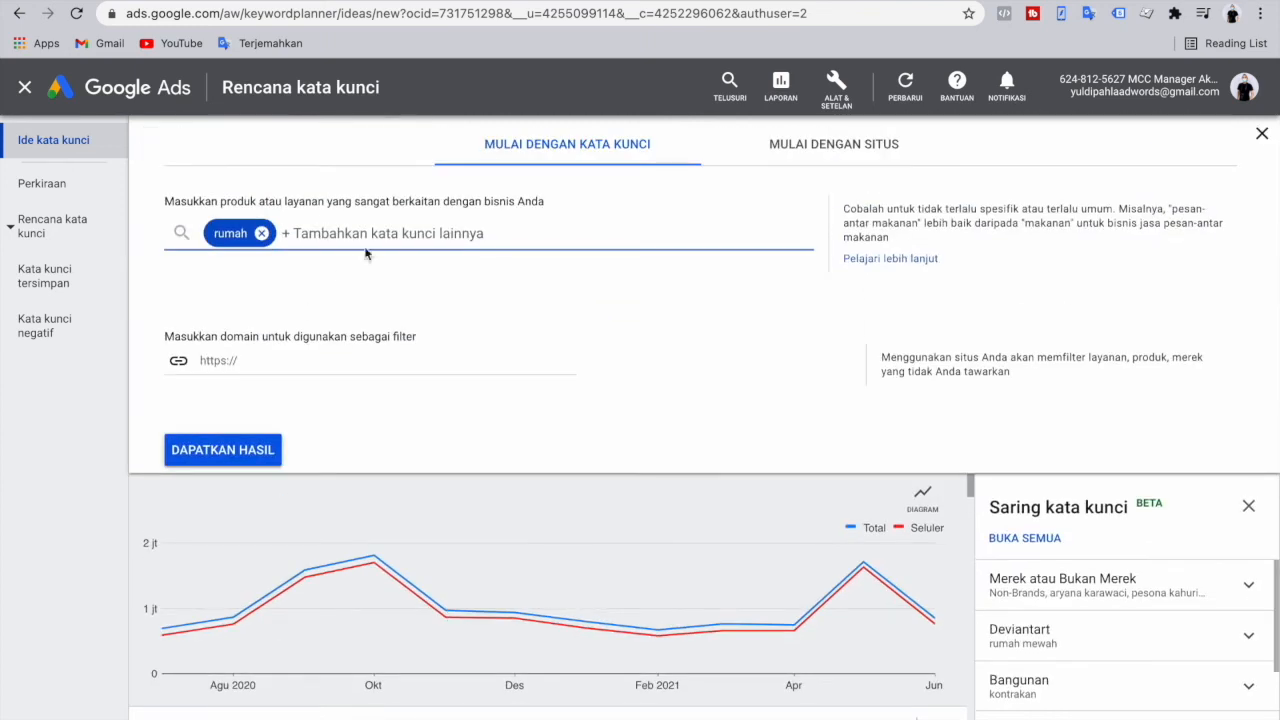
pyautogui.click(261, 233)
pyautogui.write('properti')
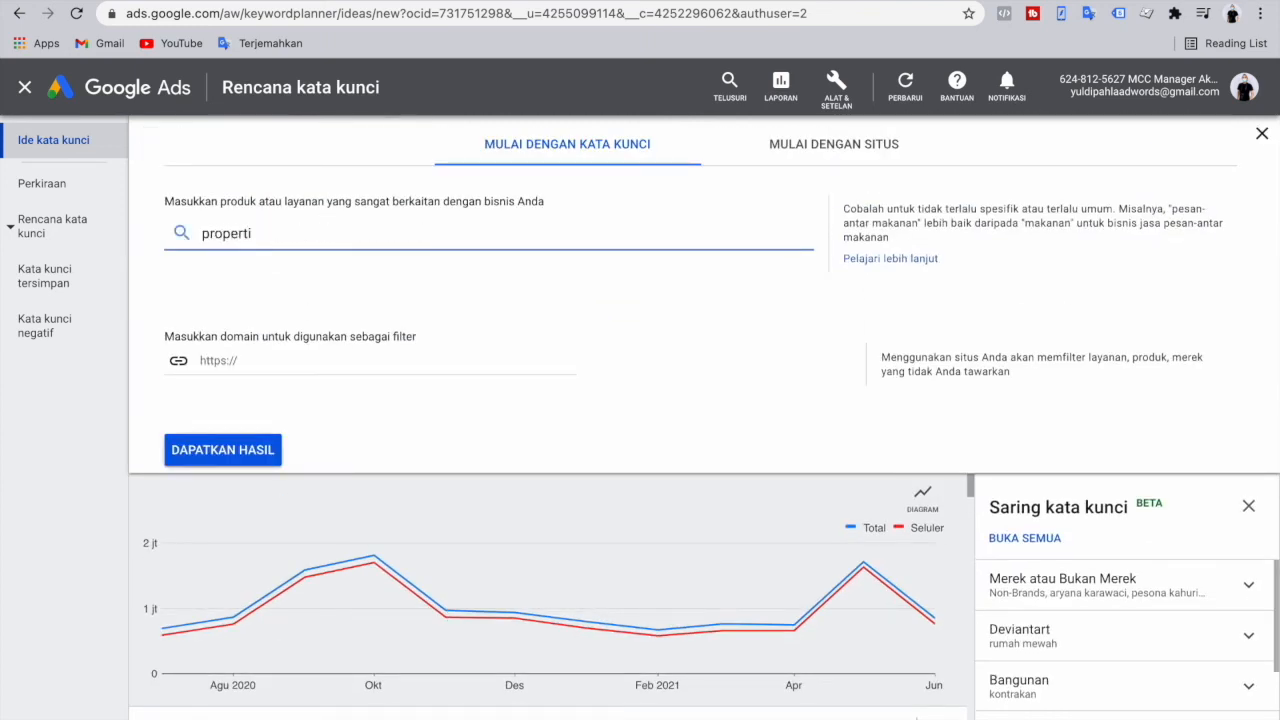
pyautogui.click(230, 452)
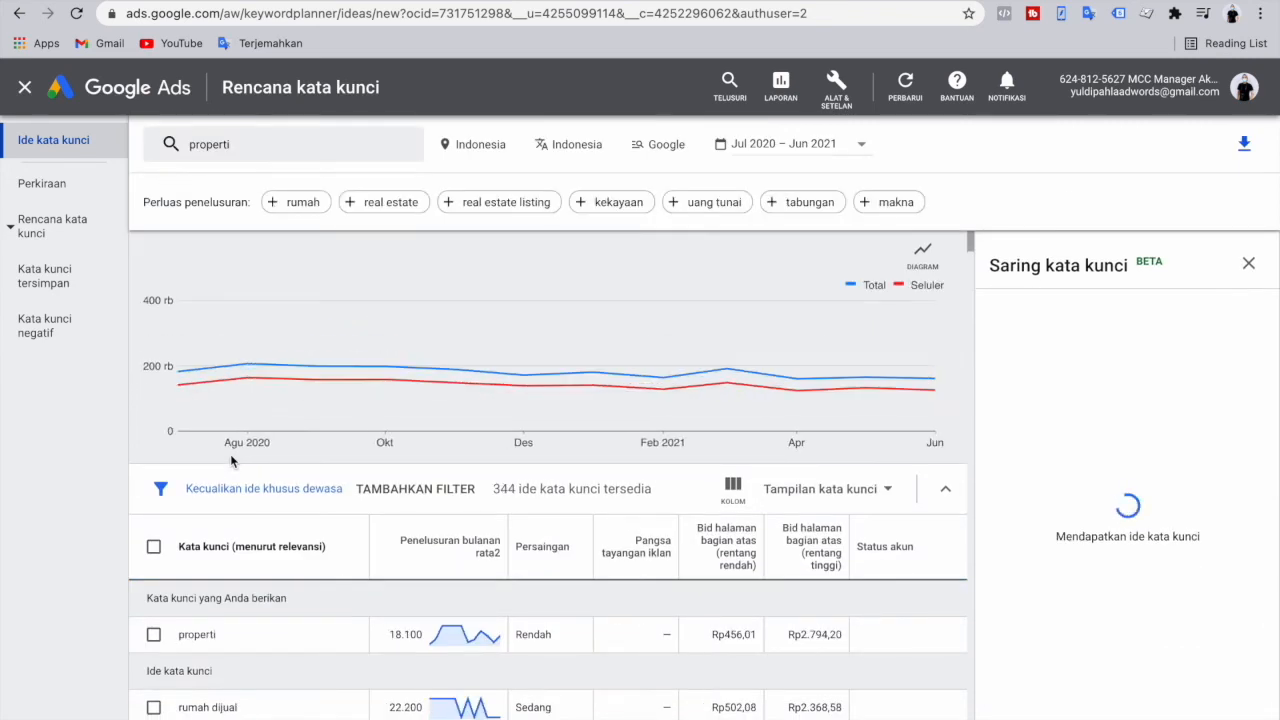
# - Take the keyword "properti" from the Keyword Planner results and add it on a new line in the ad group's keywords
pyautogui.scroll(-2, 275, 714)
pyautogui.scroll(-1, 275, 714)
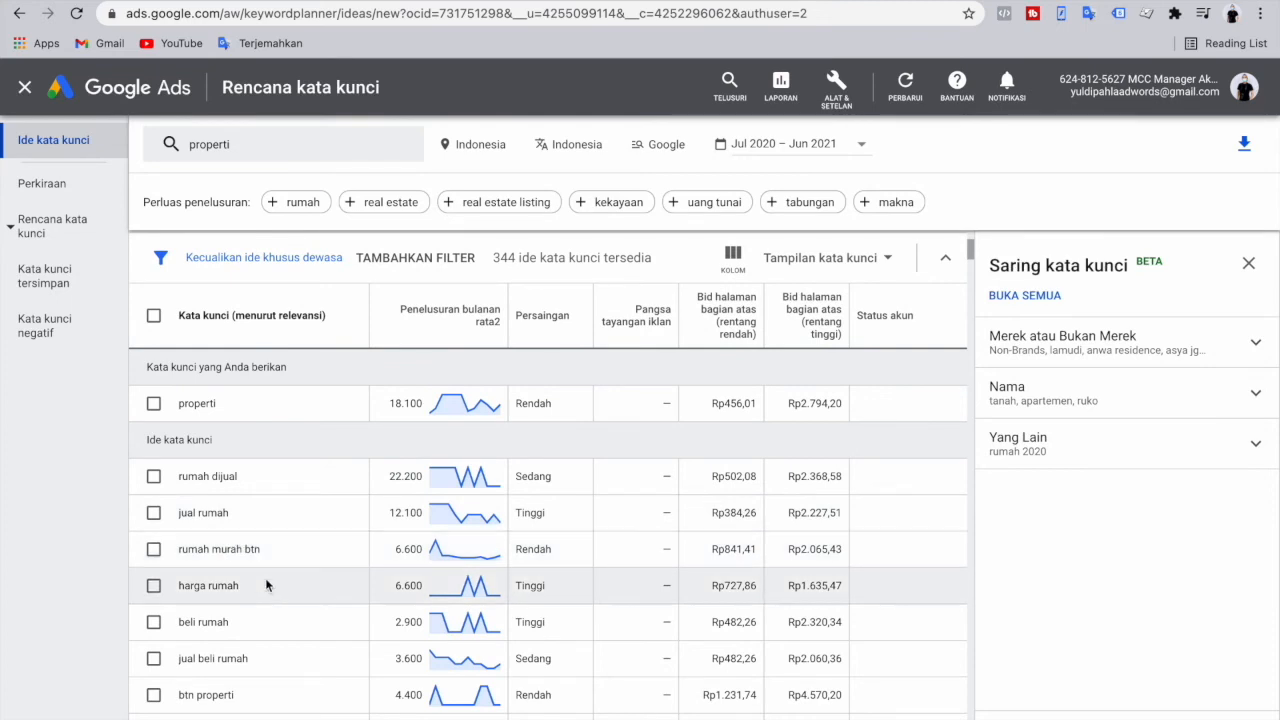
pyautogui.moveTo(229, 412); pyautogui.dragTo(160, 406)
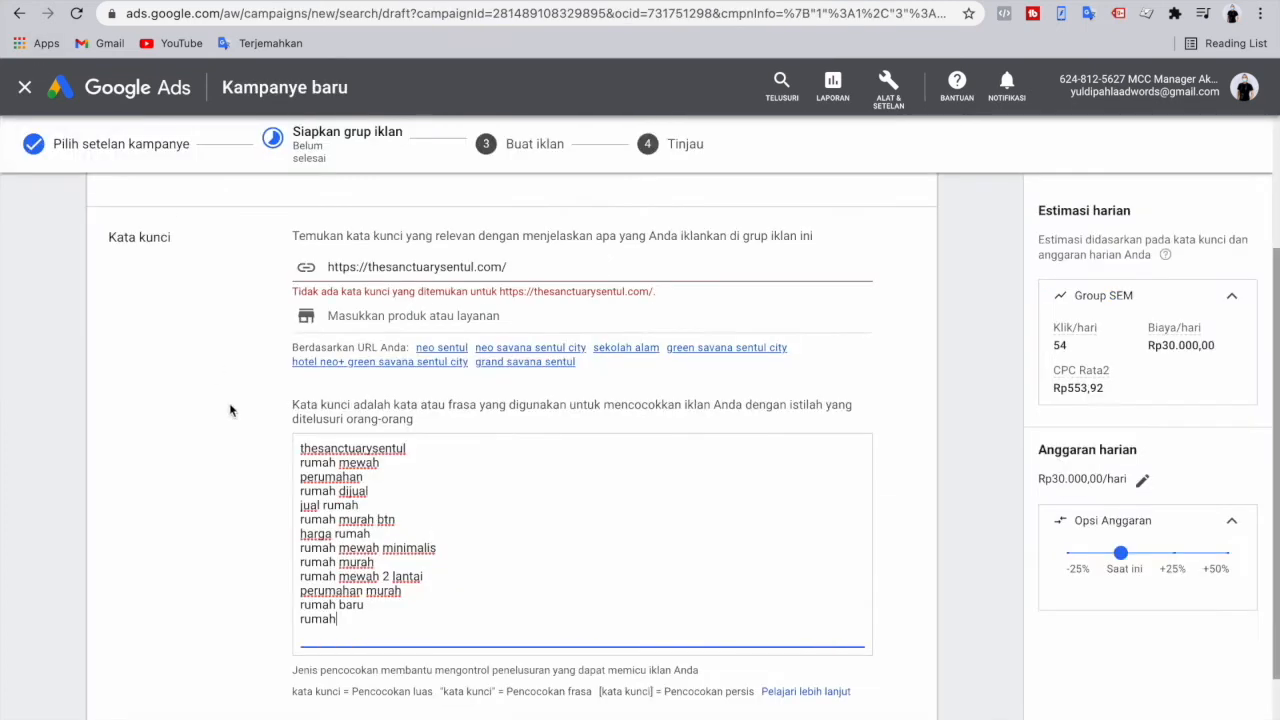
pyautogui.write('properti')
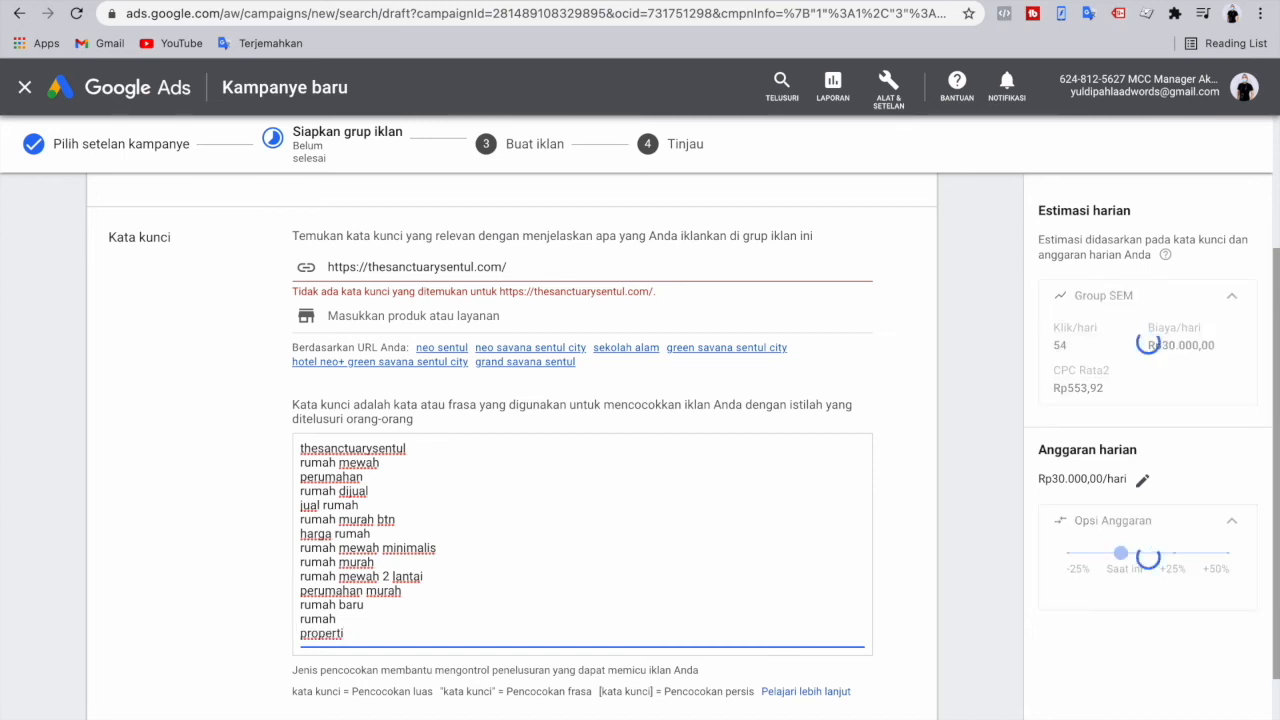
# - Save the ad group and continue to the ad creation stage of the campaign
pyautogui.scroll(-2, 226, 583)
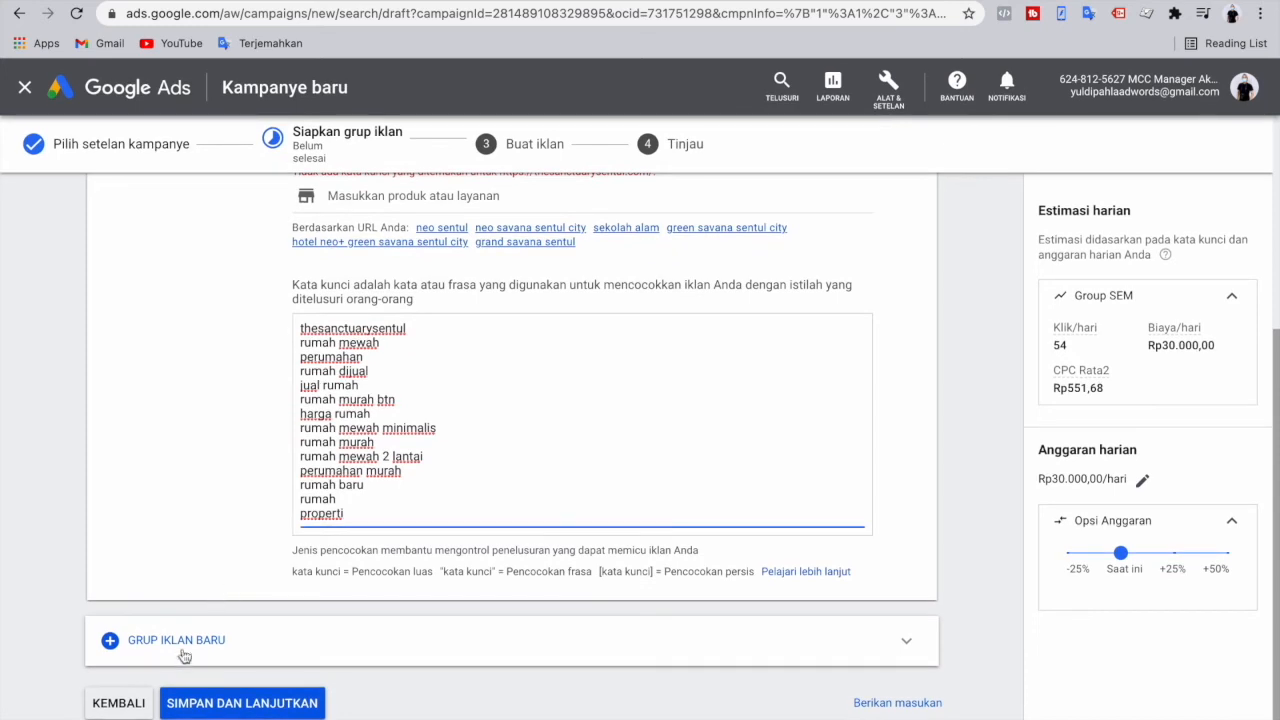
pyautogui.click(211, 704)
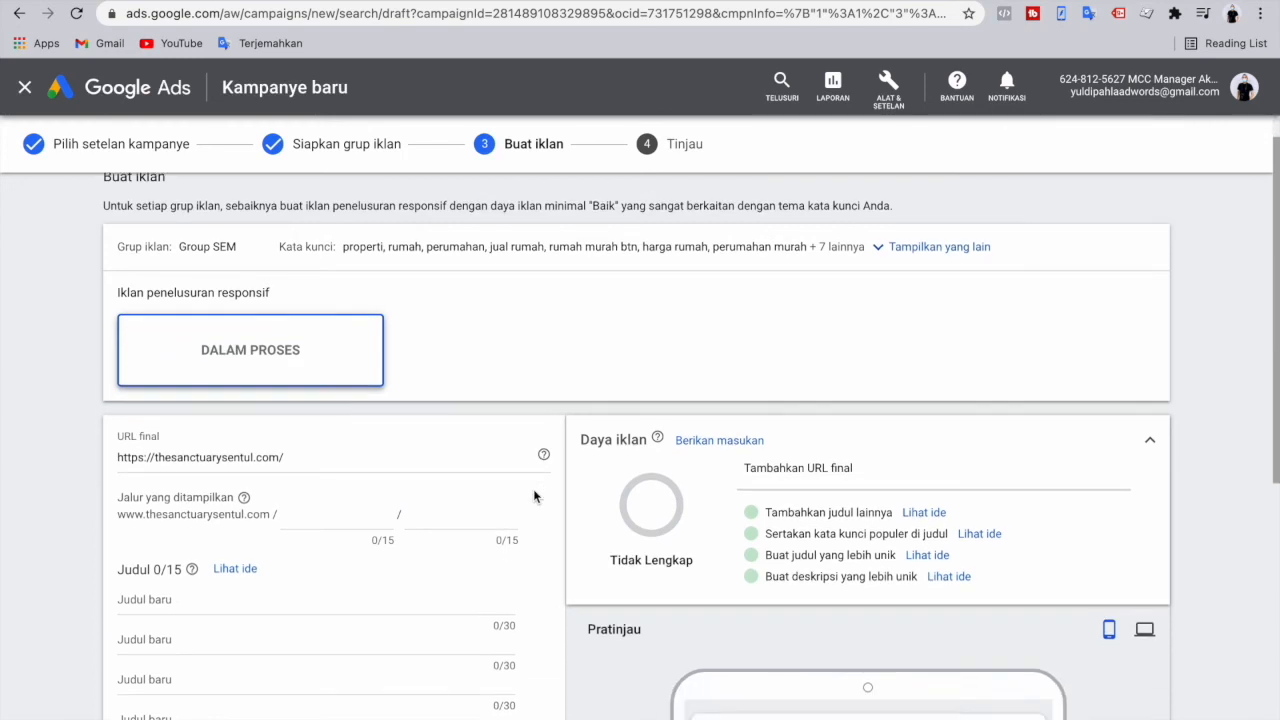
pyautogui.scroll(-3, 534, 492)
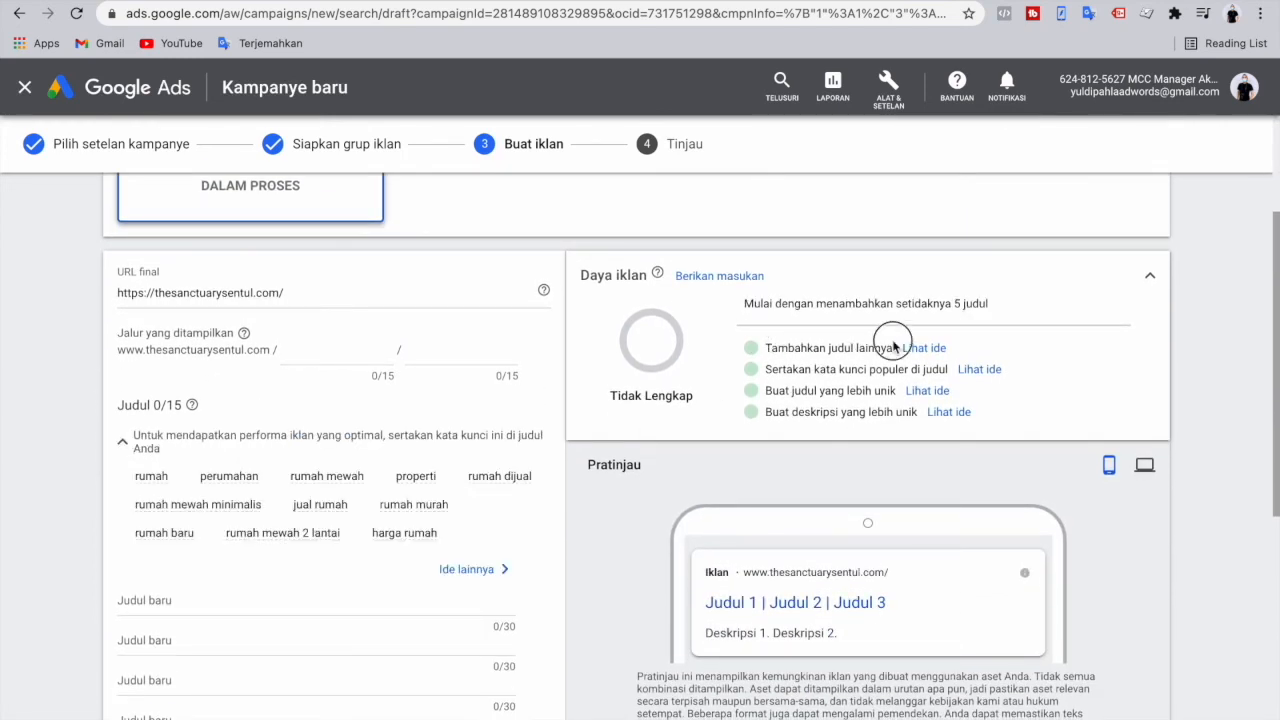
pyautogui.moveTo(766, 379); pyautogui.dragTo(838, 369)
pyautogui.click(776, 365)
pyautogui.moveTo(766, 398); pyautogui.dragTo(803, 398)
pyautogui.click(780, 406)
# - Set the ad's display path to "rumah" in the first part and "murah" in the second
pyautogui.scroll(-1, 300, 350)
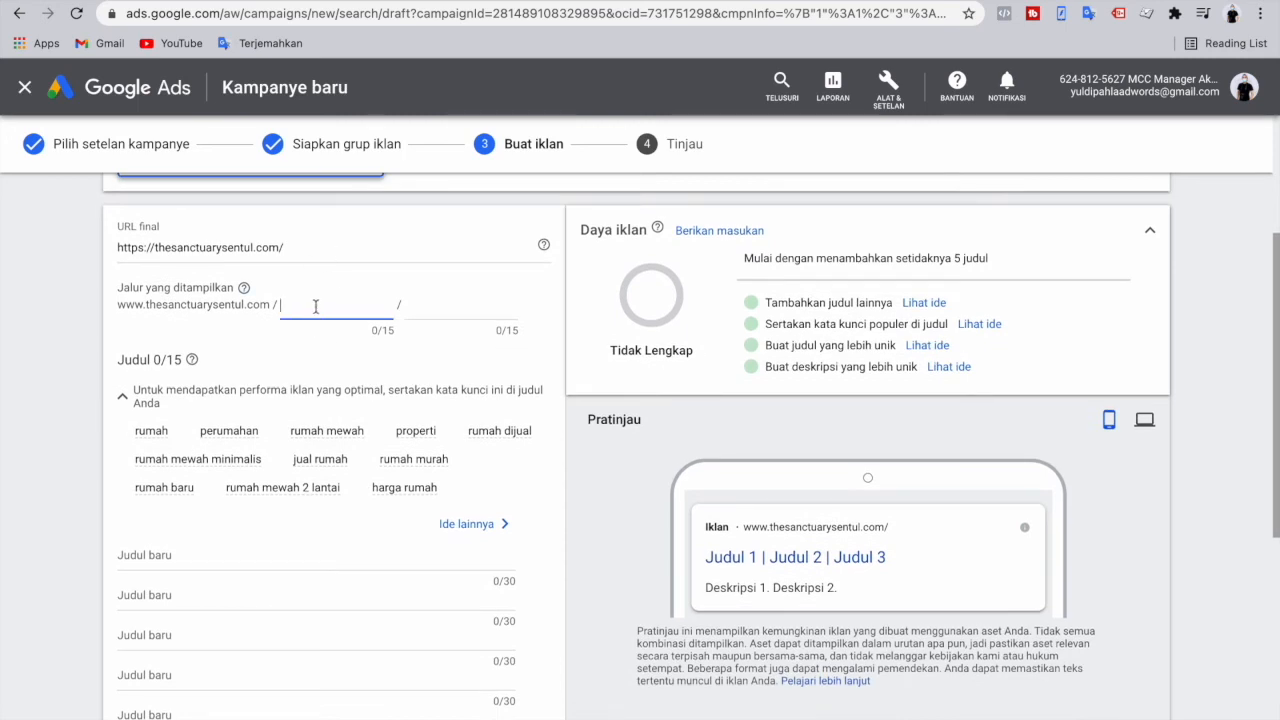
pyautogui.write('rumah')
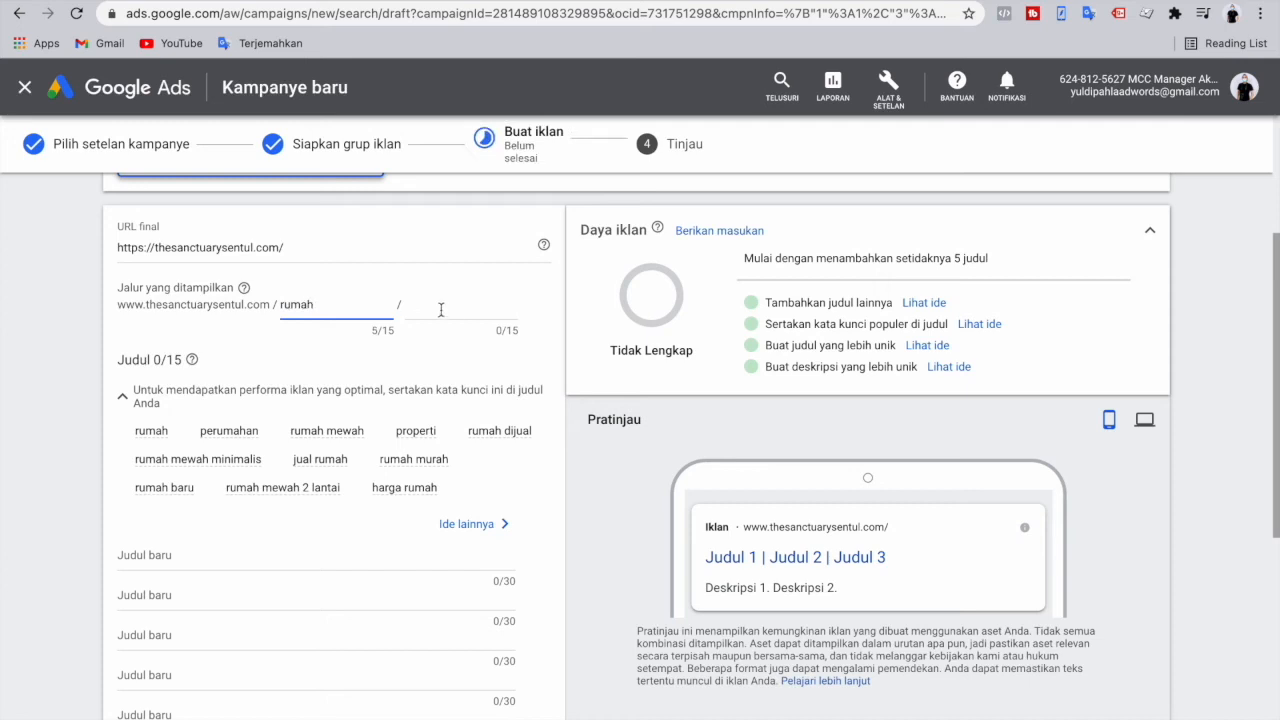
pyautogui.click(474, 318)
pyautogui.write('murah')
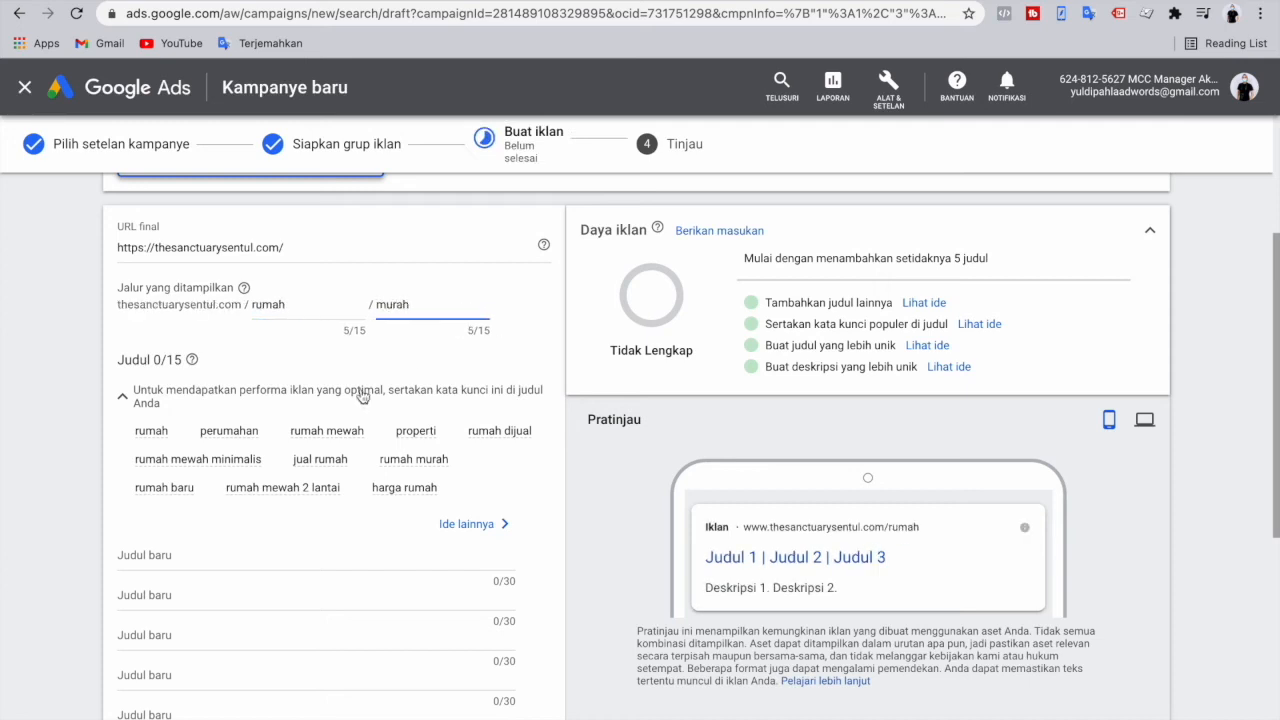
# - Copy the suggested keyword "perumahan" and use it as the first headline of the ad
pyautogui.click(183, 549)
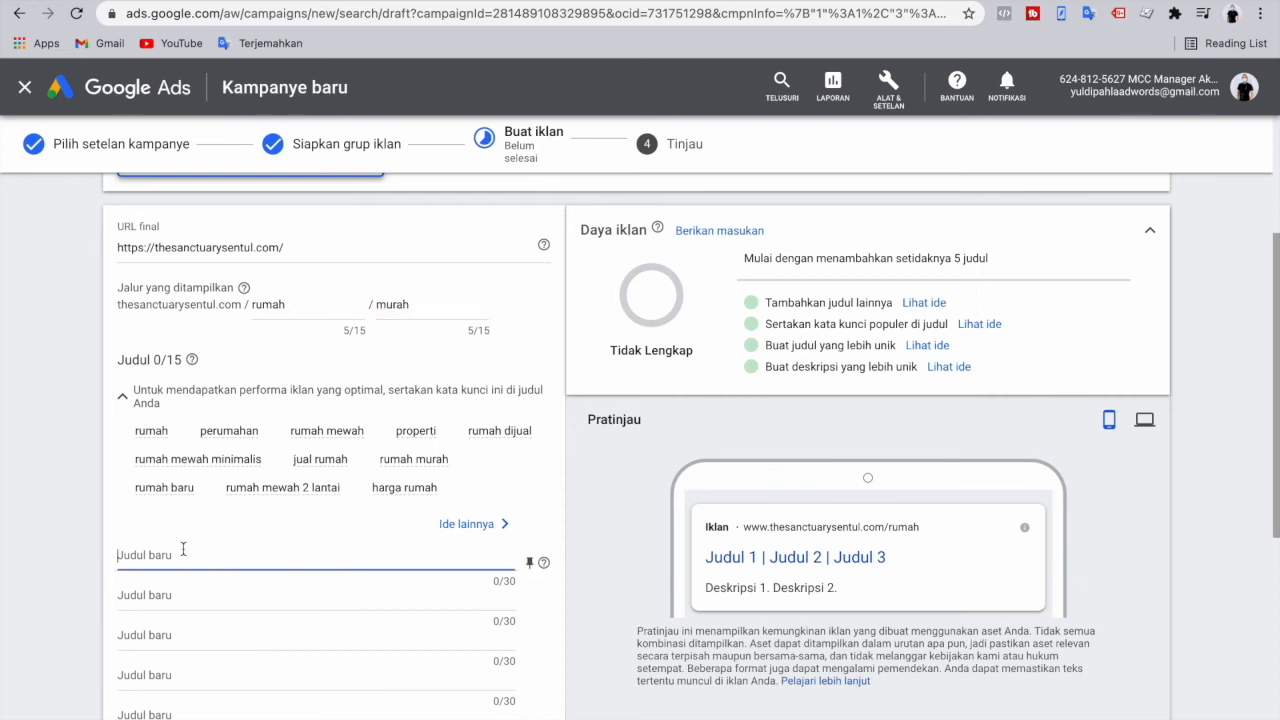
pyautogui.click(222, 438)
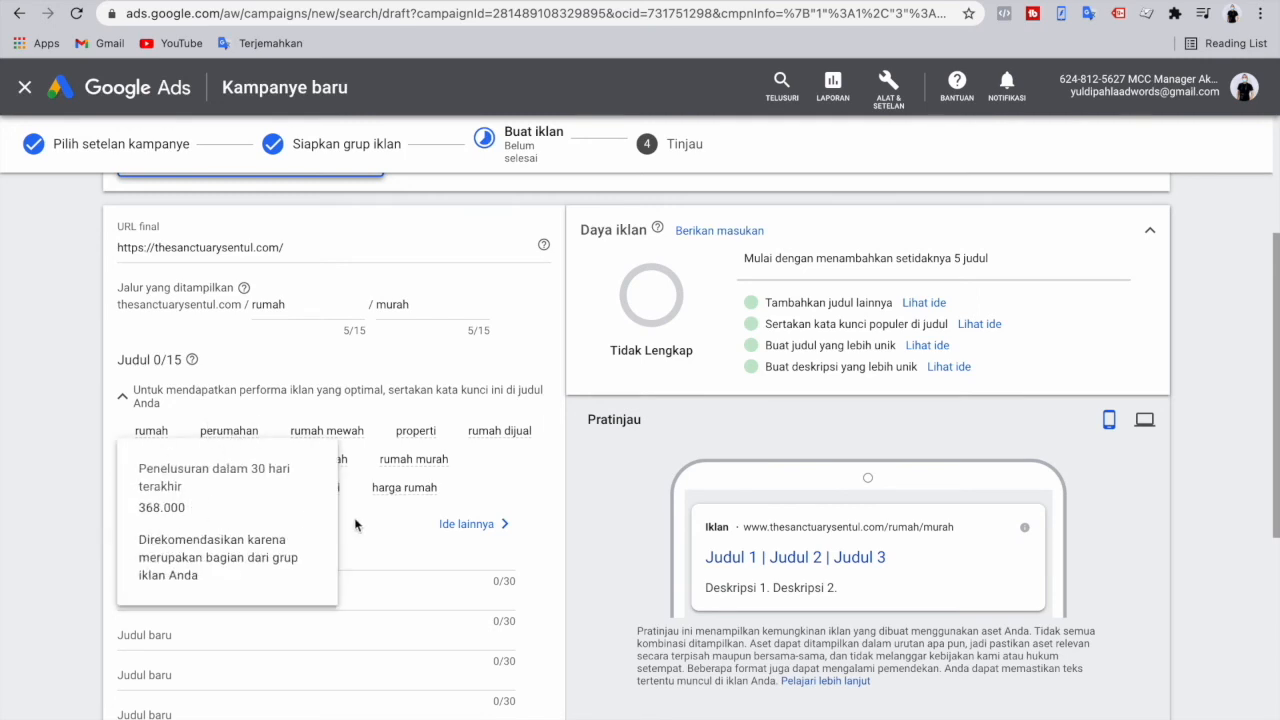
pyautogui.doubleClick(229, 431)
pyautogui.hotkey('ctrl', 'c')
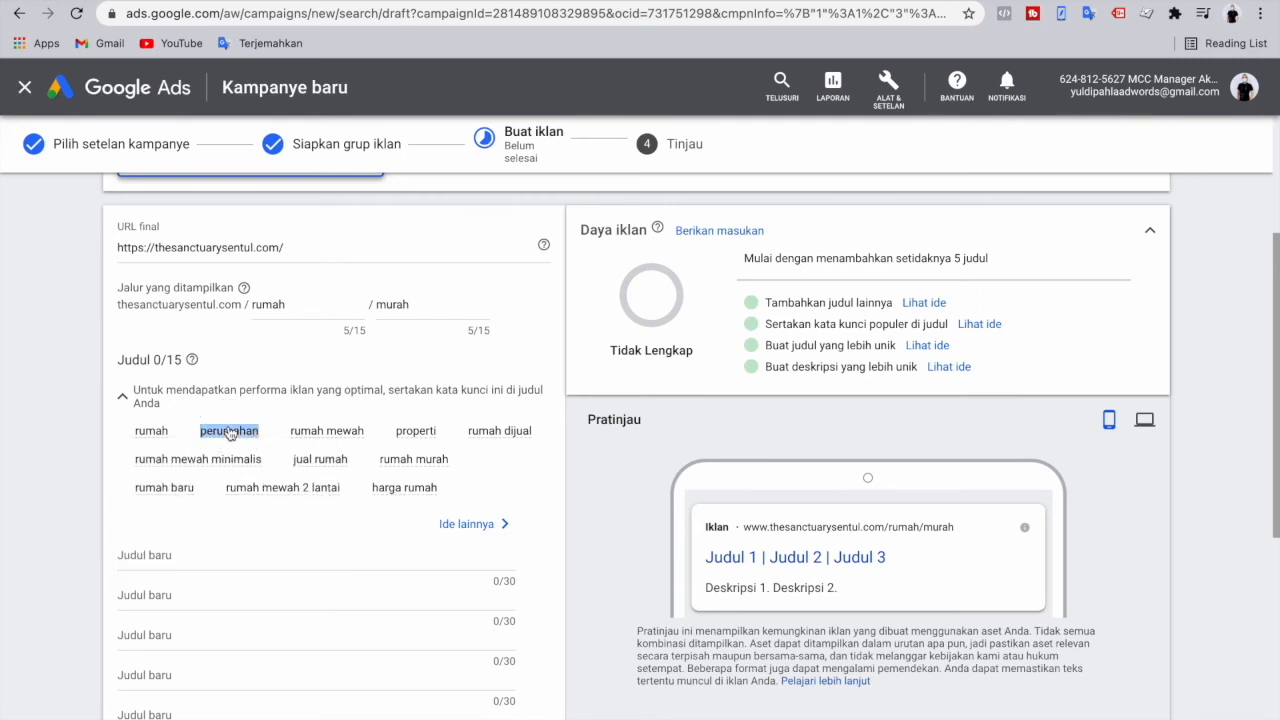
pyautogui.click(178, 556)
pyautogui.hotkey('ctrl', 'v')
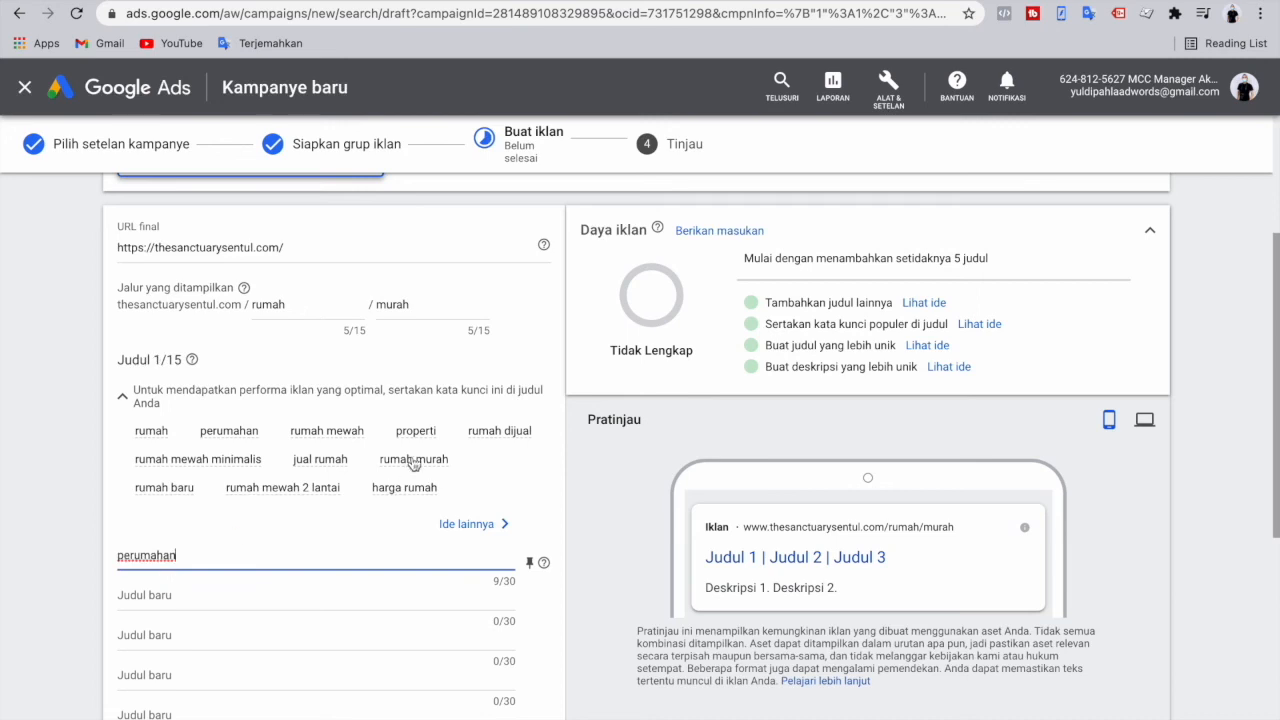
pyautogui.click(267, 491)
pyautogui.click(160, 598)
pyautogui.hotkey('ctrl', 'v')
pyautogui.doubleClick(160, 598)
pyautogui.press('super+c')
pyautogui.press('BackSpace')
# - Enter "perumahan mewah 2 lantai" as the second headline, based on the suggested keyword "rumah mewah 2 lantai"
pyautogui.doubleClick(282, 489)
pyautogui.tripleClick(296, 493)
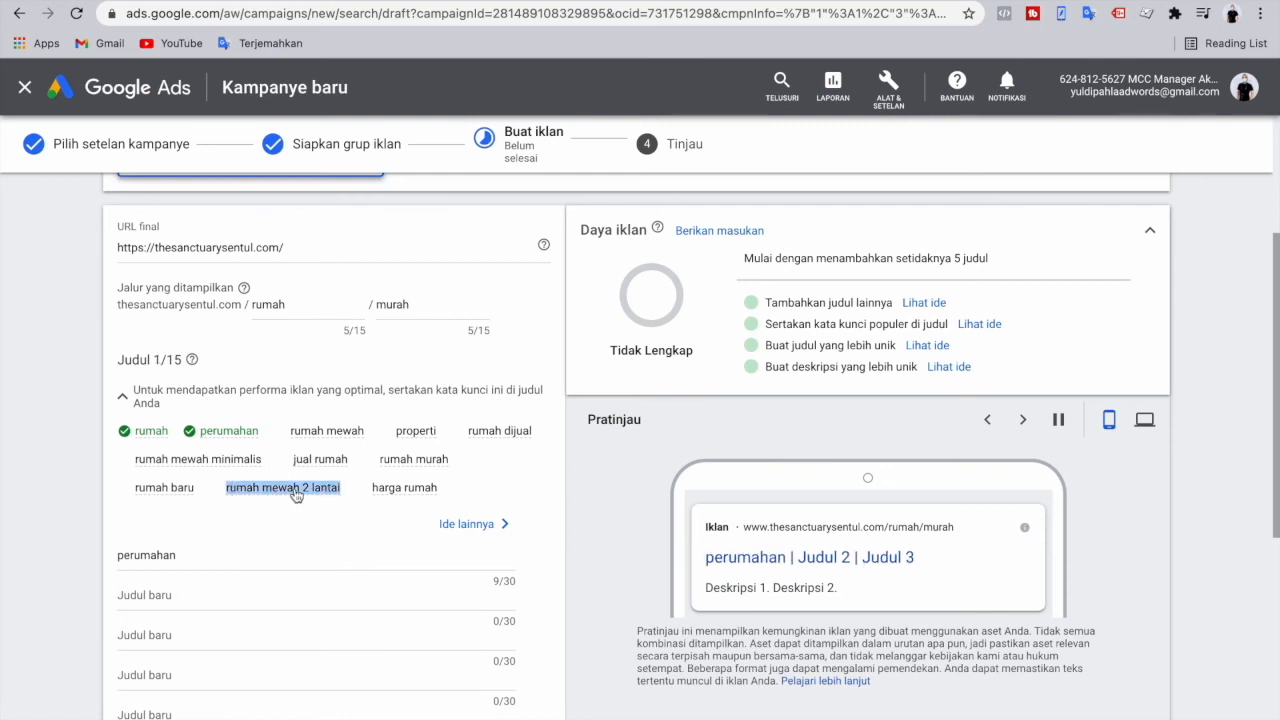
pyautogui.click(295, 493)
pyautogui.click(205, 596)
pyautogui.press('super+v')
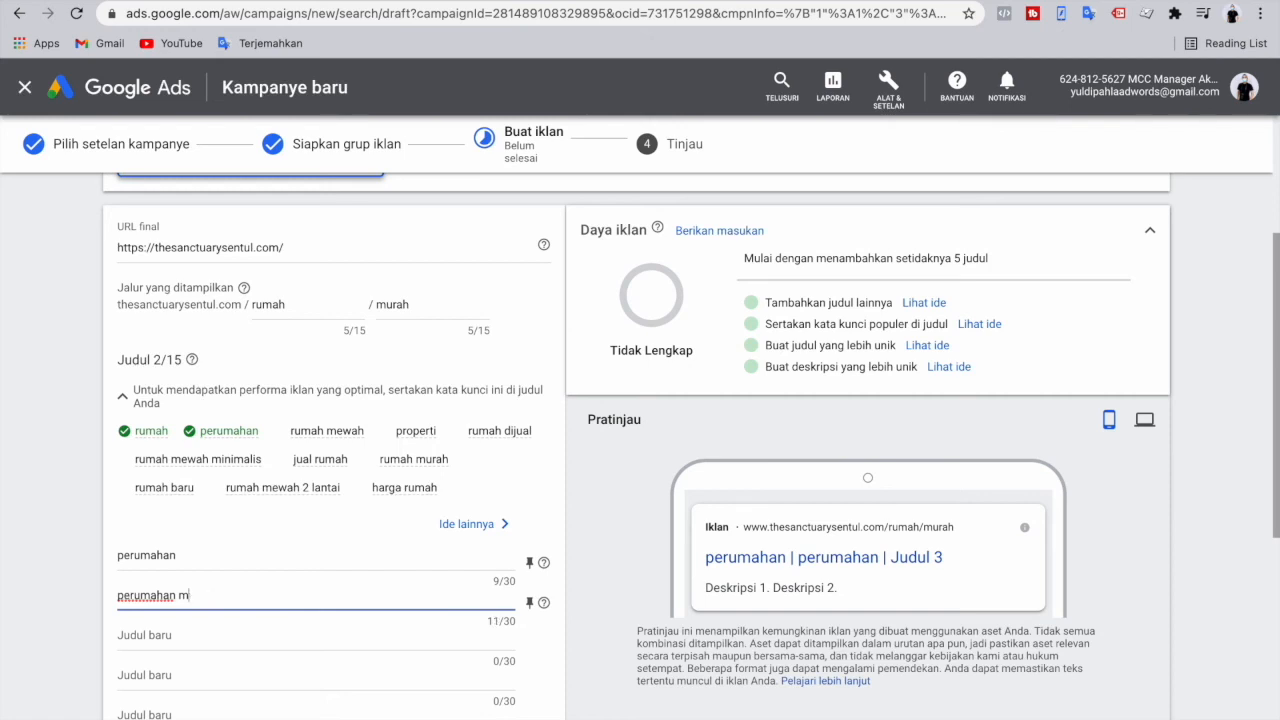
pyautogui.write('mewah 2 lantai')
# - Enter "rumah murah" as the third headline and "perumahan di sentul" as the fourth
pyautogui.click(229, 636)
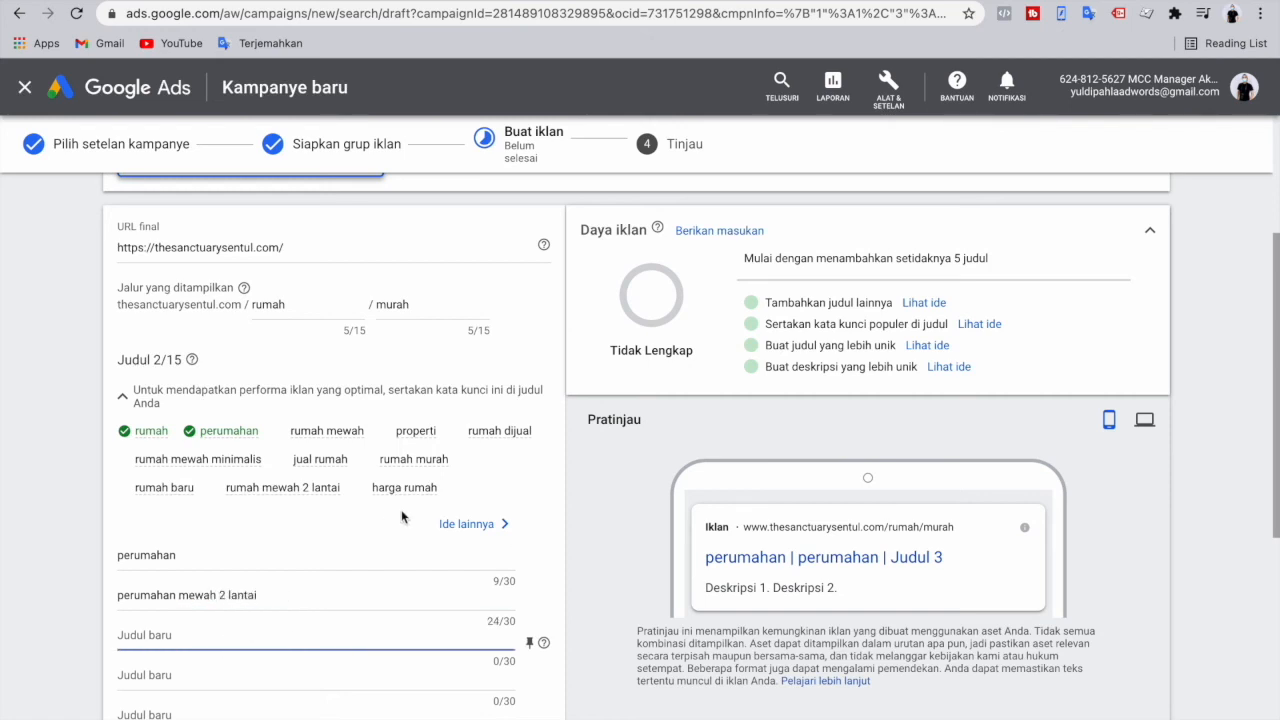
pyautogui.moveTo(388, 500)
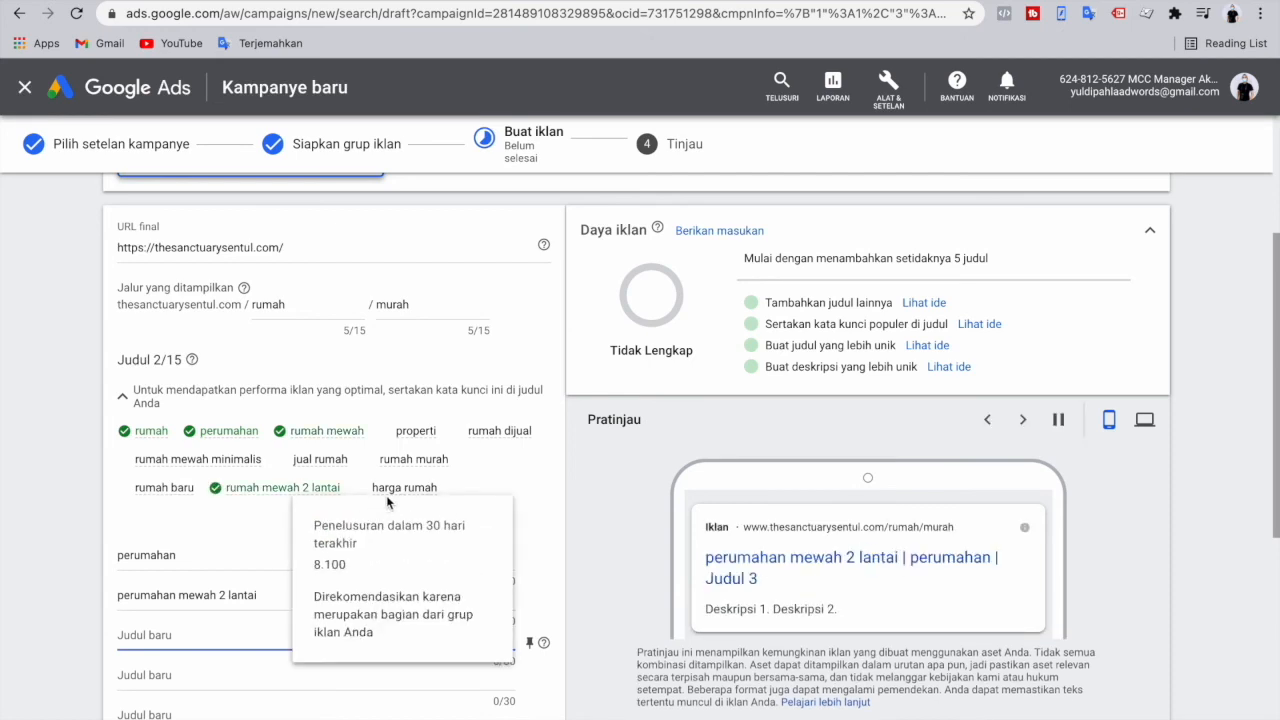
pyautogui.moveTo(408, 467)
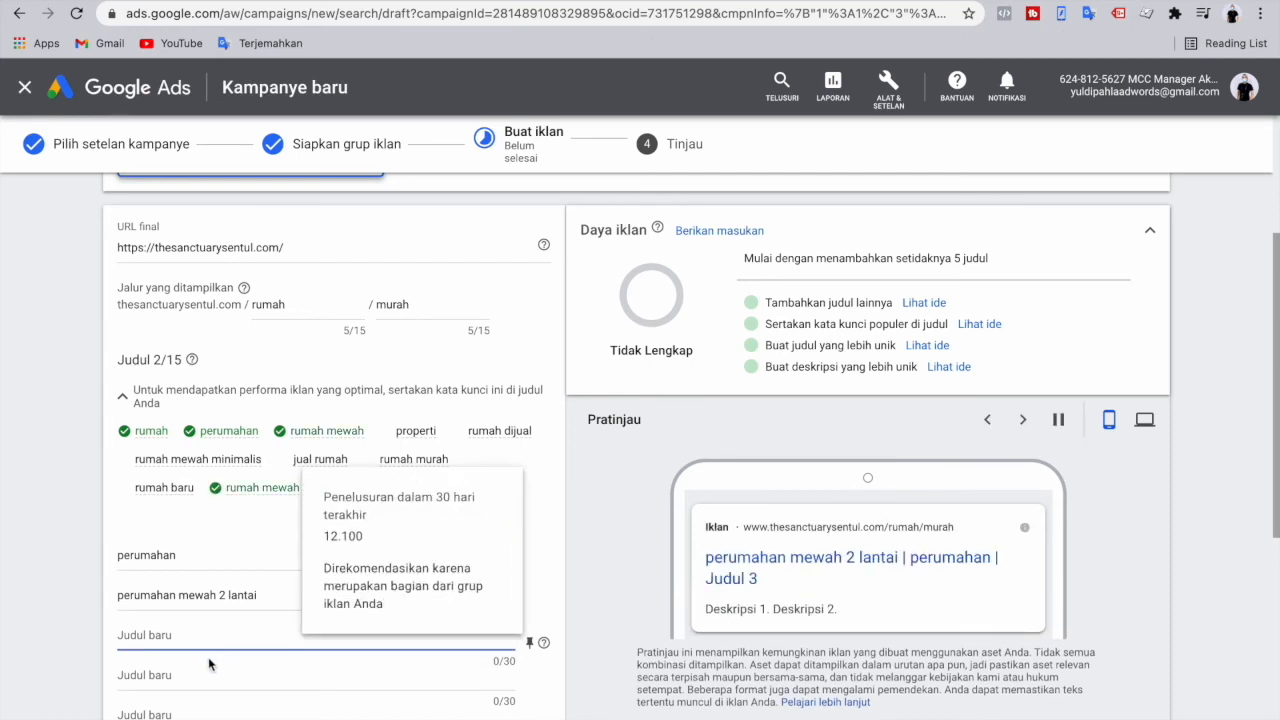
pyautogui.write('rumah murah')
pyautogui.click(150, 682)
pyautogui.write('perumahan')
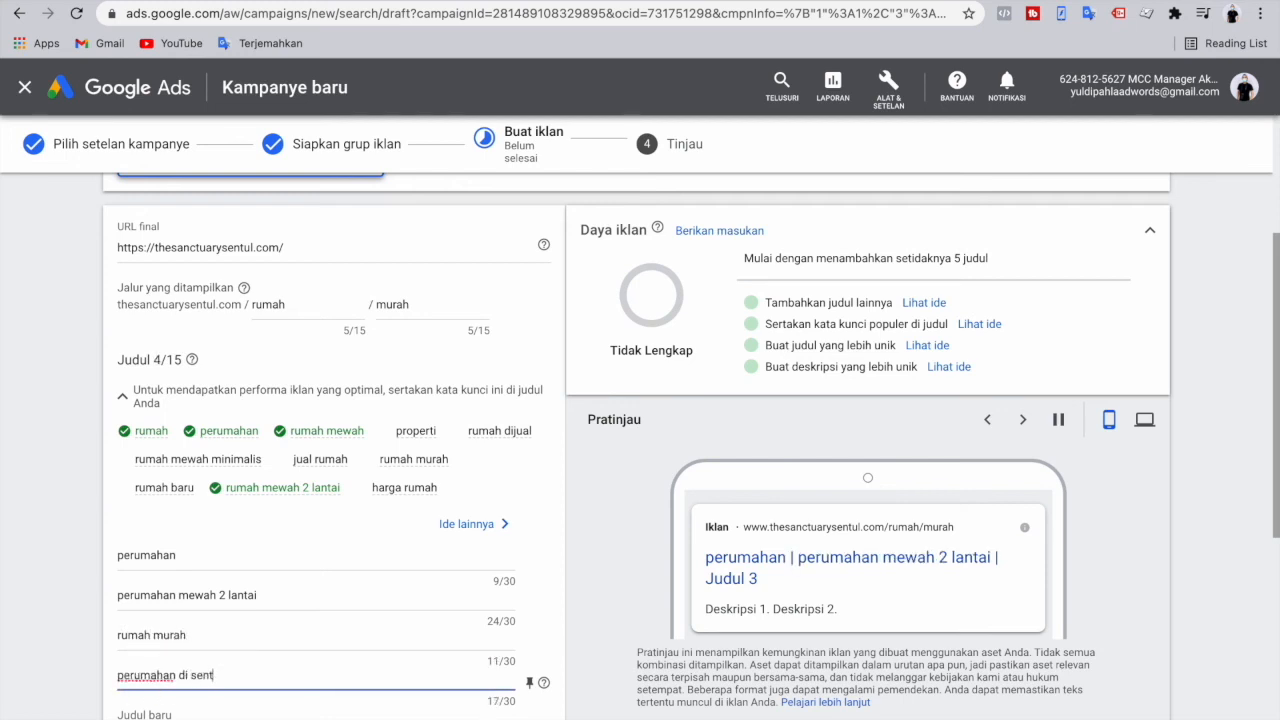
pyautogui.press('Tab')
# - Take the name from the thesanctuarysentul.com site address and enter "the sanctuary" as the fifth headline
pyautogui.scroll(-3, 278, 561)
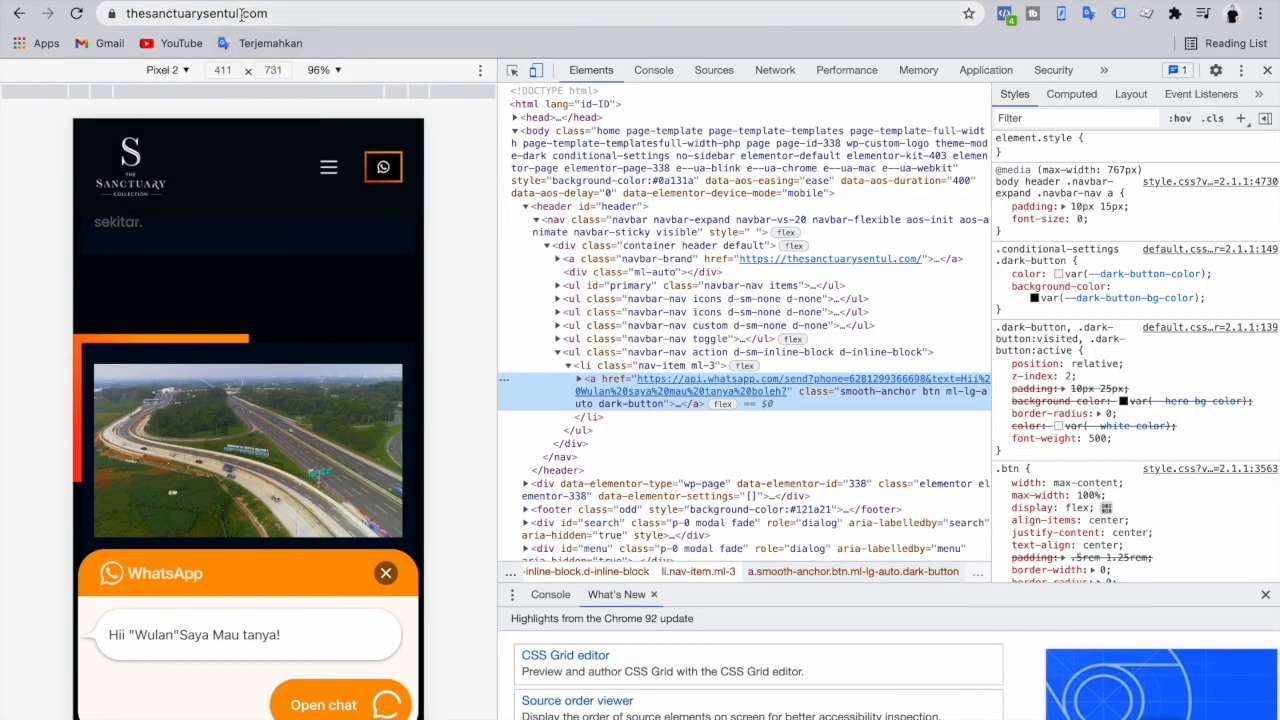
pyautogui.moveTo(205, 16); pyautogui.dragTo(127, 16)
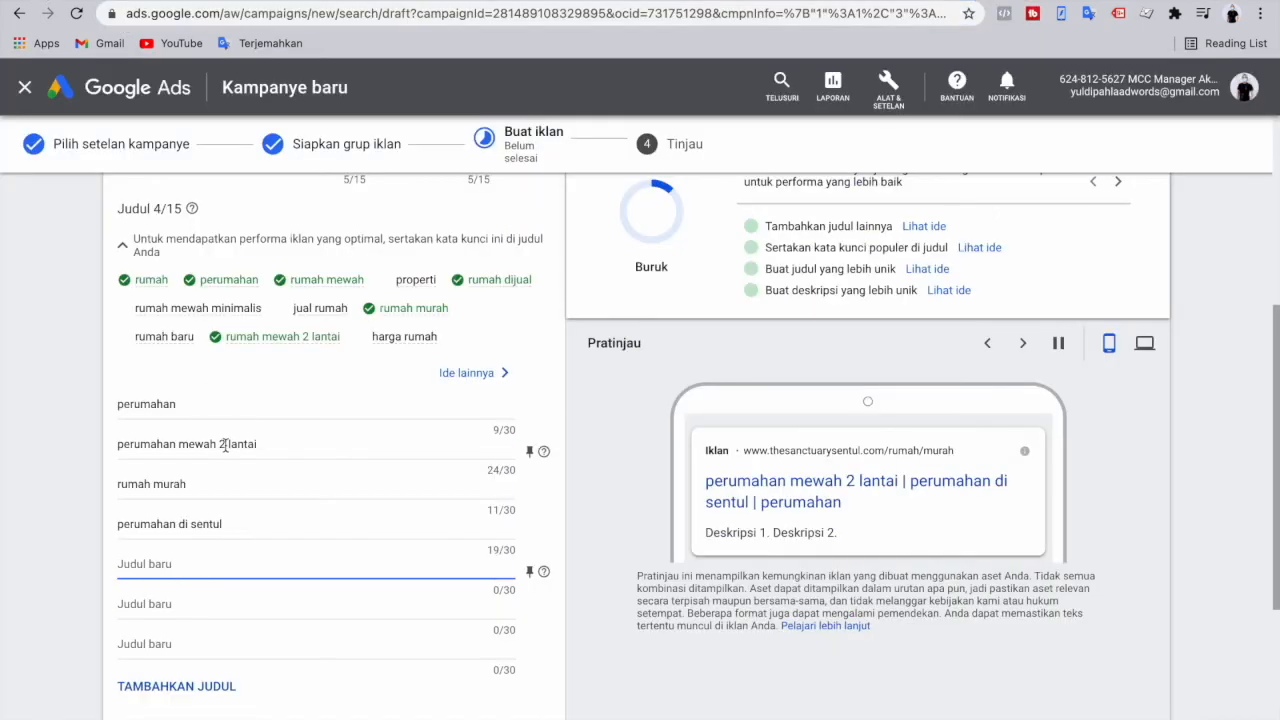
pyautogui.write('thesanctuary')
pyautogui.click(134, 565)
# - Copy "Hunian Favorit" from the ad copy in the Word document and use it as the sixth headline
pyautogui.click(147, 591)
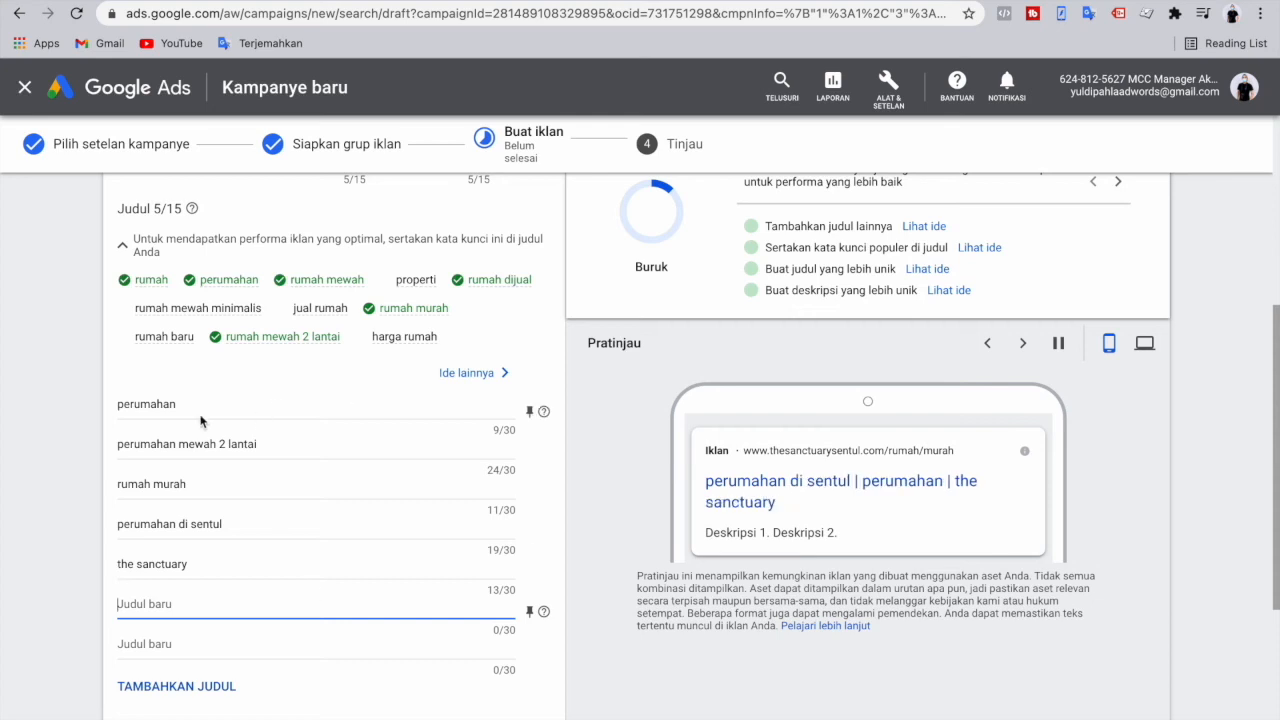
pyautogui.hotkey('ctrl', 'Left')
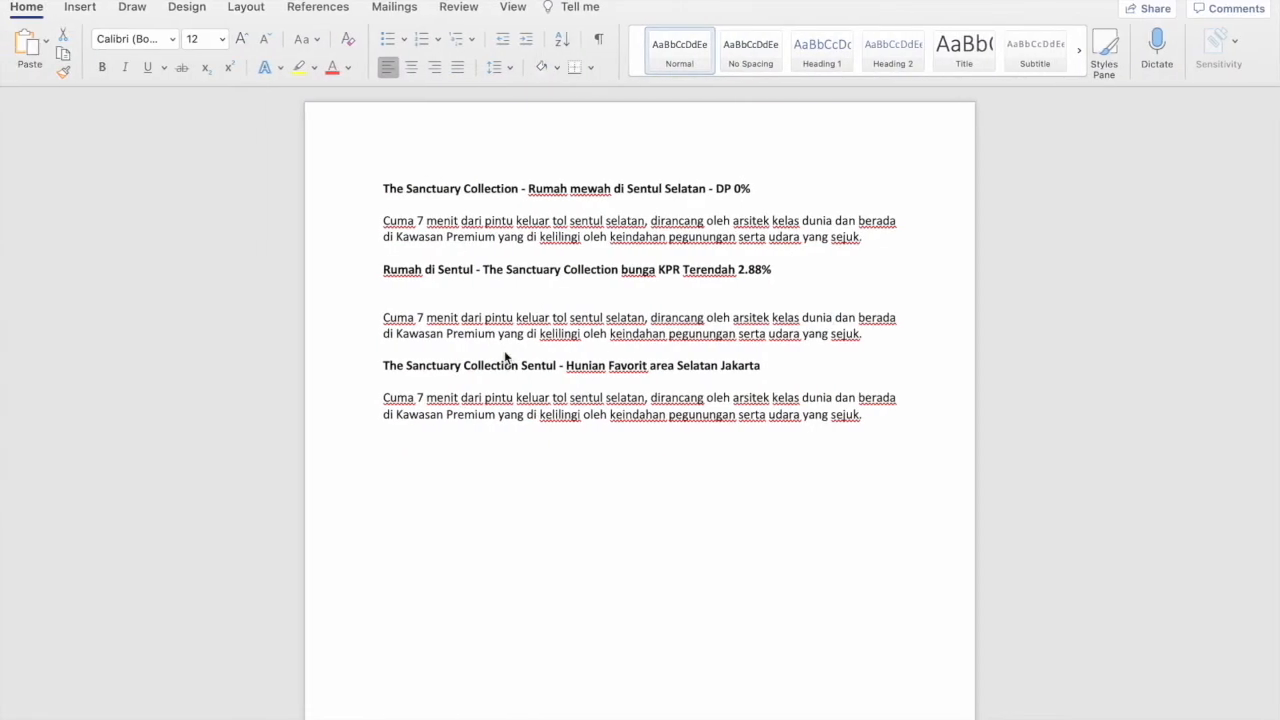
pyautogui.moveTo(567, 367); pyautogui.dragTo(634, 370)
pyautogui.press('super+c')
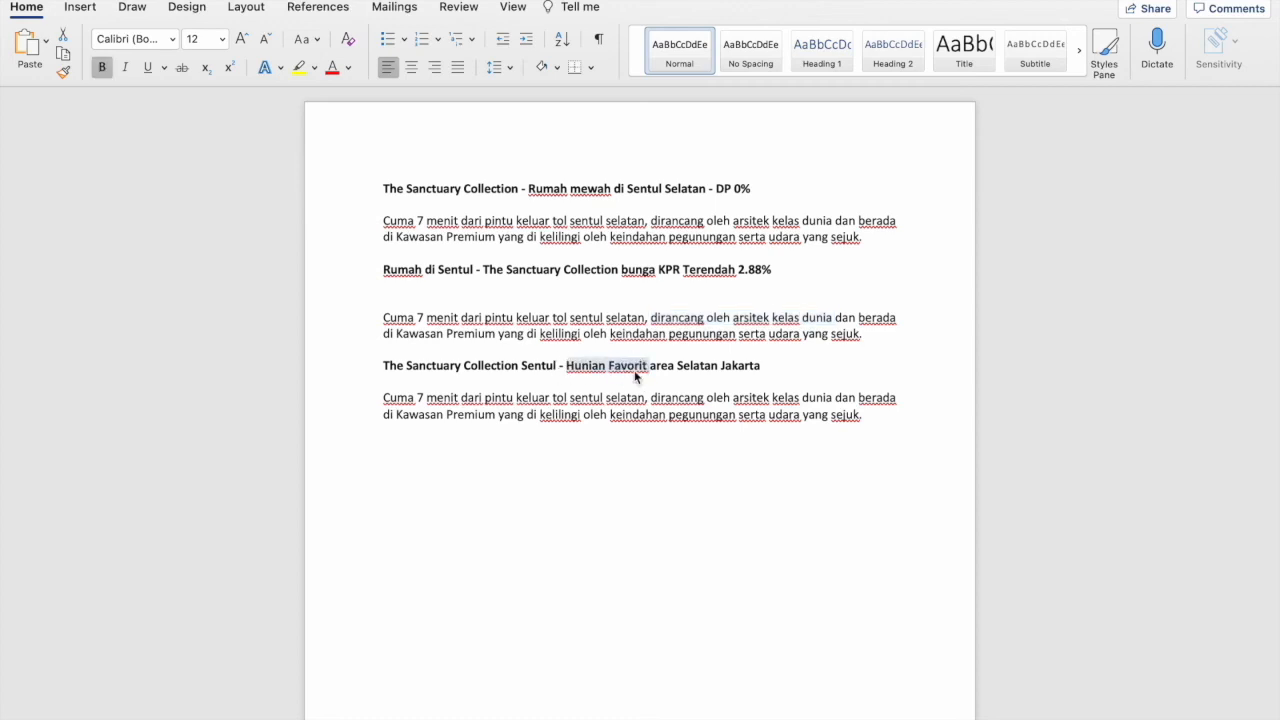
pyautogui.hotkey('ctrl', 'Right')
pyautogui.press('super+v')
# - Copy the suggested keyword "rumah baru" and use it as the seventh headline
pyautogui.click(192, 642)
pyautogui.click(179, 344)
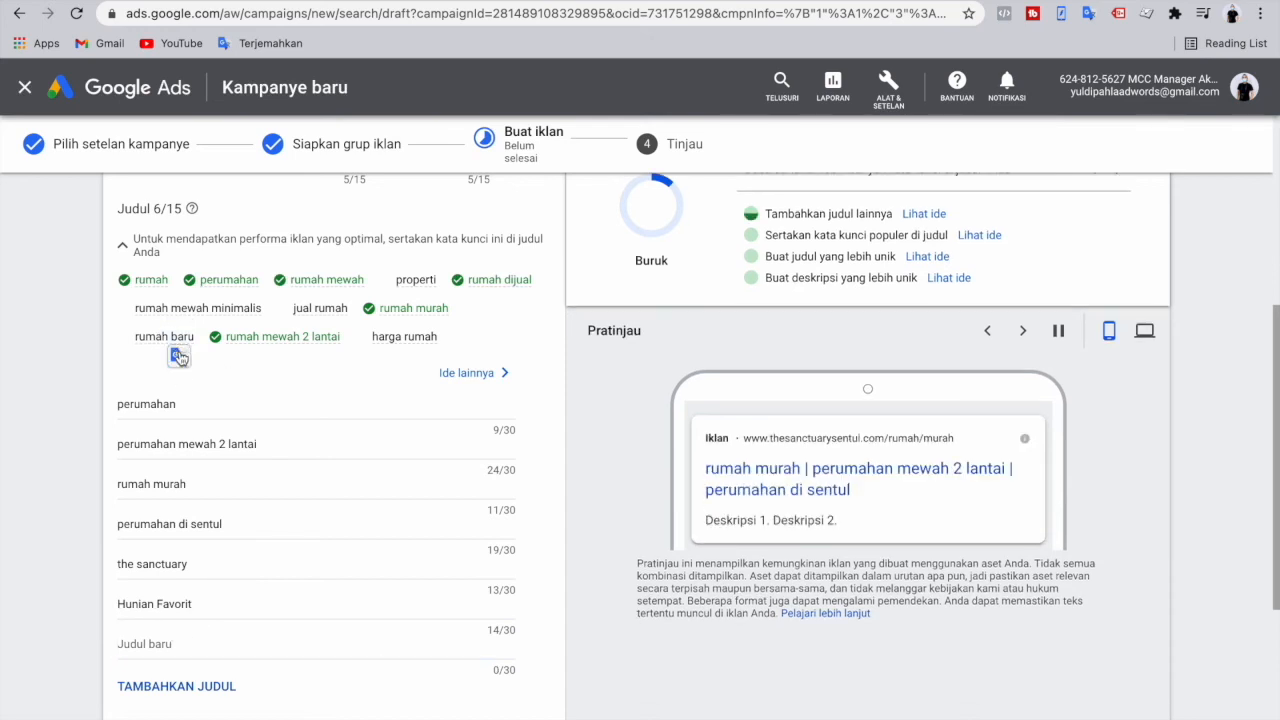
pyautogui.click(146, 347)
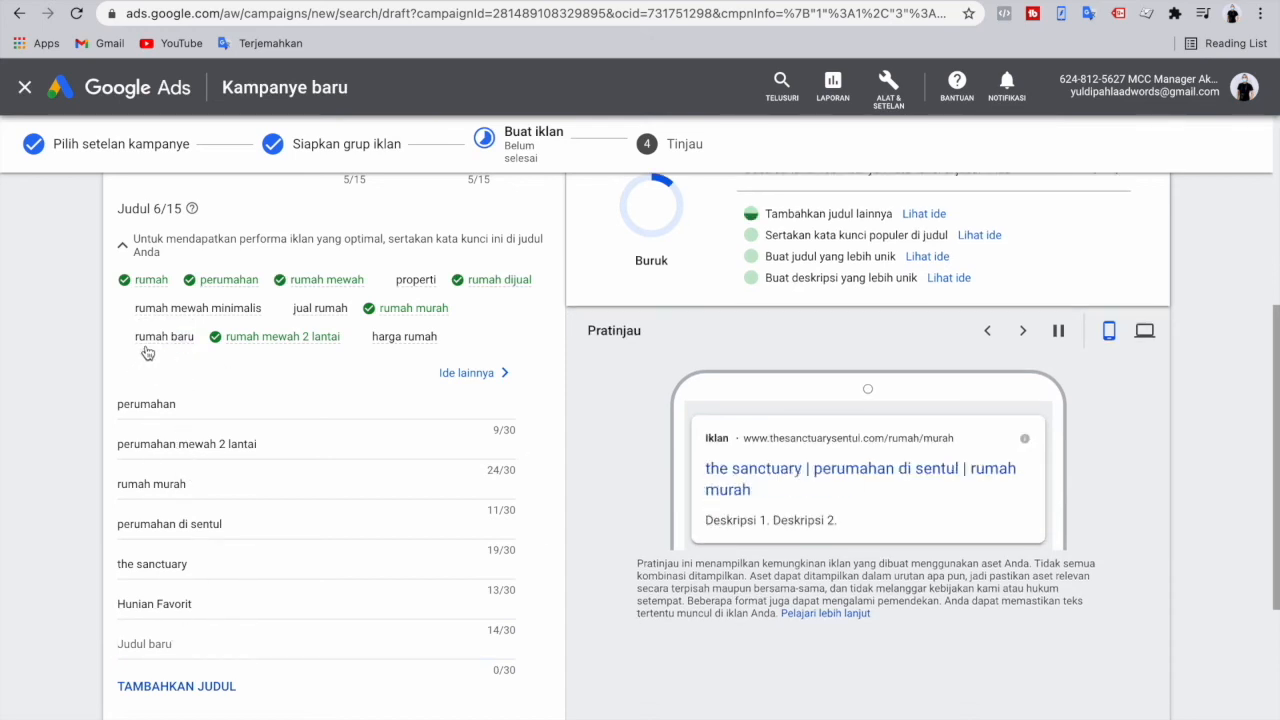
pyautogui.tripleClick(147, 347)
pyautogui.hotkey('ctrl', 'c')
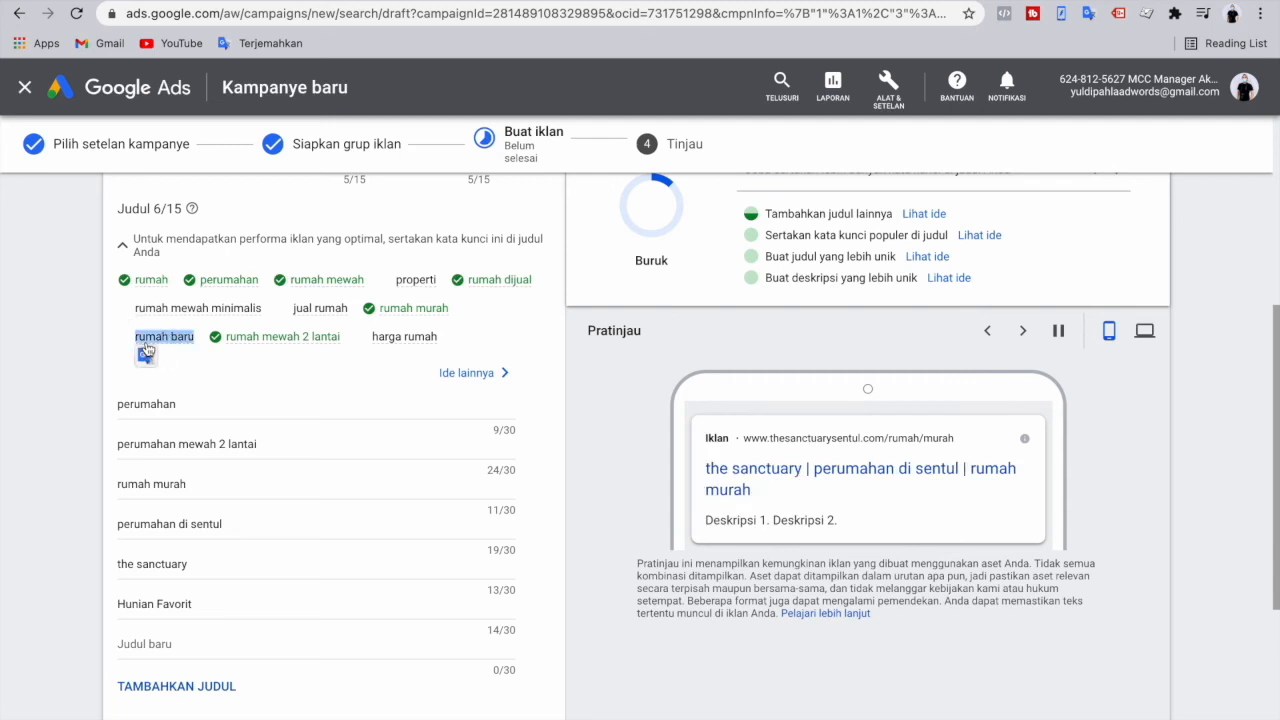
pyautogui.click(135, 636)
pyautogui.hotkey('ctrl', 'v')
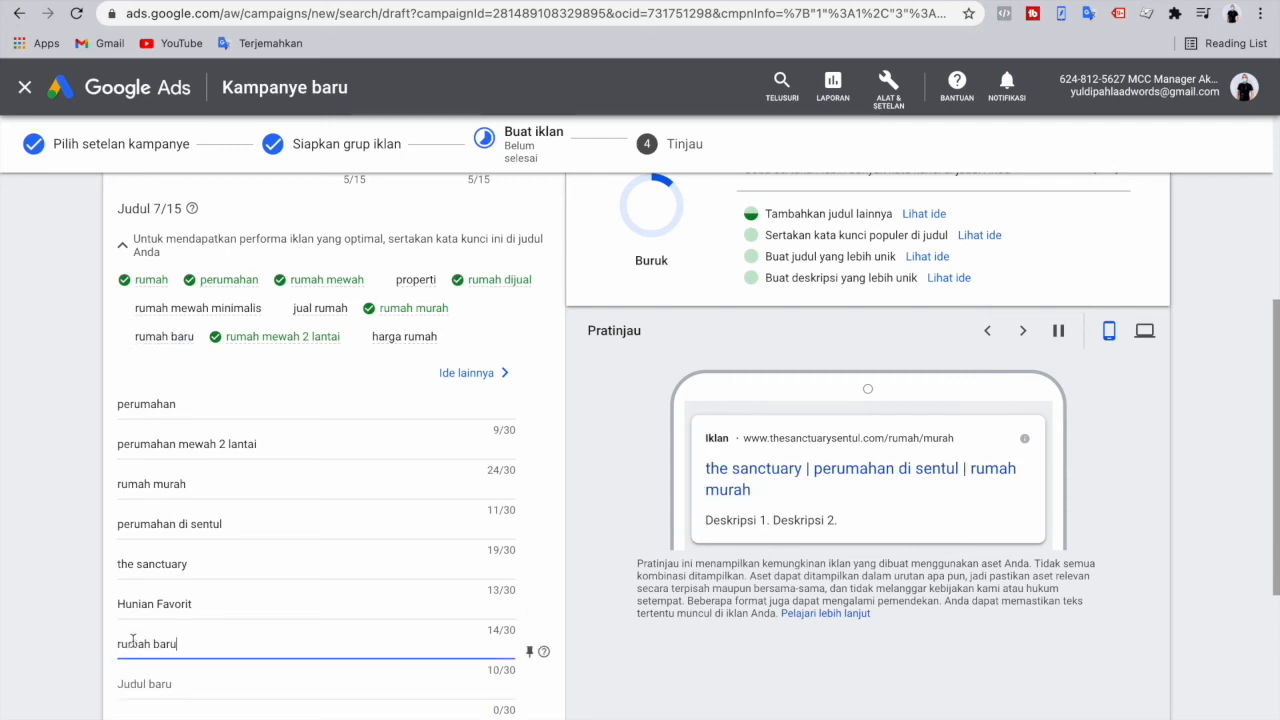
# - Look up the KPR wording in the Word document and enter "Rumah KPR" as the eighth headline
pyautogui.click(153, 690)
pyautogui.click(145, 656)
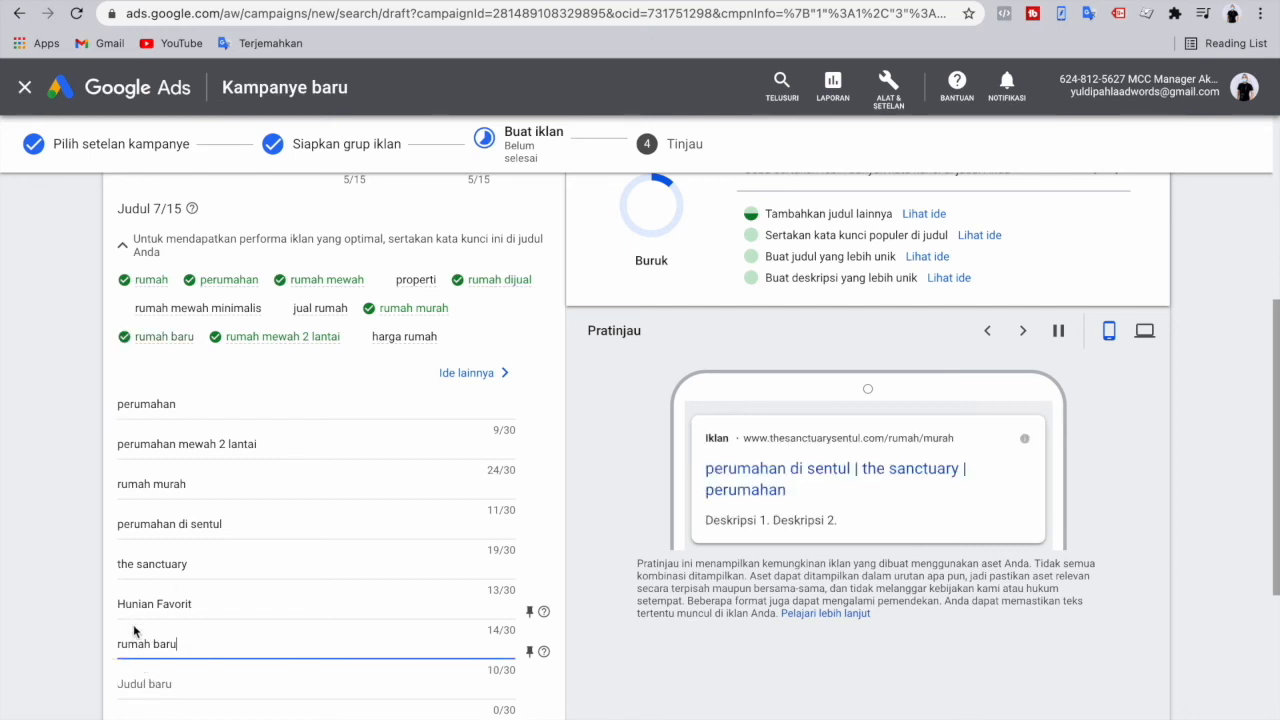
pyautogui.press('super+Tab')
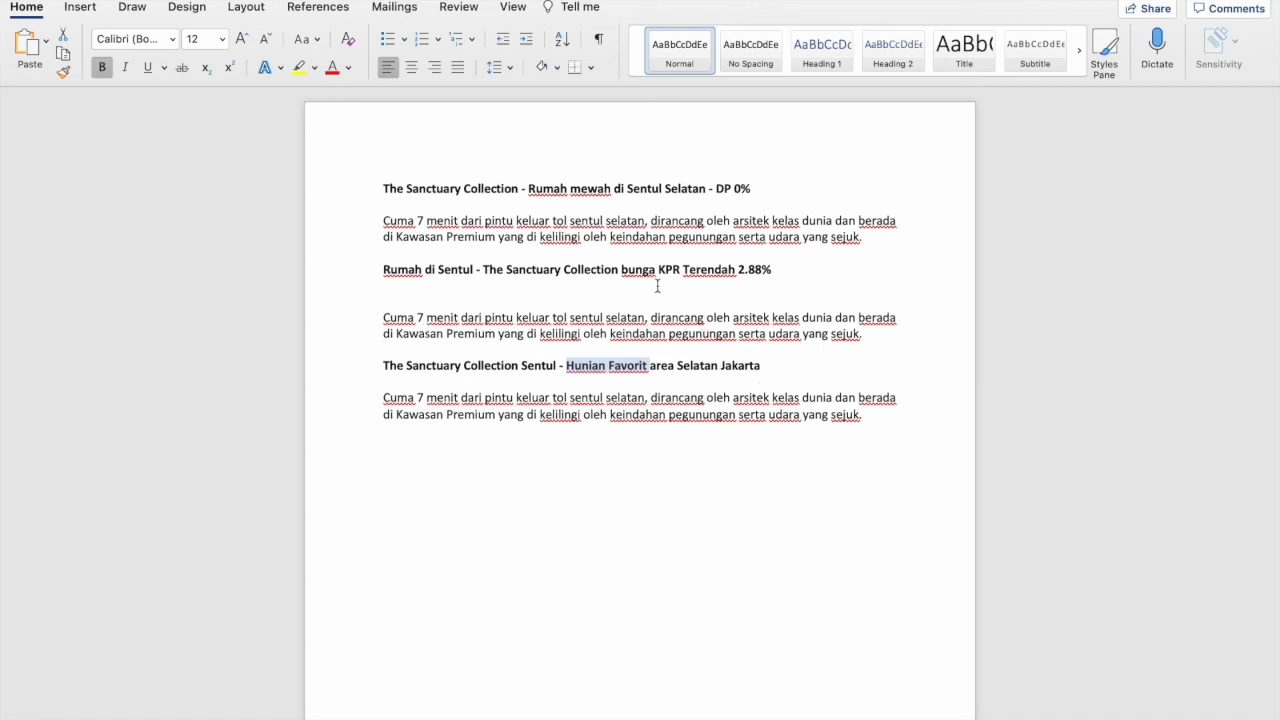
pyautogui.click(625, 269)
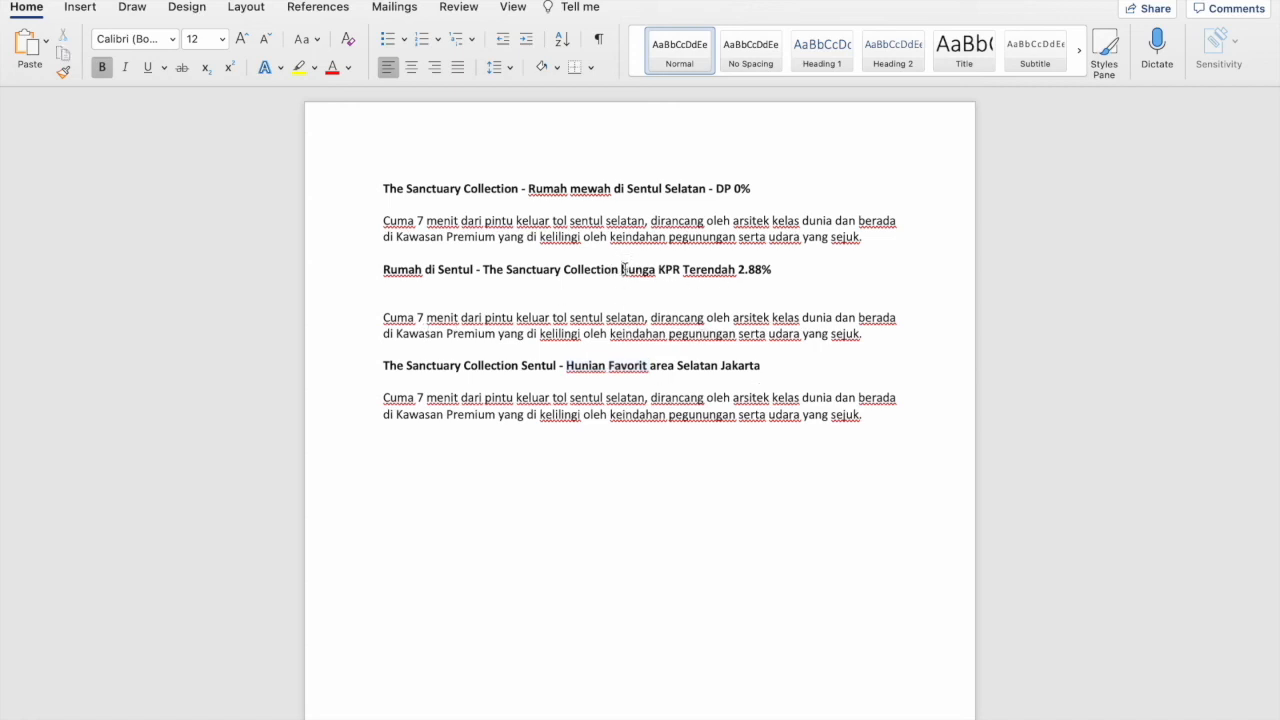
pyautogui.moveTo(658, 270)
pyautogui.mouseDown()
pyautogui.moveTo(778, 277)
pyautogui.moveTo(642, 269)
pyautogui.moveTo(668, 280)
pyautogui.mouseUp()
pyautogui.doubleClick(660, 271)
pyautogui.hotkey('ctrl', 'Right')
pyautogui.click(257, 684)
pyautogui.write('R')
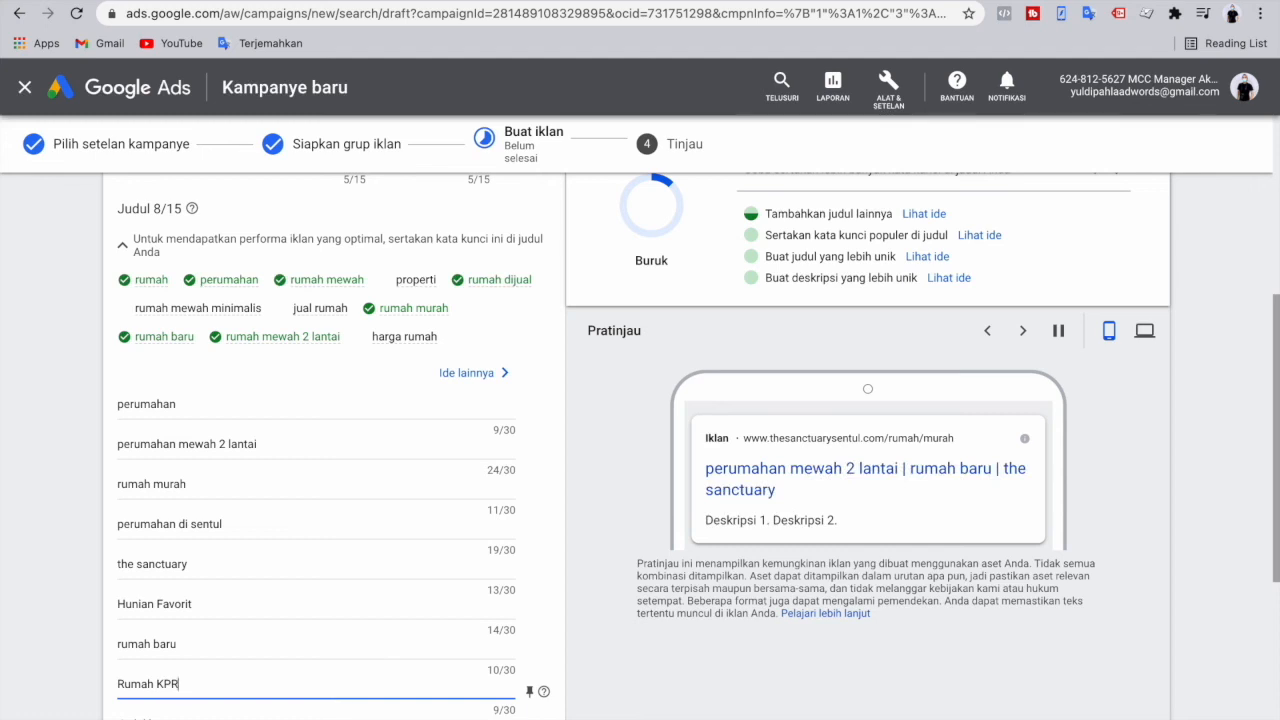
# - Enter "Properti" as the ninth headline, following the suggested keyword not yet covered
pyautogui.scroll(-2, 334, 700)
pyautogui.click(160, 605)
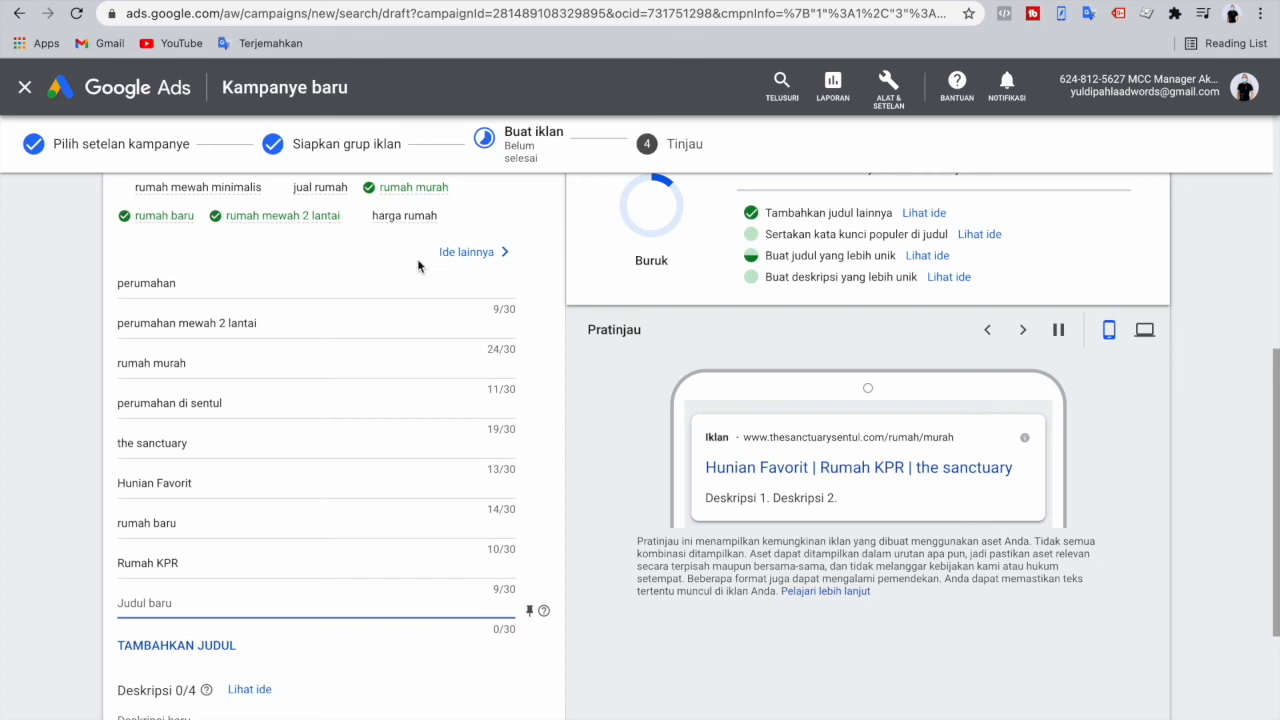
pyautogui.scroll(1, 417, 265)
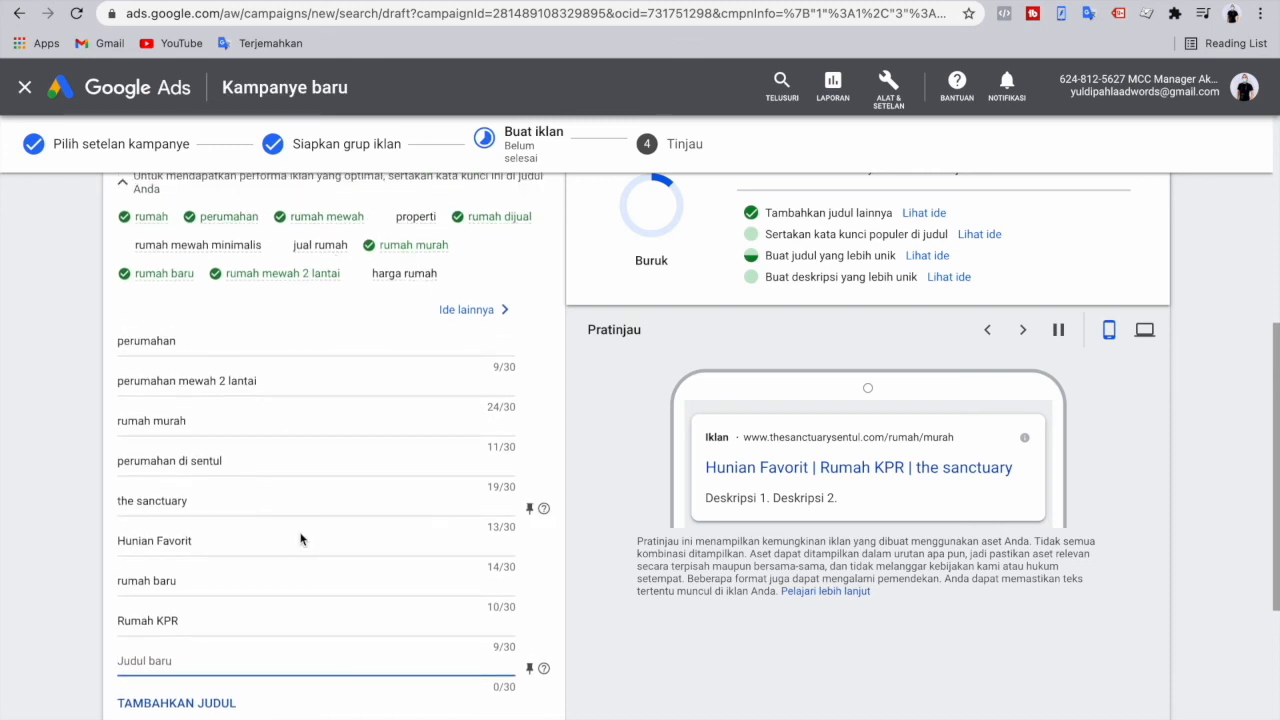
pyautogui.write('Ju')
pyautogui.press('BackSpace')
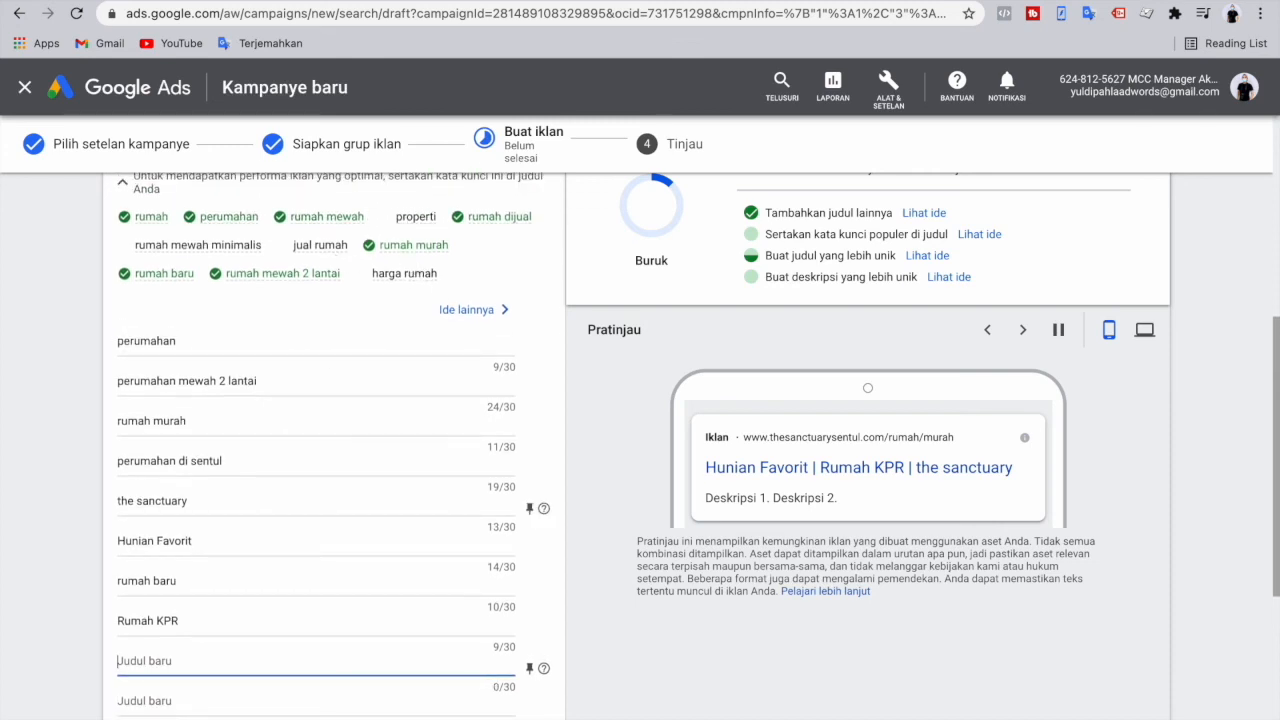
pyautogui.write('P')
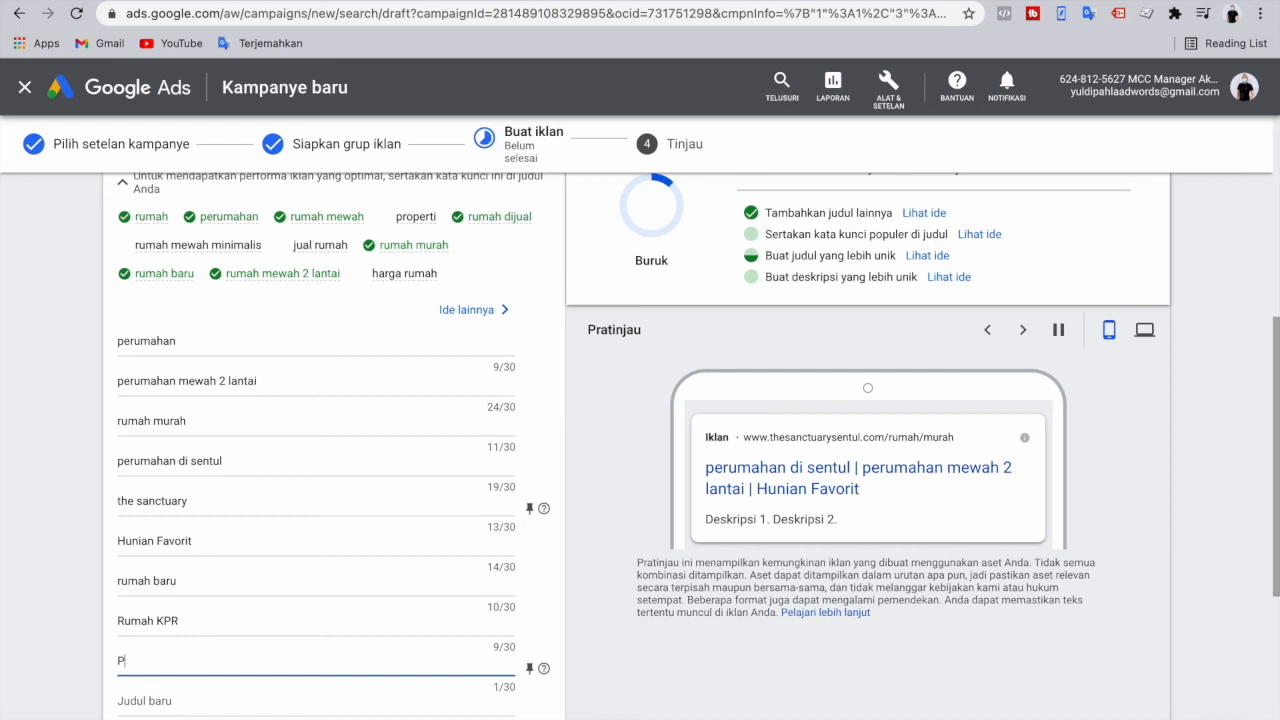
pyautogui.write('roperti')
# - Copy the "Cuma 7 menit dari pintu keluar tol" paragraph under the "Rumah di Sentul" heading in Word into the ad's first description
pyautogui.scroll(-5, 271, 609)
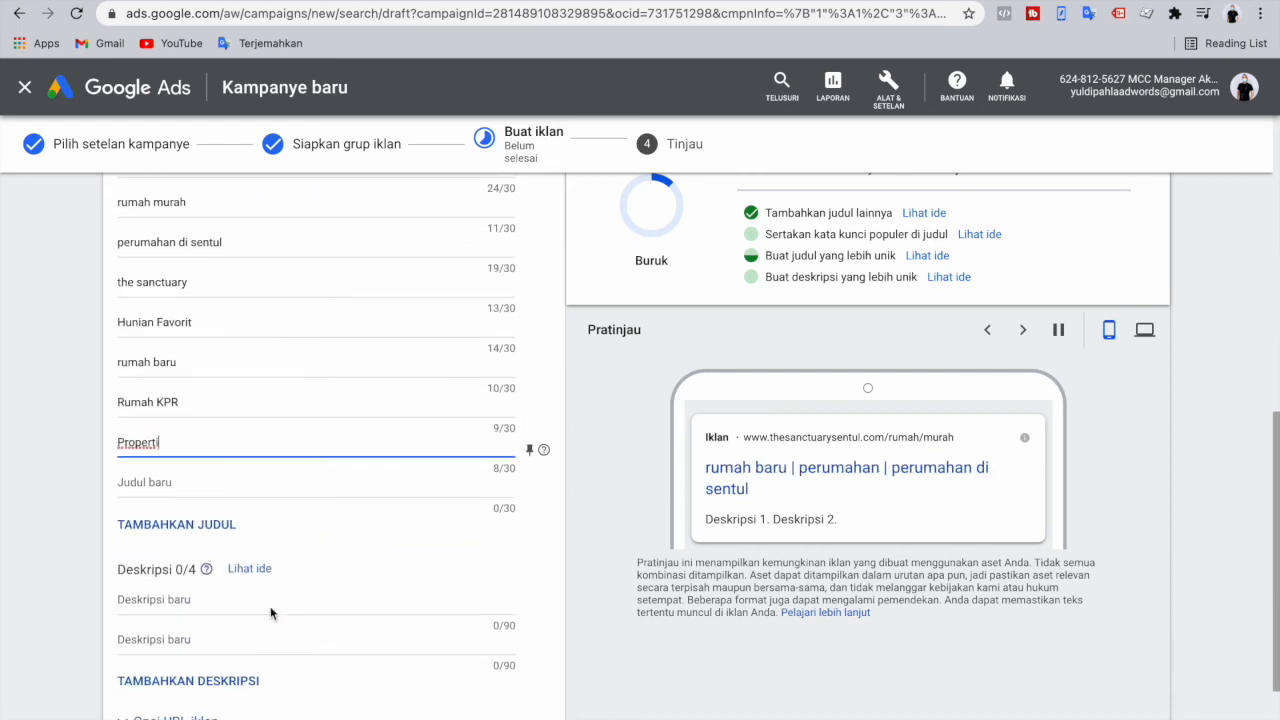
pyautogui.click(218, 552)
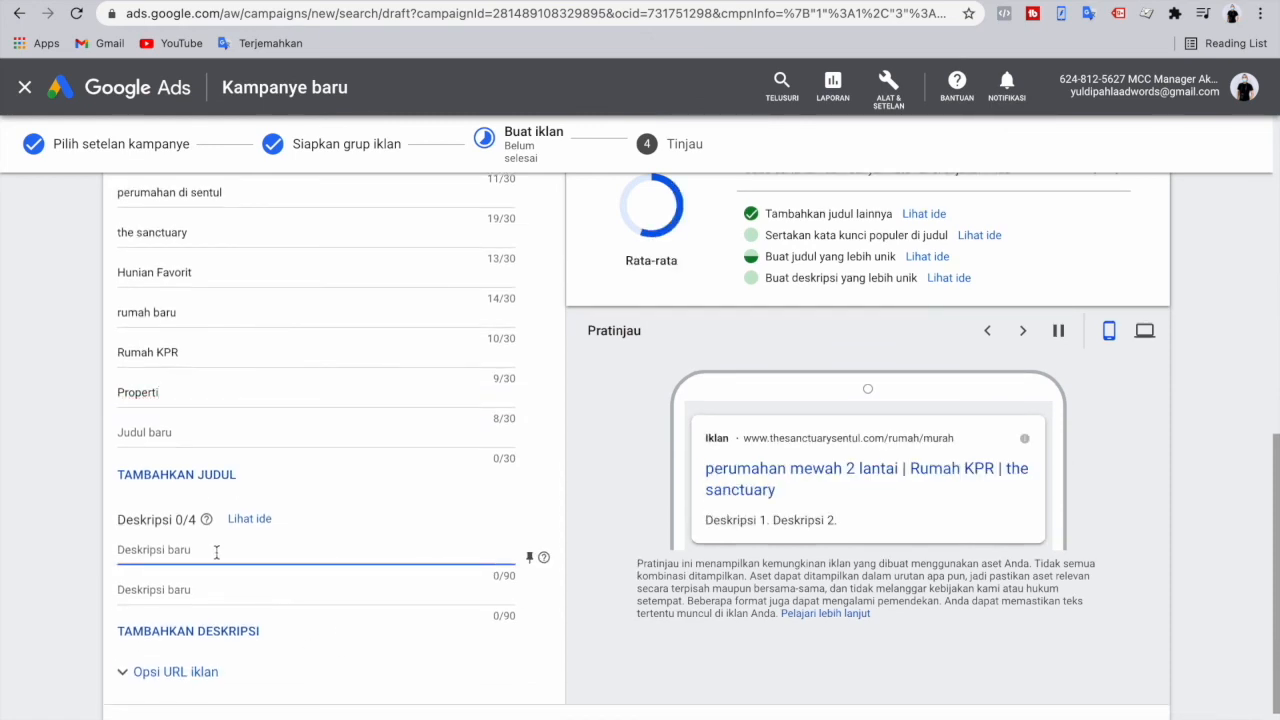
pyautogui.hotkey('ctrl', 'Left')
pyautogui.moveTo(390, 318); pyautogui.dragTo(801, 360)
pyautogui.hotkey('ctrl', 'c')
pyautogui.hotkey('ctrl', 'Right')
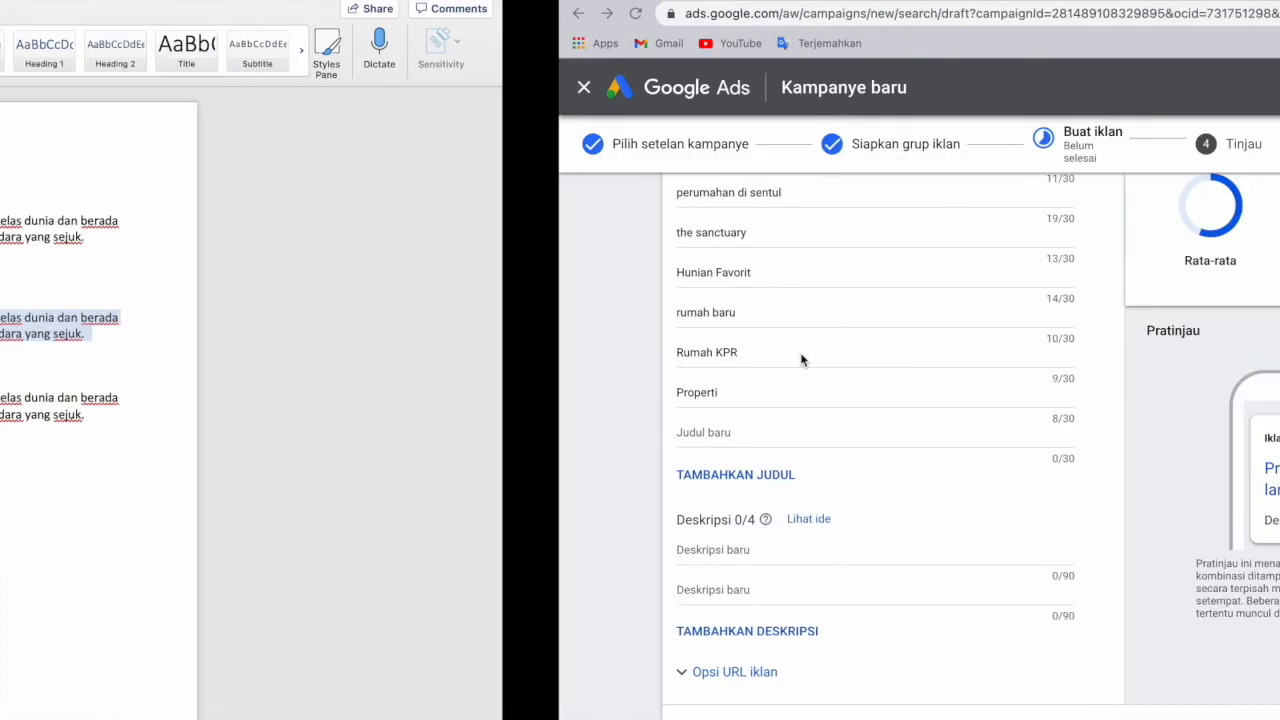
pyautogui.hotkey('ctrl', 'v')
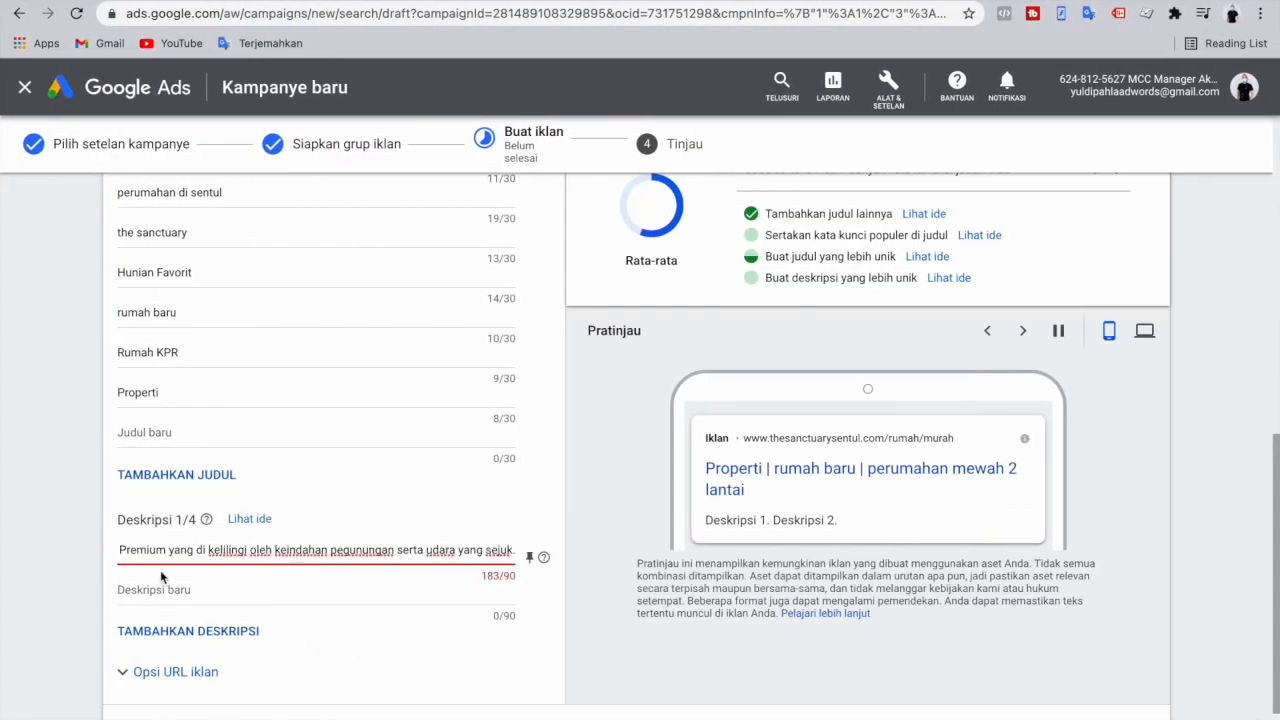
# - Check the overlong first description and copy "Kawasan Premium yang di kelilingi oleh keindahan pegunungan serta udara yang sejuk." from the Word document
pyautogui.click(293, 549)
pyautogui.moveTo(293, 549); pyautogui.dragTo(520, 558)
pyautogui.click(504, 550)
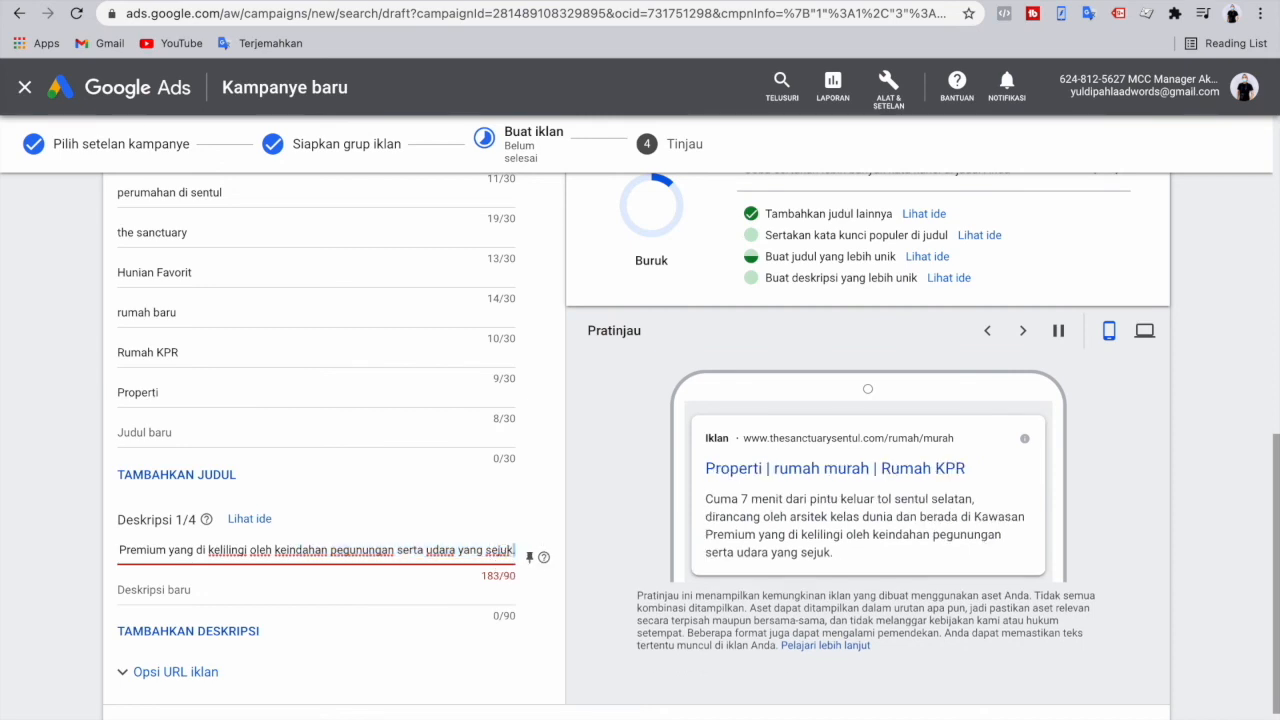
pyautogui.click(357, 565)
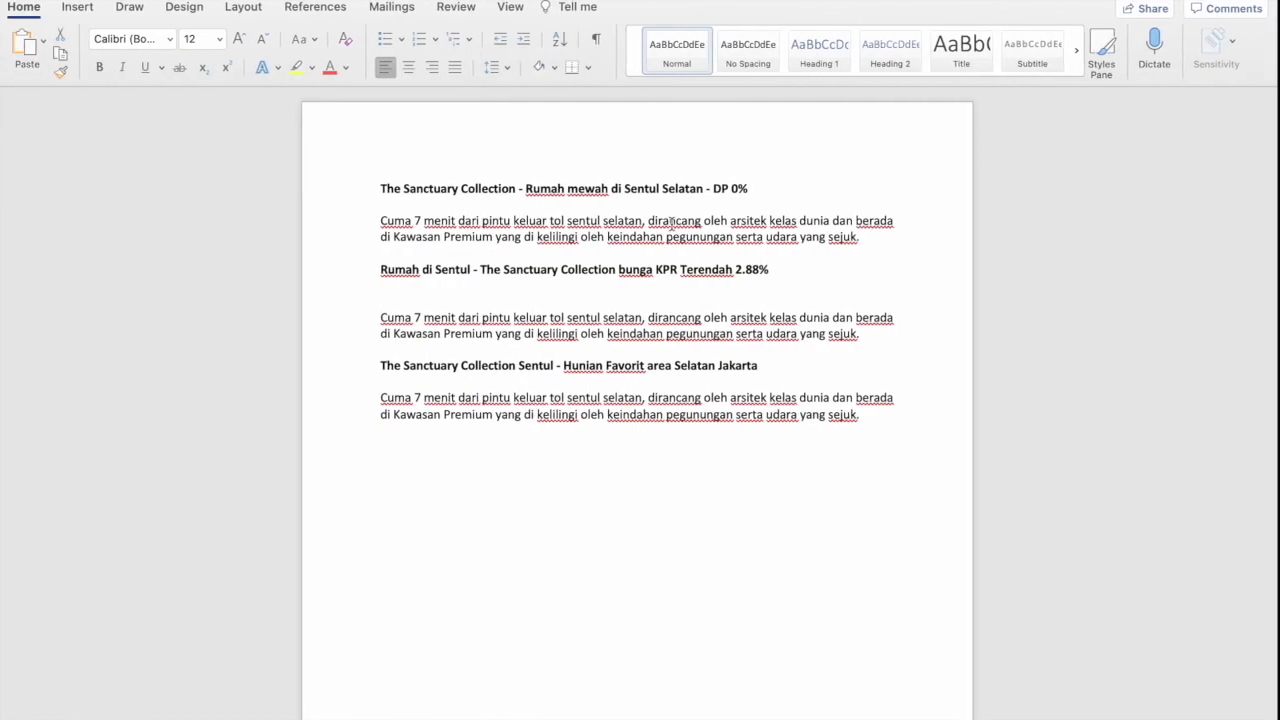
pyautogui.tripleClick(503, 334)
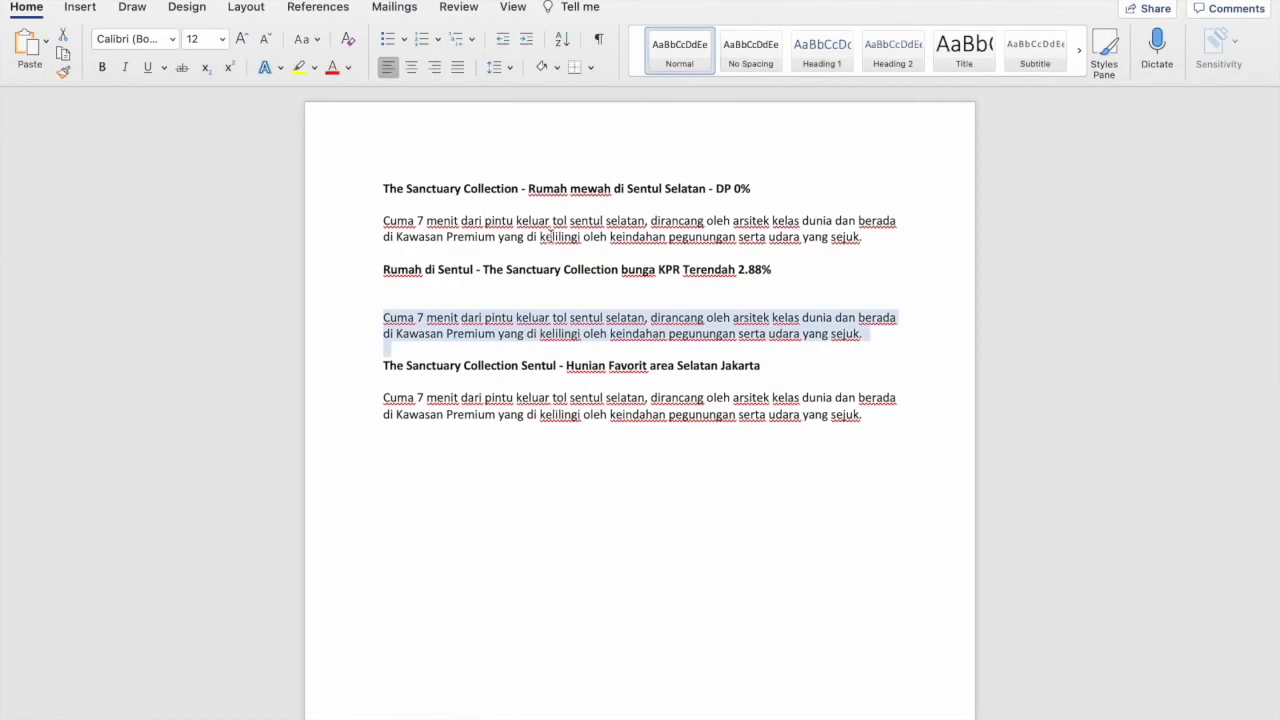
pyautogui.click(501, 335)
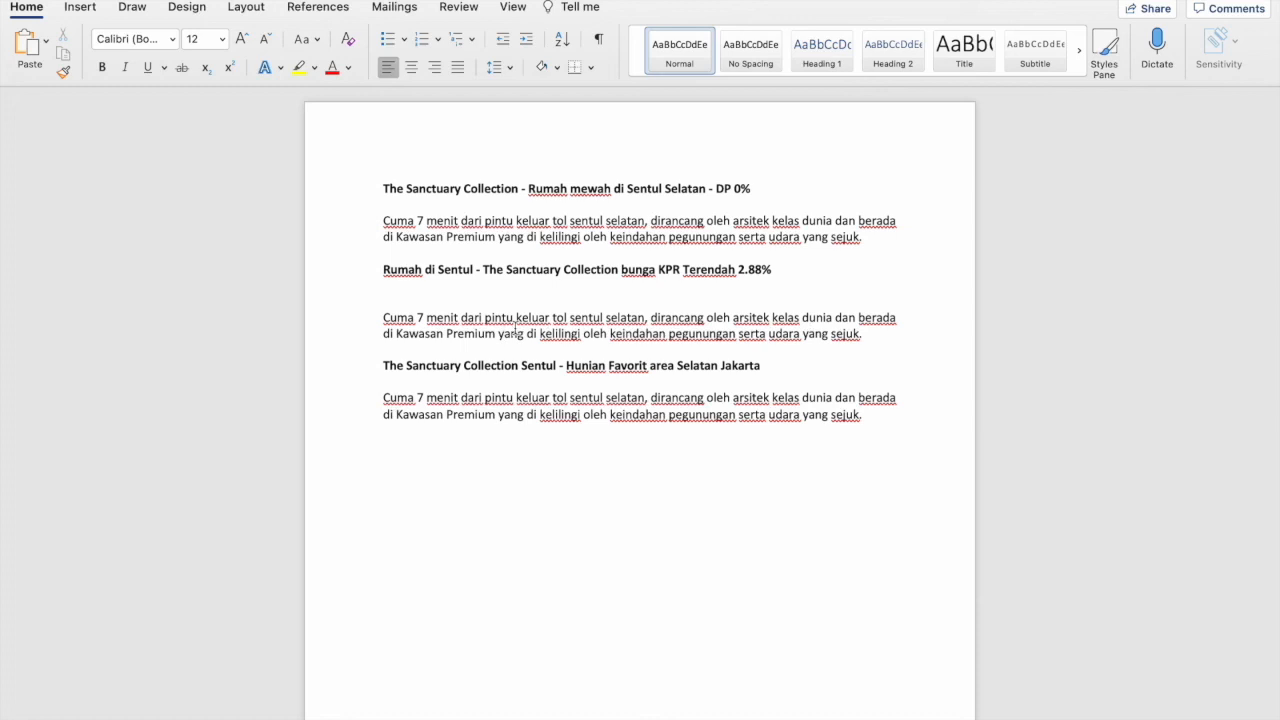
pyautogui.moveTo(394, 331); pyautogui.dragTo(887, 342)
pyautogui.hotkey('ctrl', 'Right')
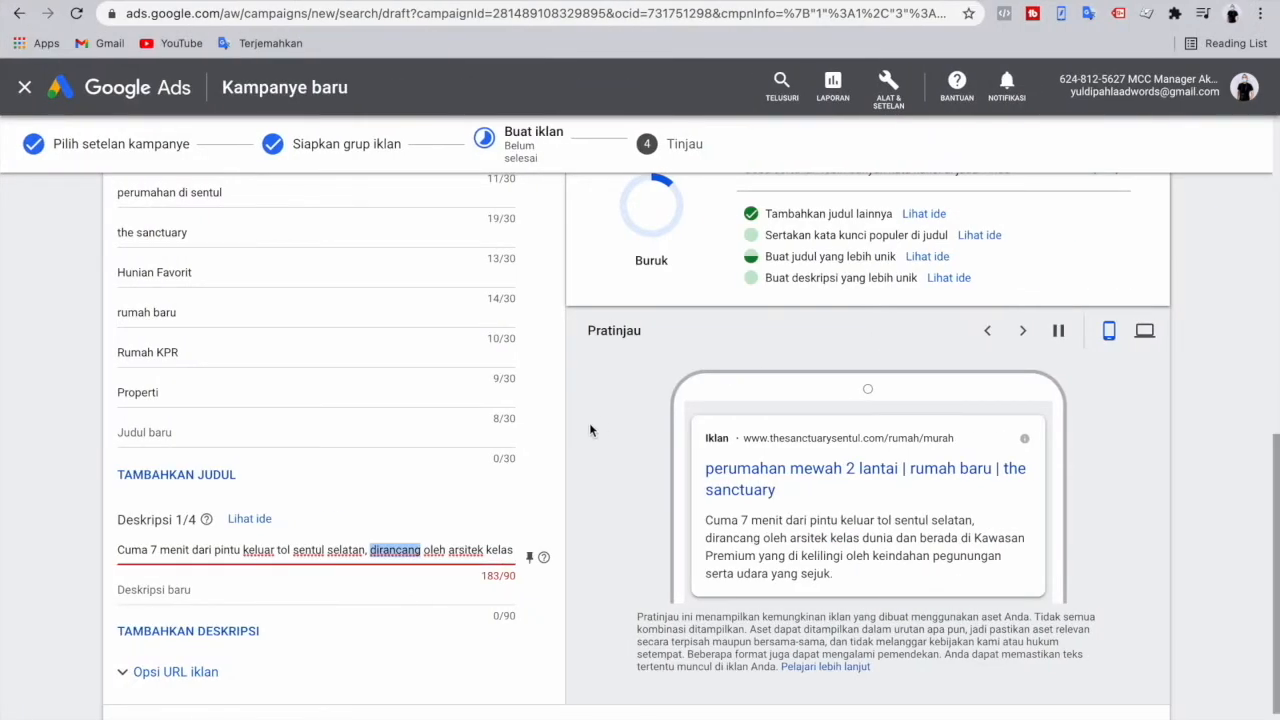
# - Replace the ad's first description with the copied "Kawasan Premium" sentence and remove its trailing period
pyautogui.click(331, 545)
pyautogui.press('super+a')
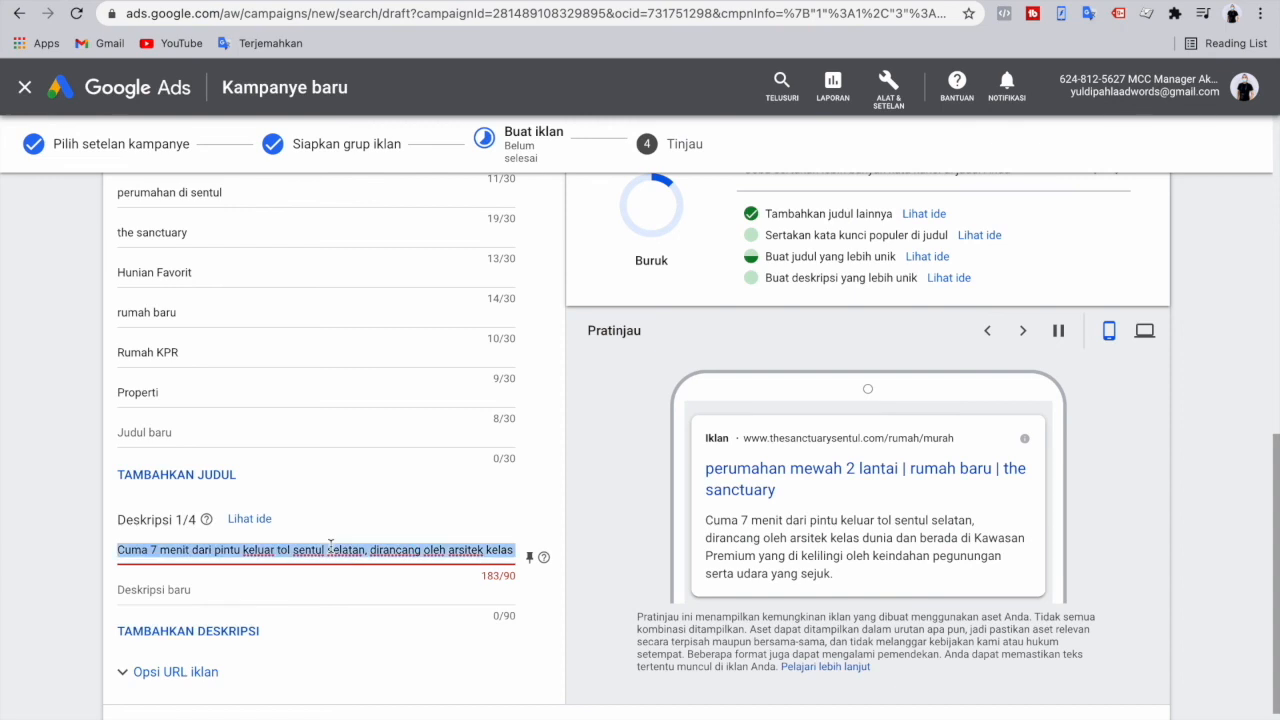
pyautogui.press('super+space')
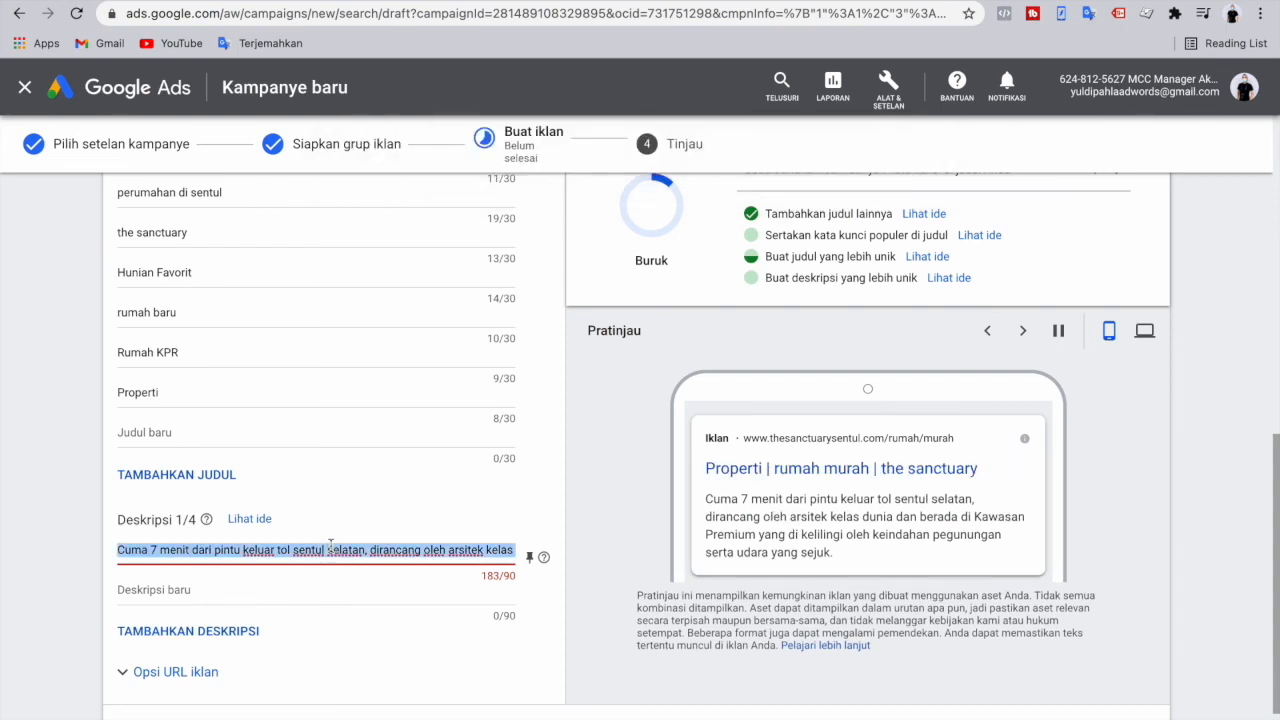
pyautogui.press('BackSpace')
pyautogui.hotkey('ctrl', 'v')
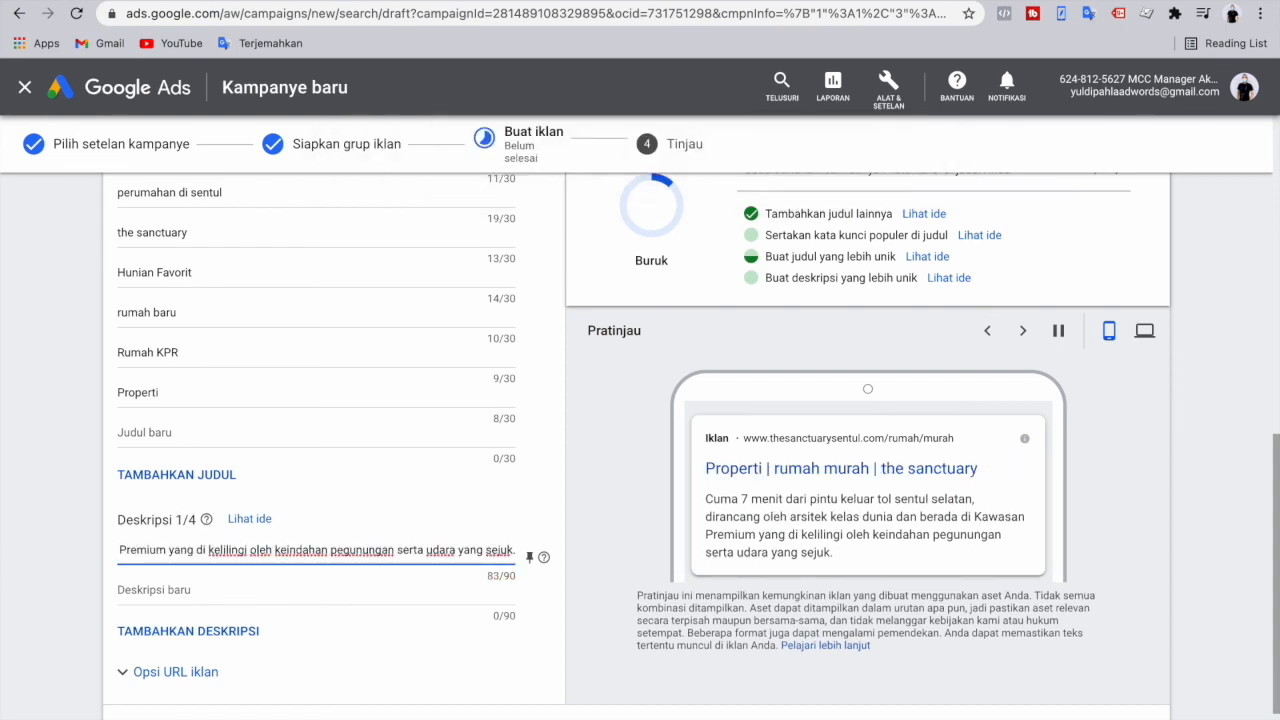
pyautogui.click(158, 590)
pyautogui.click(404, 550)
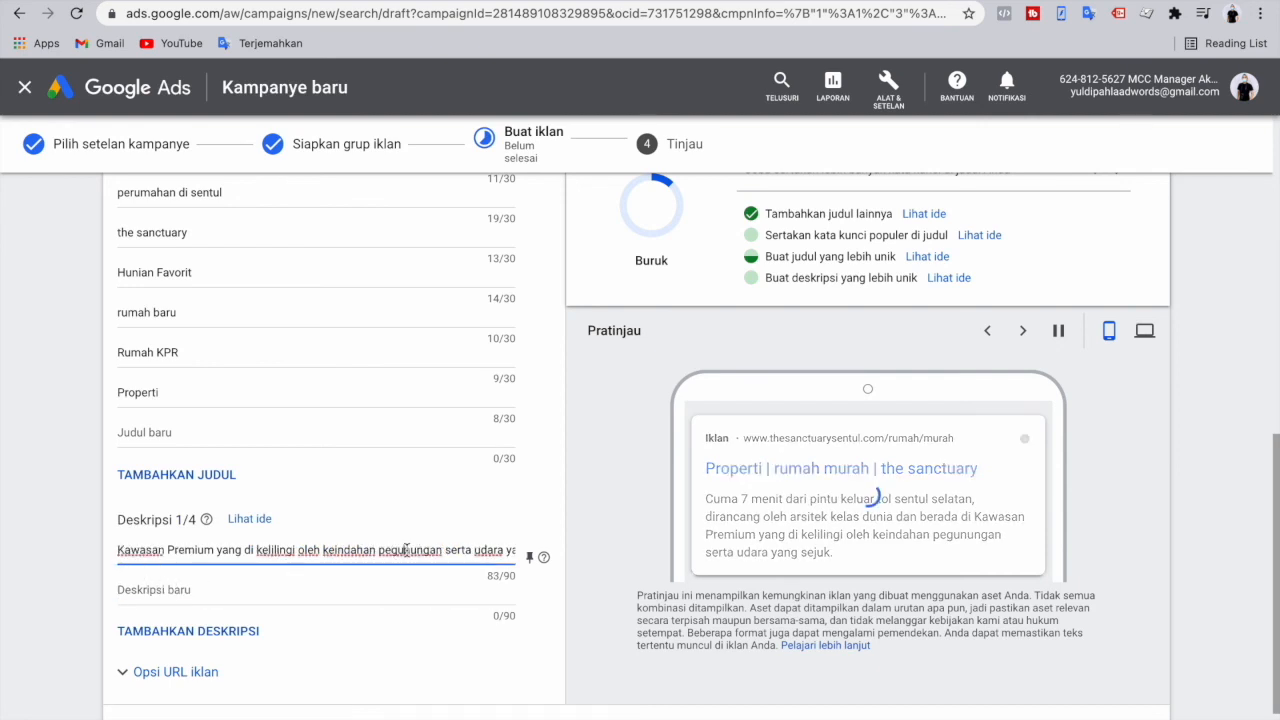
pyautogui.moveTo(409, 546); pyautogui.dragTo(563, 557)
pyautogui.click(514, 549)
pyautogui.press('BackSpace')
# - Copy "Cuma 7 menit dari pintu keluar tol sentul selatan" from the Word document into the ad's second description
pyautogui.hotkey('ctrl', 'Left')
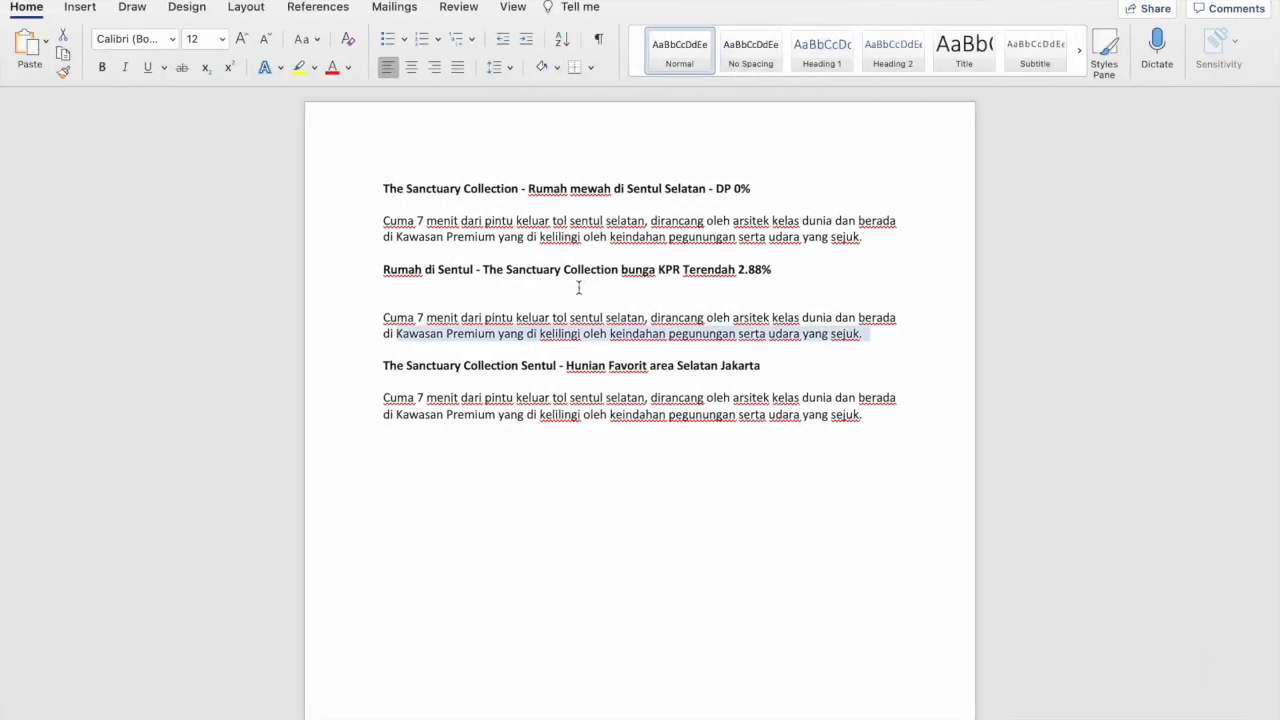
pyautogui.moveTo(389, 317); pyautogui.dragTo(637, 320)
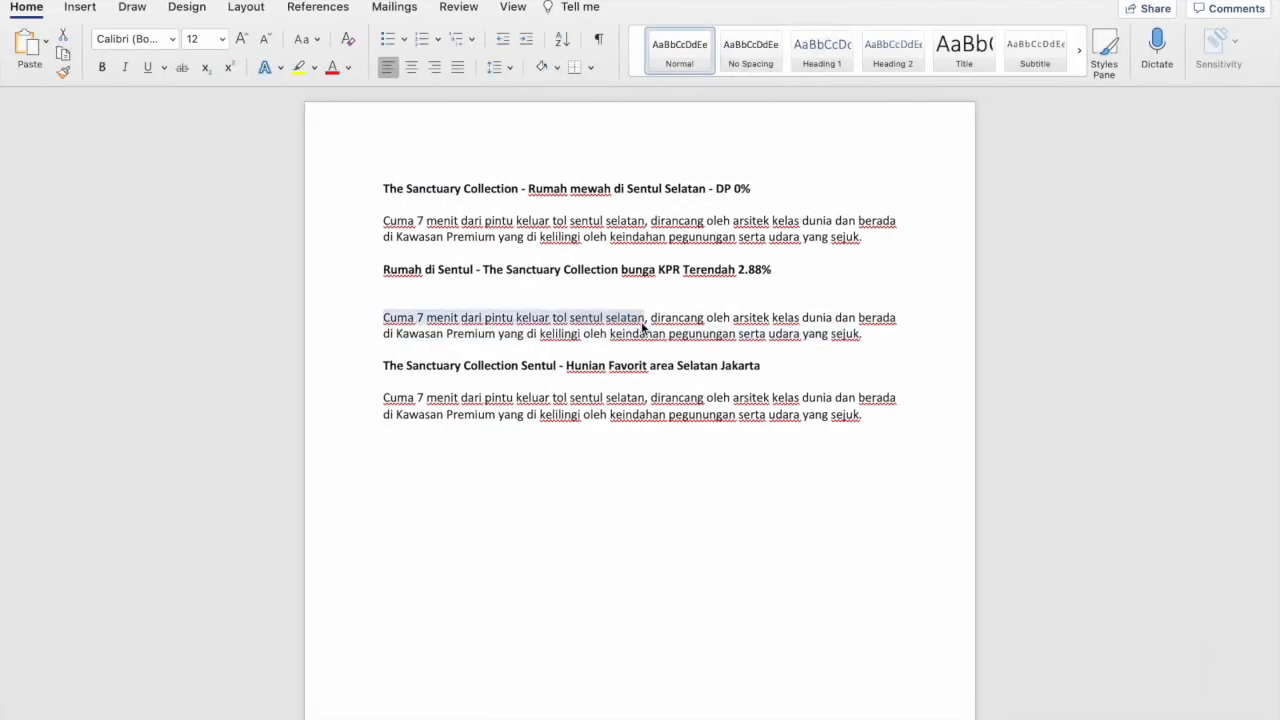
pyautogui.hotkey('ctrl', 'Right')
pyautogui.click(293, 588)
pyautogui.press('super+v')
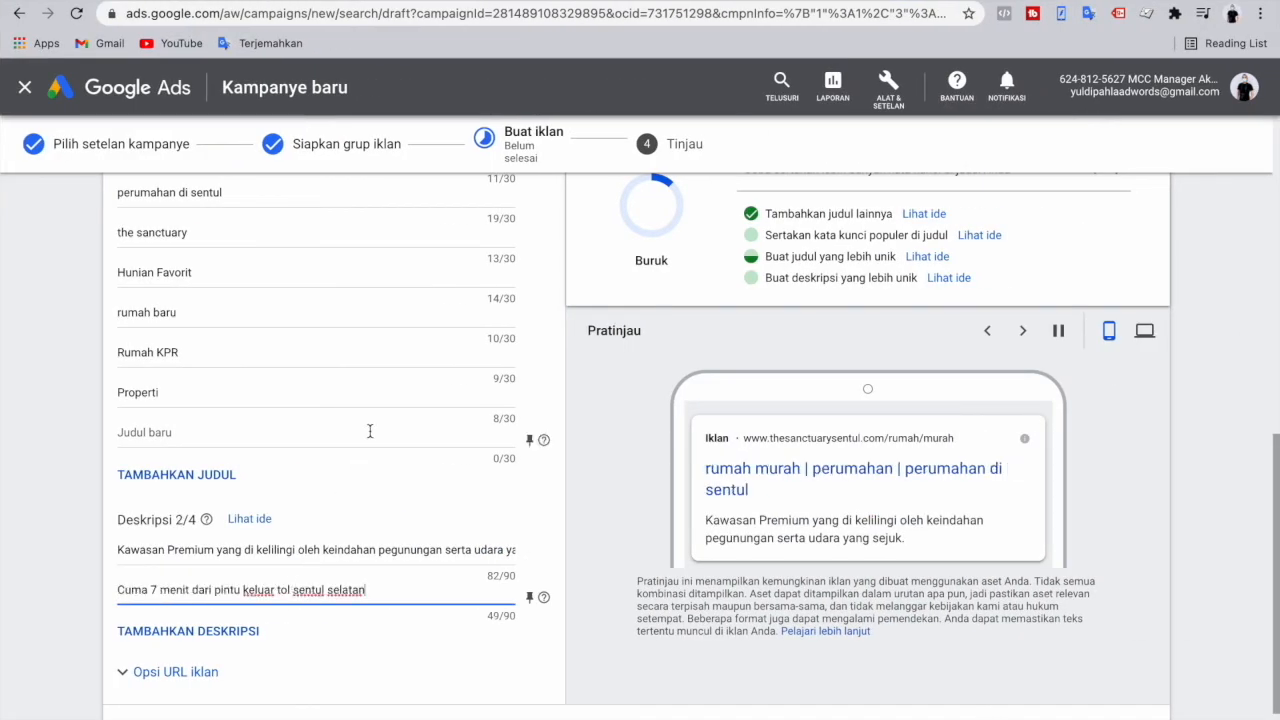
# - Add a third description and fill it with "dirancang oleh arsitek kelas dunia" copied from the Word document
pyautogui.scroll(-1, 306, 677)
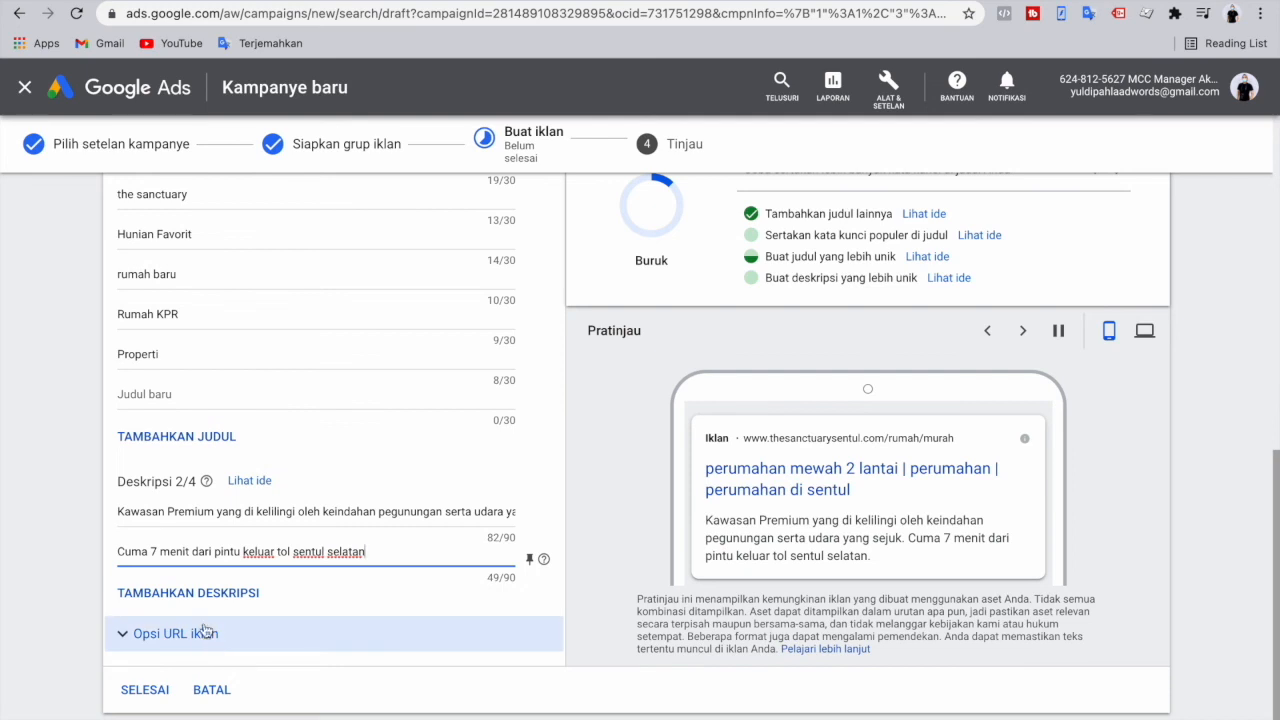
pyautogui.click(202, 606)
pyautogui.hotkey('ctrl', 'Left')
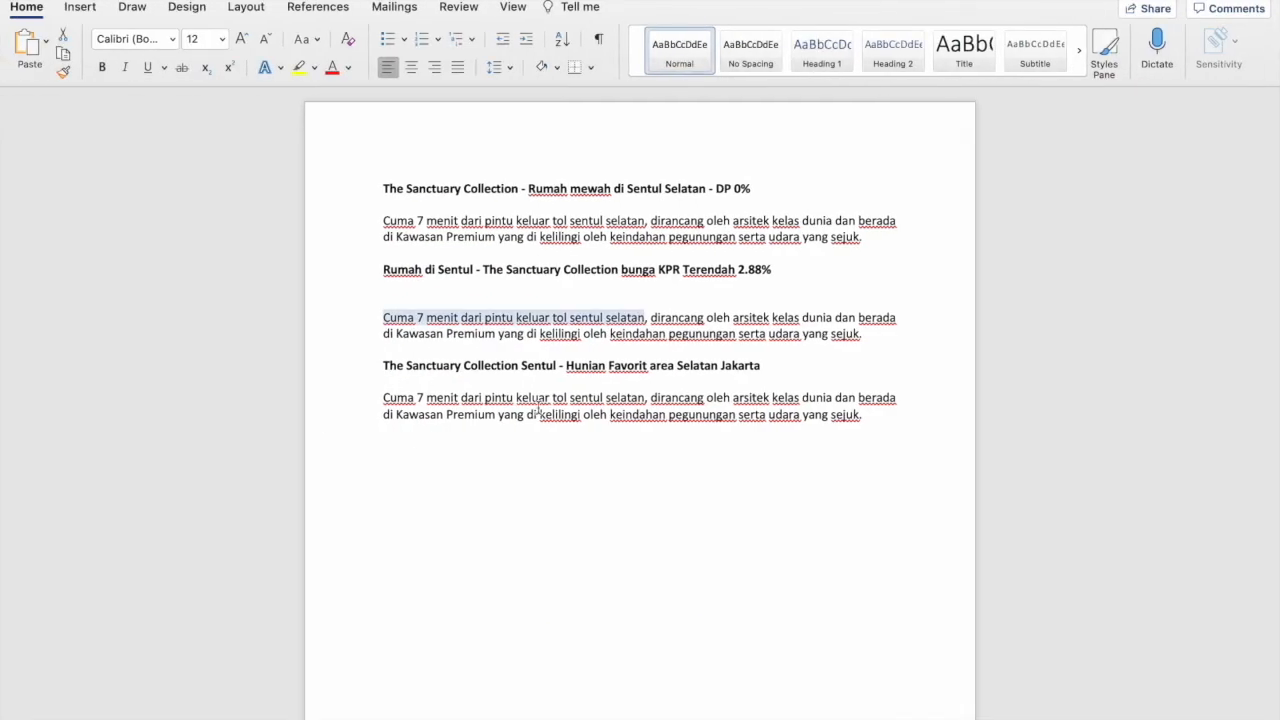
pyautogui.moveTo(650, 397); pyautogui.dragTo(835, 405)
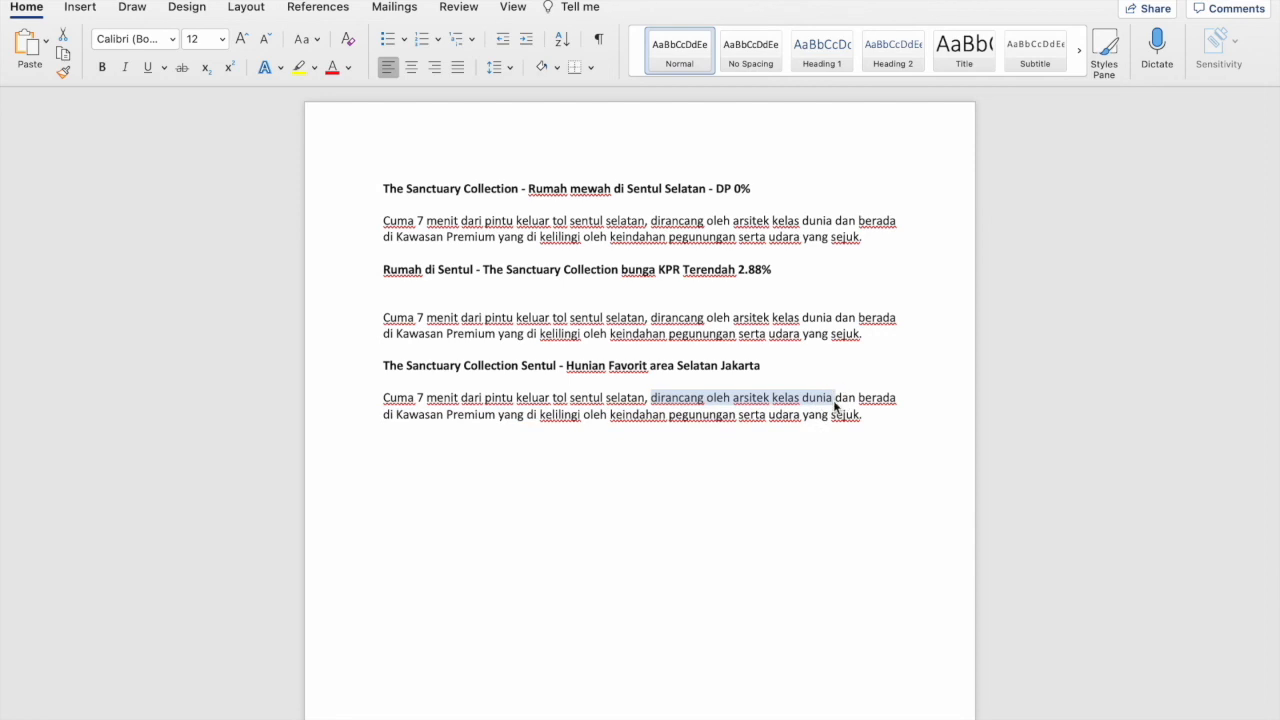
pyautogui.press('super+c')
pyautogui.hotkey('ctrl', 'Right')
pyautogui.click(243, 597)
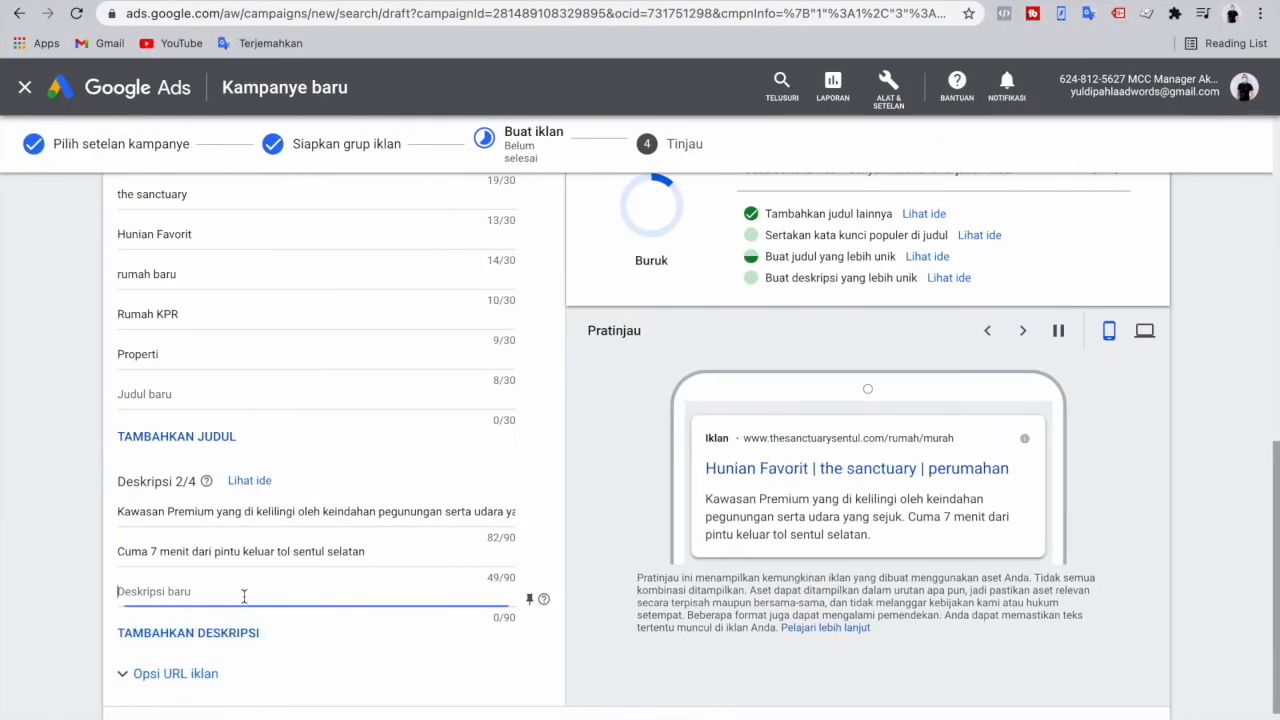
pyautogui.press('super+v')
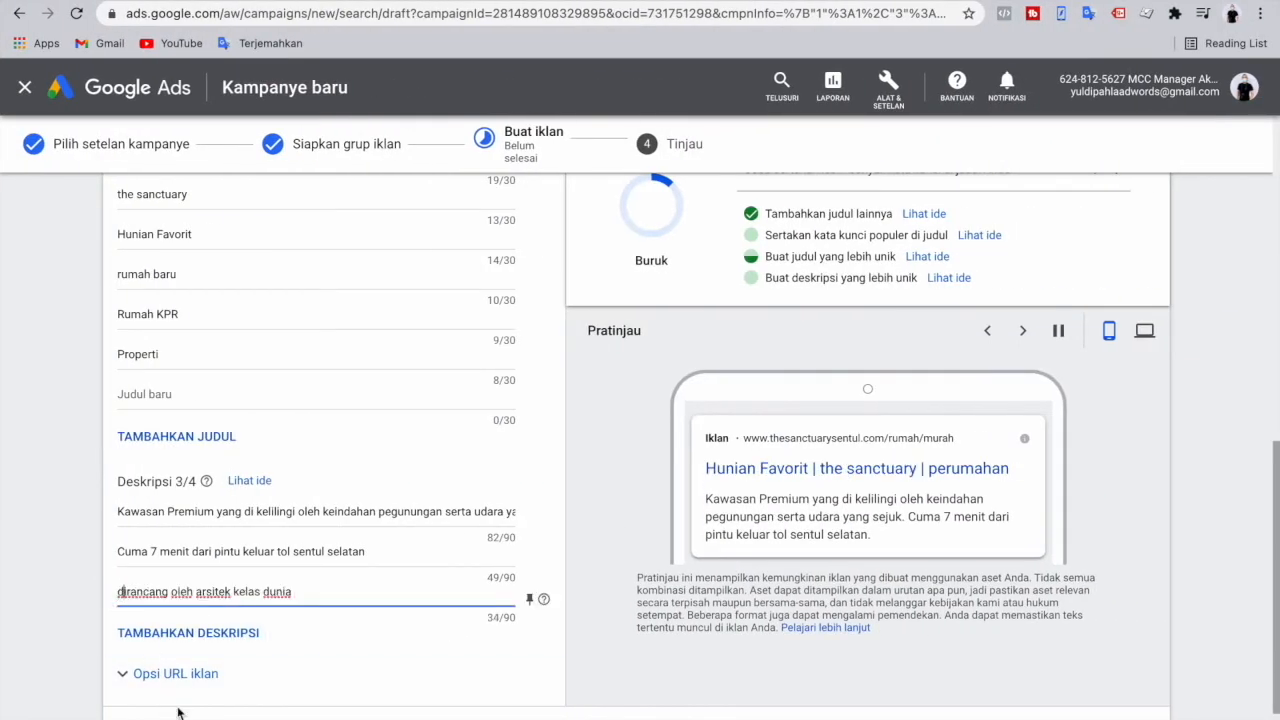
# - Put "Perumahan yang" at the start of the third description so it reads "Perumahan yang dirancang oleh arsitek kelas dunia"
pyautogui.write('Peumahan')
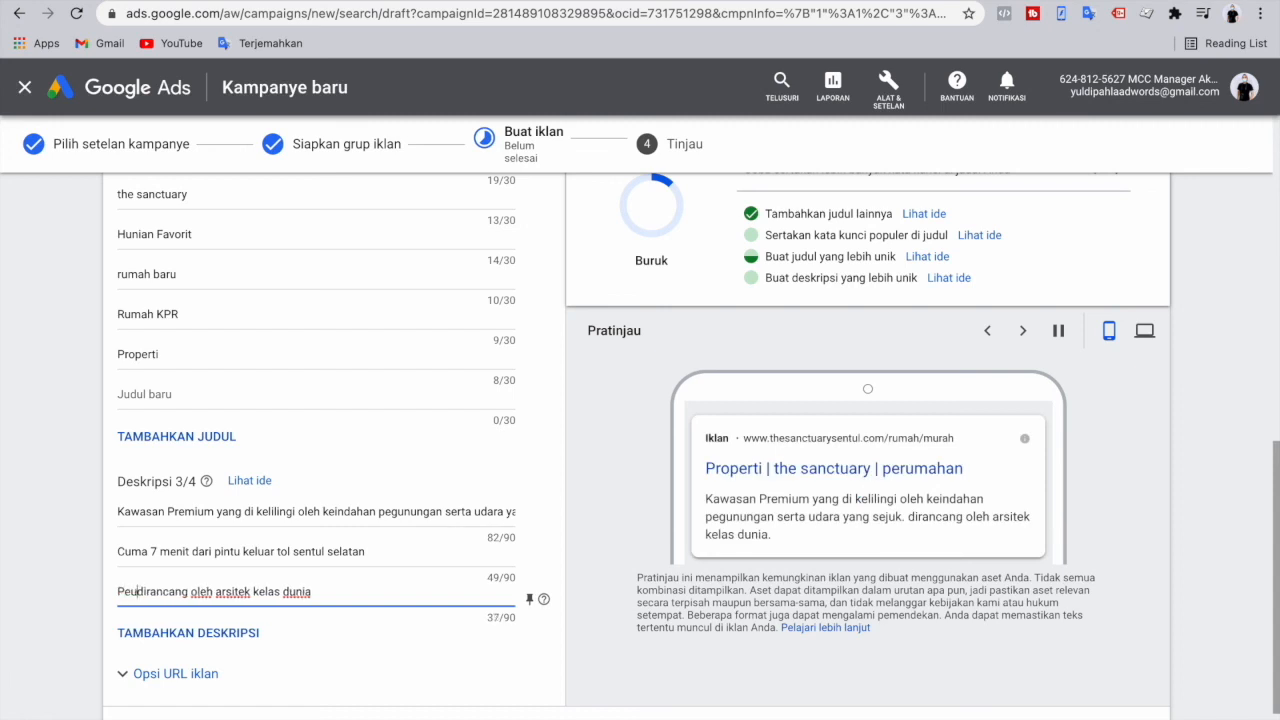
pyautogui.write(' yang')
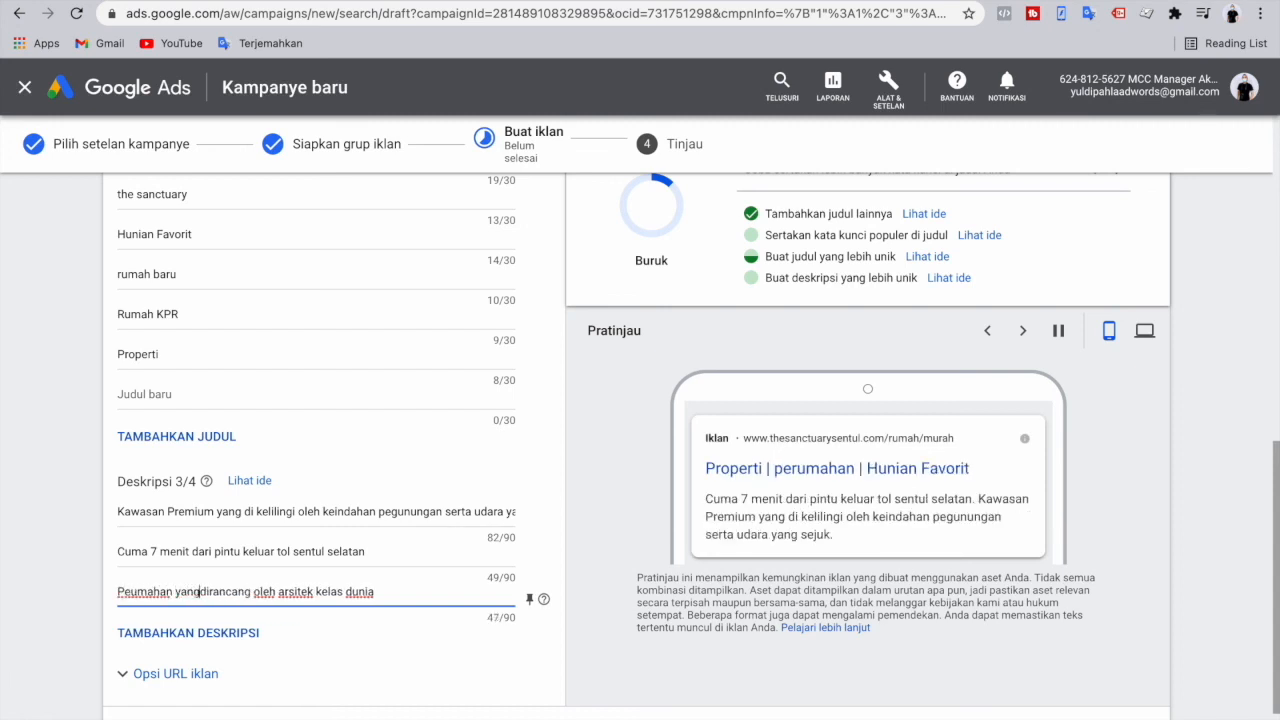
pyautogui.click(137, 591)
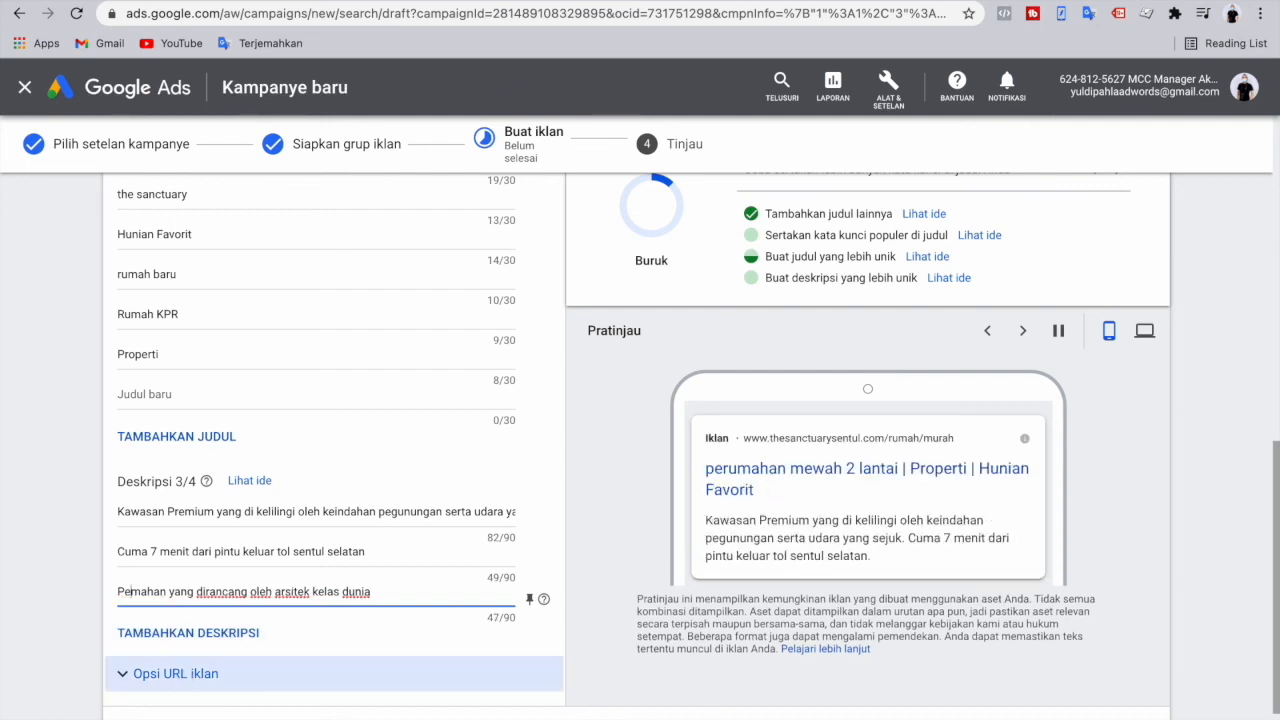
pyautogui.write('ru')
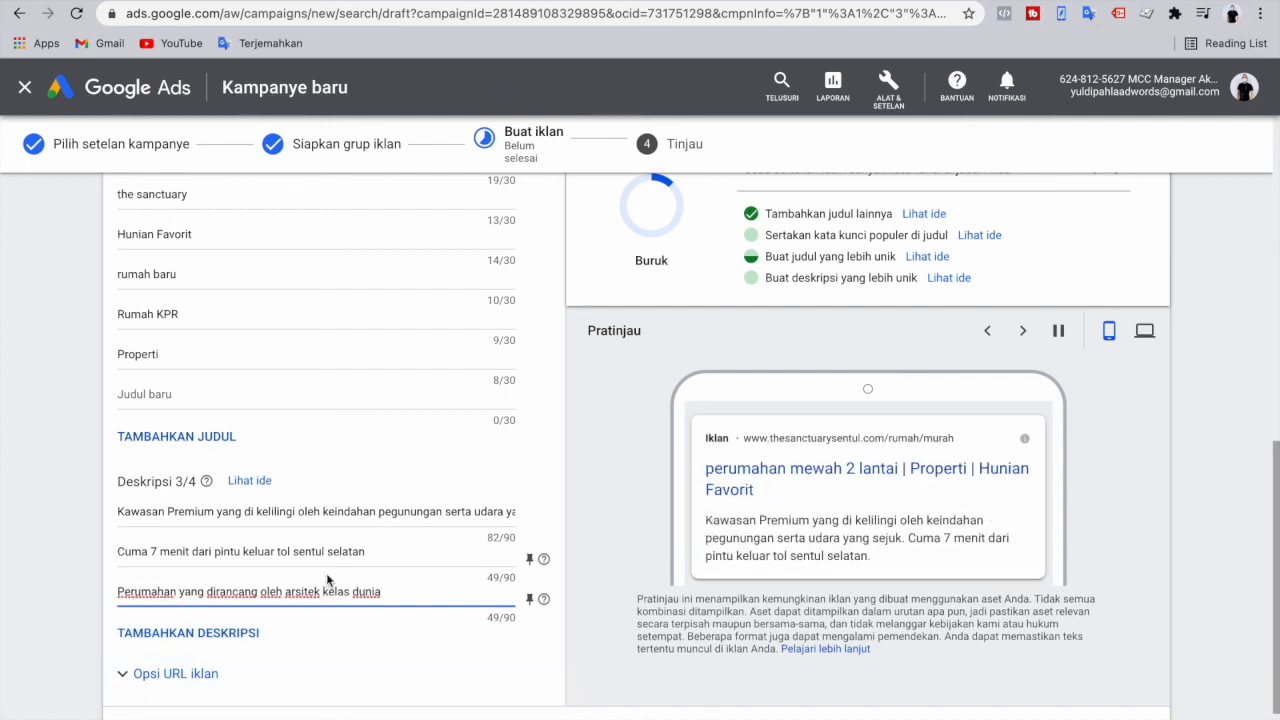
# - Review the ad strength suggestions about popular keywords in headlines and more unique descriptions
pyautogui.scroll(8, 649, 473)
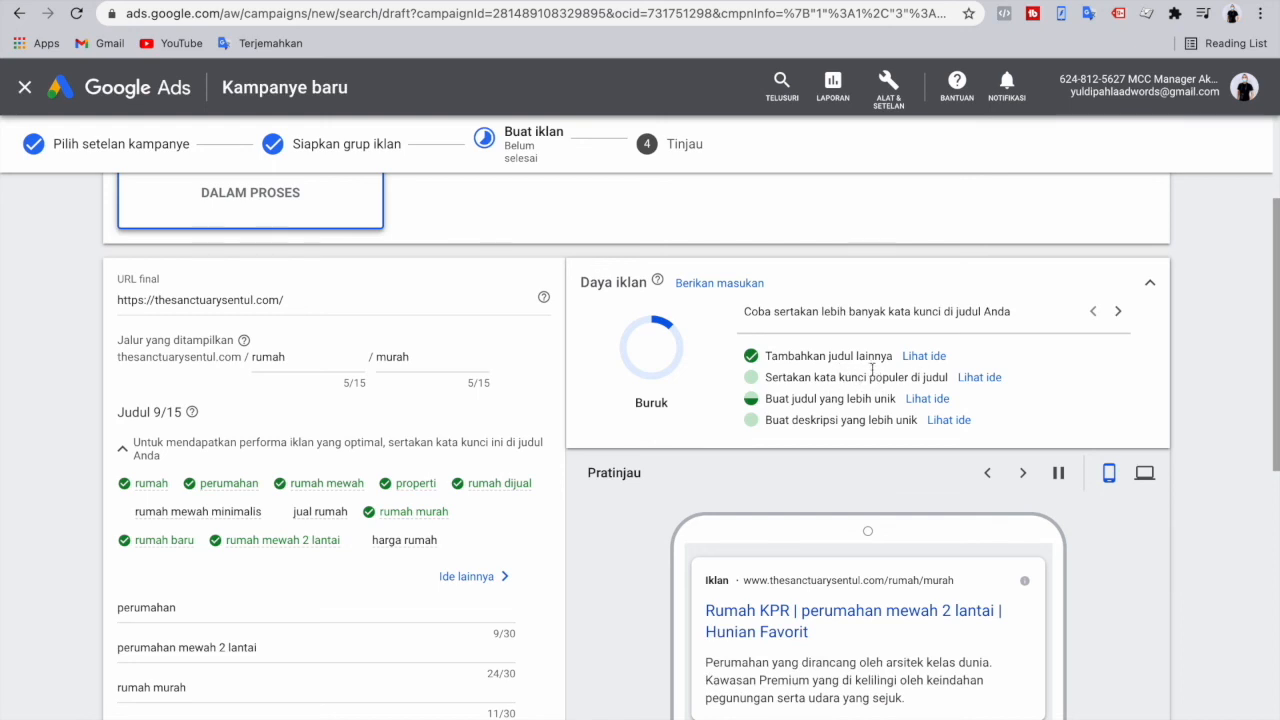
pyautogui.tripleClick(795, 378)
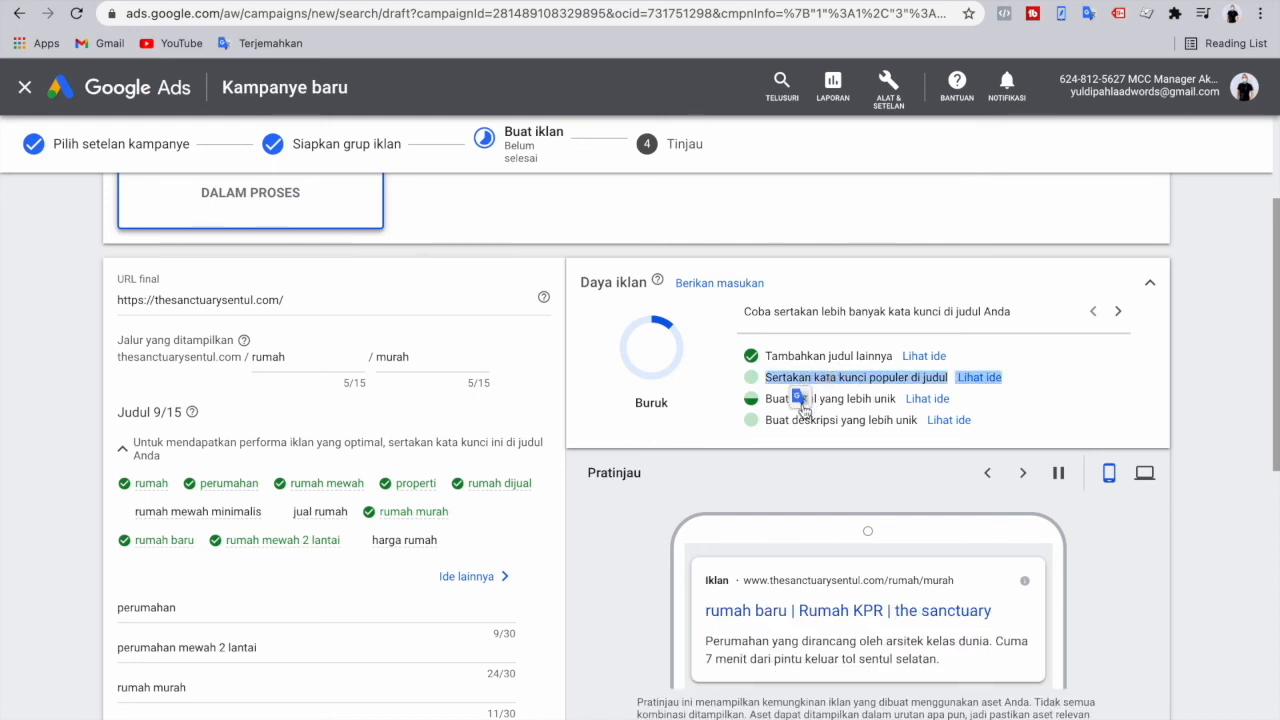
pyautogui.doubleClick(778, 420)
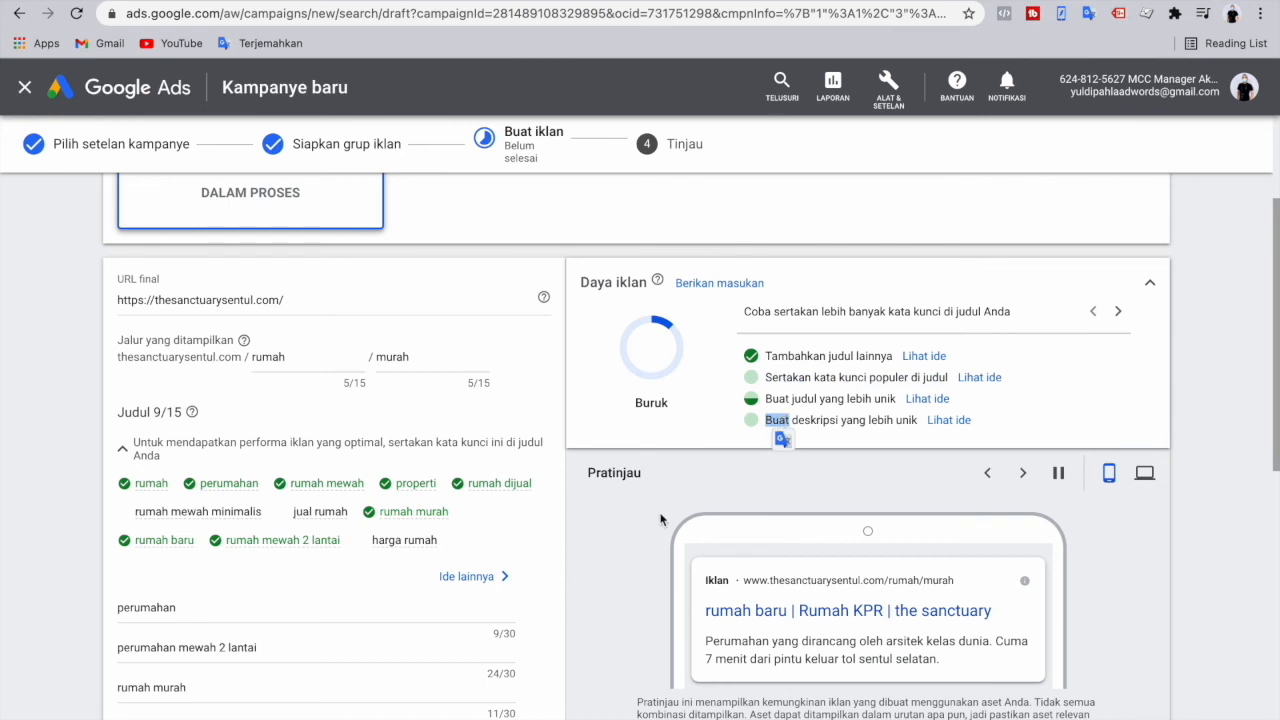
# - Switch the ad preview to desktop and browse through the different headline and description combinations
pyautogui.scroll(-7, 660, 519)
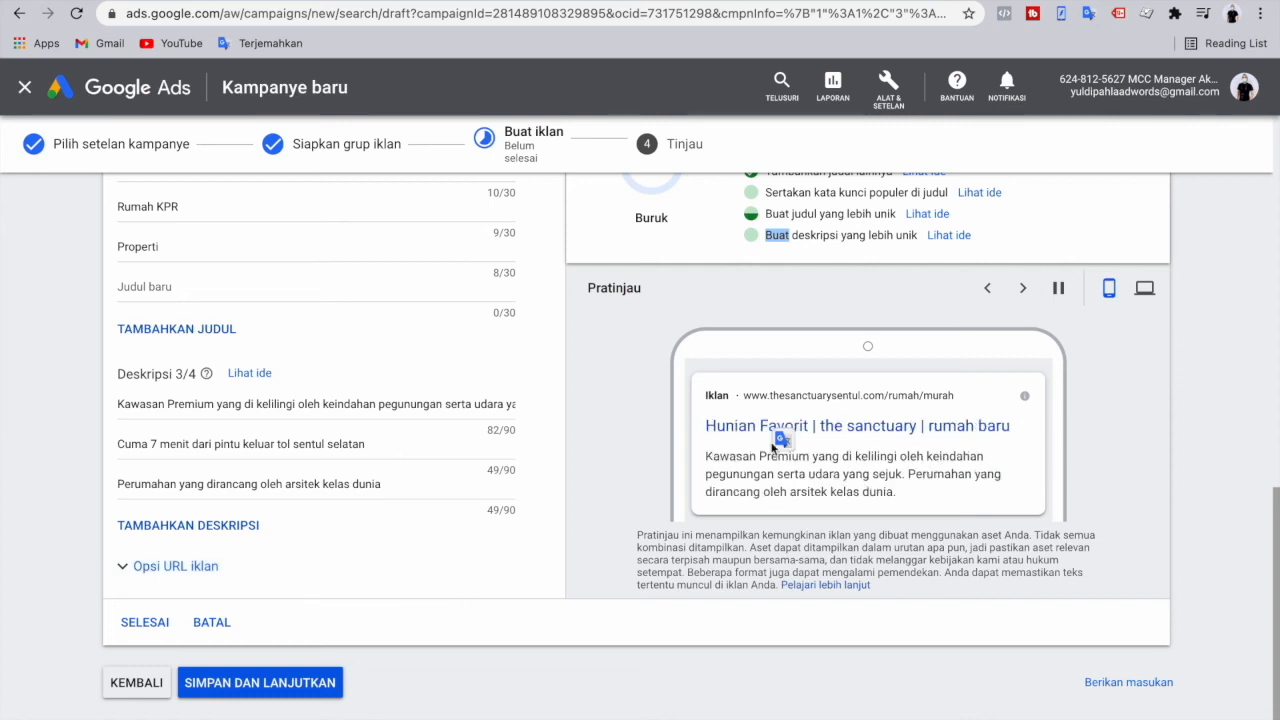
pyautogui.doubleClick(1109, 483)
pyautogui.click(1144, 288)
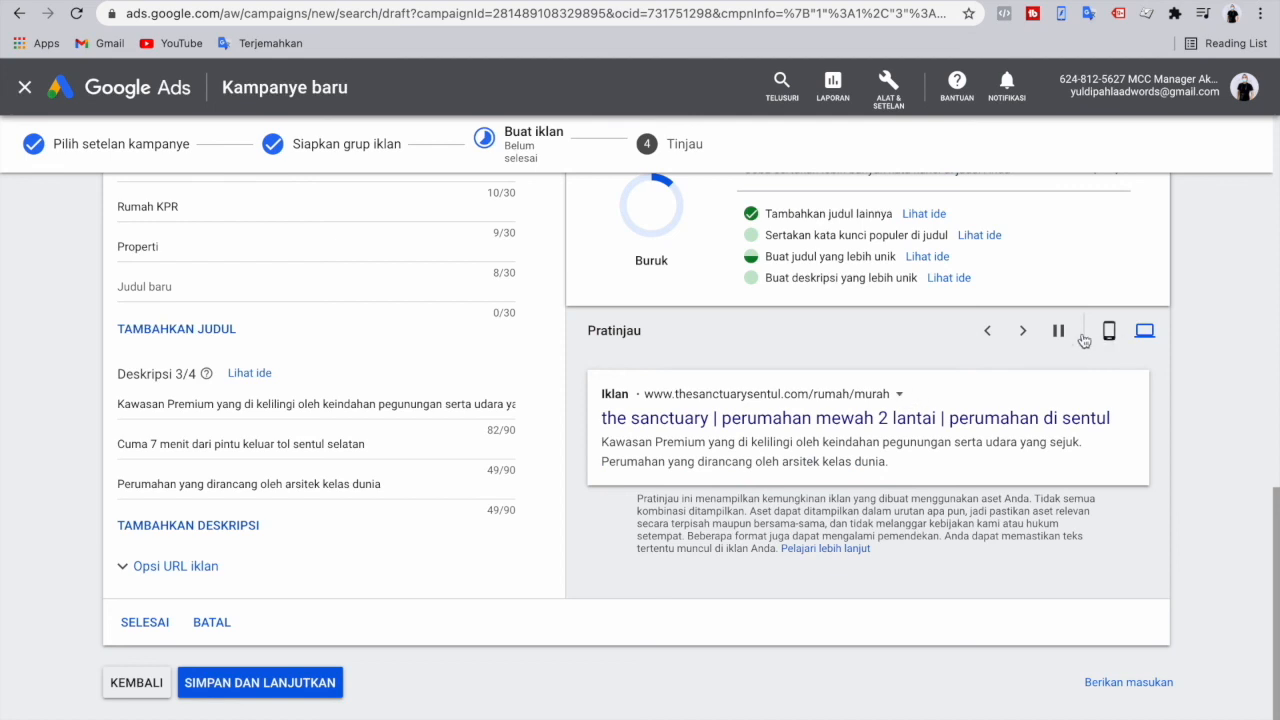
pyautogui.click(1023, 332)
pyautogui.click(1023, 332)
pyautogui.click(1023, 332)
pyautogui.click(1024, 332)
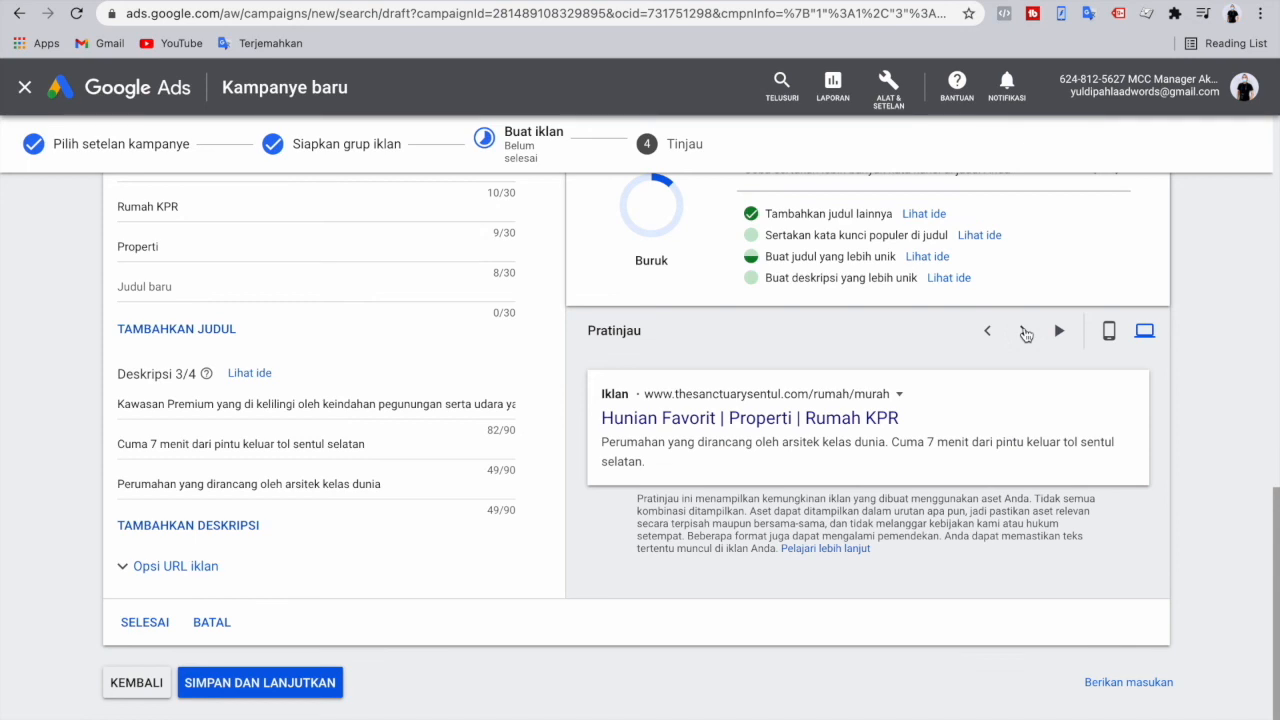
pyautogui.click(1024, 332)
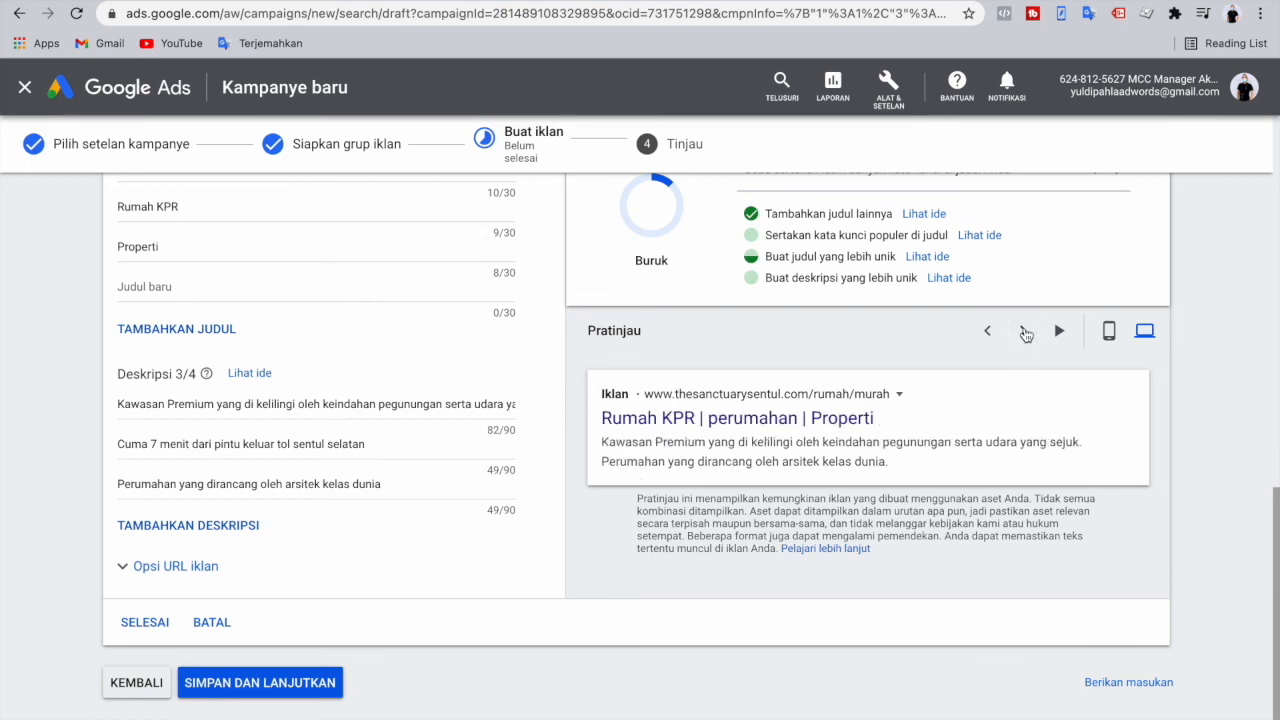
pyautogui.click(1024, 332)
pyautogui.click(1024, 332)
pyautogui.click(1024, 332)
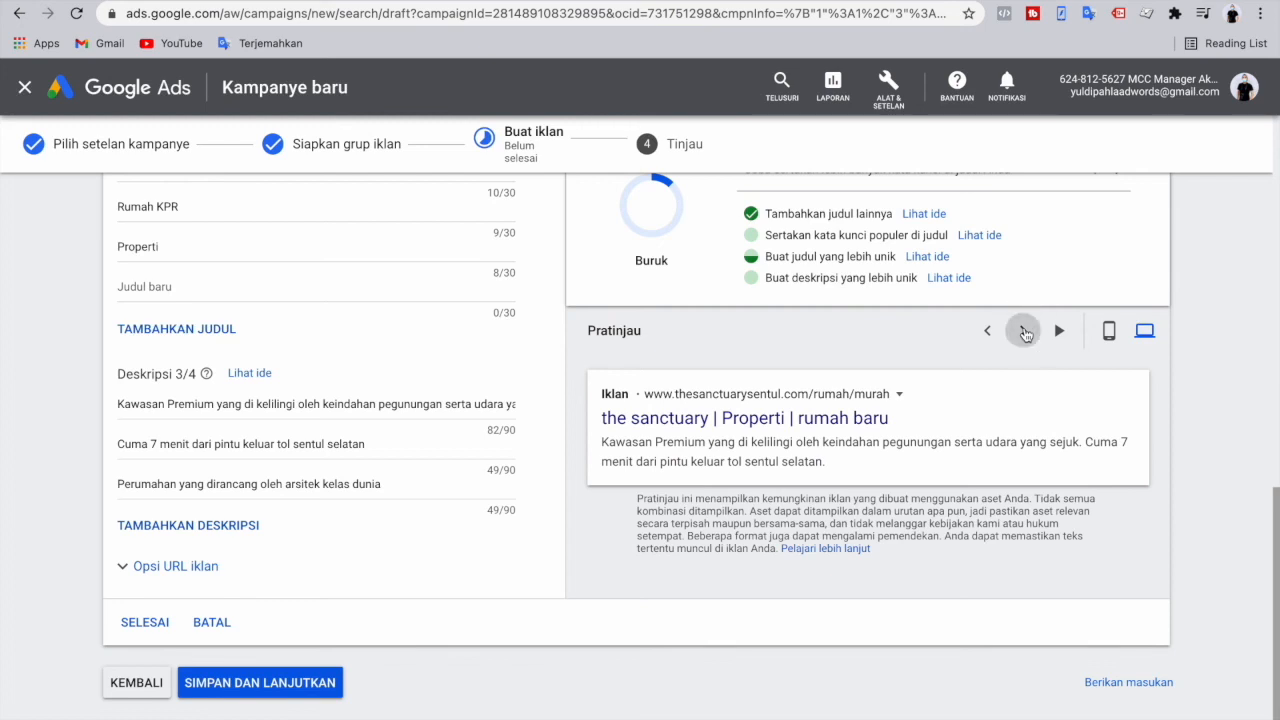
pyautogui.click(1024, 332)
pyautogui.click(987, 330)
pyautogui.click(987, 330)
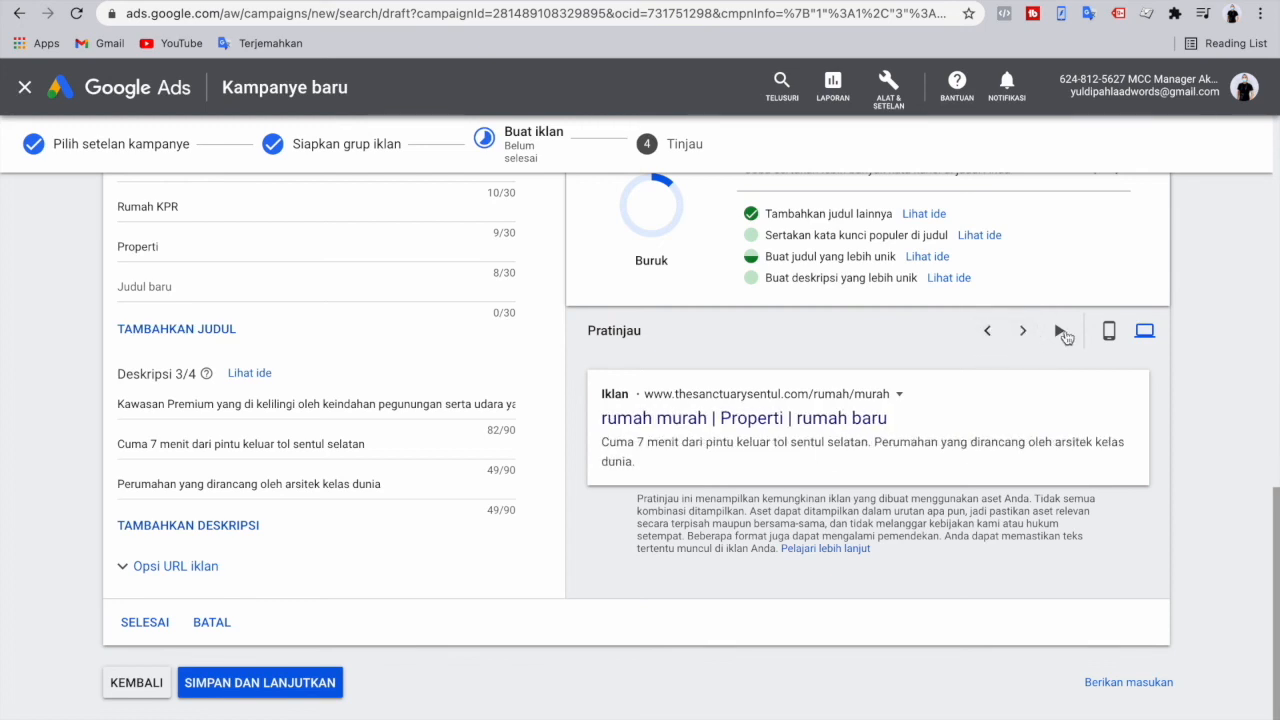
# - Switch the ad preview back to mobile and page forward and backward through the ad combinations
pyautogui.click(1109, 330)
pyautogui.click(1023, 268)
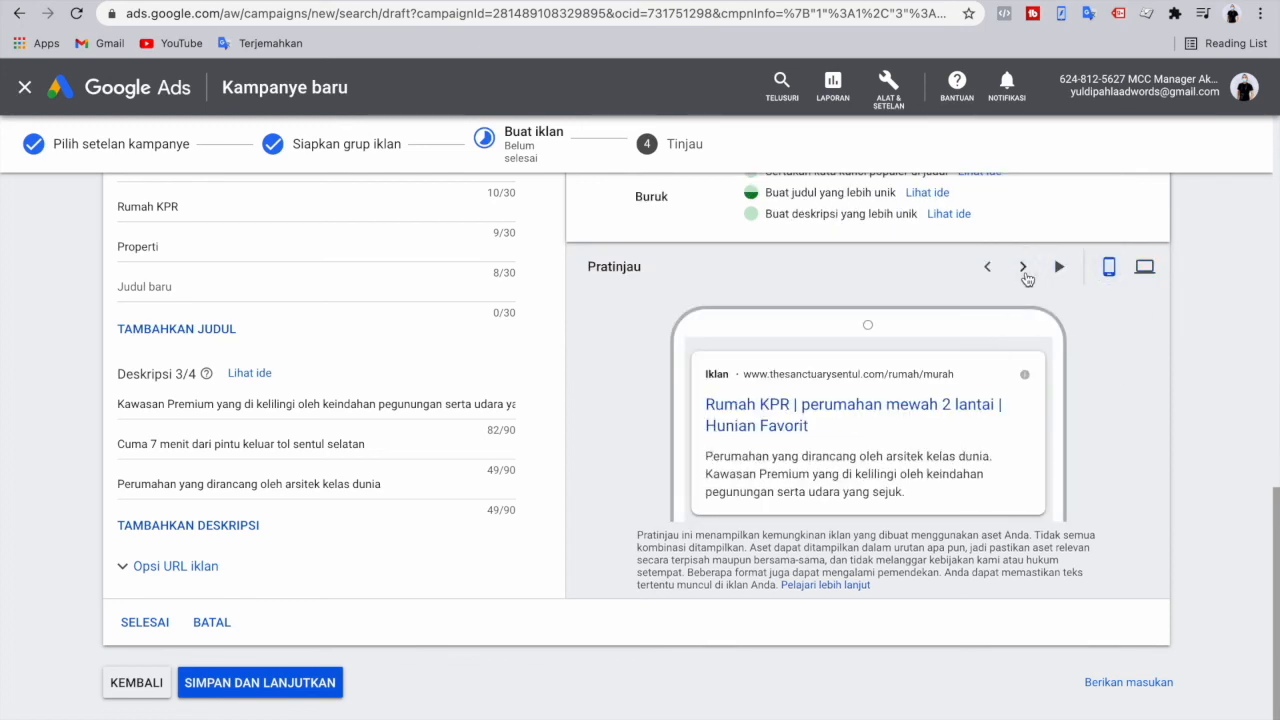
pyautogui.click(1023, 268)
pyautogui.click(1028, 305)
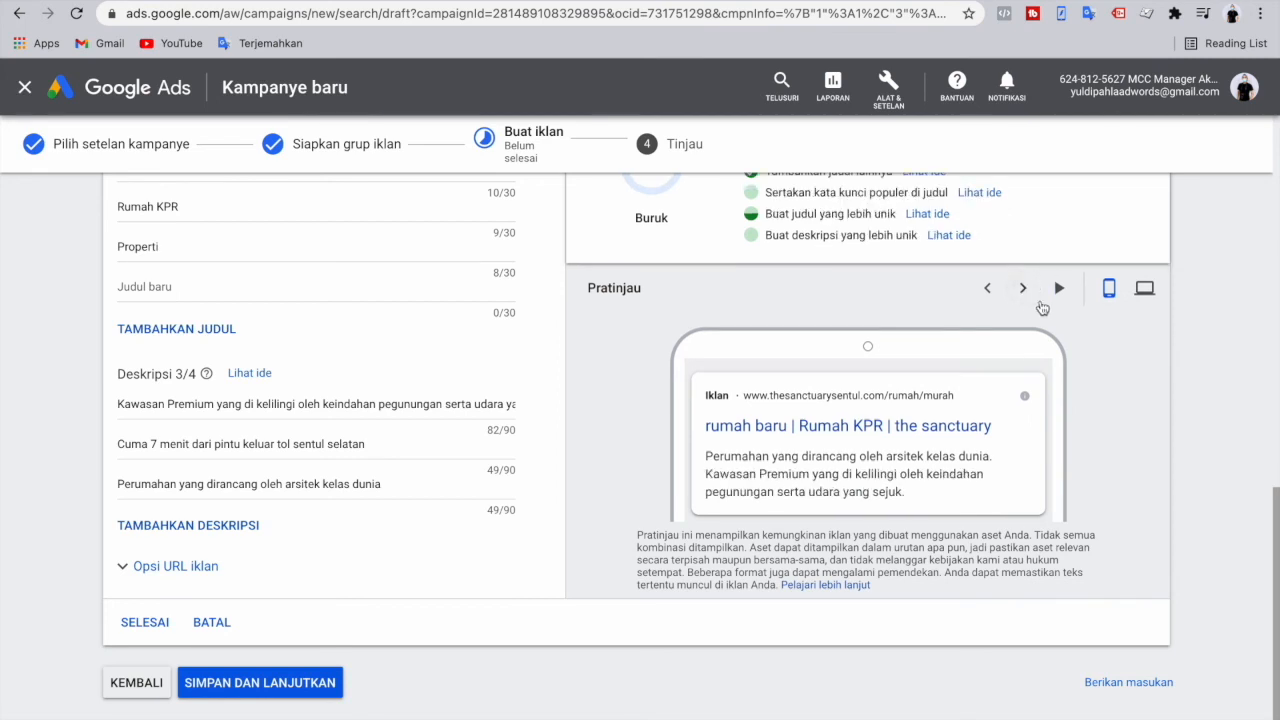
pyautogui.click(986, 297)
pyautogui.click(985, 302)
pyautogui.click(987, 267)
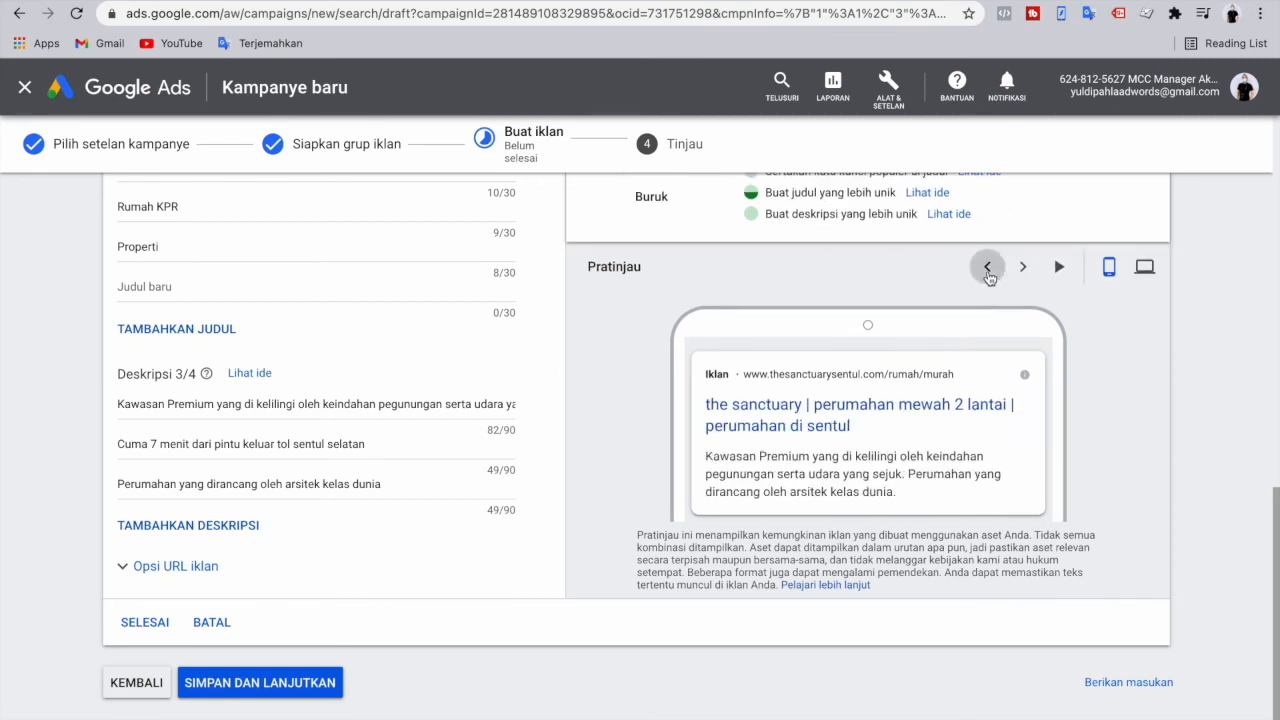
pyautogui.click(987, 284)
pyautogui.click(989, 284)
pyautogui.click(987, 302)
pyautogui.scroll(5, 660, 426)
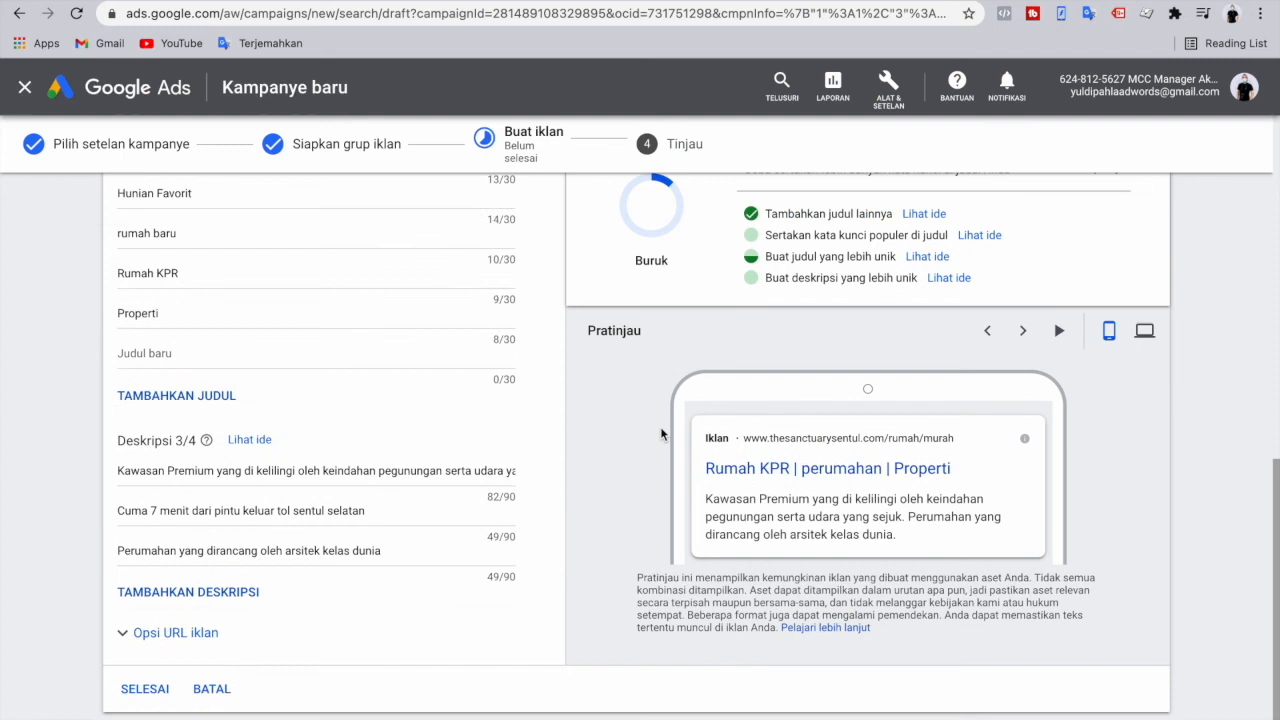
pyautogui.scroll(-3, 560, 476)
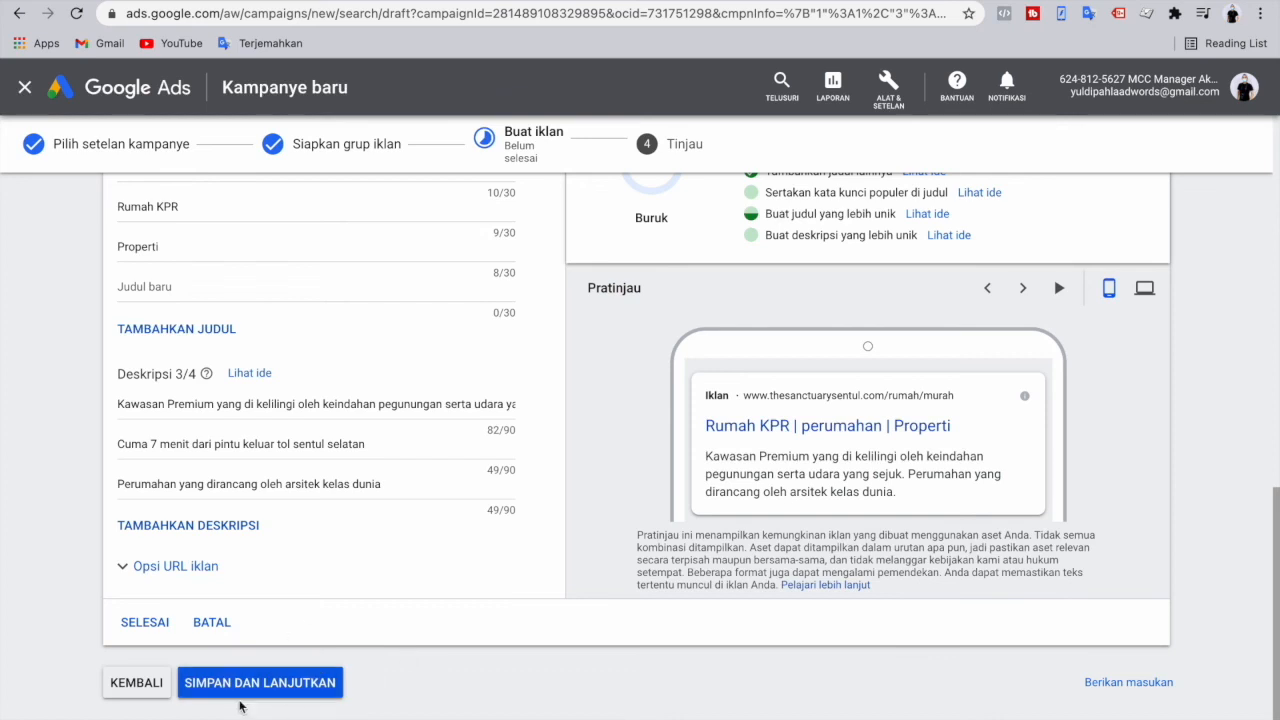
# - Look back over the ad's headlines and descriptions up to its final URL, and highlight that URL
pyautogui.scroll(1, 742, 445)
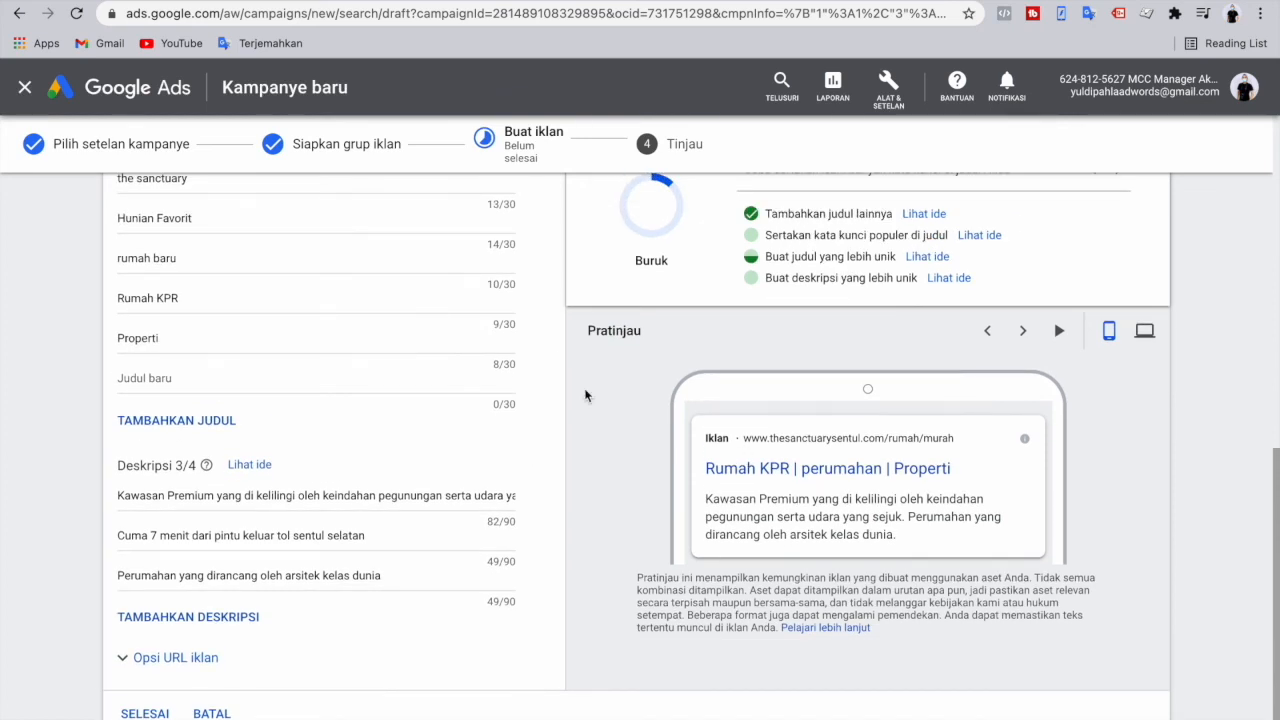
pyautogui.scroll(2, 586, 393)
pyautogui.scroll(1, 586, 395)
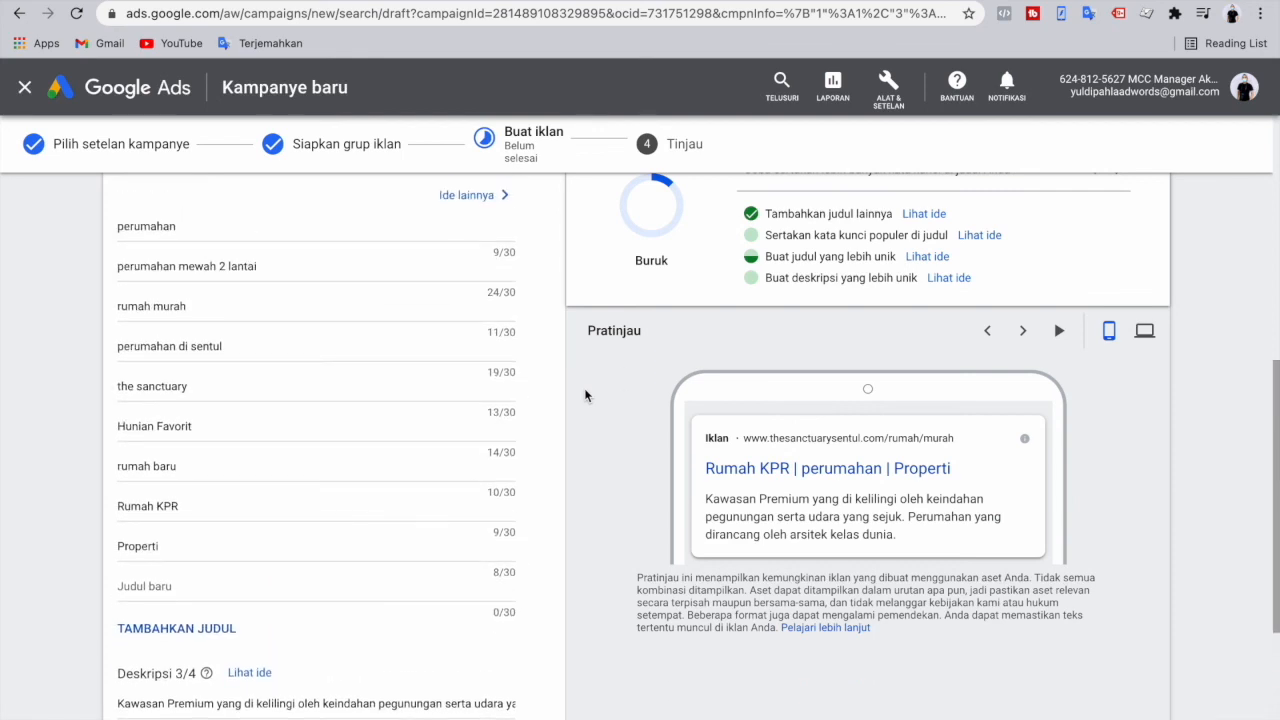
pyautogui.scroll(-3, 586, 395)
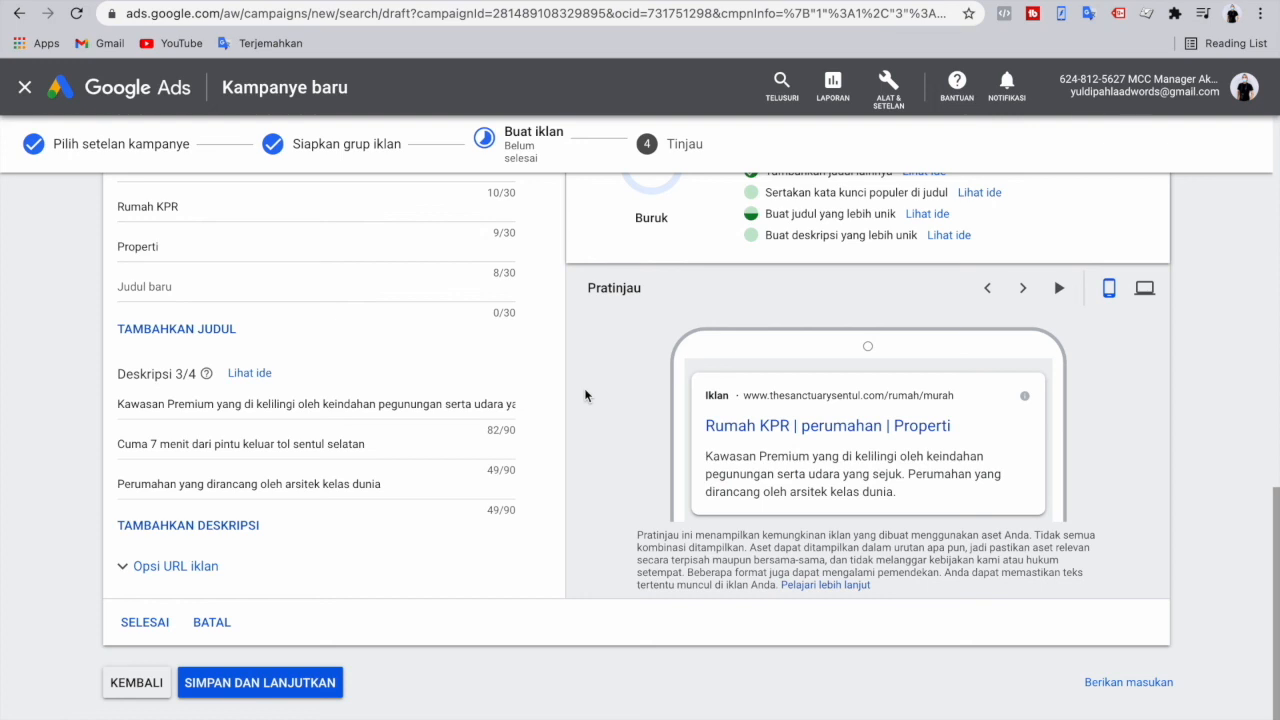
pyautogui.scroll(2, 585, 395)
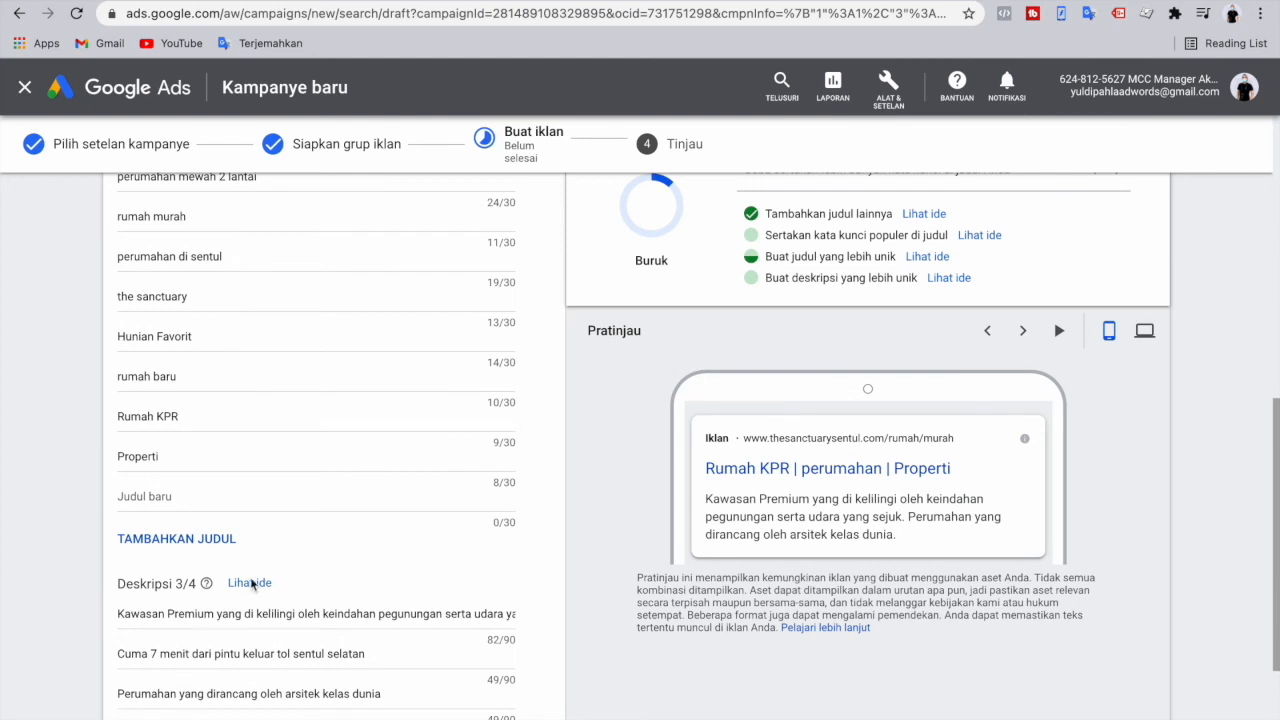
pyautogui.scroll(1, 616, 476)
pyautogui.scroll(4, 618, 477)
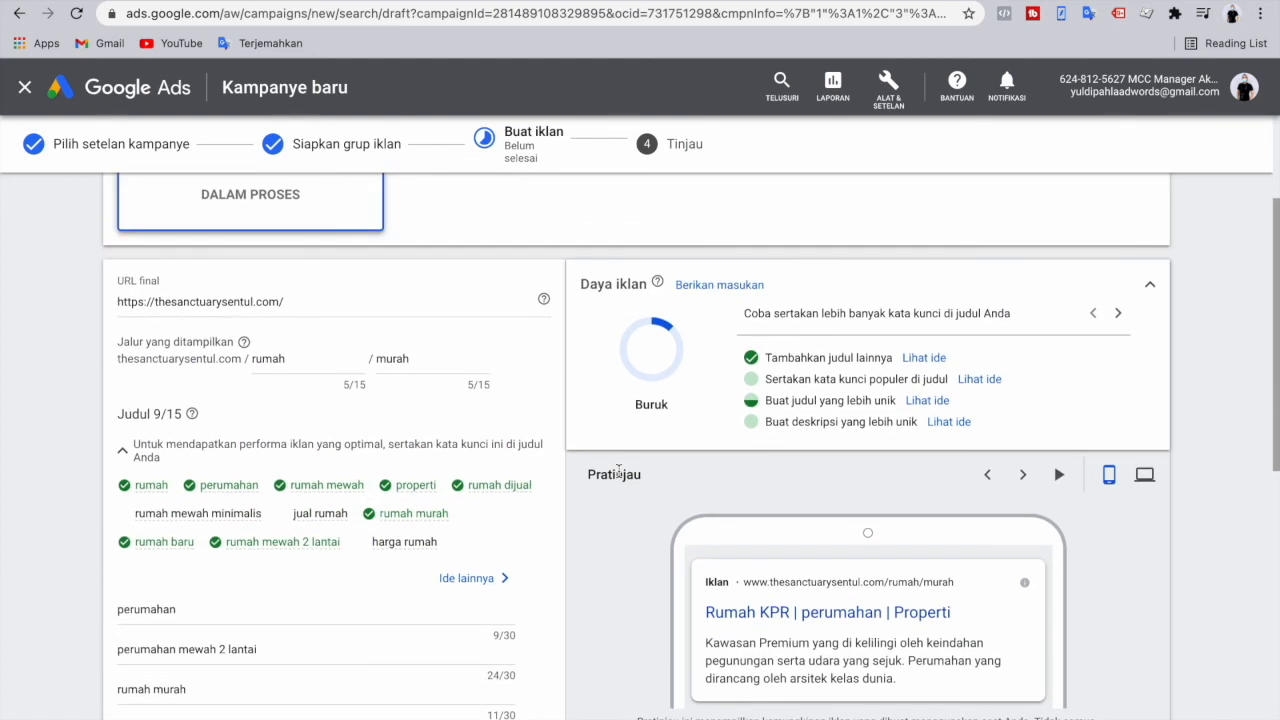
pyautogui.click(390, 298)
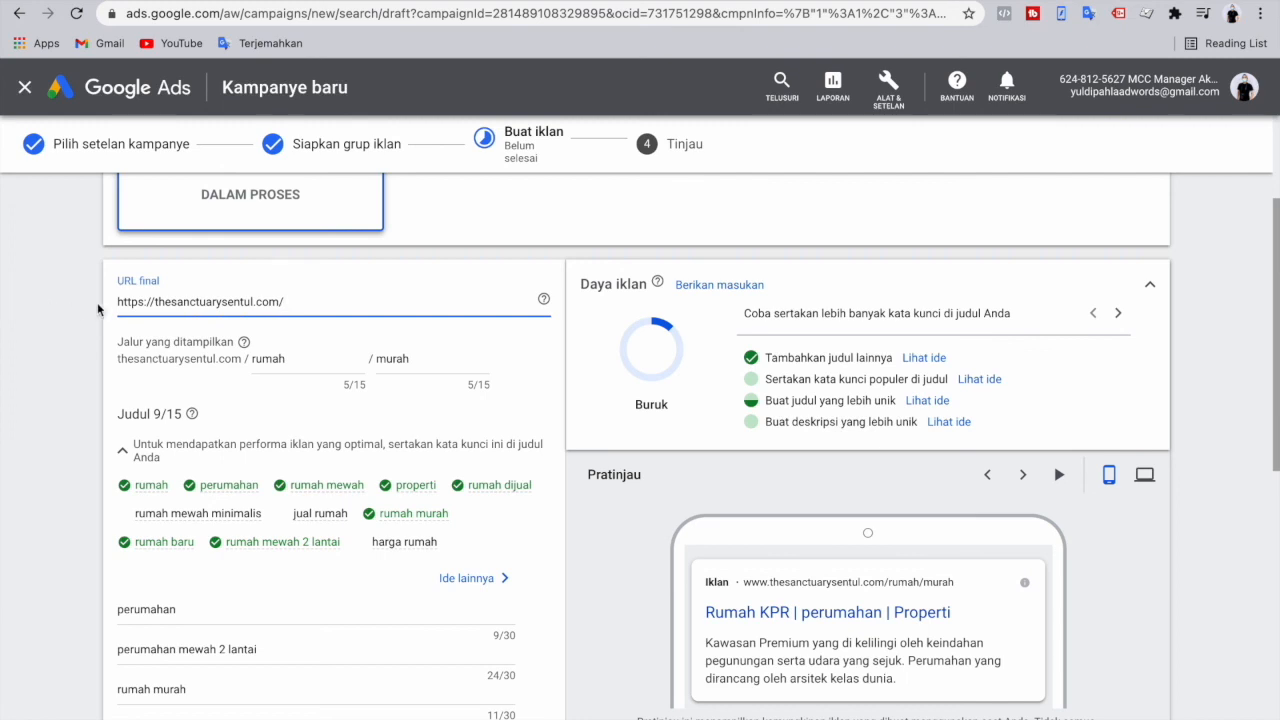
pyautogui.tripleClick(143, 305)
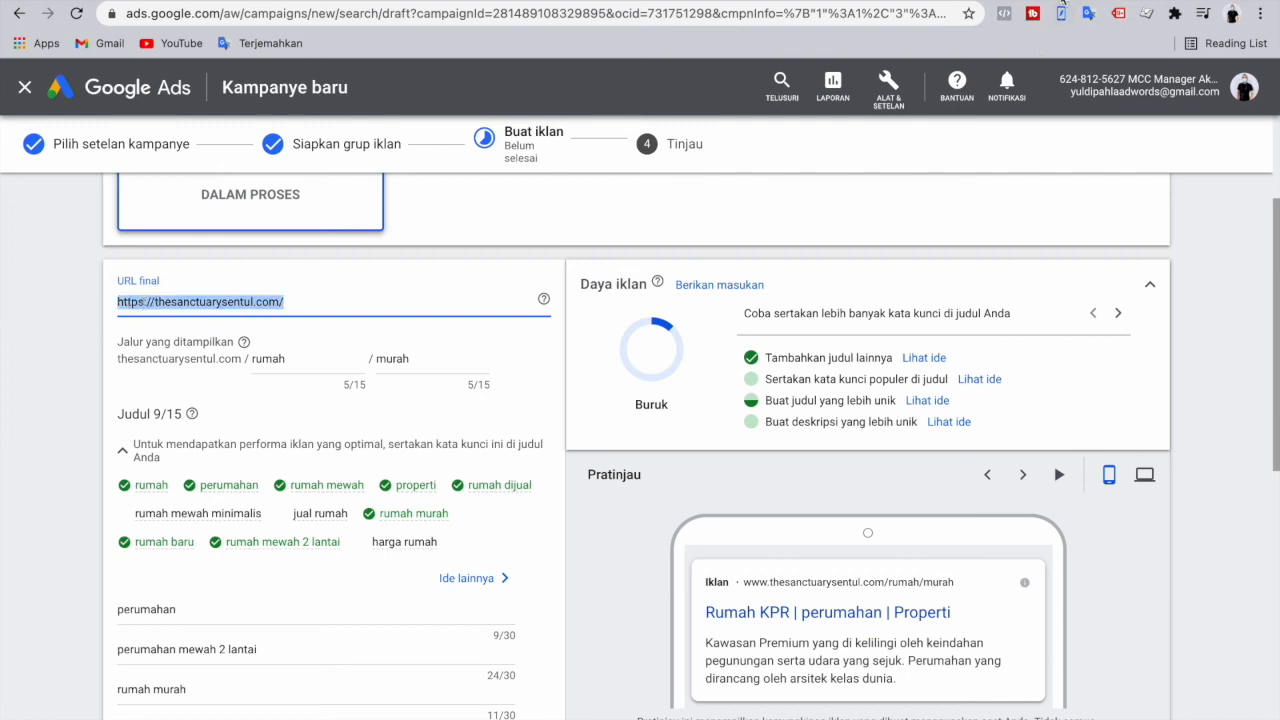
# - Search Google for "utm google" and open the Analytics Help article on URL builders
pyautogui.click(1062, 3)
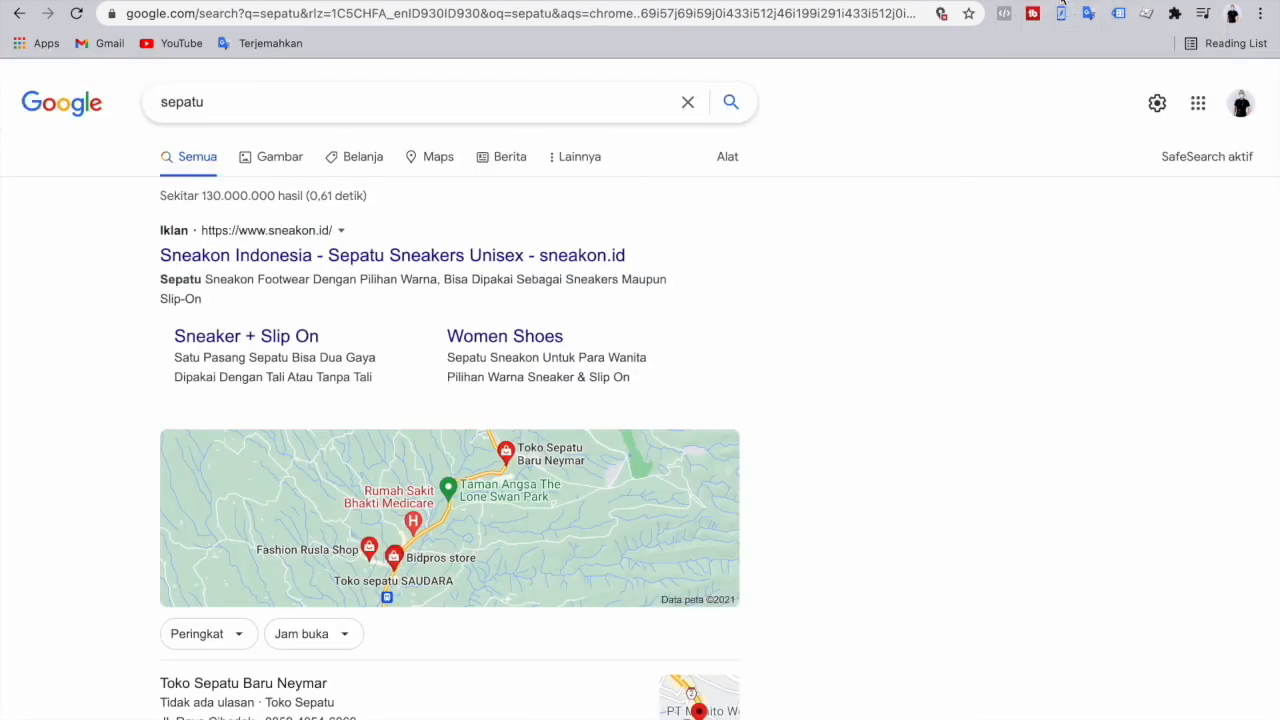
pyautogui.click(860, 14)
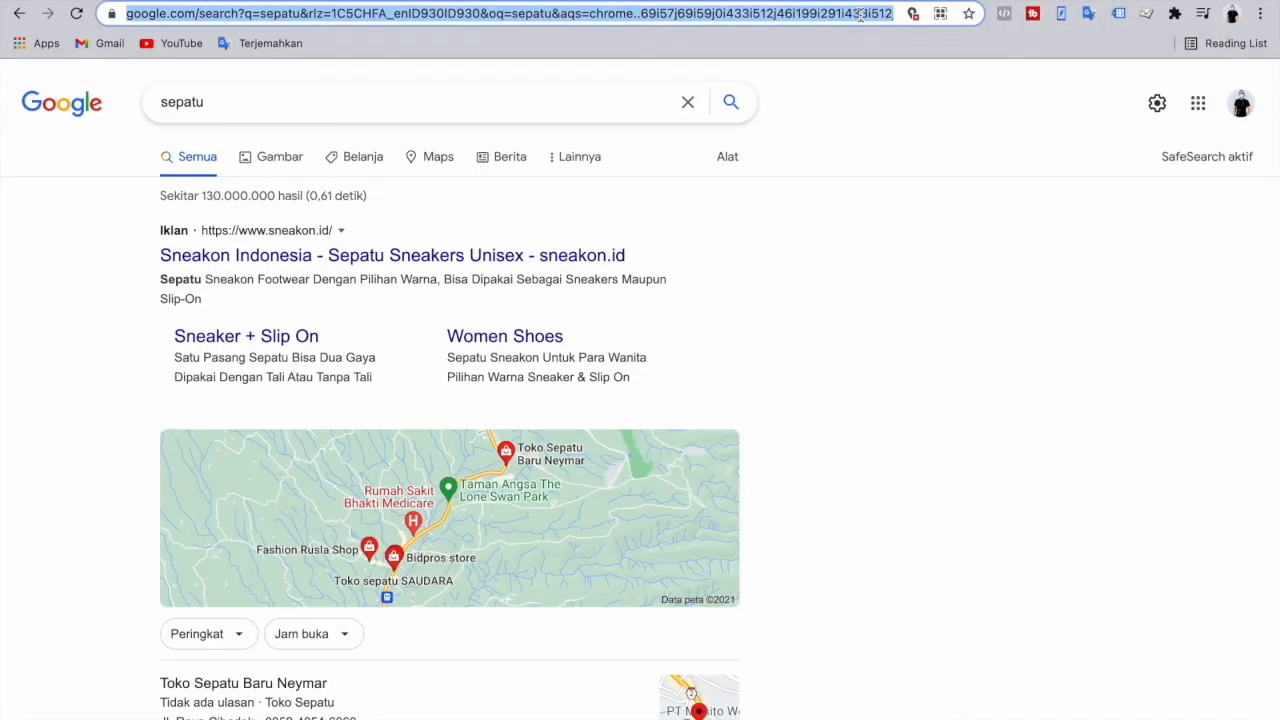
pyautogui.write('utm google')
pyautogui.press('Return')
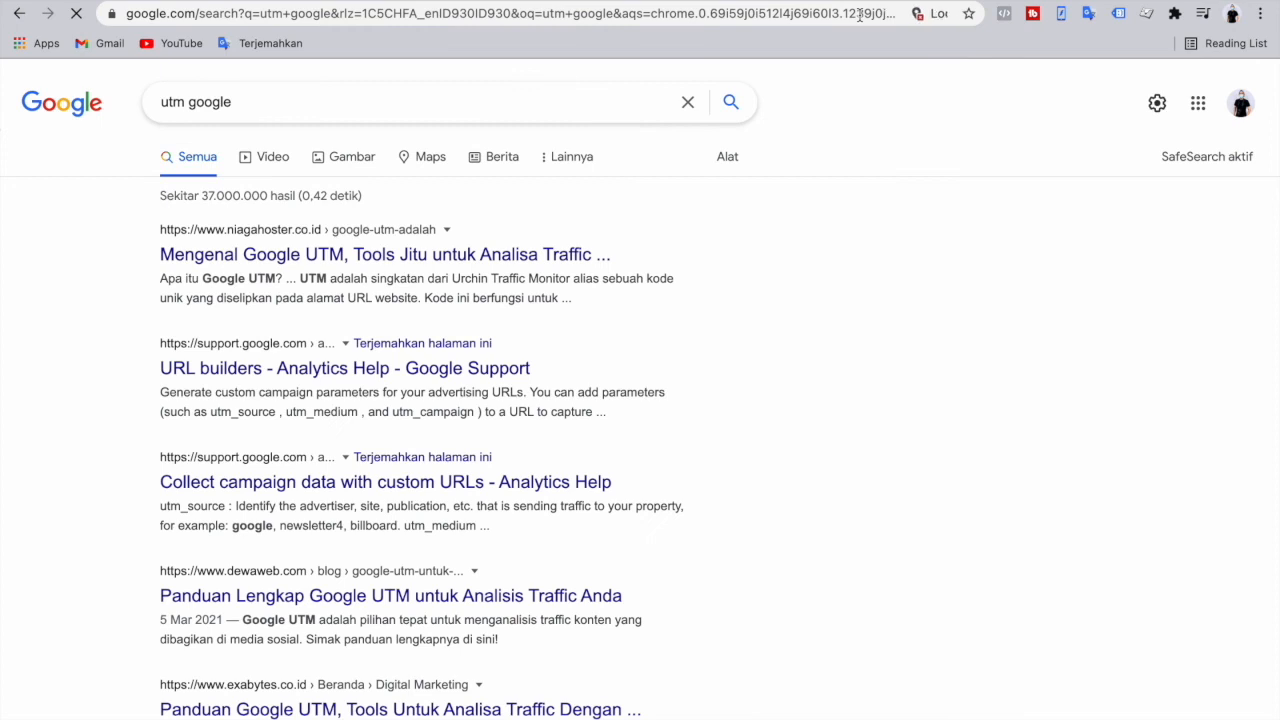
pyautogui.click(296, 368)
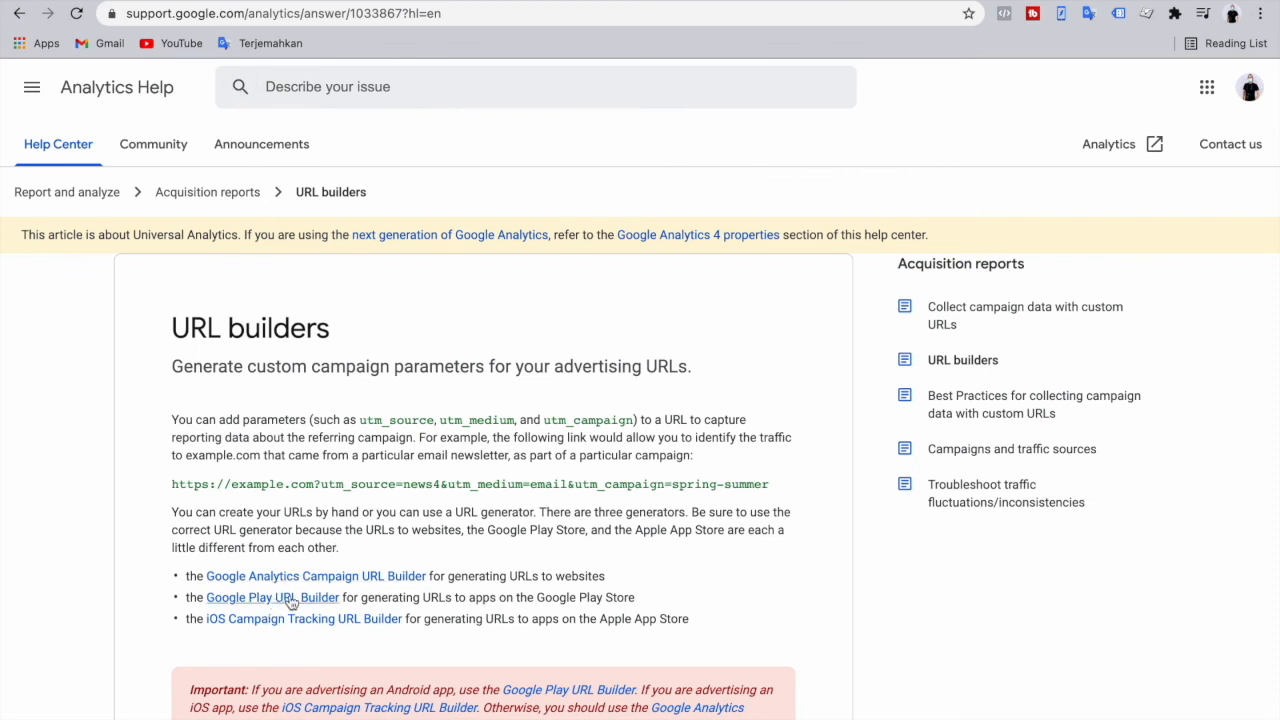
pyautogui.click(19, 13)
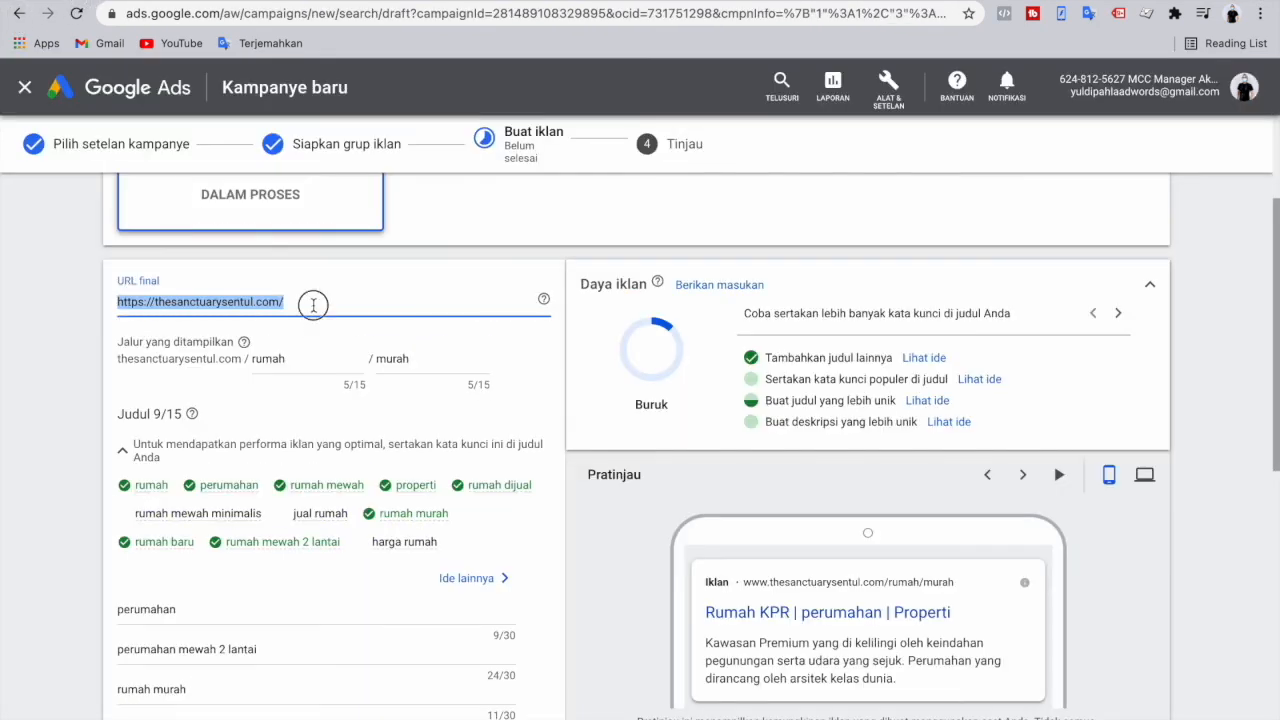
pyautogui.click(313, 304)
pyautogui.hotkey('ctrl', 'a')
pyautogui.press('super+c')
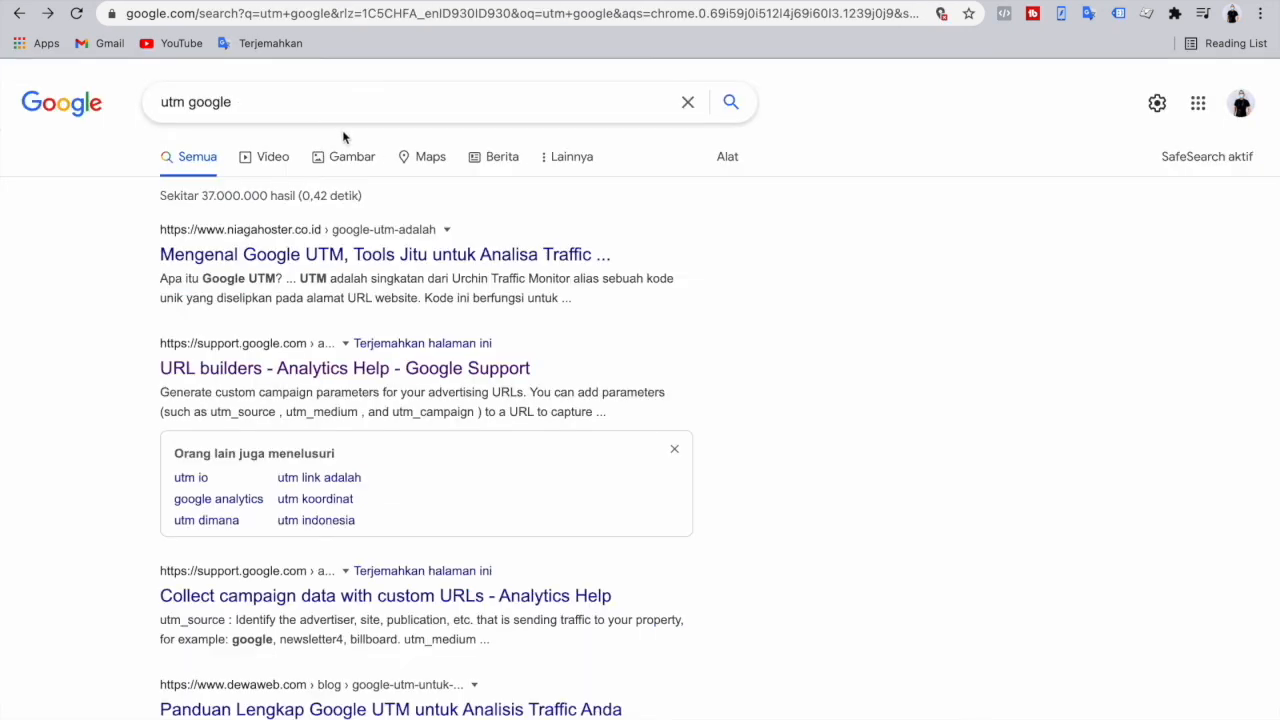
# - Rerun the "utm google" search and look through the Niagahoster article on Google UTM for the campaign URL builder link
pyautogui.click(296, 105)
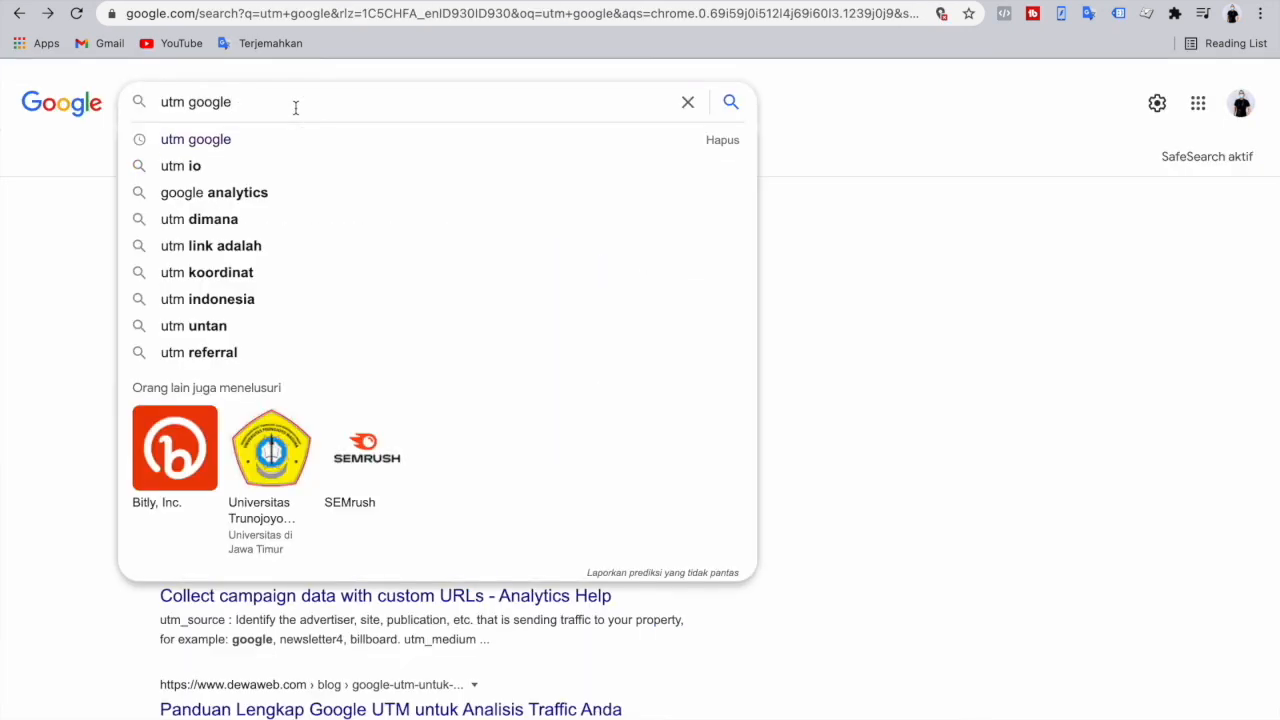
pyautogui.press('Return')
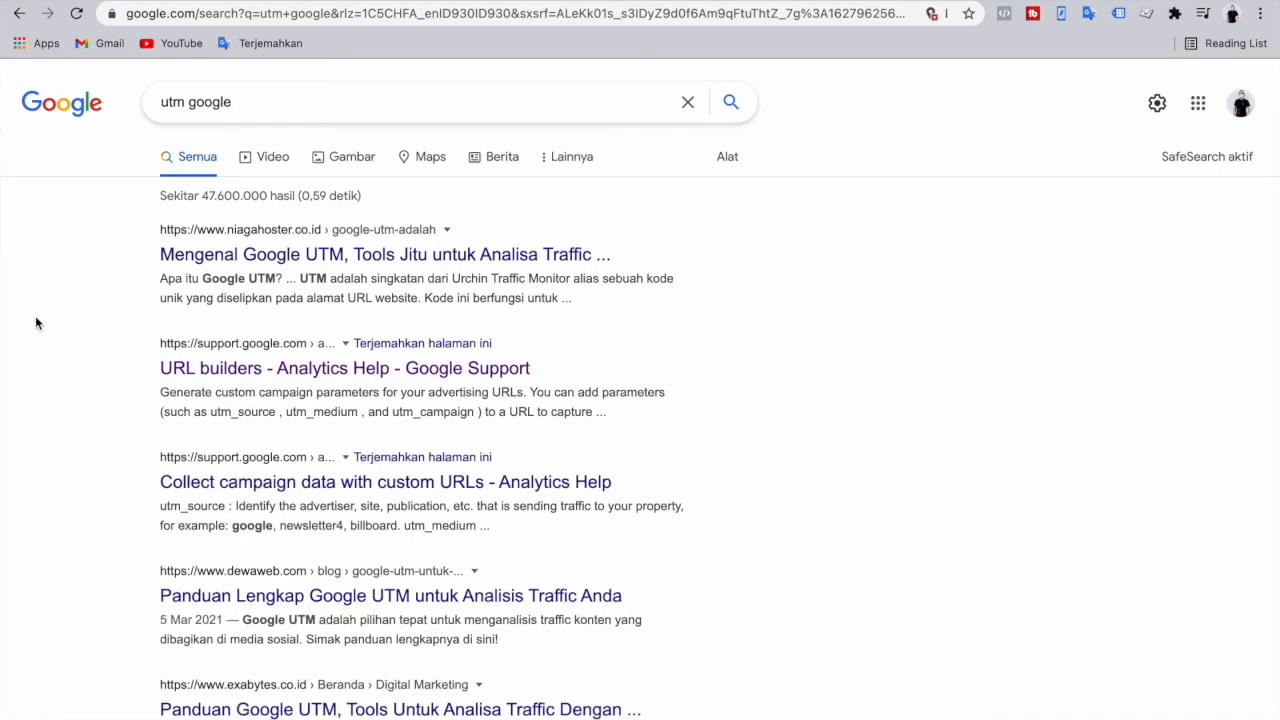
pyautogui.click(276, 262)
pyautogui.scroll(-5, 244, 413)
pyautogui.scroll(-3, 244, 413)
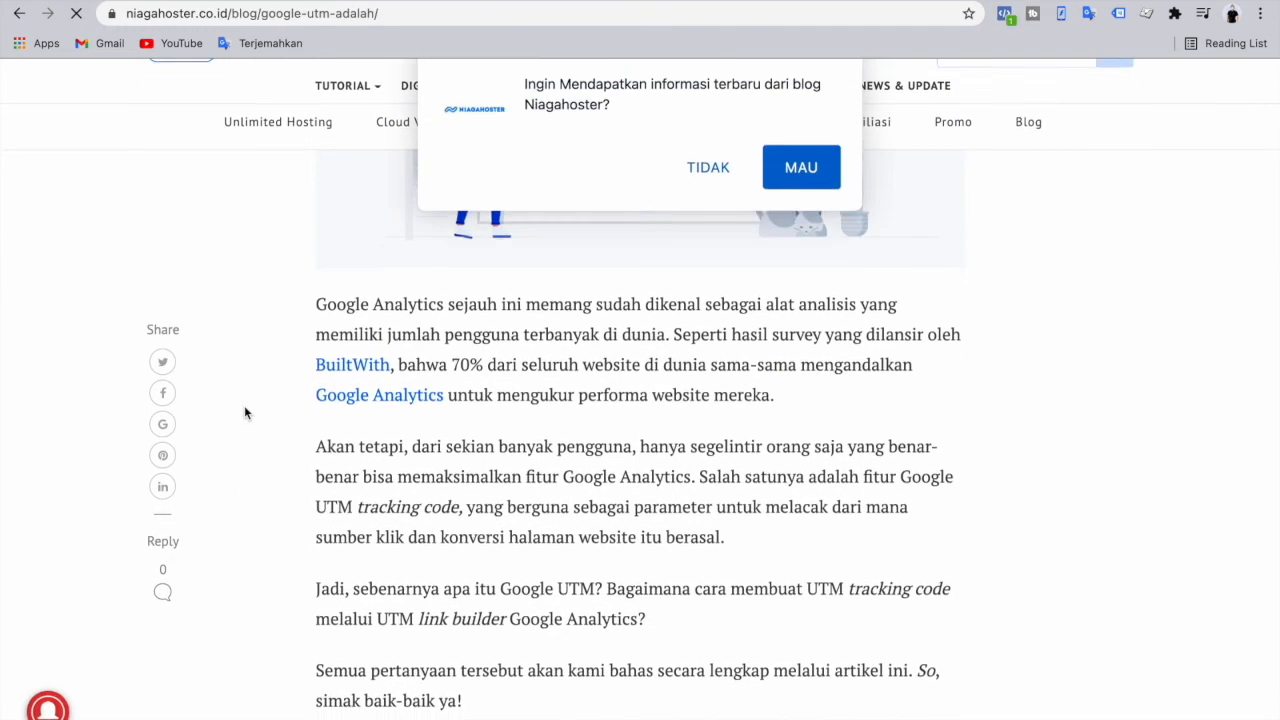
pyautogui.scroll(-5, 351, 398)
pyautogui.scroll(-5, 351, 400)
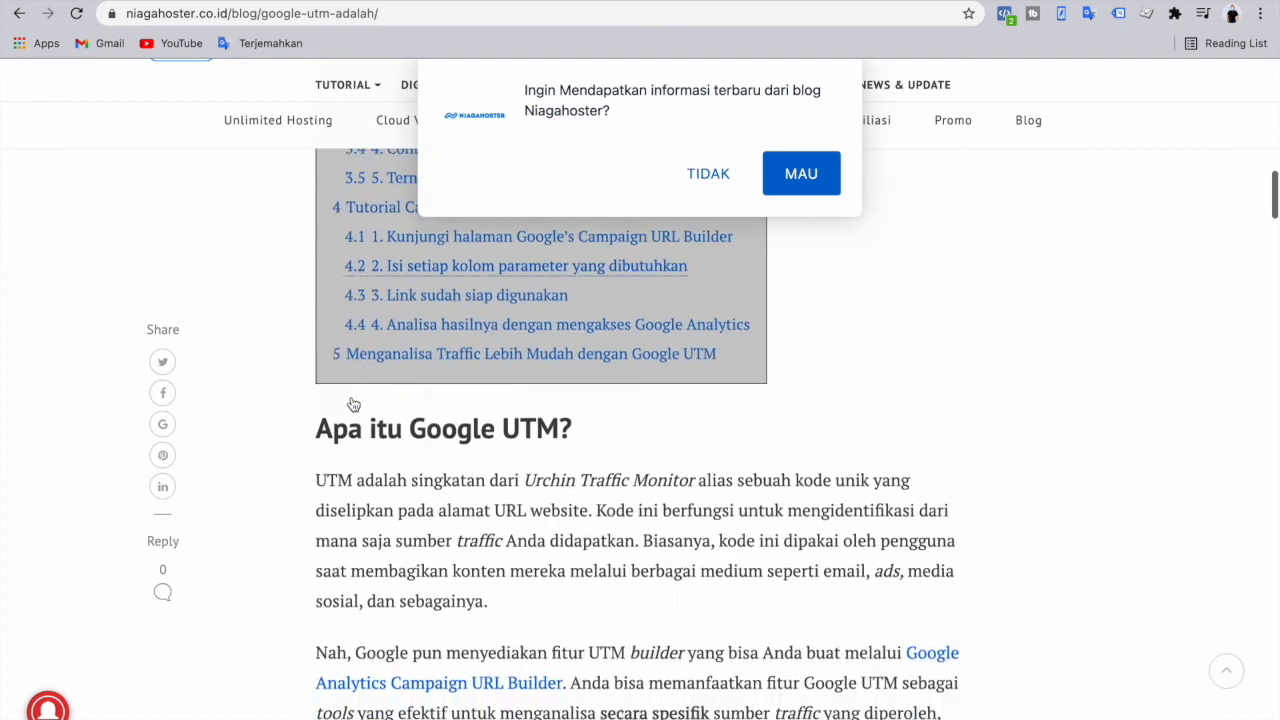
pyautogui.click(417, 387)
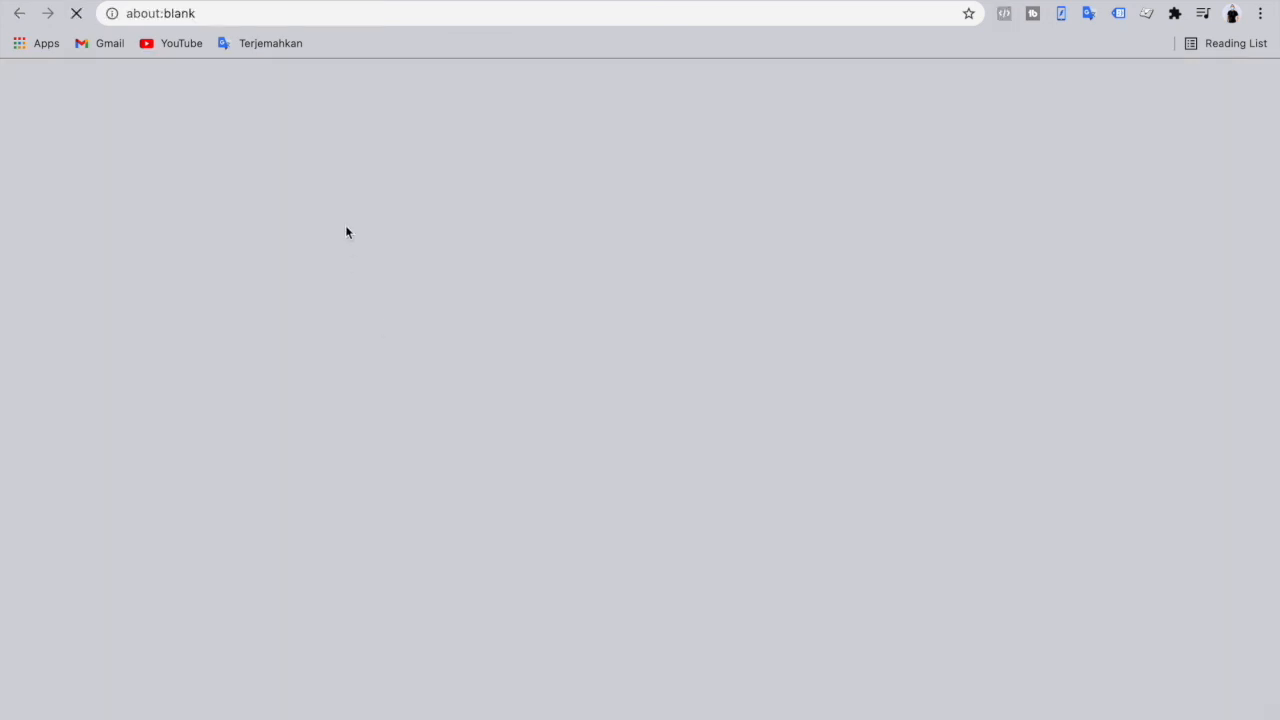
pyautogui.press('super+w')
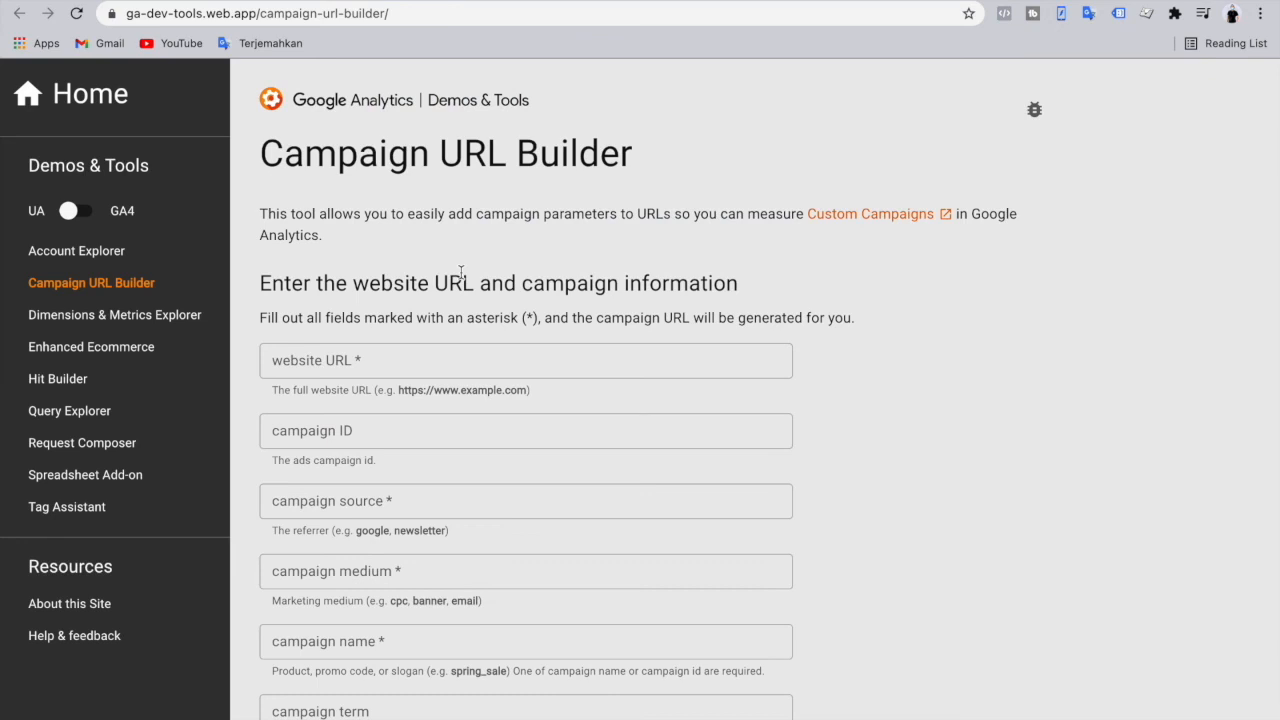
pyautogui.scroll(-3, 203, 371)
pyautogui.scroll(2, 234, 514)
pyautogui.scroll(-1, 450, 260)
pyautogui.scroll(-2, 450, 260)
pyautogui.click(406, 176)
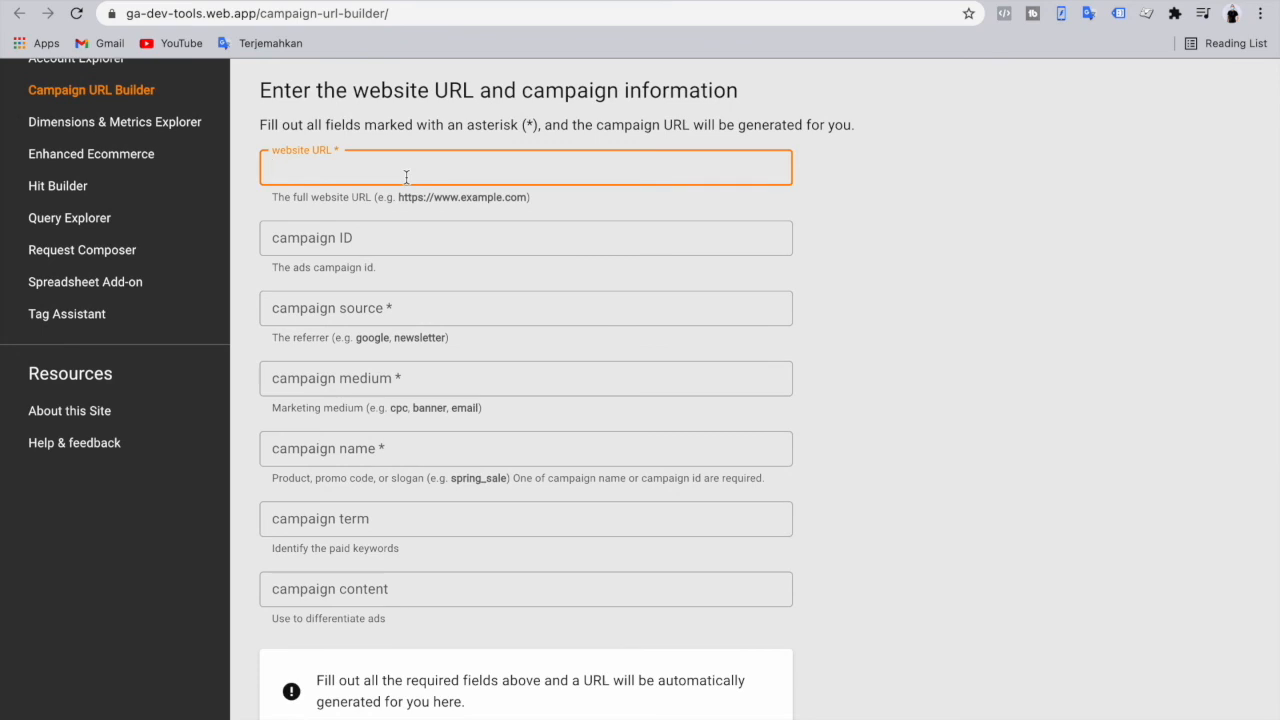
pyautogui.press('super+v')
pyautogui.click(918, 291)
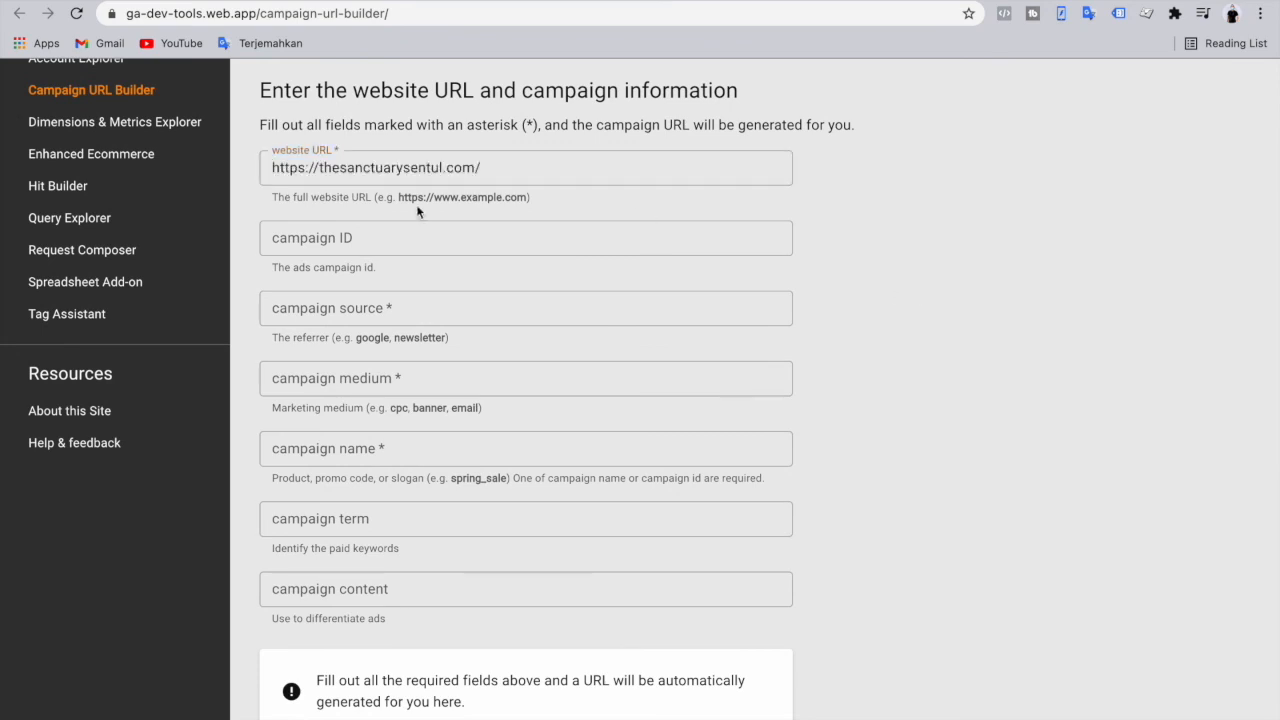
# - Examine the Campaign URL Builder's campaign parameter fields and highlight the page title
pyautogui.scroll(-1, 383, 431)
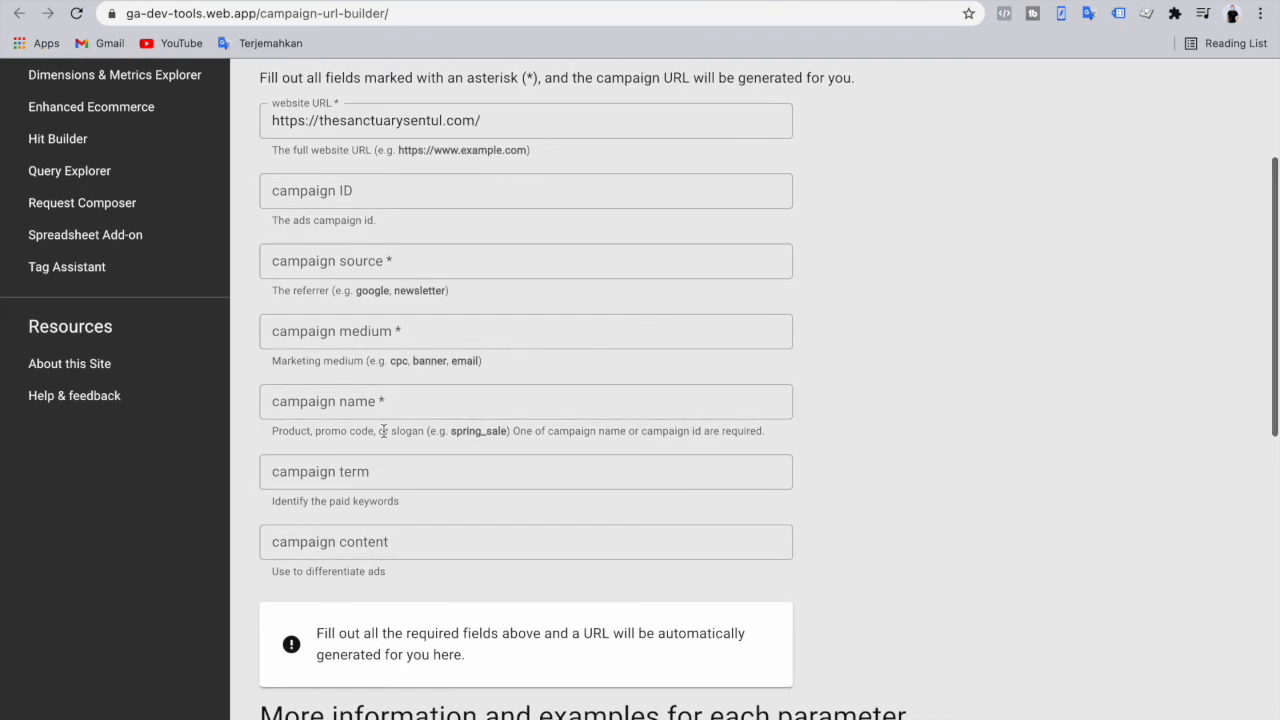
pyautogui.scroll(-6, 383, 431)
pyautogui.scroll(7, 383, 430)
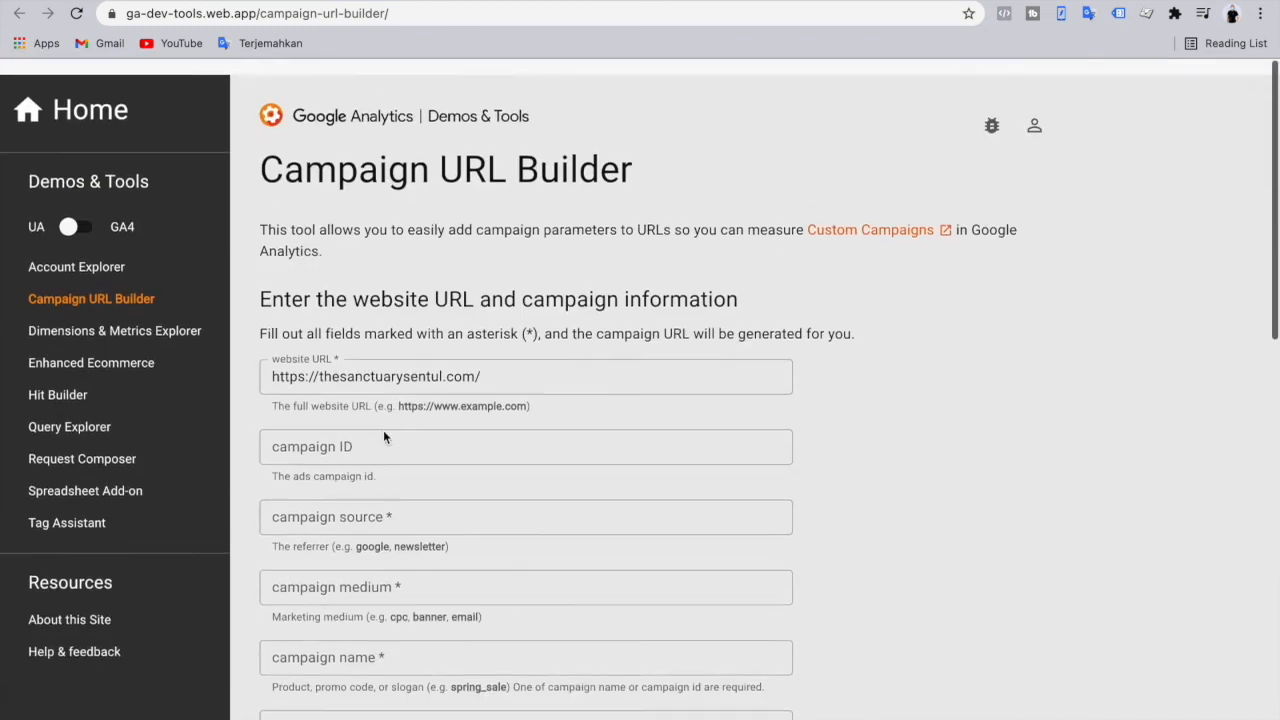
pyautogui.tripleClick(314, 135)
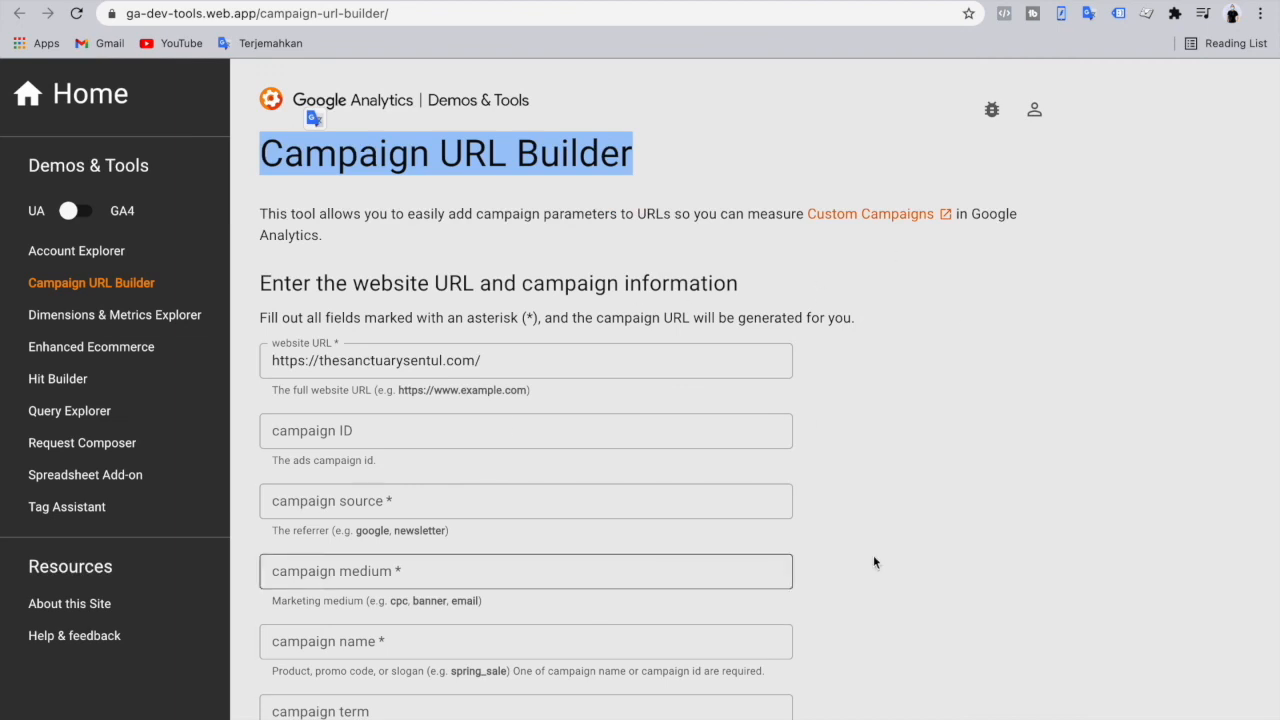
# - Switch back to the Google Ads campaign draft and go to the end of the ad form
pyautogui.click(239, 1)
pyautogui.click(125, 1)
pyautogui.scroll(-1, 497, 482)
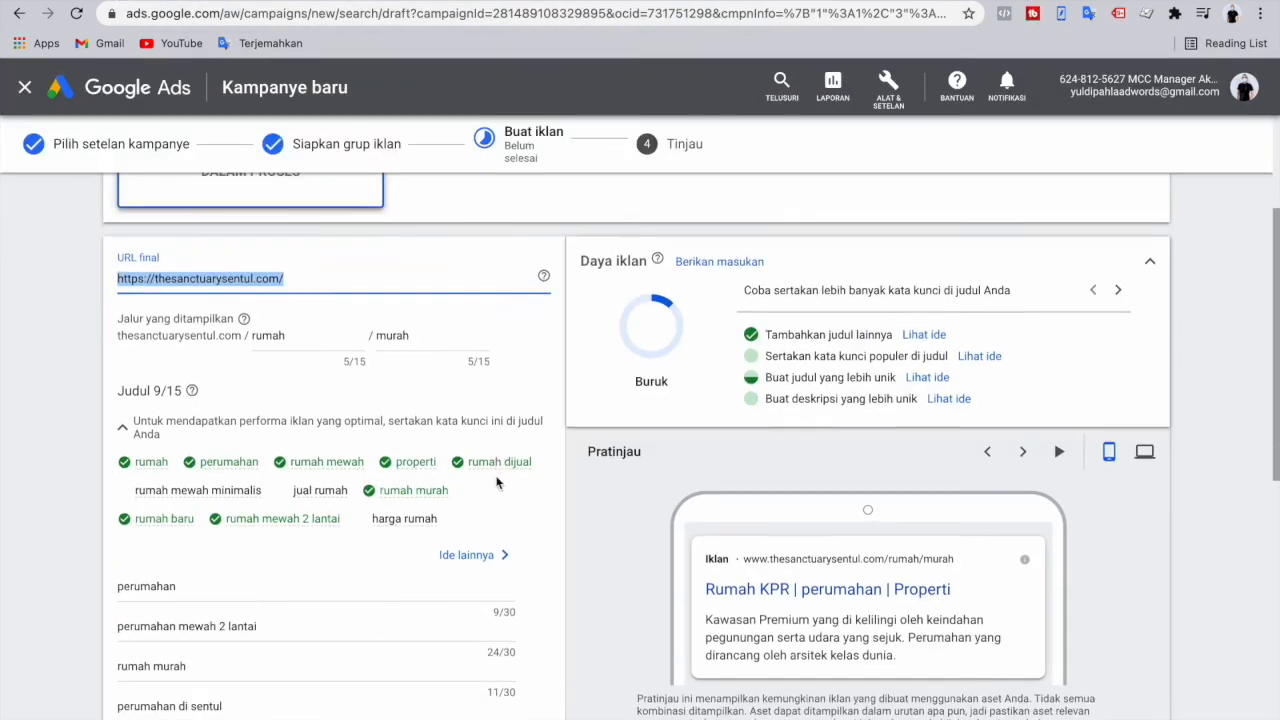
pyautogui.scroll(-6, 497, 482)
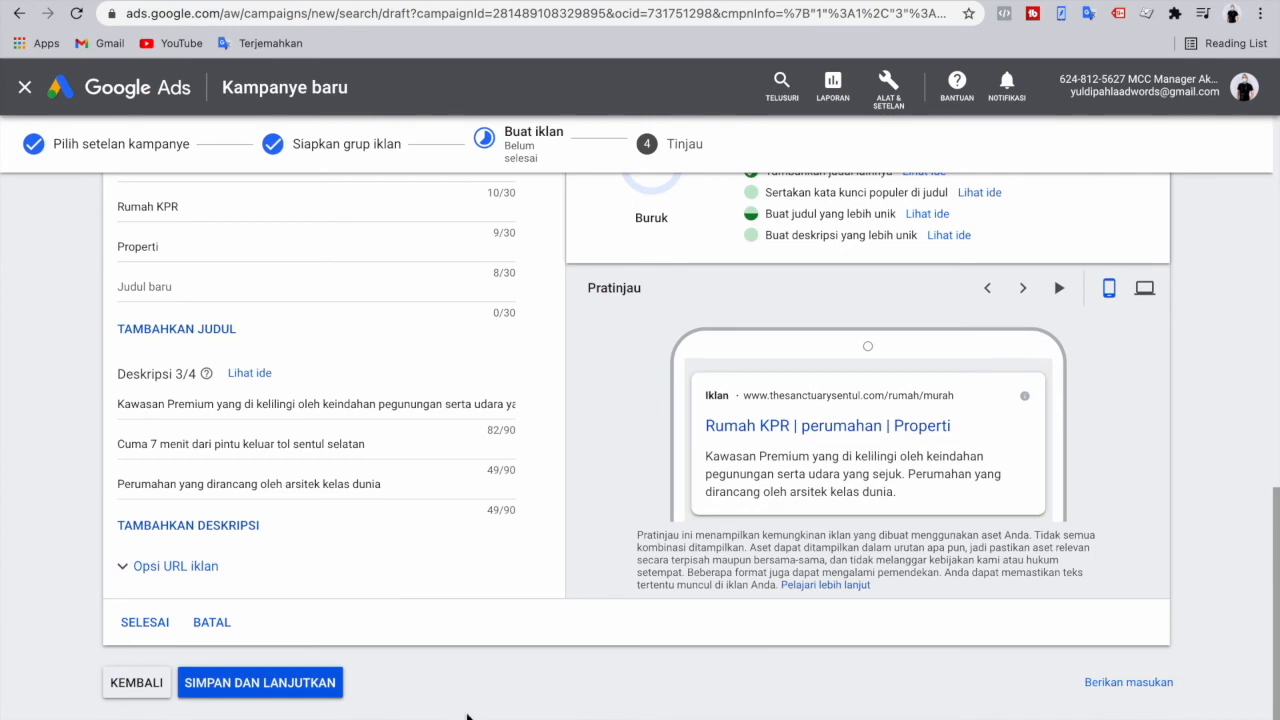